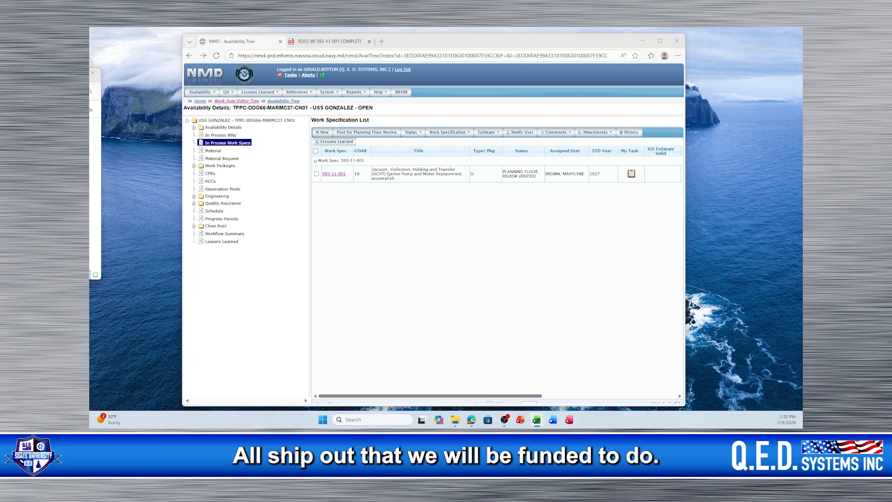
Bring the REV 02 DDG 71 ROSS ship alts workbook on screen, maximize it, and show the start of its alteration list.
drag(90, 176, 555, 40)
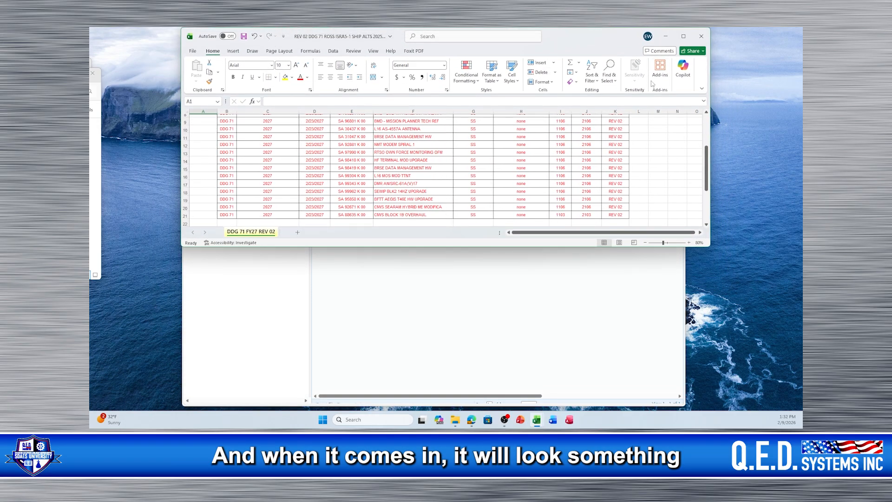
click(683, 36)
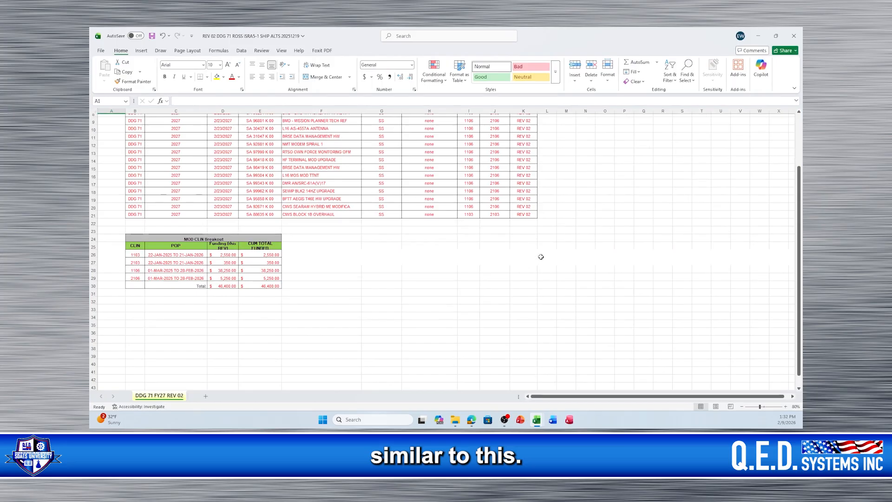
scroll(585, 227, up, 3)
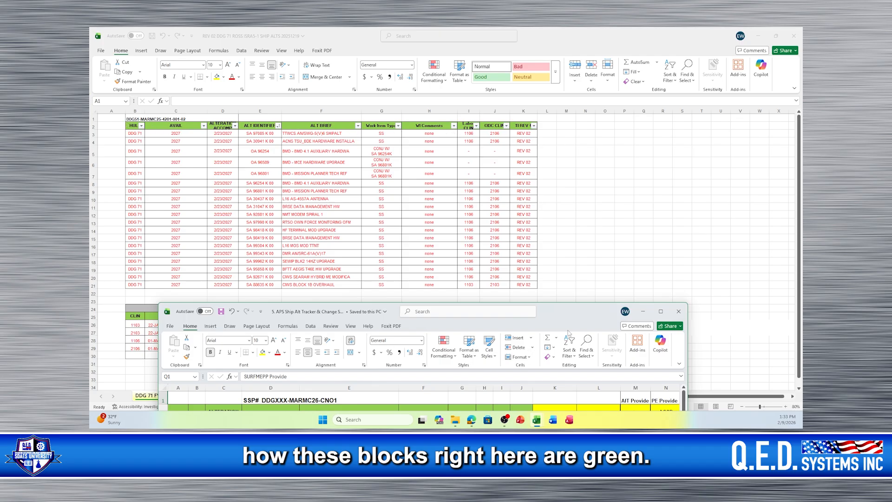
Bring up the APS Ship Alt Tracker workbook and place it, narrowed, beside the ship alts list.
drag(566, 311, 592, 46)
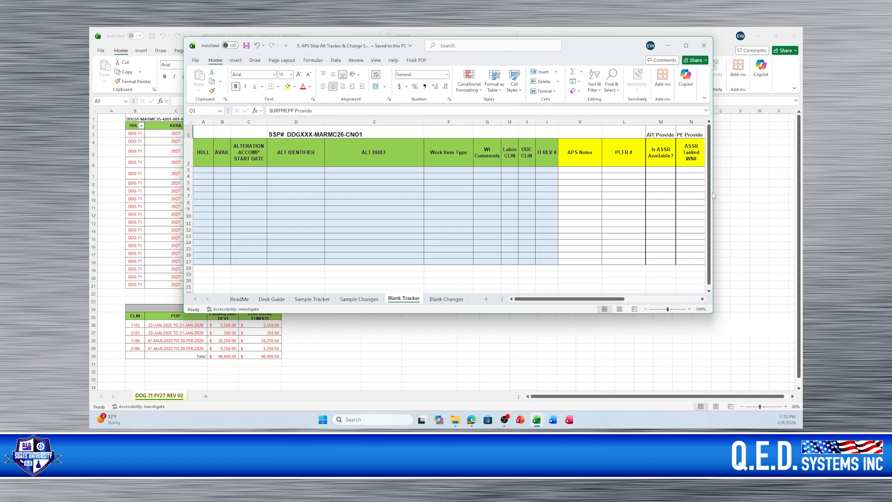
drag(712, 193, 519, 192)
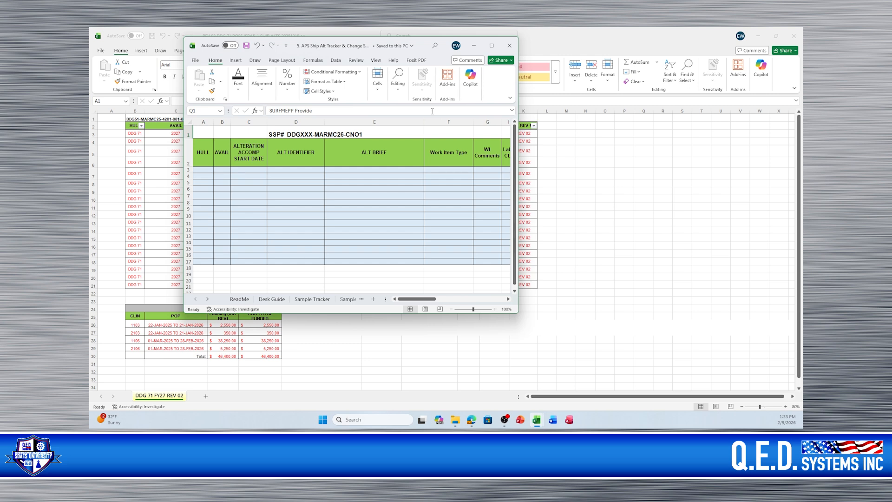
drag(357, 49, 604, 64)
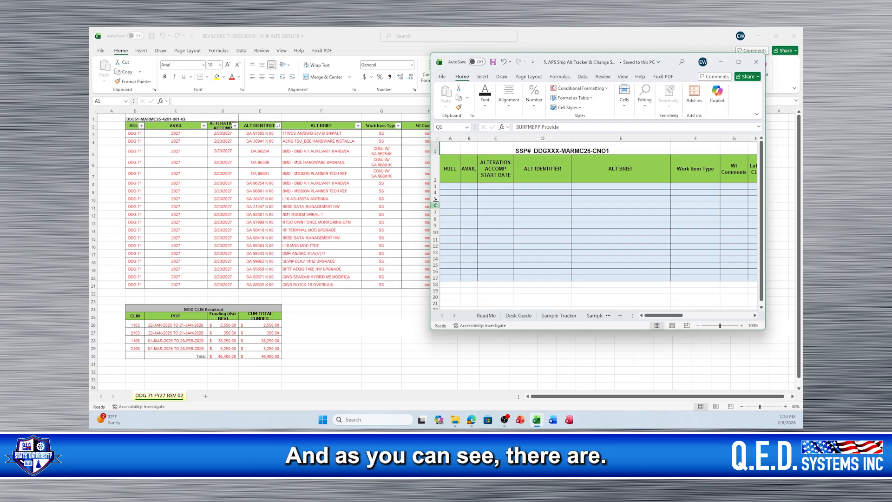
Count the hull entries in the ship alts list and insert 13 rows at row 4 of the blank tracker.
click(135, 134)
drag(136, 135, 131, 284)
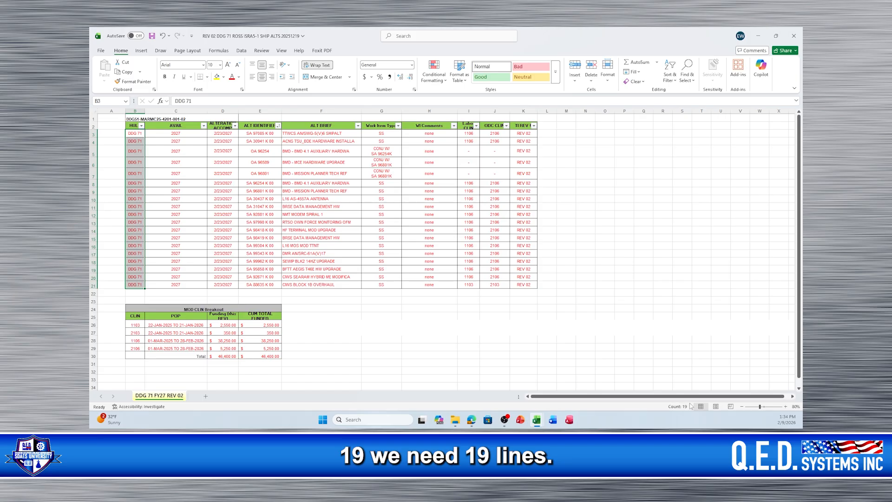
mouse_move(537, 420)
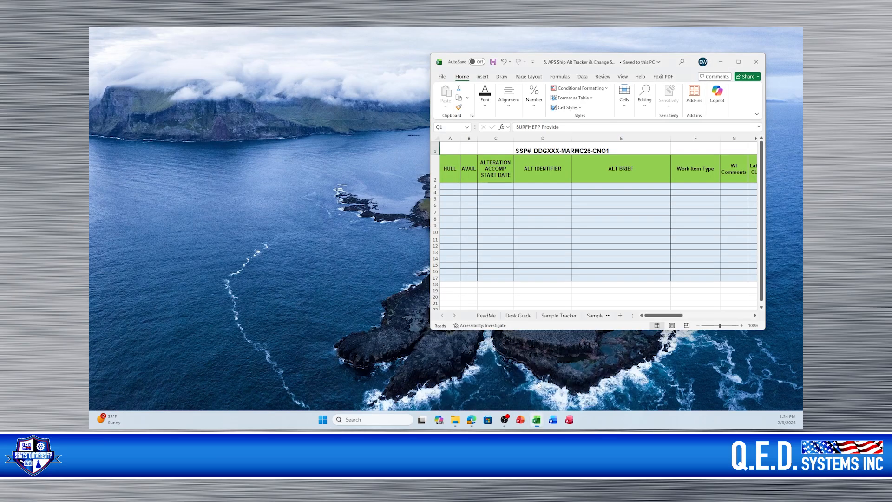
click(537, 381)
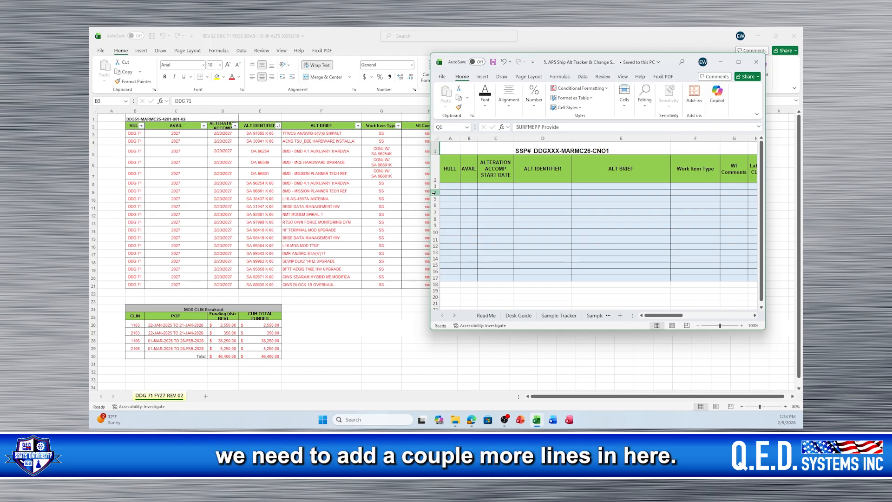
drag(436, 193, 435, 272)
right_click(490, 222)
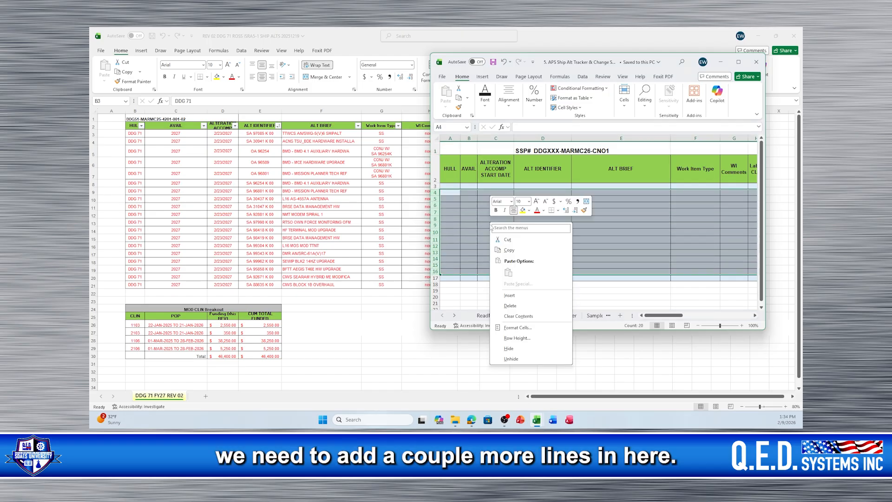
click(510, 296)
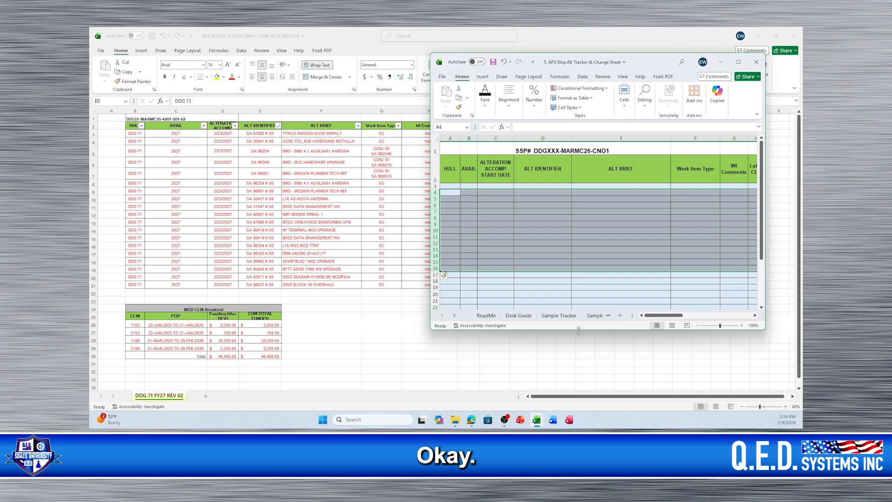
drag(579, 330, 579, 407)
click(548, 290)
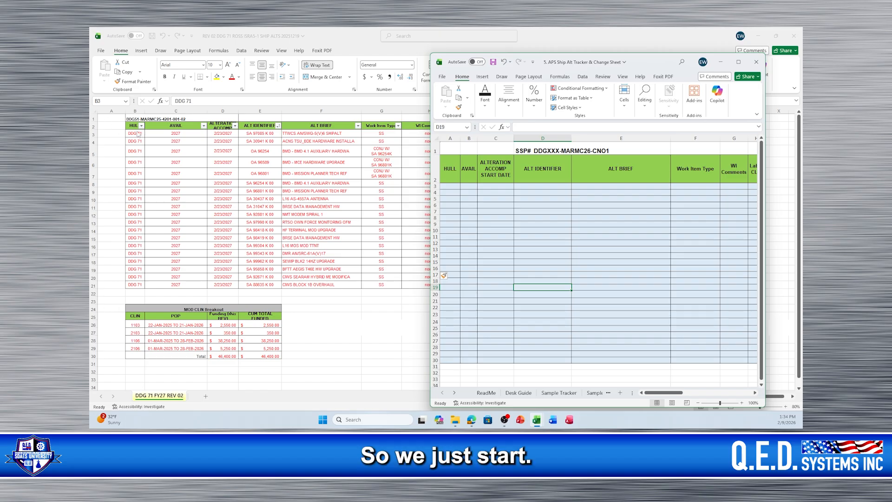
Copy the Hull values in B3:B21 of the ship alts list into the blank tracker's Hull column from A3.
click(131, 138)
drag(131, 138, 139, 284)
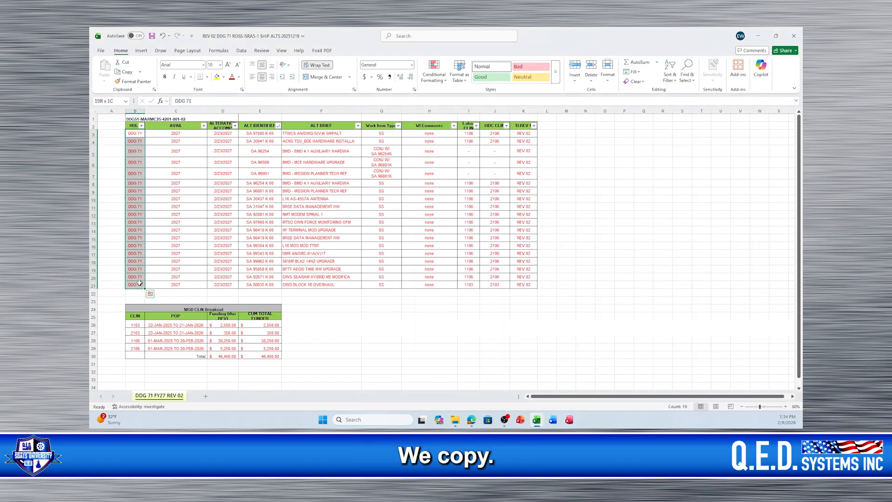
right_click(144, 200)
click(150, 205)
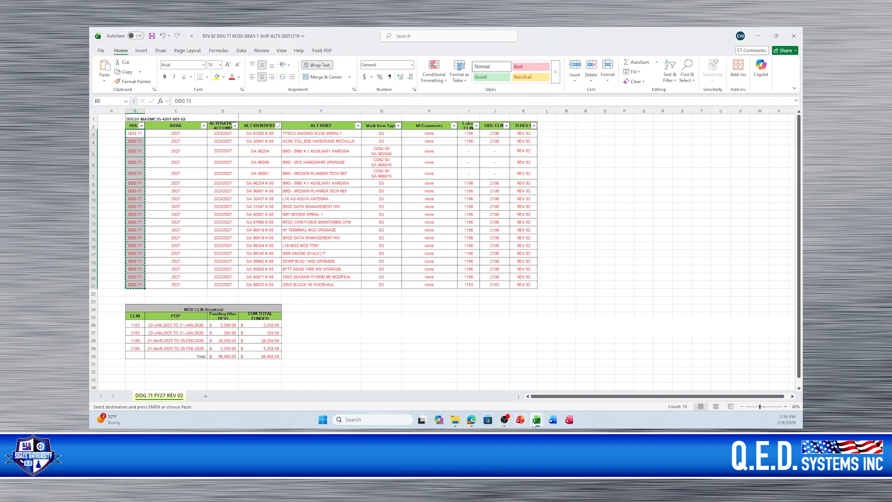
mouse_move(537, 422)
click(536, 384)
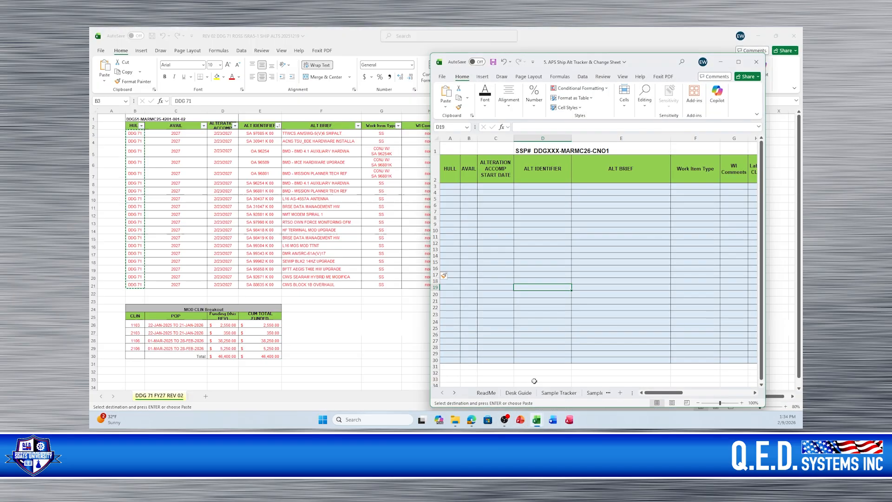
click(450, 187)
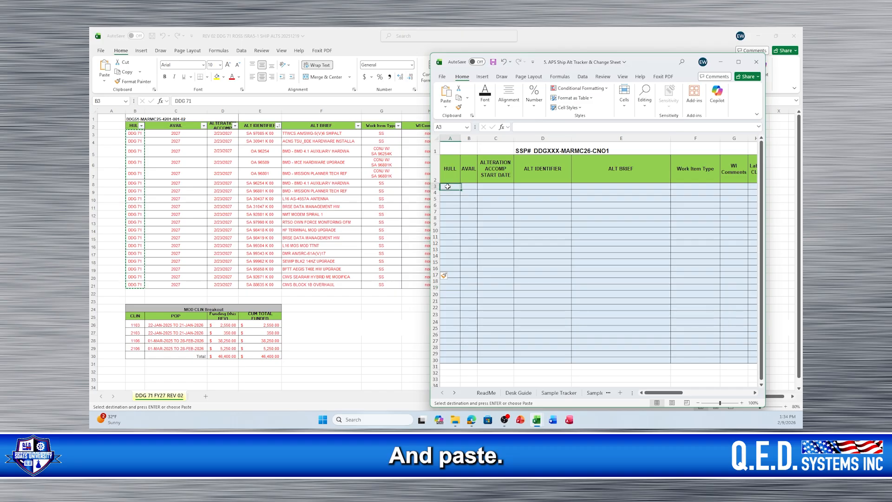
right_click(450, 187)
click(467, 237)
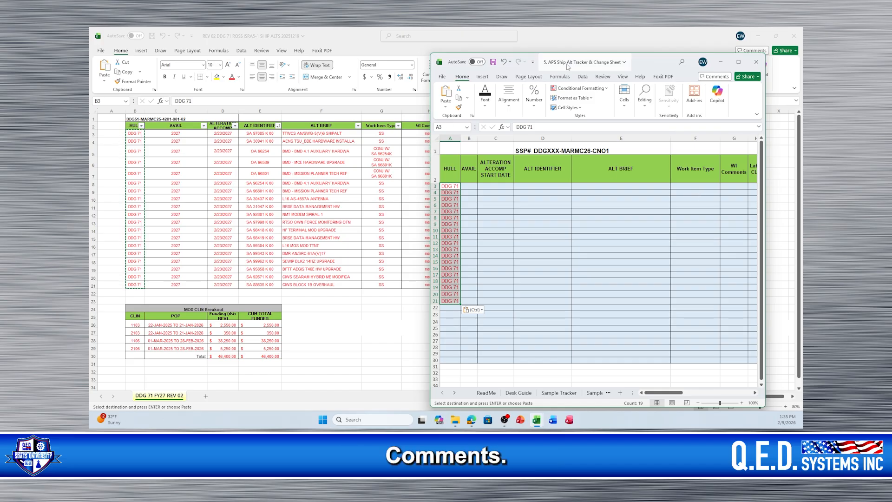
Widen the tracker window and move it clear of the ship alts list, and copy the list's remaining data in C3:K21.
drag(654, 69, 555, 159)
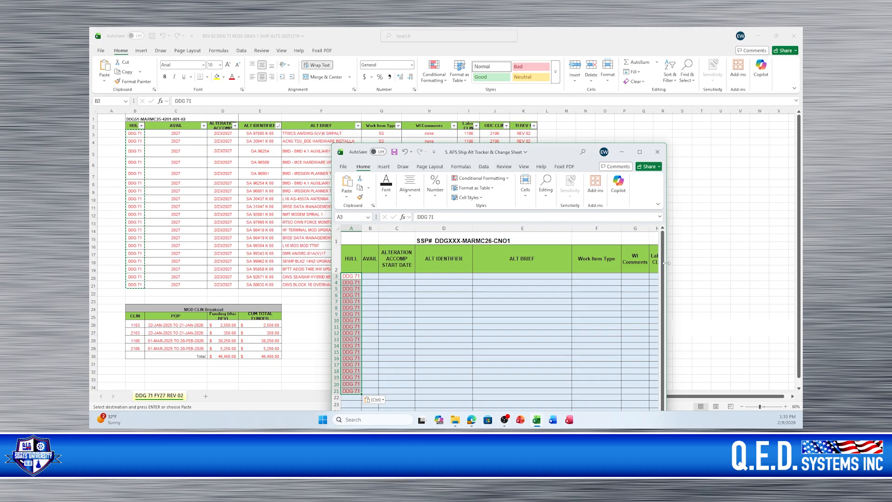
drag(667, 262, 773, 271)
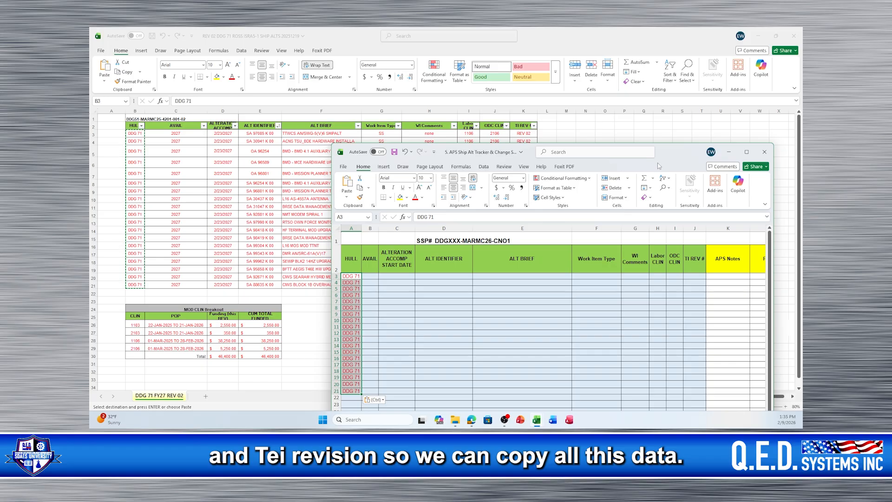
drag(659, 166, 588, 338)
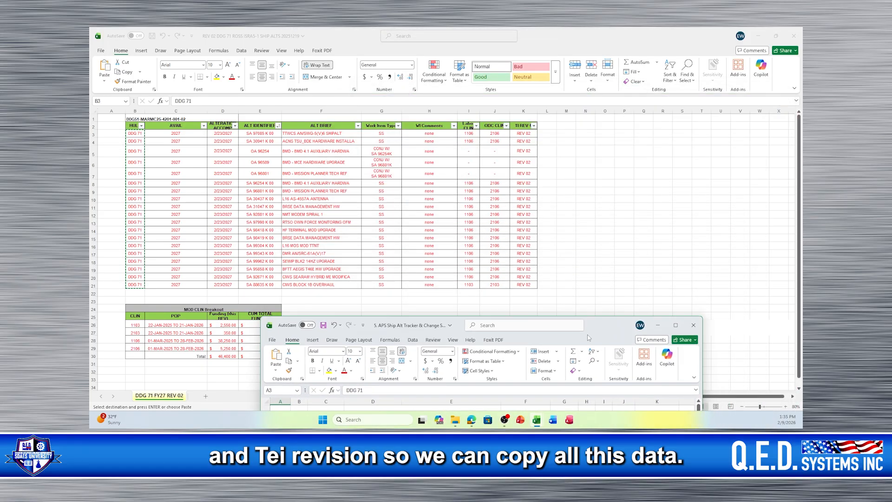
click(172, 135)
drag(172, 135, 515, 285)
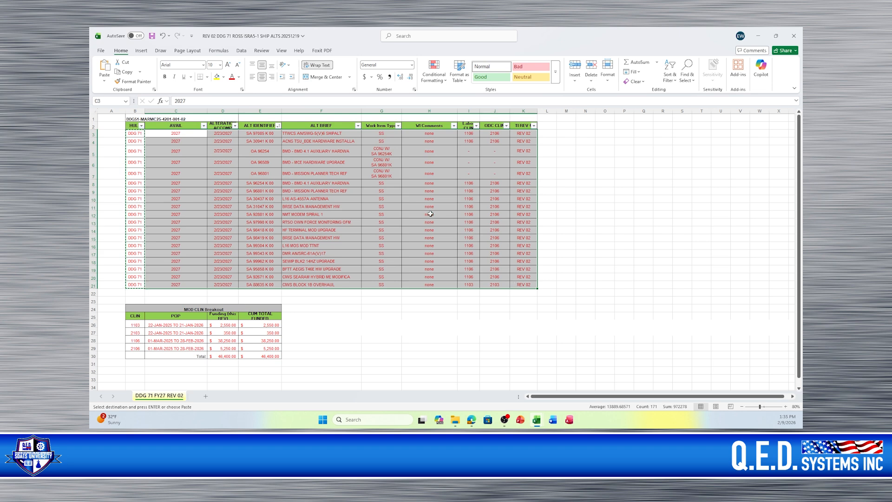
right_click(420, 201)
click(440, 206)
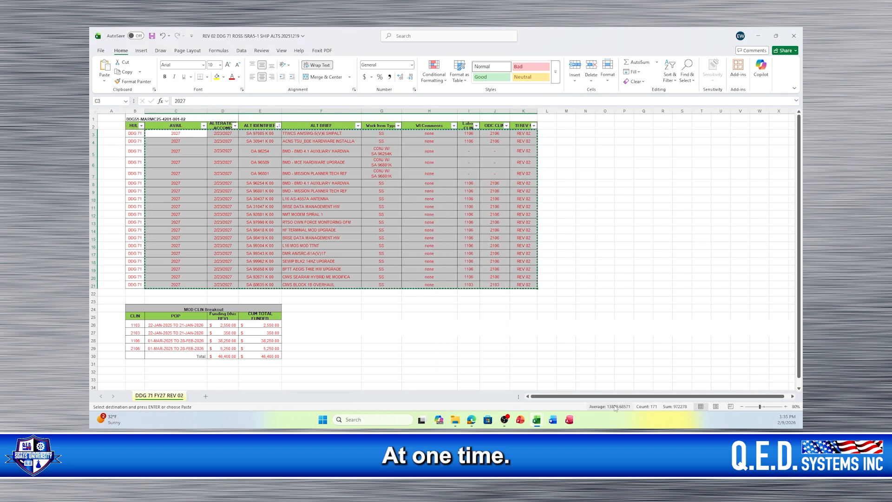
Maximize the tracker workbook and paste the copied alteration data into the Blank Tracker sheet starting at B3.
mouse_move(538, 423)
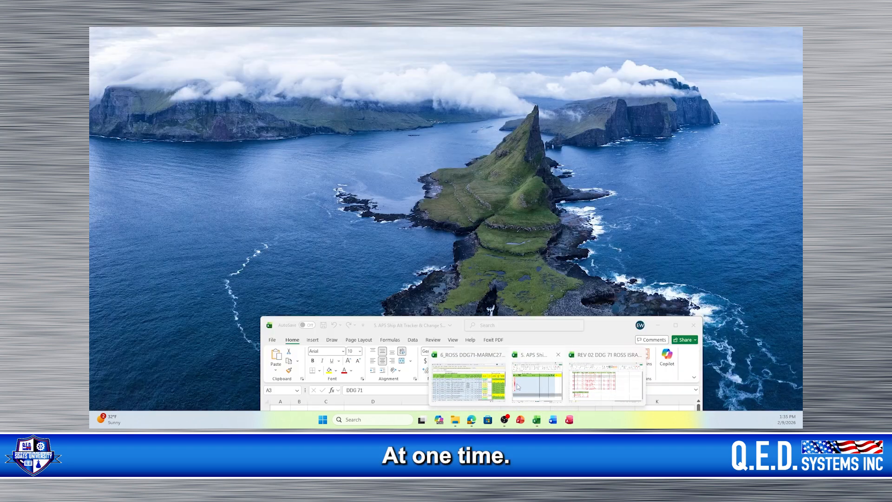
click(508, 323)
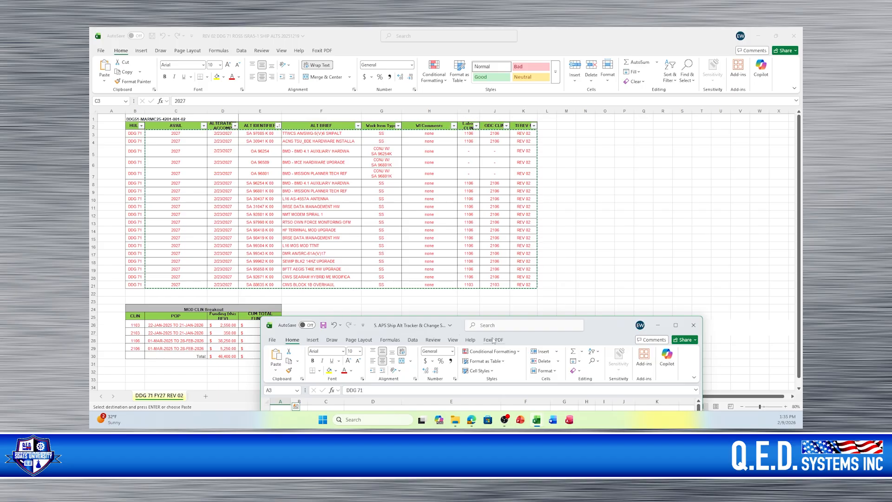
drag(600, 333, 603, 110)
double_click(603, 108)
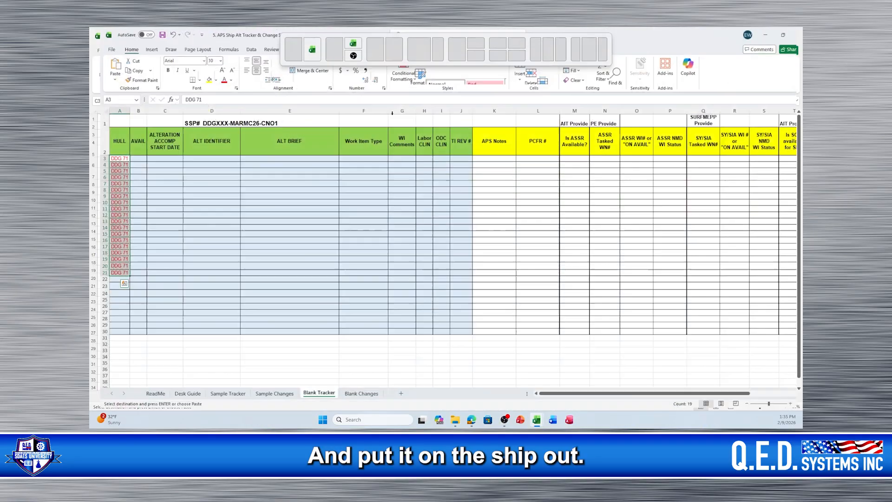
click(127, 161)
right_click(127, 161)
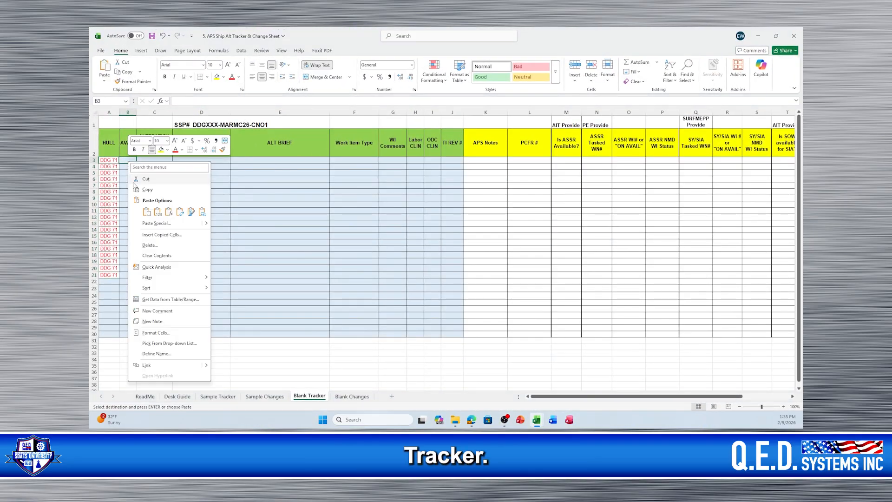
click(146, 212)
click(263, 223)
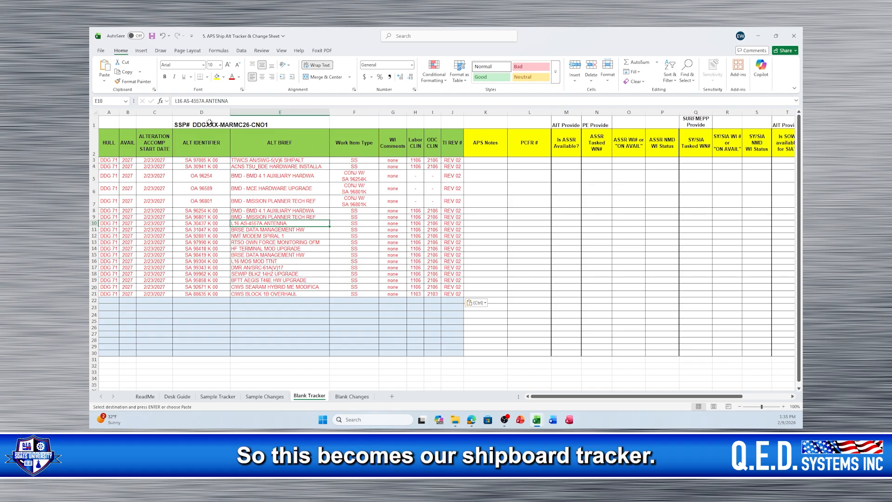
click(180, 124)
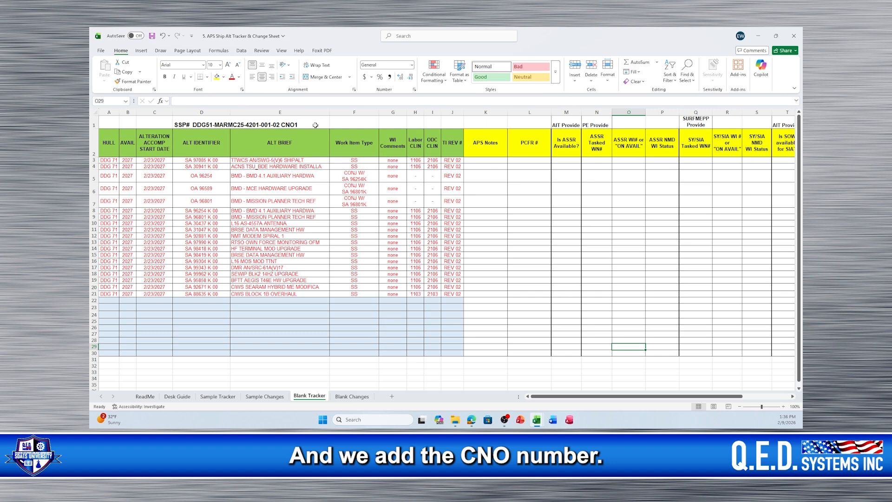
click(270, 125)
click(189, 125)
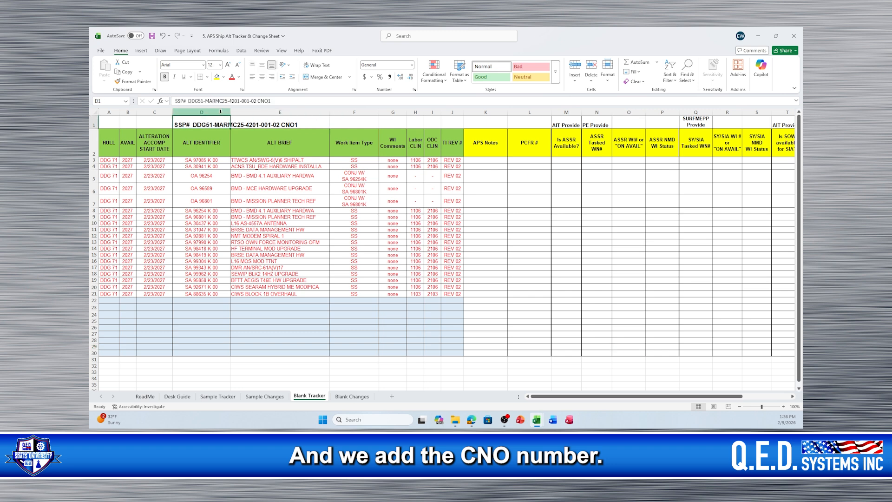
click(436, 98)
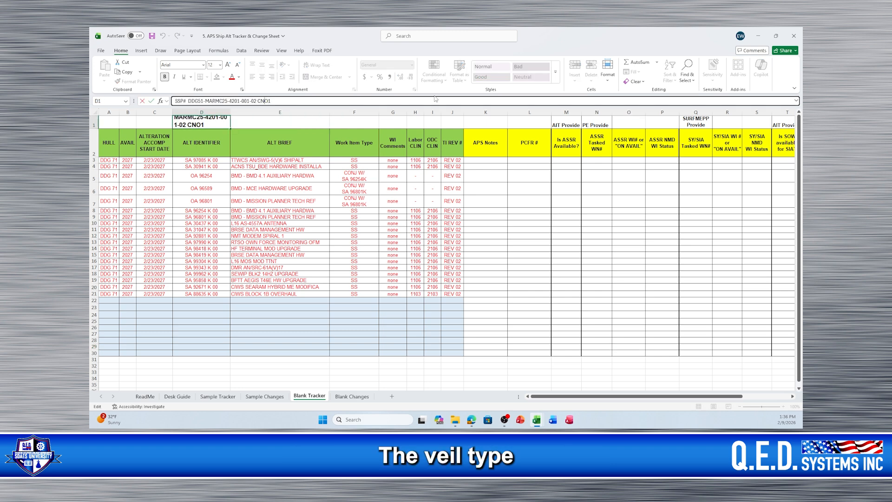
key(BackSpace)
text(0)
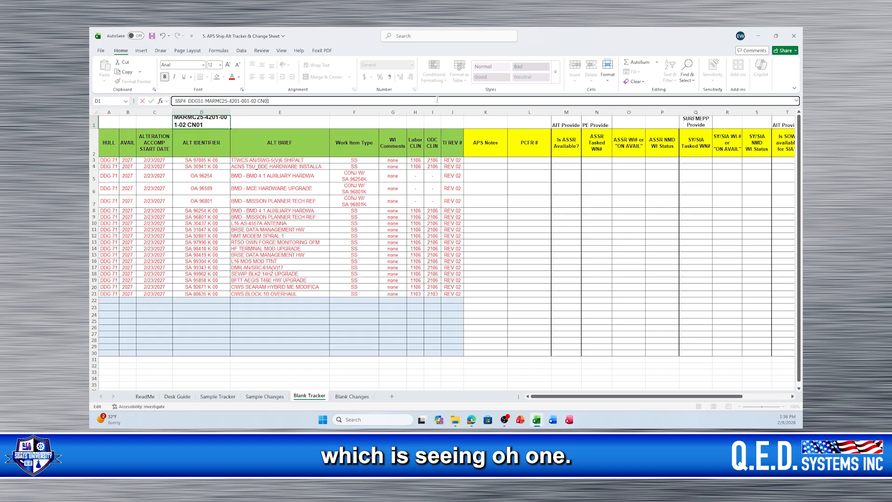
click(272, 216)
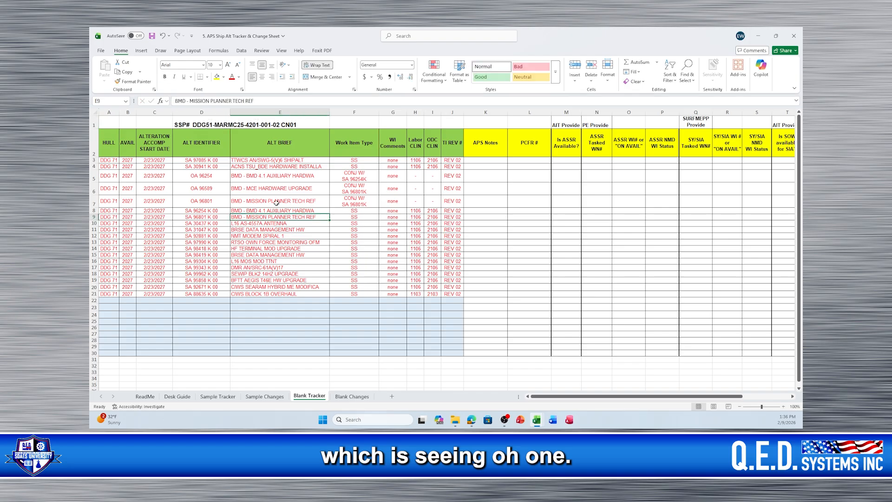
click(188, 119)
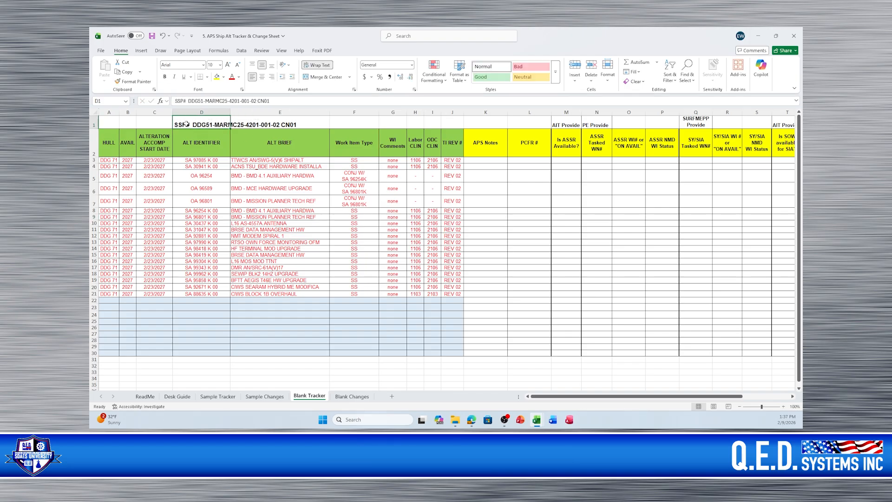
click(256, 101)
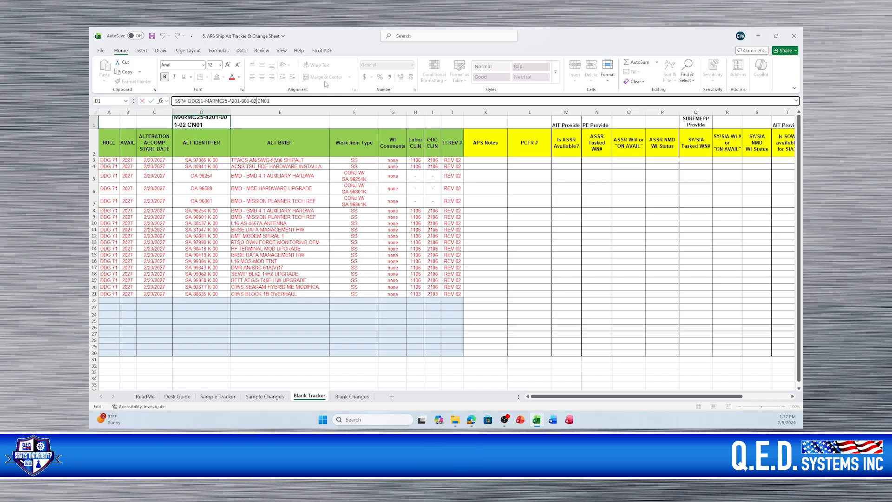
text(,)
click(309, 217)
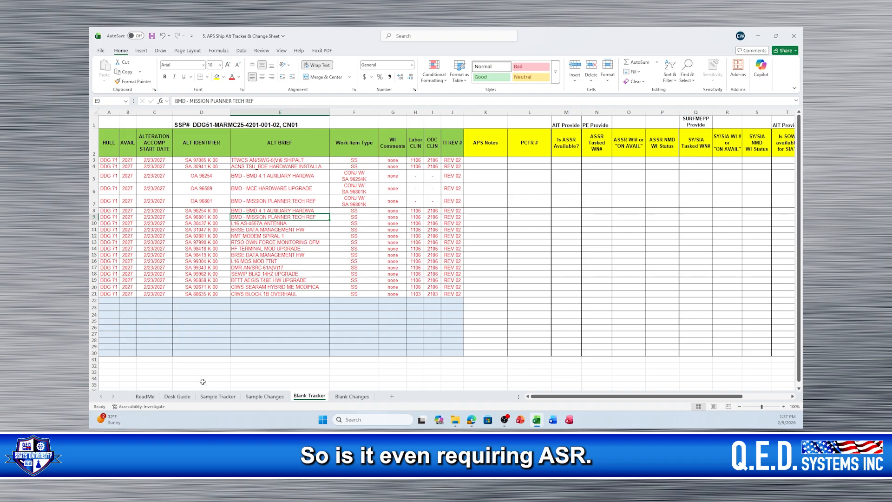
Review the work item type rules in the Desk Guide and the layout of Sample Changes, and return to Blank Tracker.
click(177, 396)
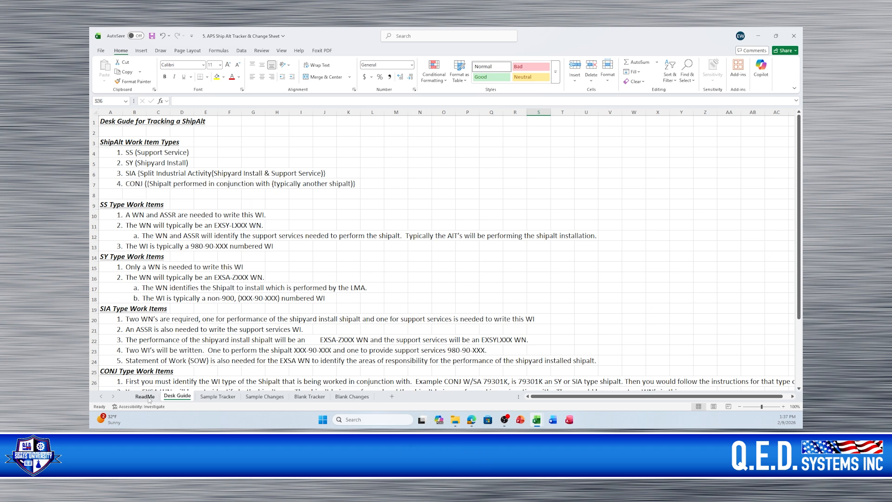
click(266, 396)
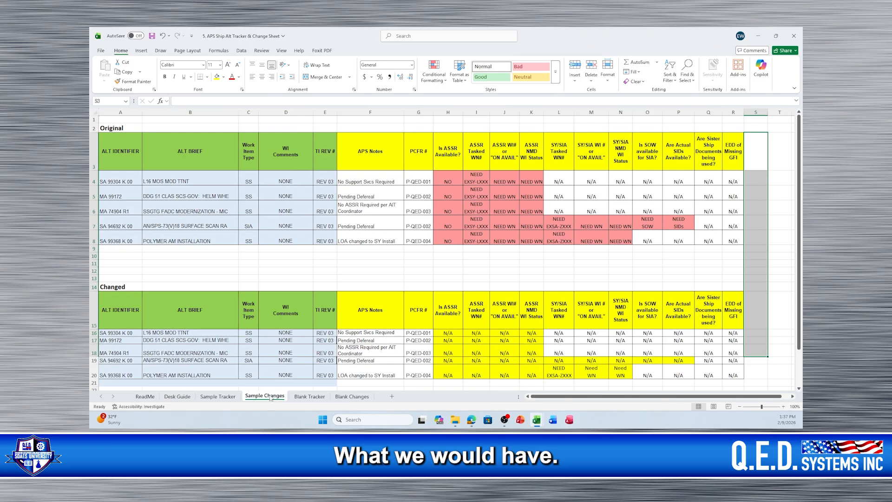
click(309, 397)
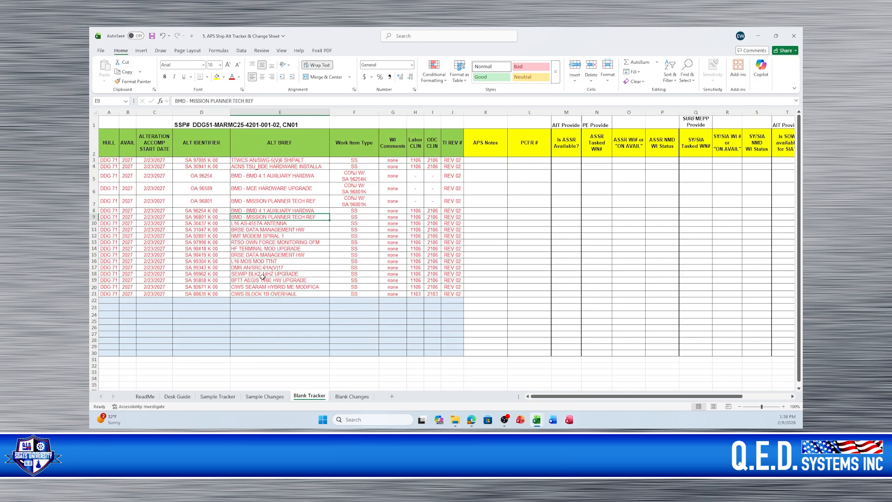
Check the Work Item Type entries of the first two alterations in F3 and F4.
click(359, 160)
click(357, 167)
click(357, 161)
click(357, 167)
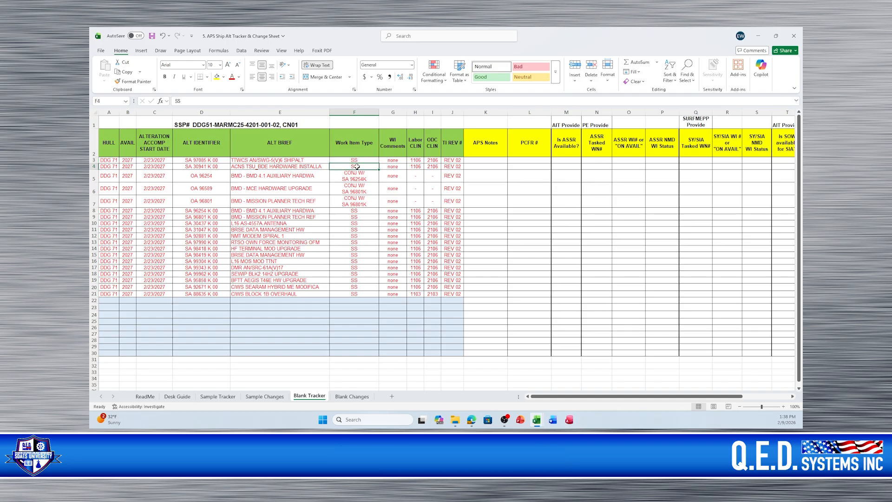
click(357, 161)
click(358, 166)
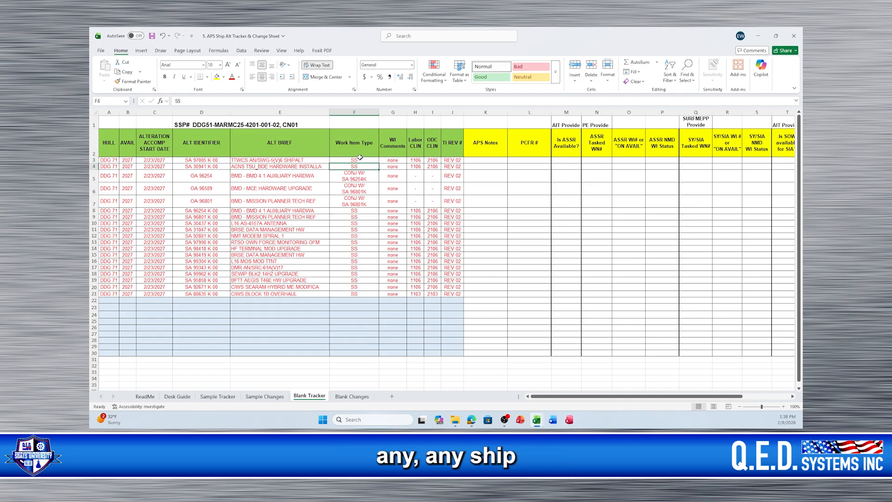
click(359, 160)
click(358, 166)
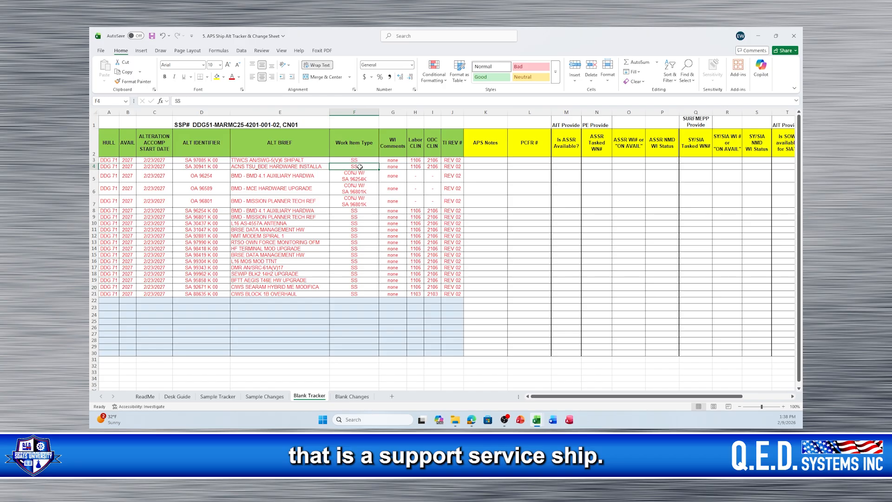
Review the AIT Support Services Request Form for SA 97085K in Word, and move its window clear of the tracker's data.
click(567, 160)
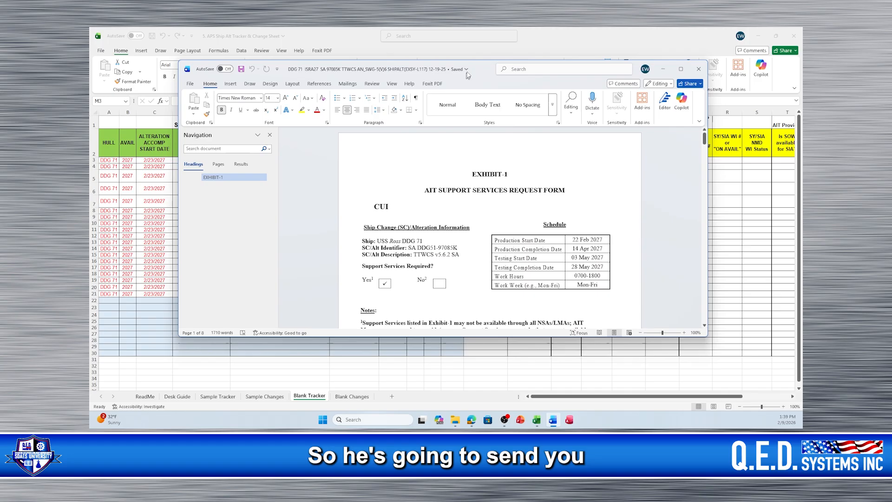
drag(466, 73, 469, 44)
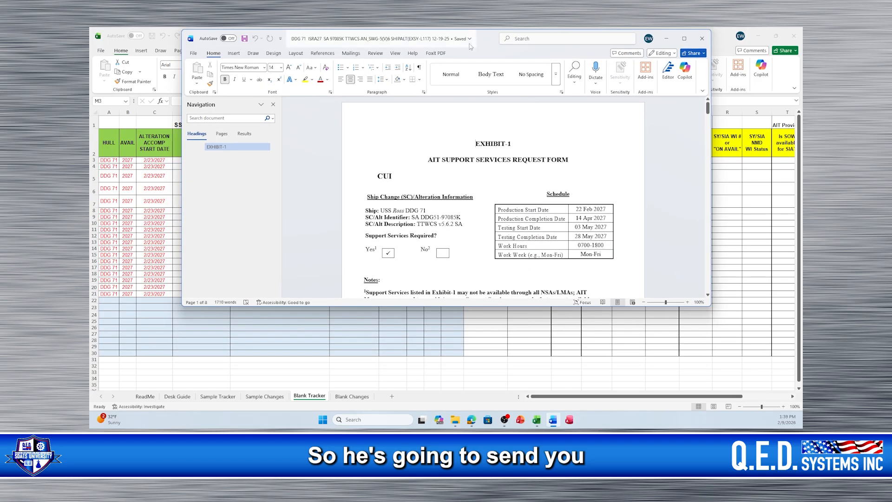
click(684, 38)
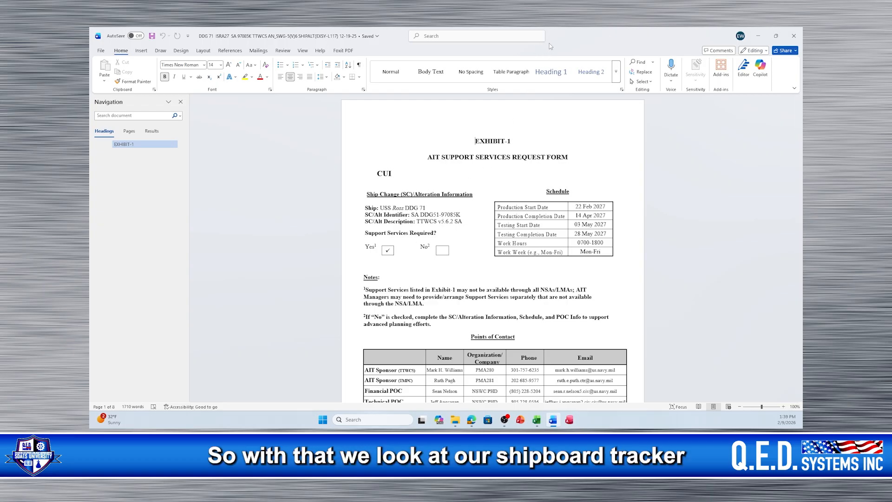
drag(551, 46, 481, 370)
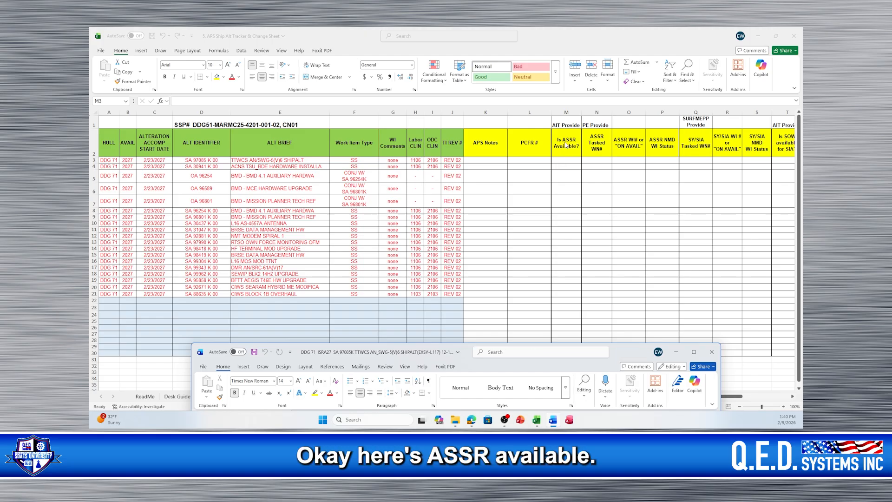
Enter YES in M3 to mark the ASSR as available for SA 97085 K 00.
click(566, 160)
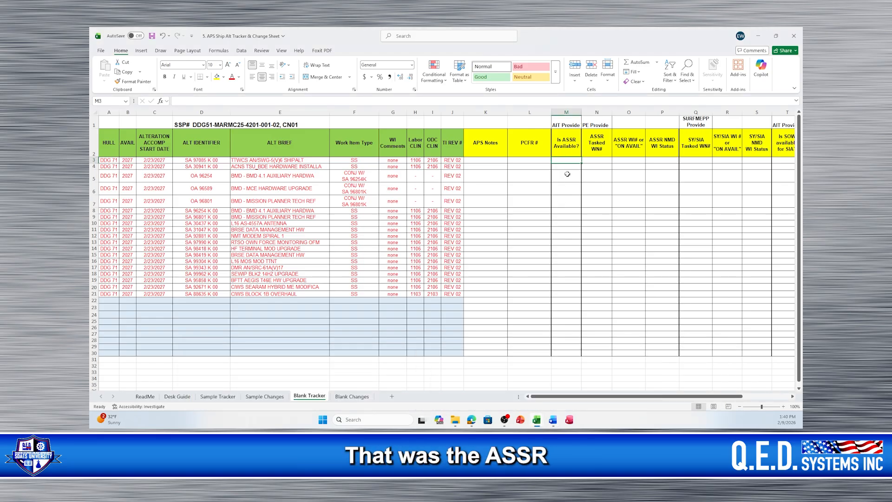
text(Y)
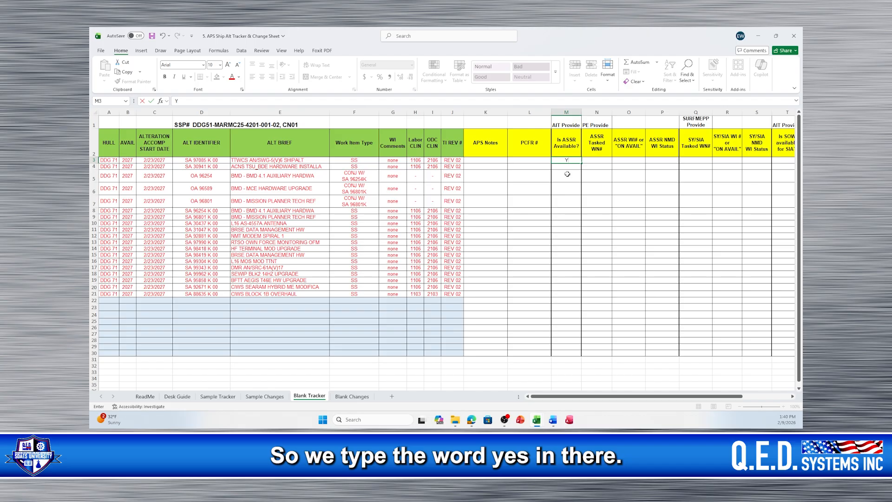
text(eES)
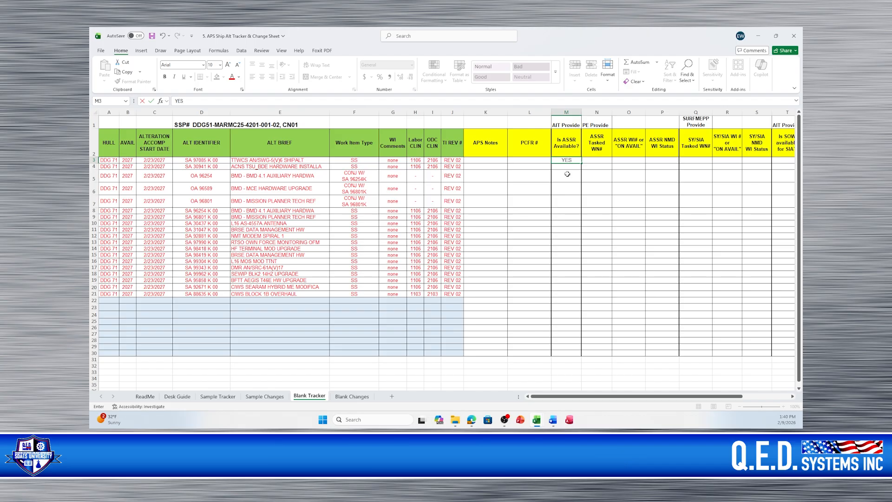
click(565, 202)
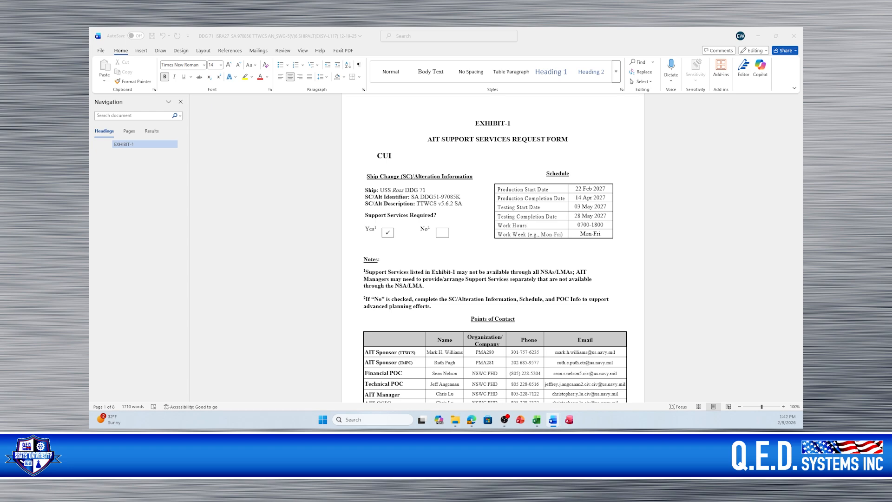
Examine the AIT Support Services Request Form for SA 30437, L16 AS-4557A Antenna, in an enlarged window.
drag(90, 112, 384, 64)
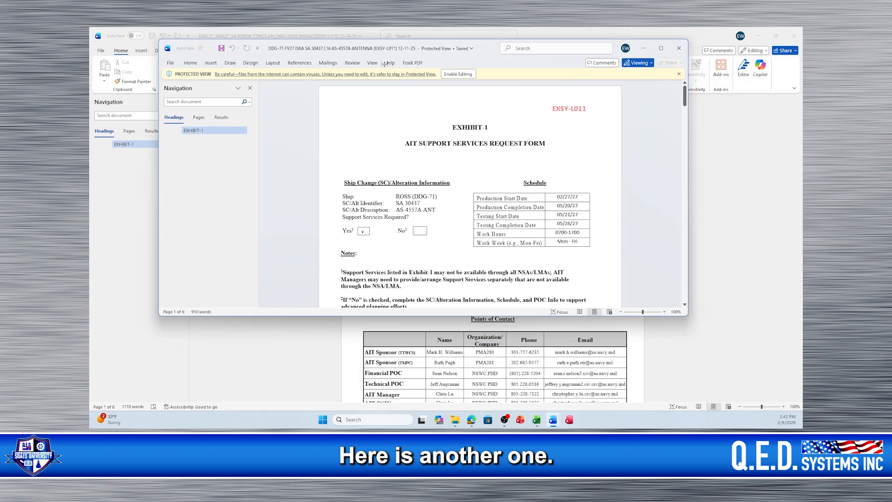
click(661, 48)
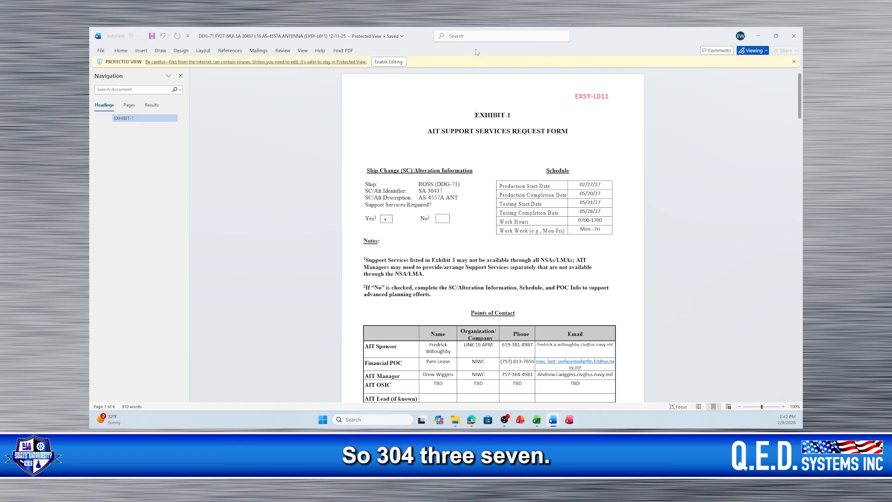
drag(592, 37, 566, 242)
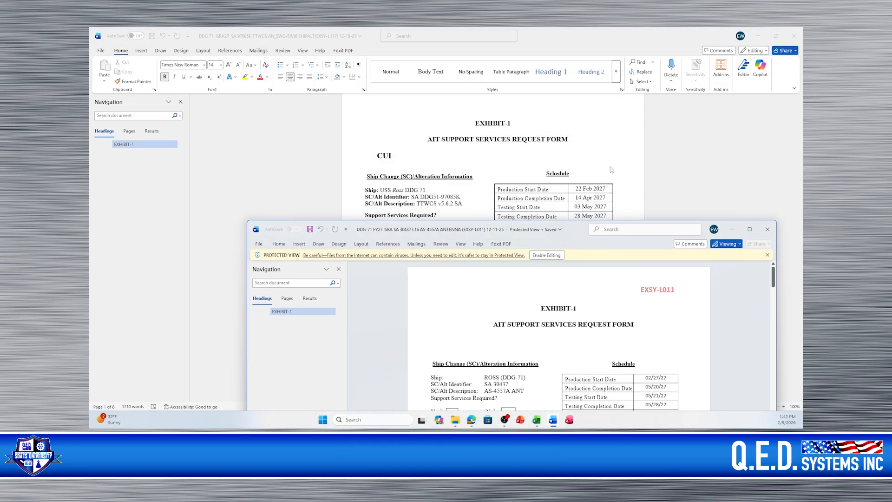
Close the SA 97085K request form without saving, and move the SA 30437 form clear of the tracker's alteration rows.
click(793, 37)
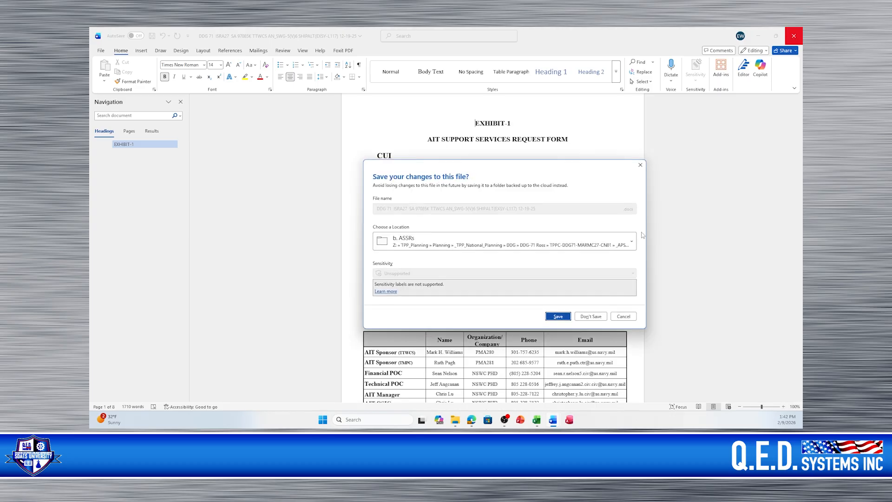
click(591, 316)
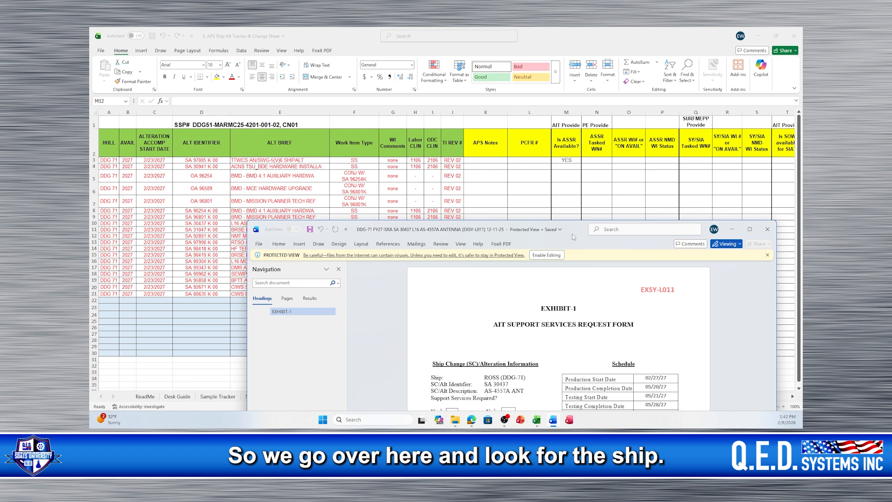
drag(574, 237, 576, 378)
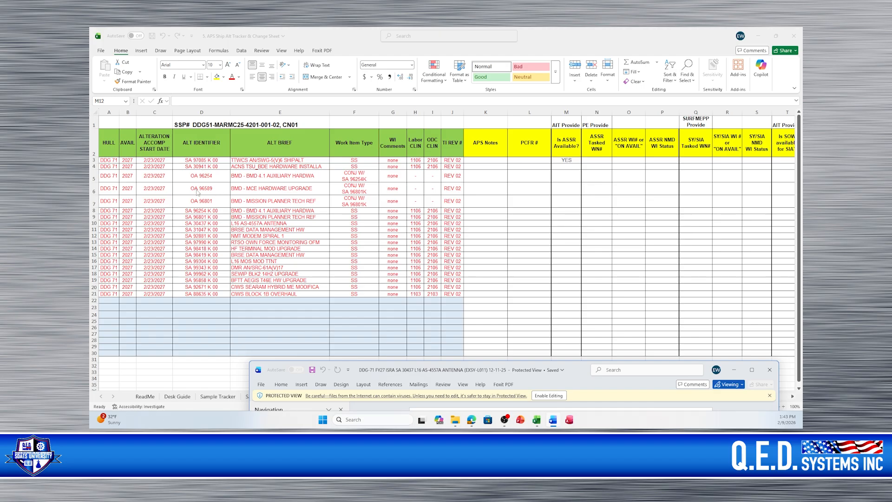
Locate SA 30437 K 00 in row 10 and enter YES in M10 to mark its ASSR as available.
click(200, 224)
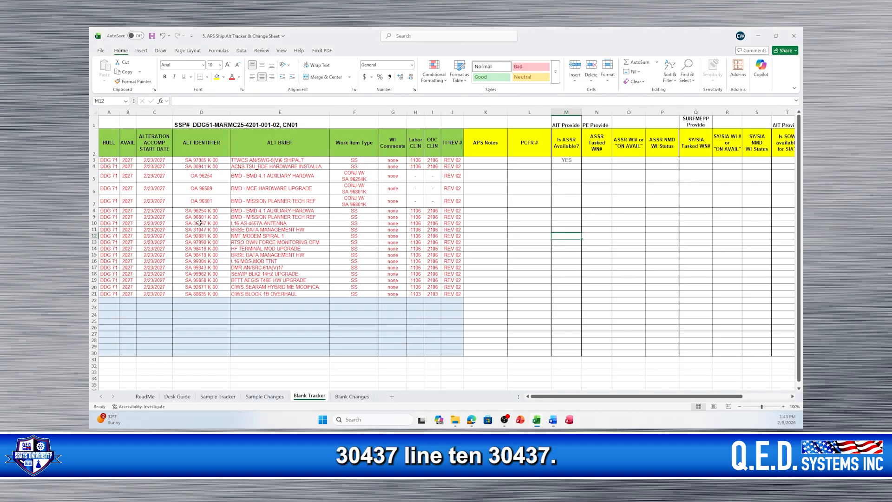
click(94, 223)
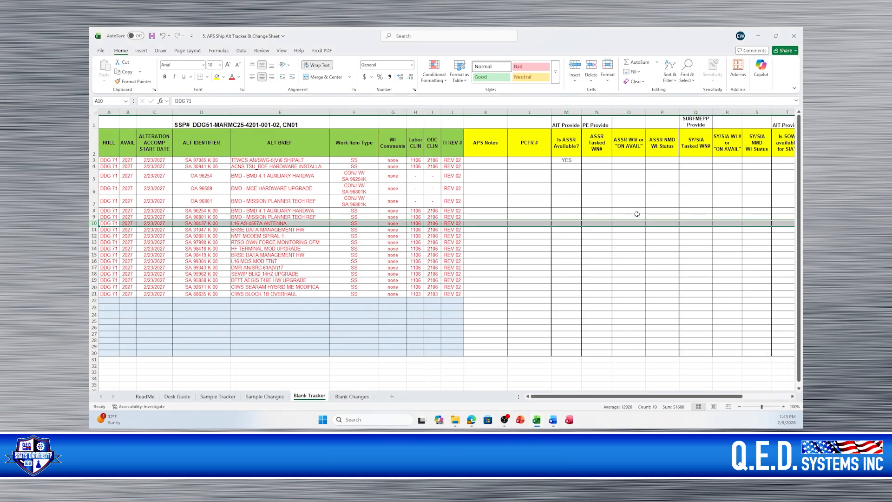
click(566, 223)
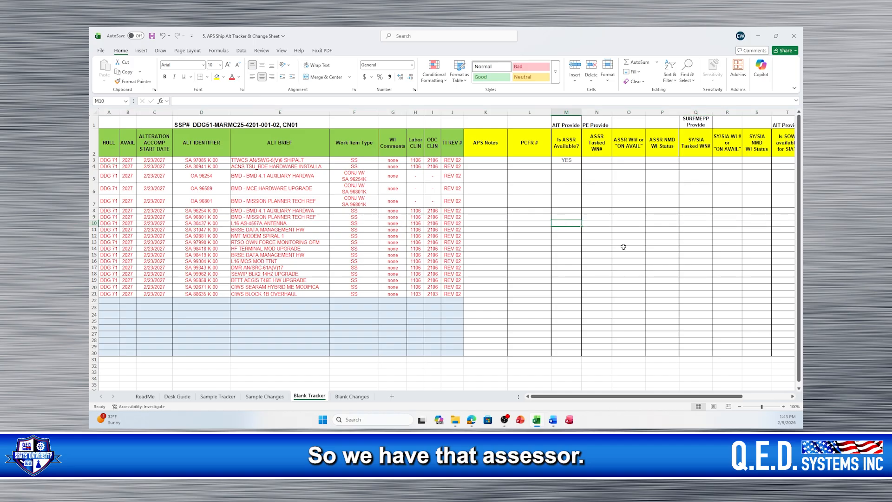
text(YES)
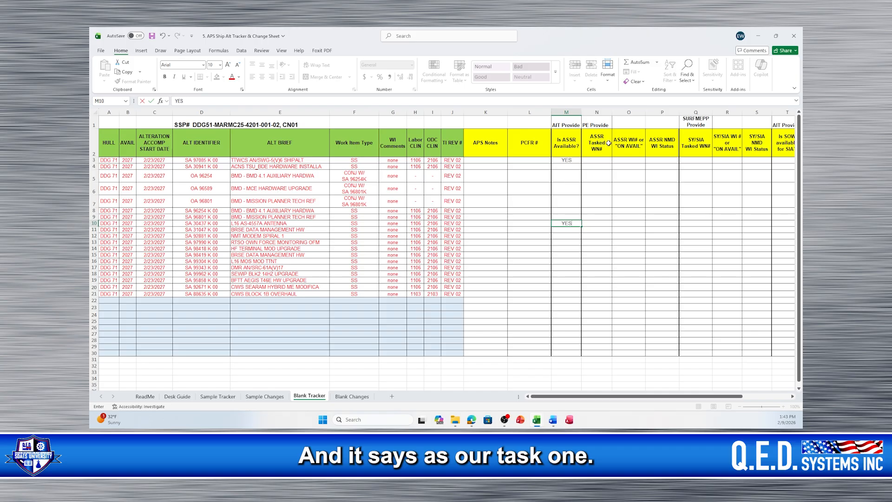
Select the ASSR Tasked WN# cell N10, and bring the SA 30437 request form into view to read its WN number.
click(595, 224)
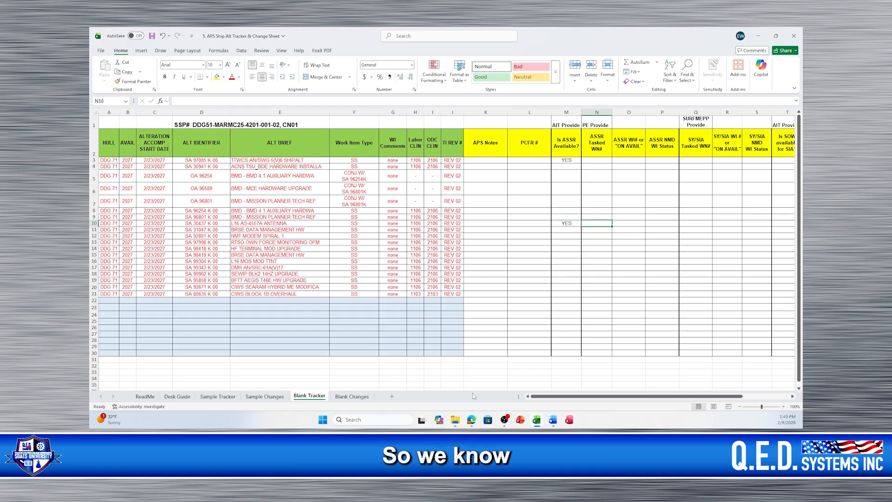
mouse_move(472, 422)
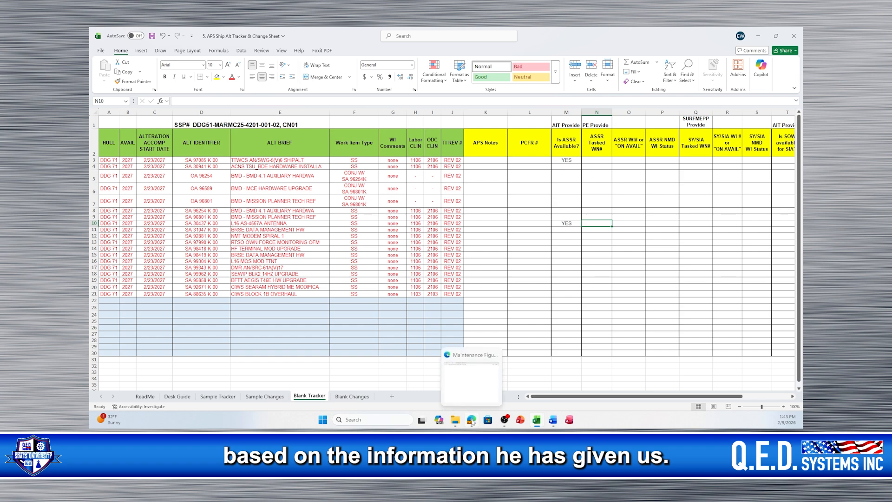
mouse_move(471, 378)
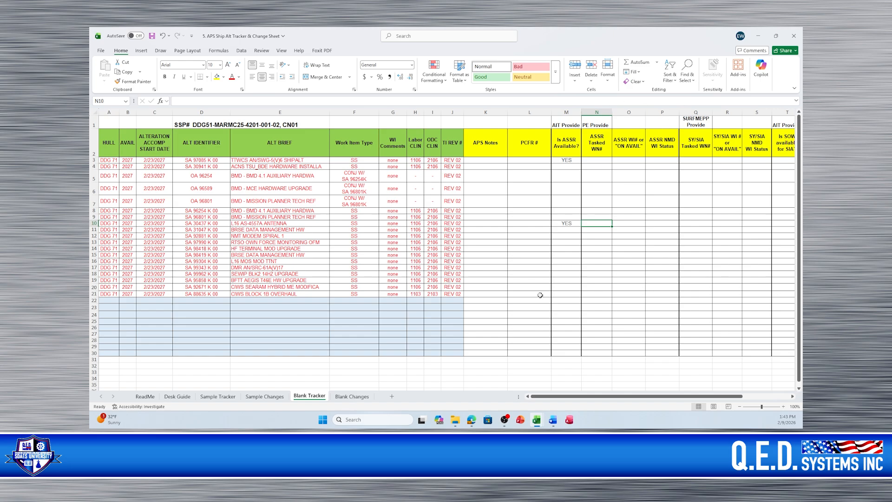
mouse_move(537, 421)
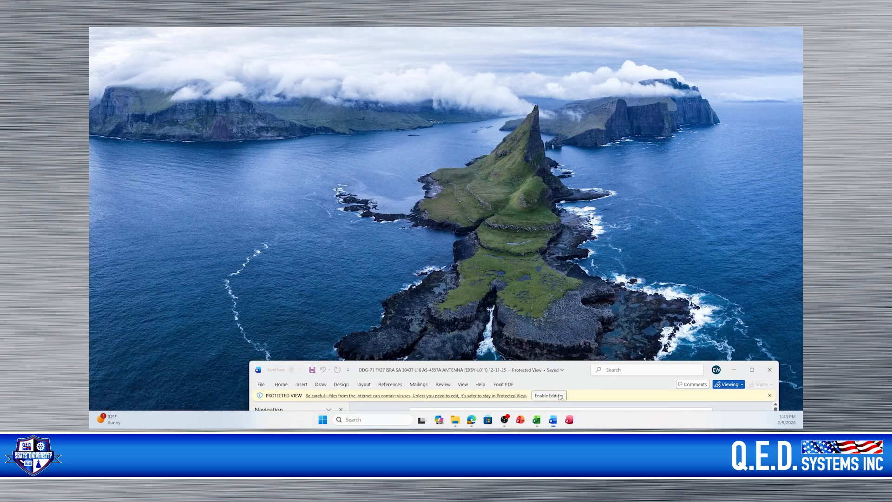
click(555, 374)
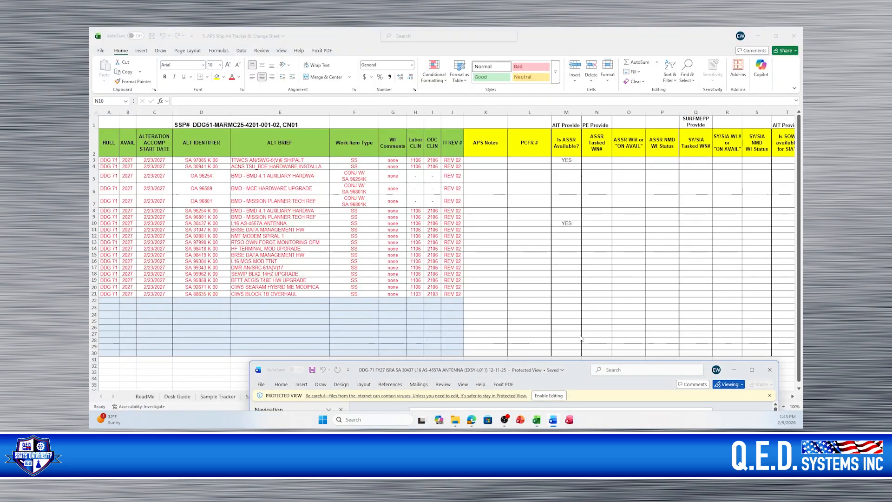
drag(580, 381, 482, 123)
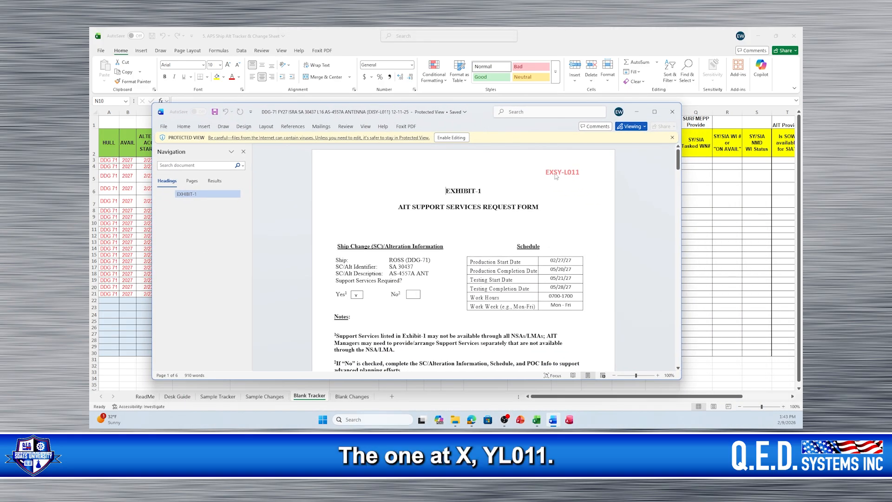
Enter EXSY-L011 as the ASSR Tasked WN# for SA 30437 K 00 in N10 of the tracker.
click(719, 247)
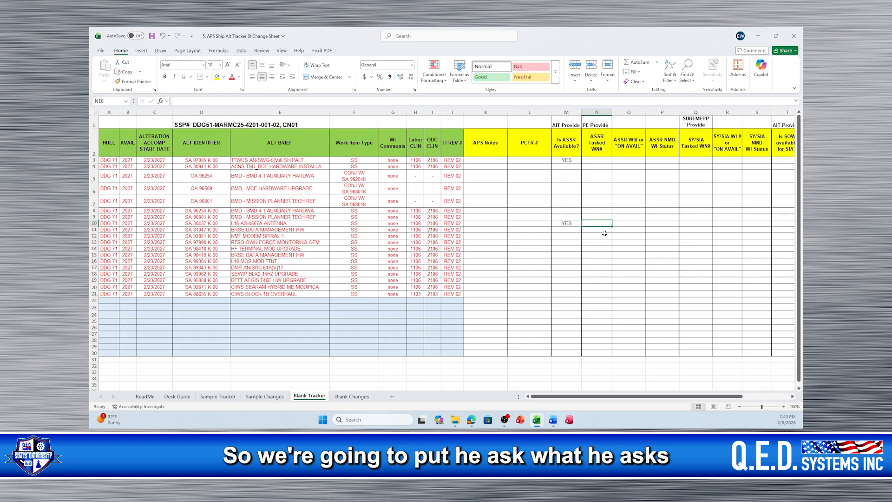
text(EXS)
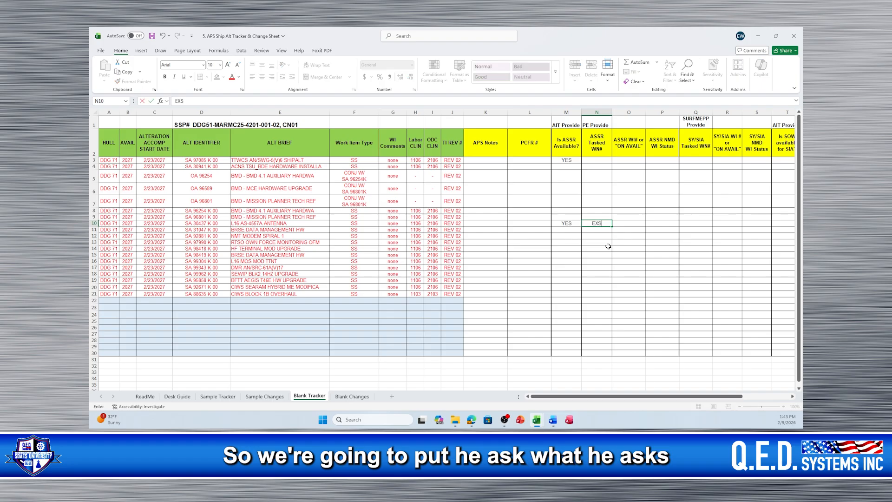
text(Y)
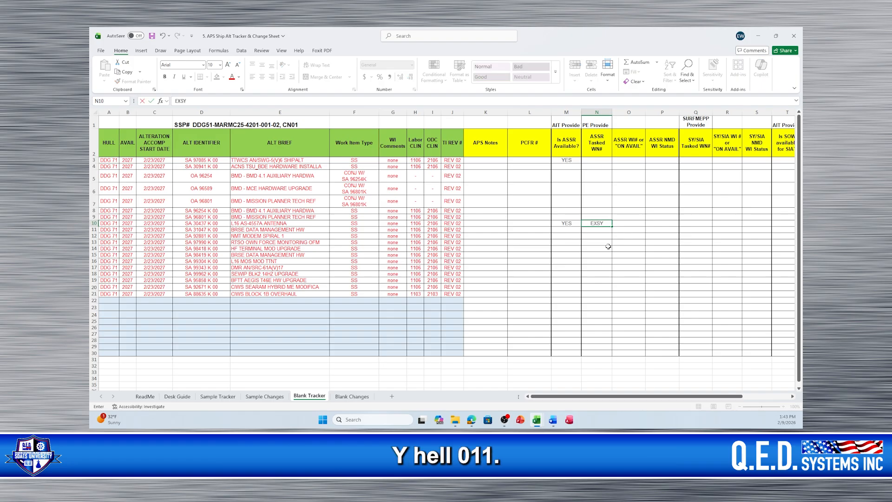
text(-L011)
click(599, 261)
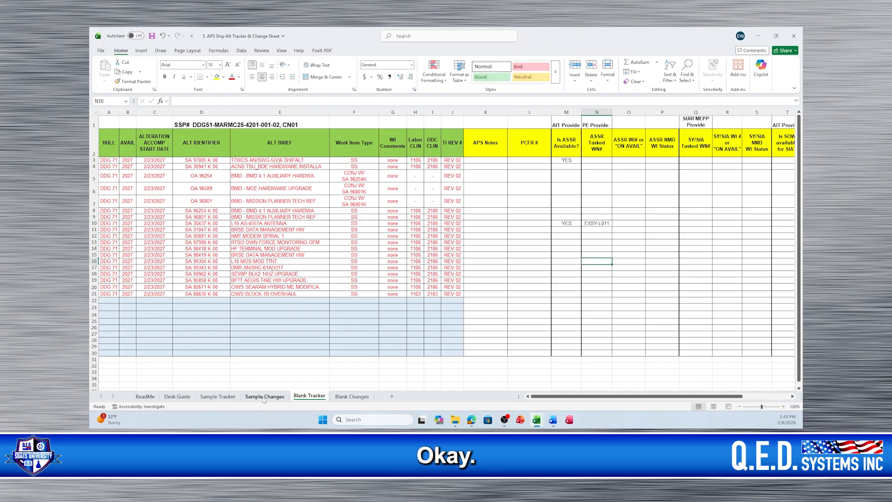
Check the colour coding on the Sample Tracker sheet, and fill M10:N10 of the Blank Tracker with light green.
click(214, 396)
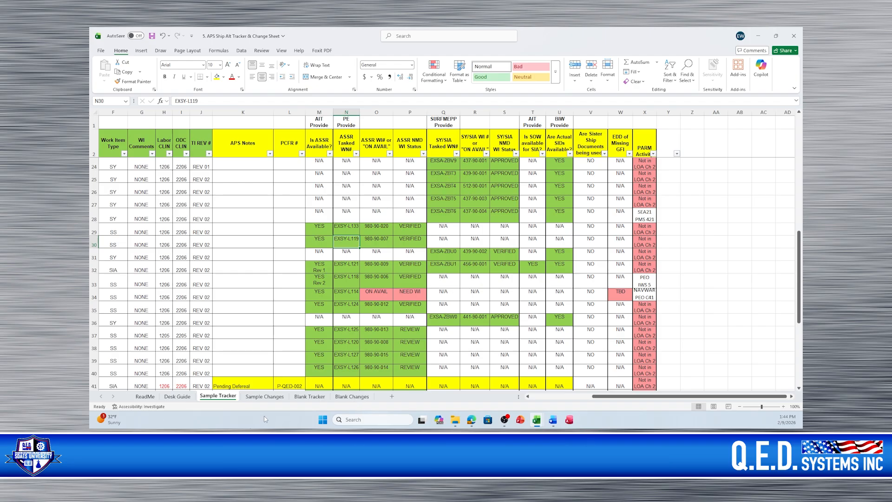
click(310, 396)
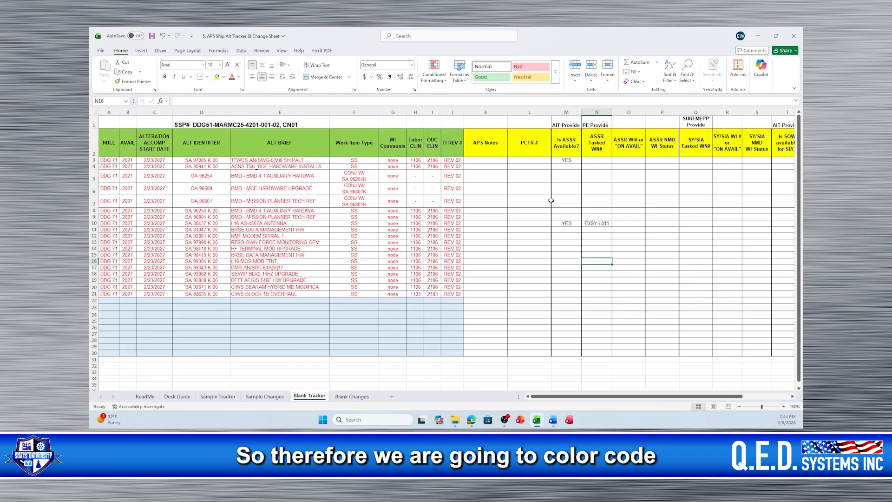
drag(563, 223, 599, 223)
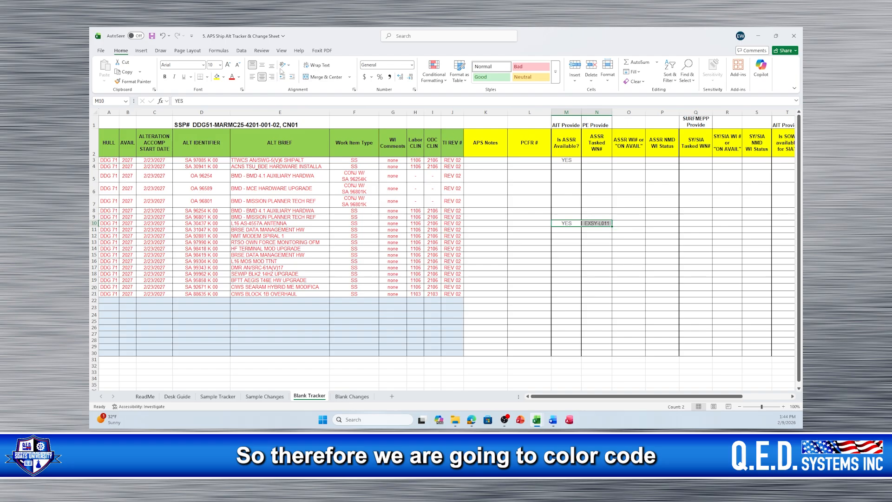
click(224, 77)
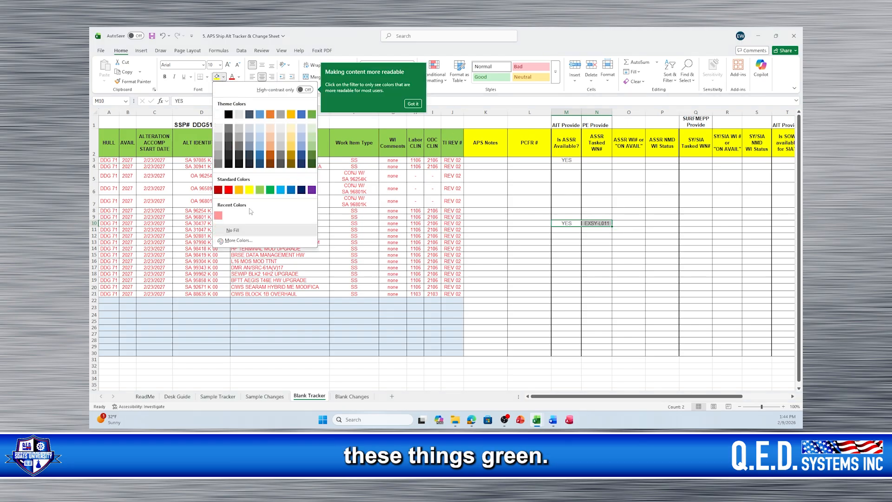
click(260, 189)
Fill the ASSR availability cell M3 for SA 97085 K 00 with the same light green.
click(553, 161)
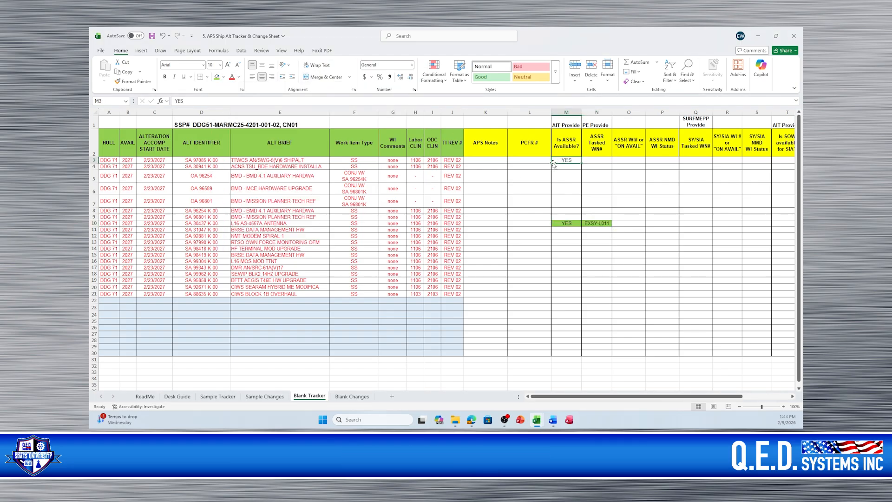
click(216, 77)
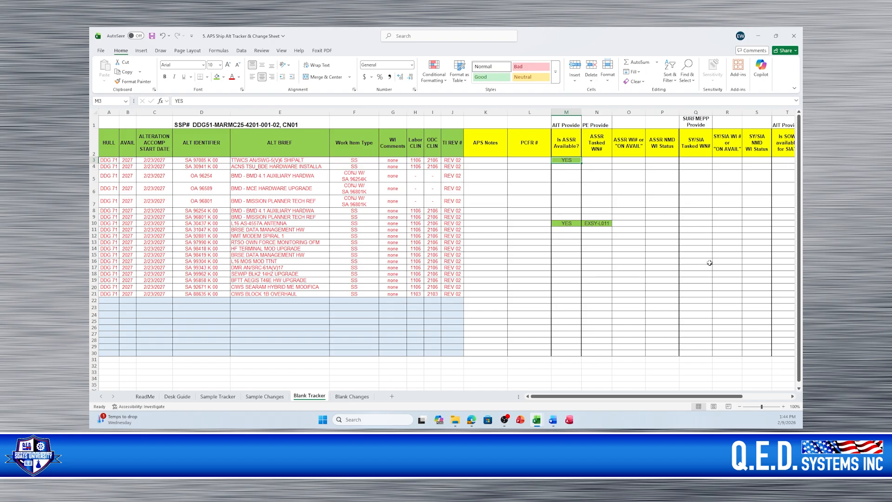
click(576, 185)
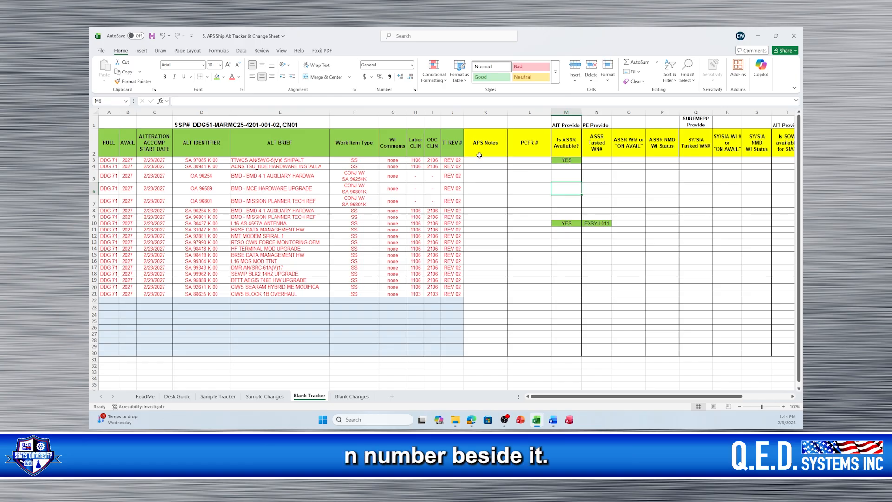
Check the Desk Guide for the SS work item WN format, and enter EXSY-LXXX as the ASSR Tasked WN# in N3.
click(356, 161)
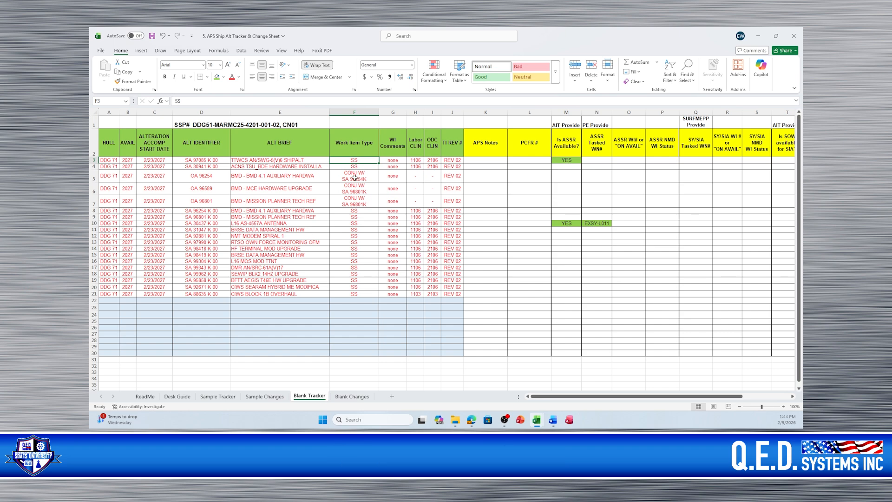
click(177, 396)
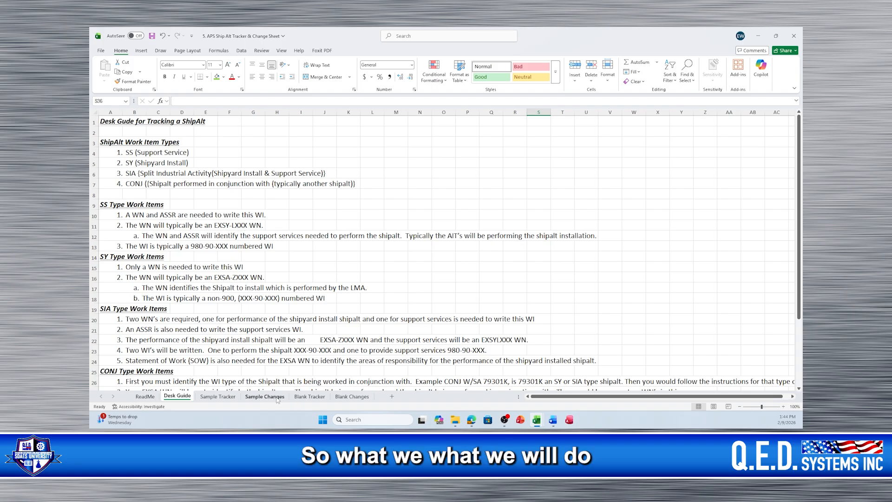
click(303, 397)
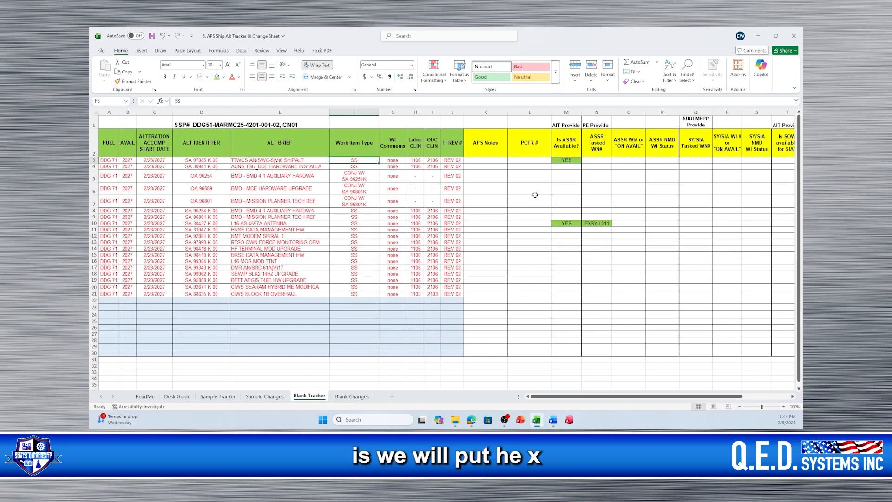
click(603, 161)
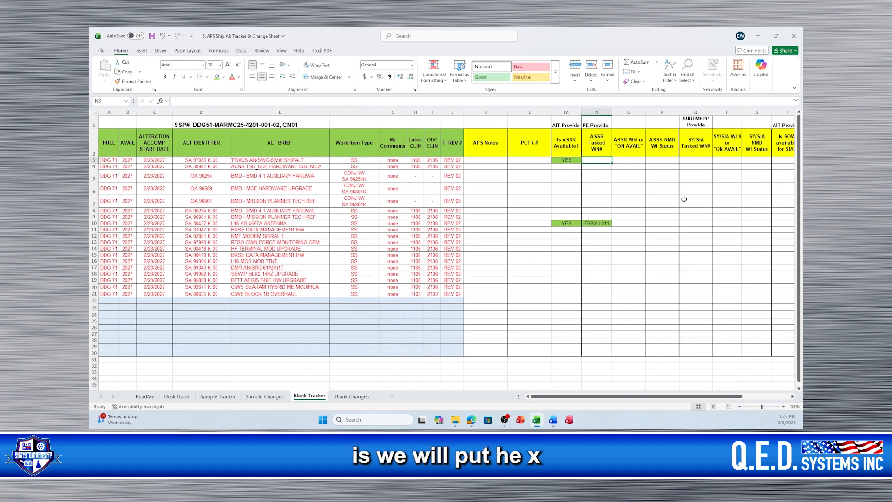
text(EXSY-)
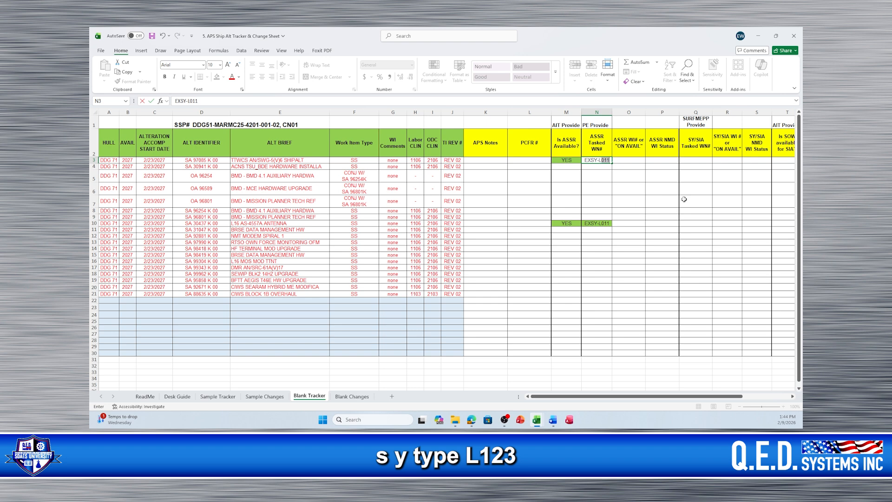
text(LXXX)
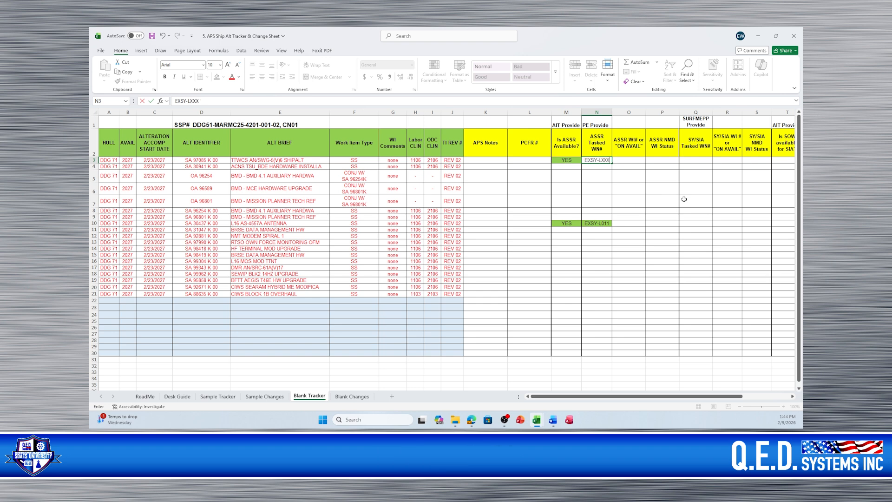
click(585, 184)
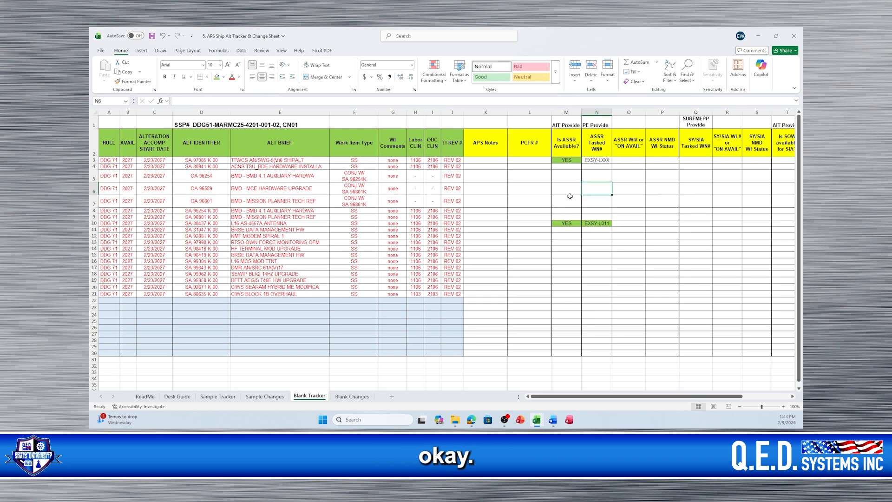
Review the Work Item Type entries in column F from row 3 down to row 20 to identify the SS alterations.
click(595, 162)
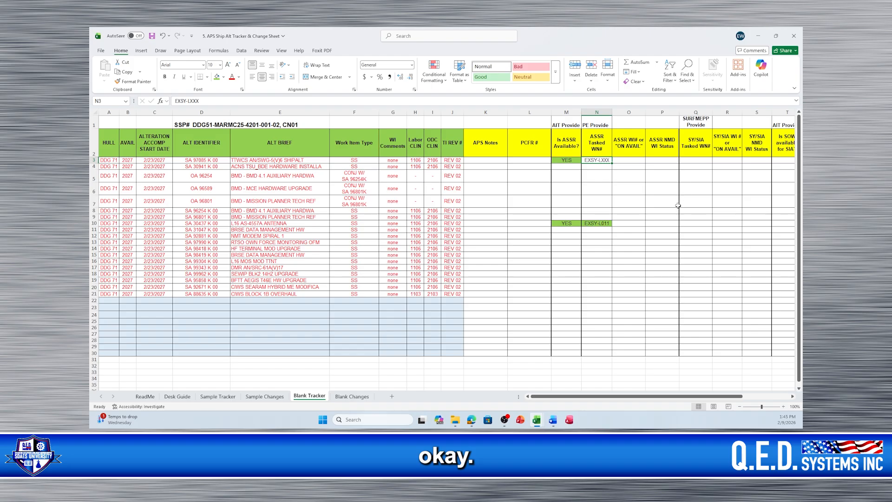
click(356, 160)
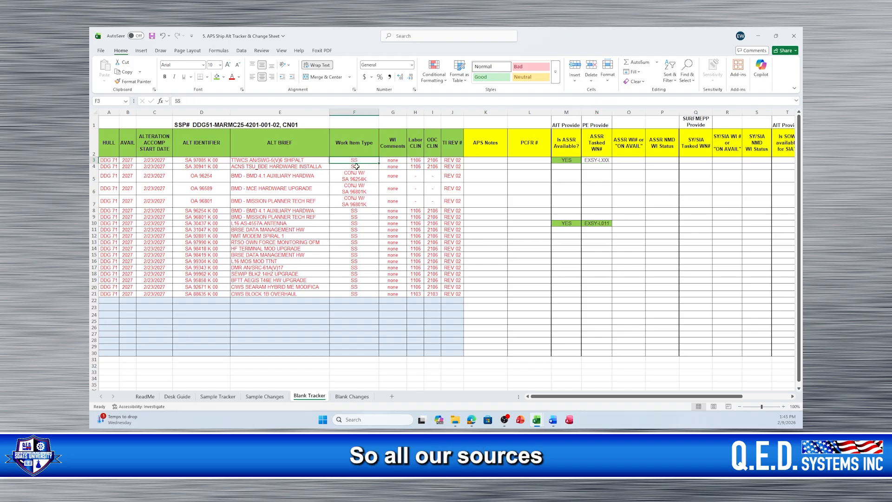
click(357, 167)
key(Down)
key(Down)
key(Down)
key(Down)
key(Down)
key(Down)
key(Down)
key(Down)
key(Down)
key(Down)
key(Down)
key(Down)
key(Down)
key(Down)
key(Down)
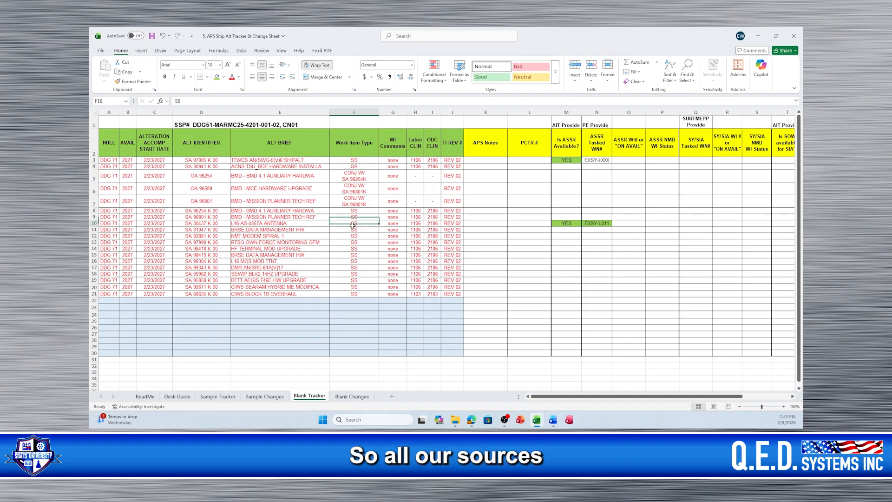
click(354, 286)
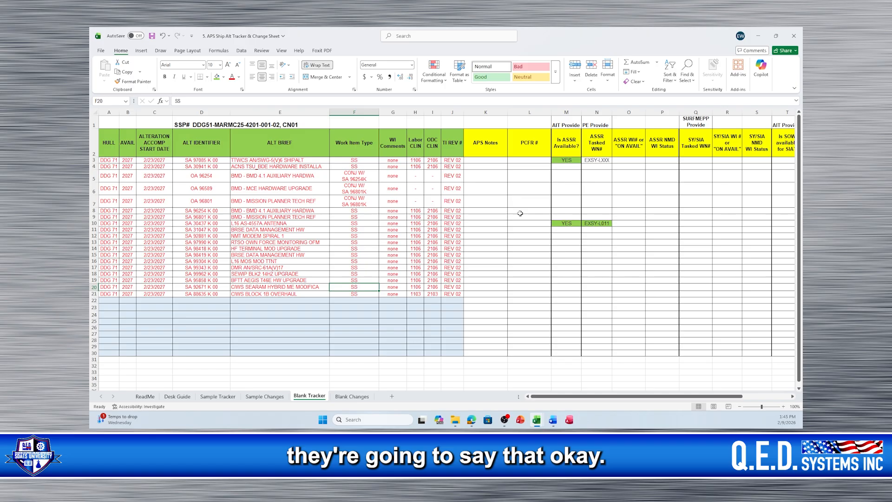
Enter NO for ASSR availability in M4 and EXSY-LXXX as the ASSR Tasked WN# in N4 for SA 30941 K 00.
click(566, 167)
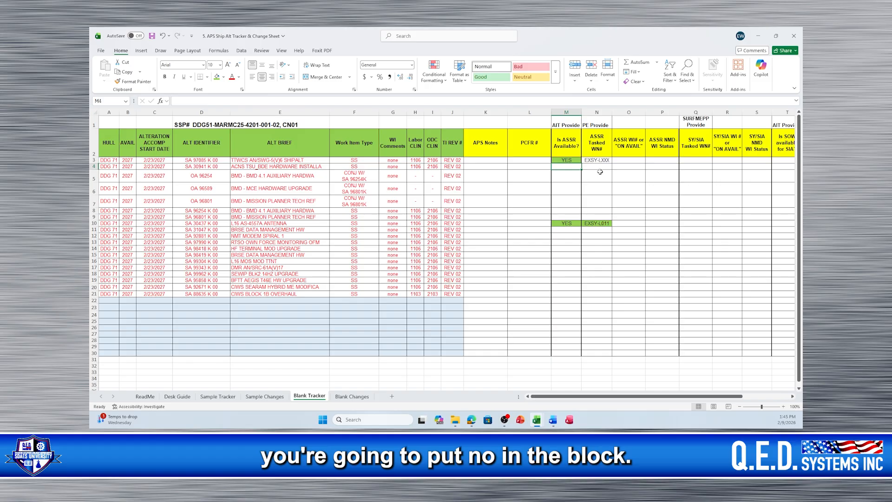
text(NO)
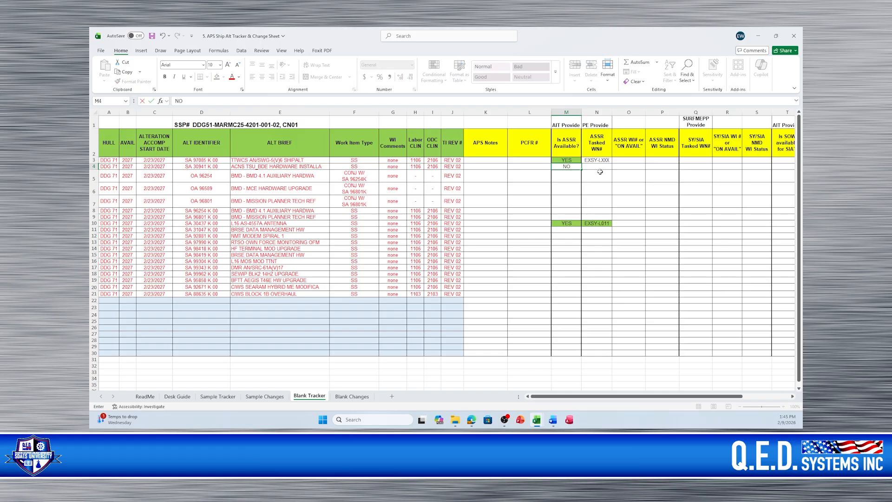
key(Tab)
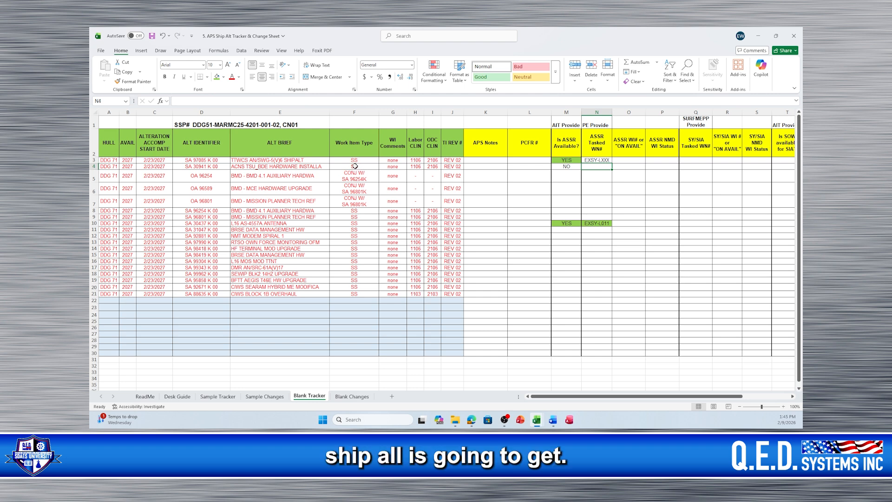
double_click(596, 166)
text(EXSY)
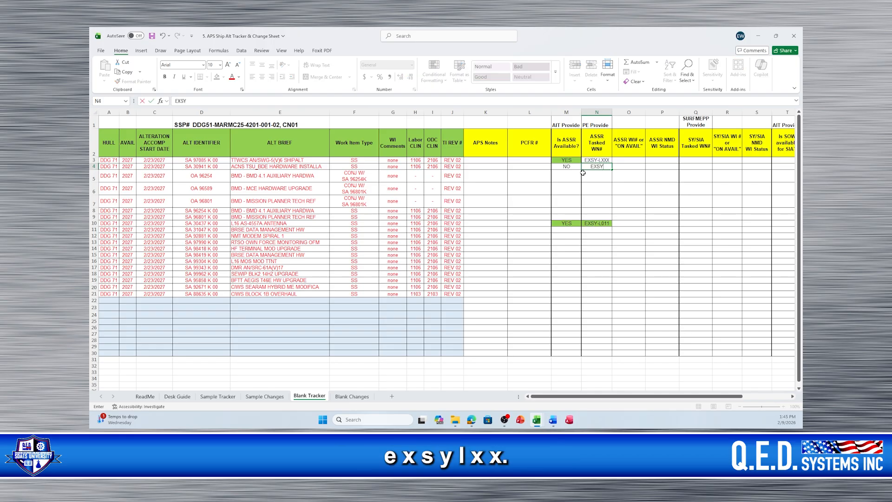
text(-LXXX)
click(568, 191)
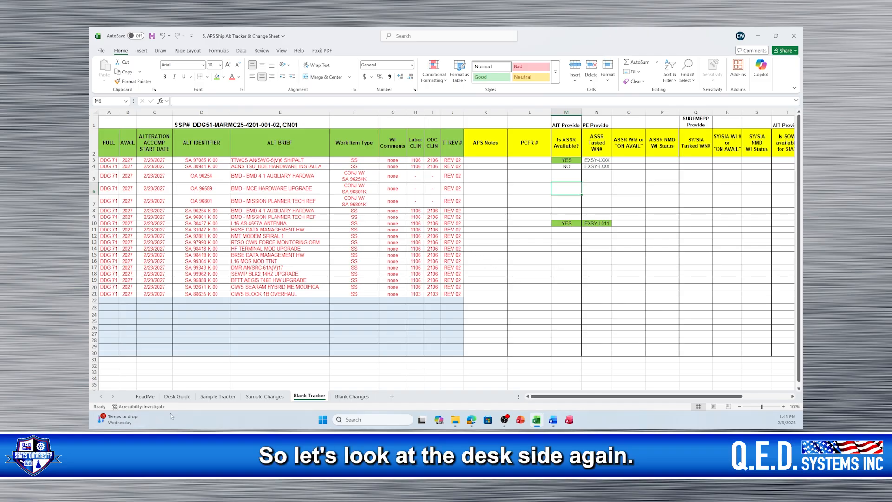
Consult the SS Type Work Items rules in the Desk Guide, and enter 980-90-XXX as the ASSR WI# in O10 of the Blank Tracker.
click(177, 396)
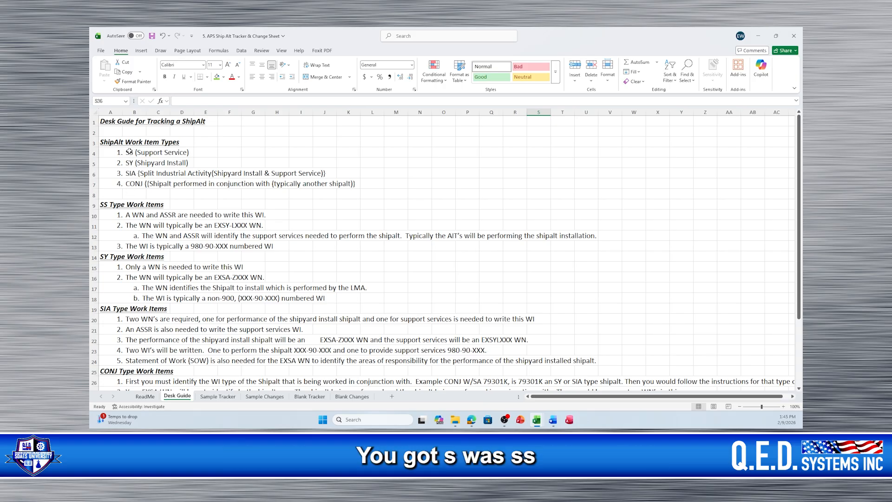
click(139, 215)
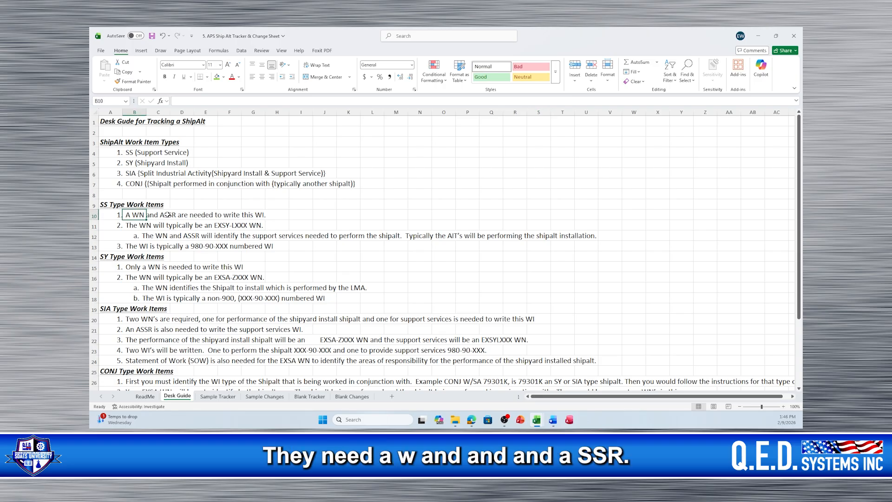
click(173, 214)
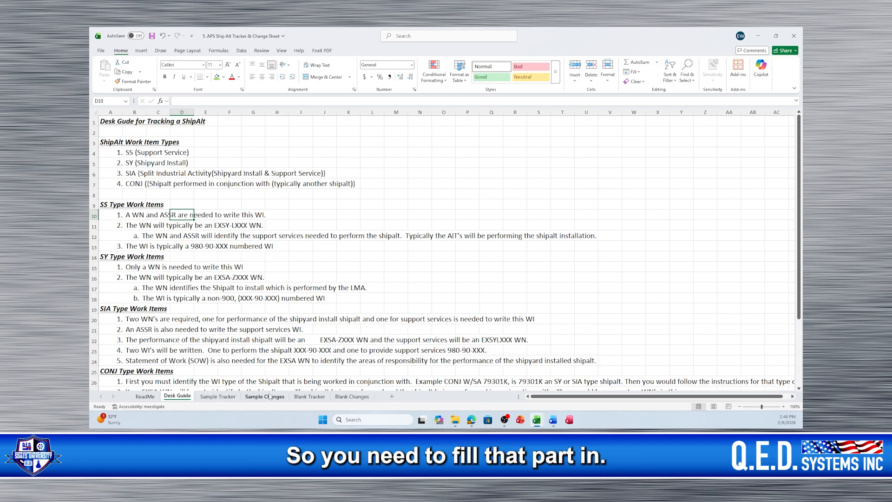
click(310, 396)
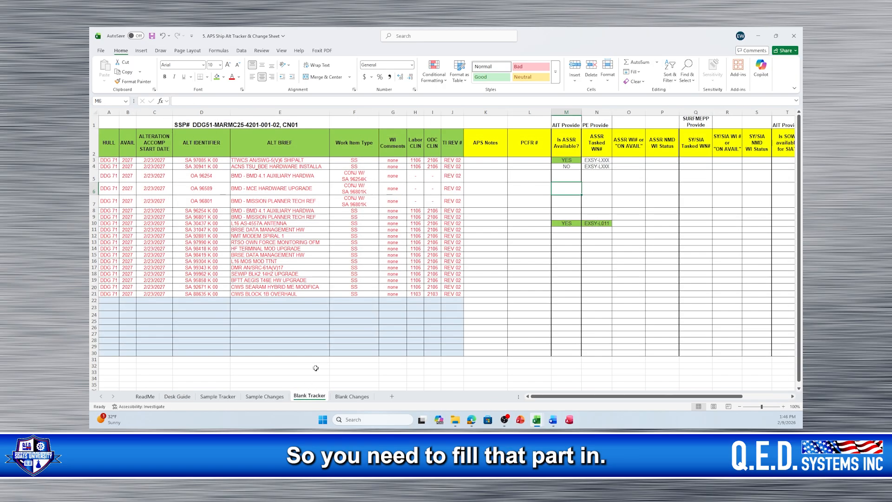
click(623, 223)
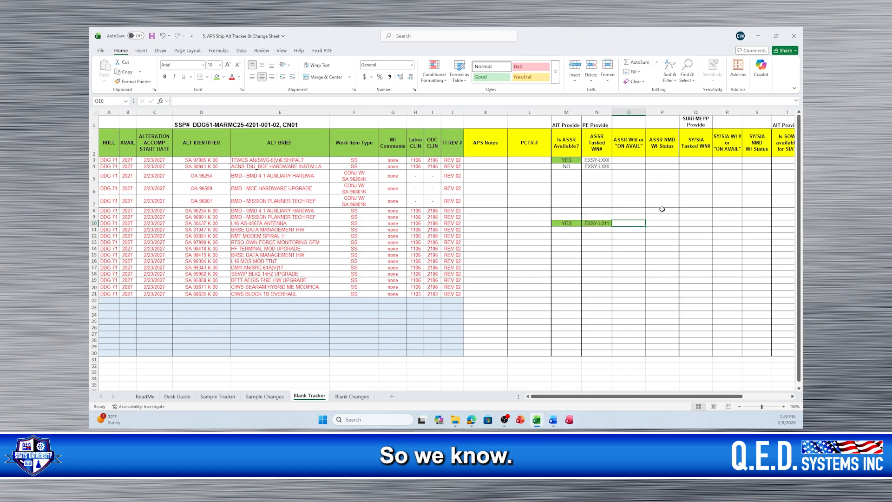
text(9)
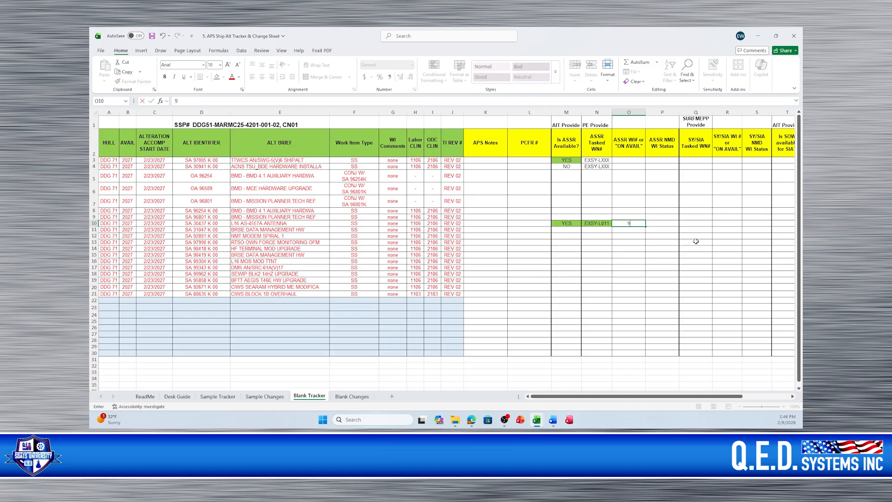
text(80-90-XXX)
click(608, 250)
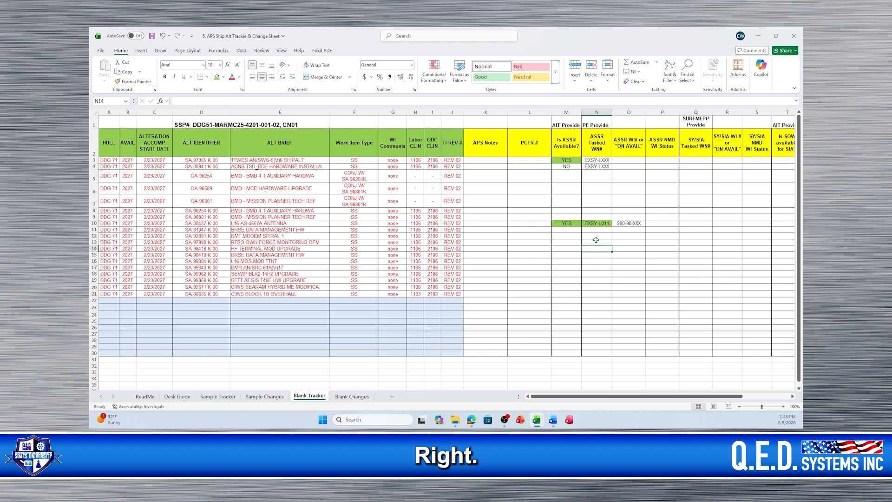
Consult the Desk Guide and rows 34, 47 and 48 of the Sample Tracker for how an untasked WN is recorded and colour-coded.
click(594, 224)
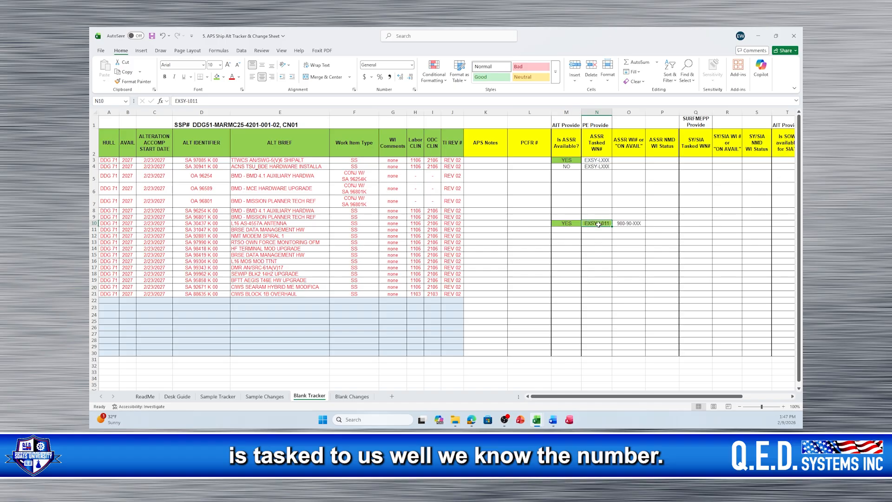
click(177, 397)
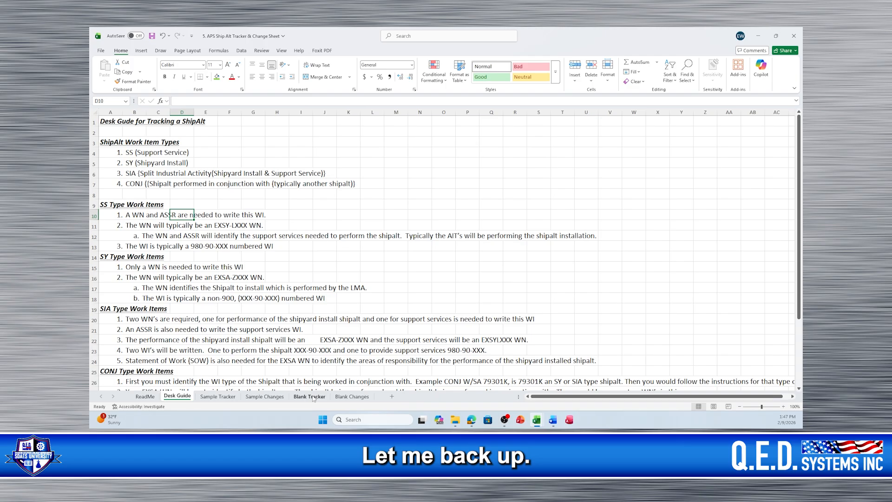
click(312, 396)
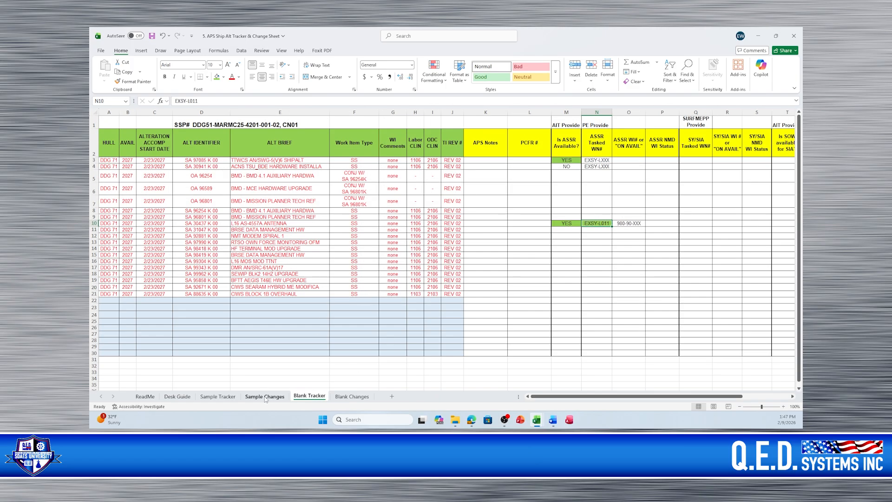
click(214, 397)
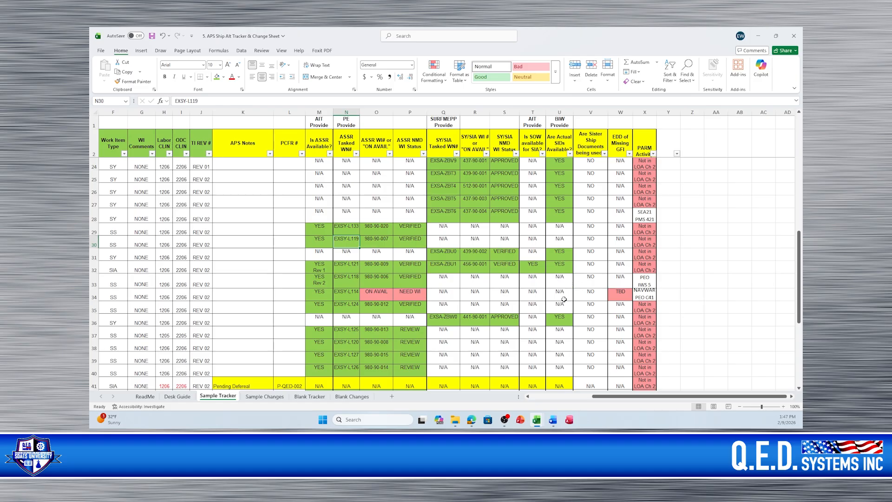
scroll(493, 308, down, 2)
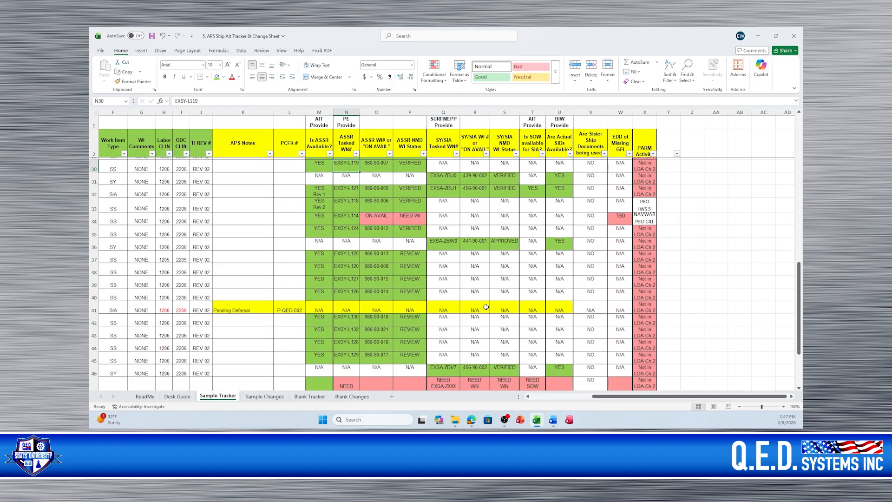
scroll(486, 307, down, 2)
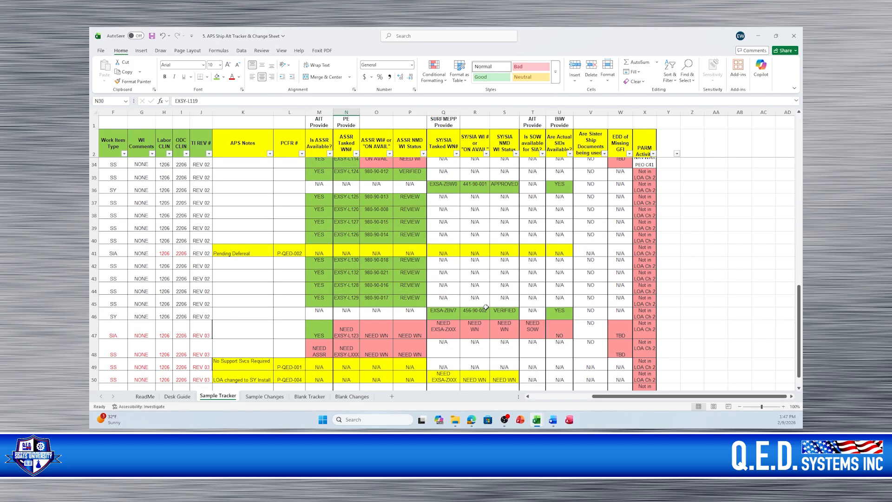
scroll(486, 307, down, 1)
scroll(484, 302, up, 2)
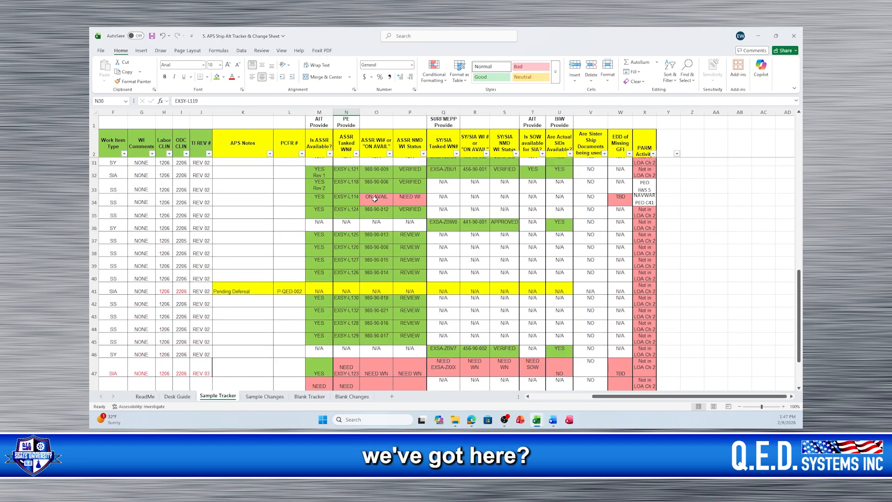
click(412, 199)
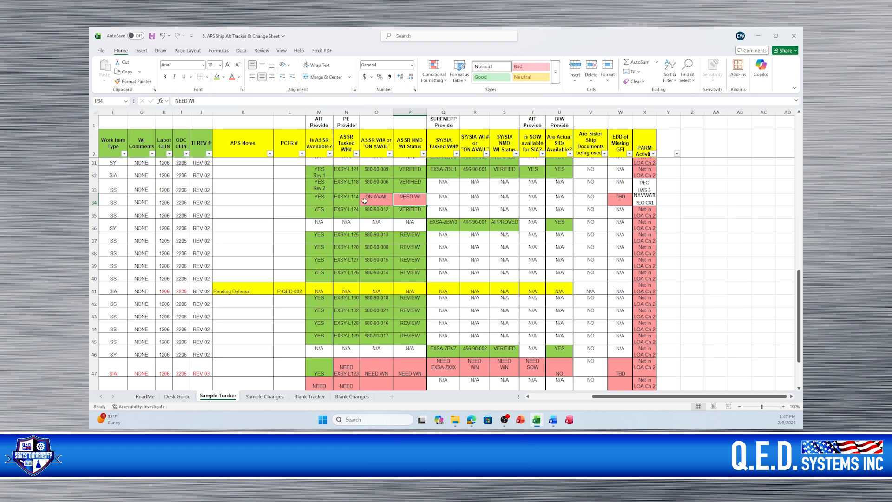
scroll(402, 343, down, 2)
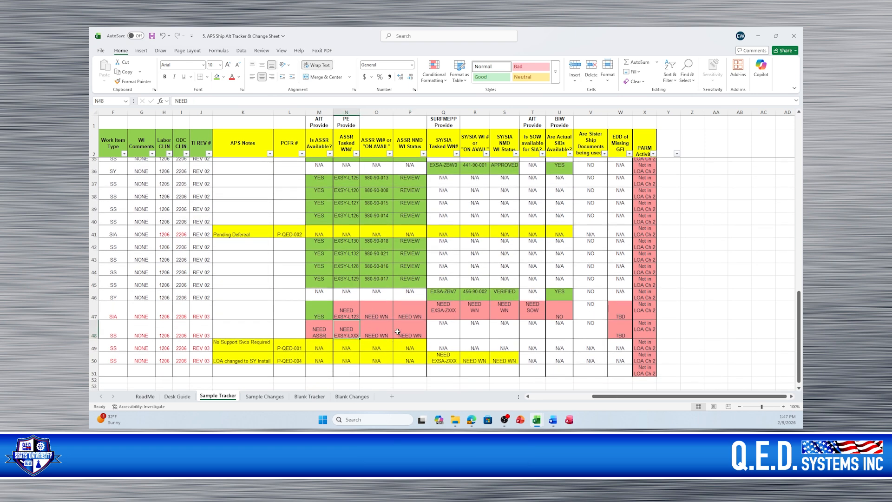
click(353, 313)
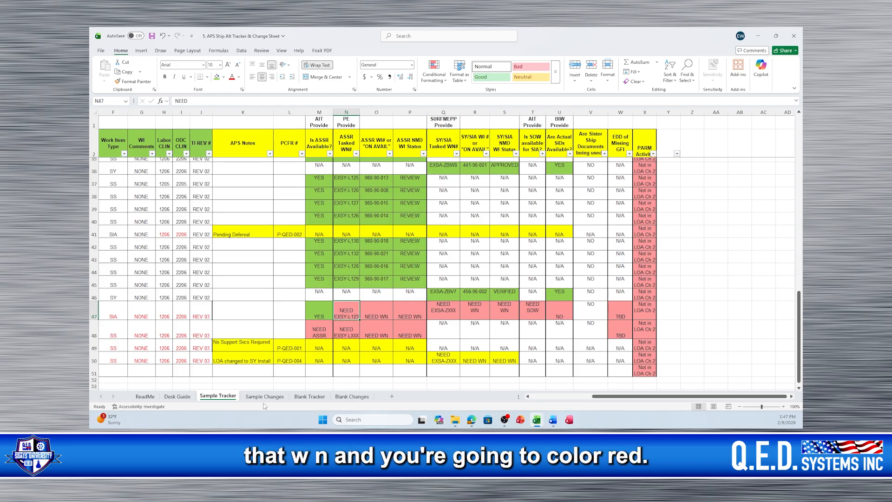
Add NEED on a separate line above EXSY-L011 in N10 of the Blank Tracker.
click(310, 397)
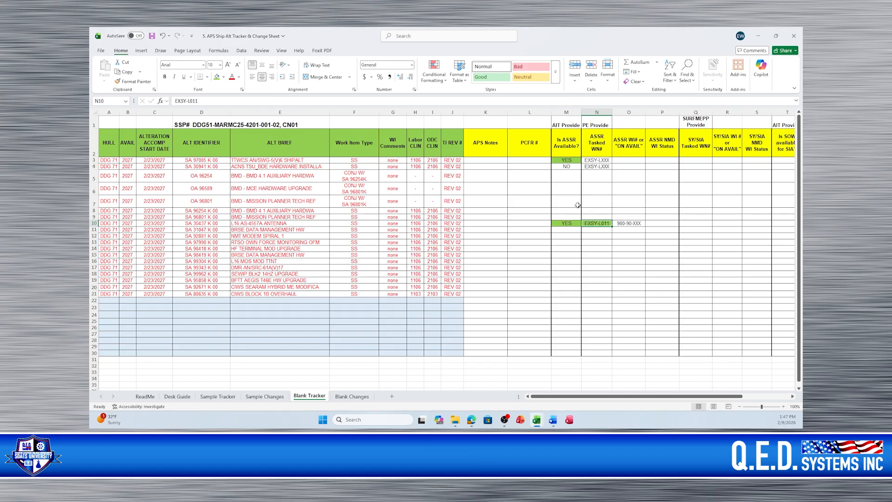
click(176, 100)
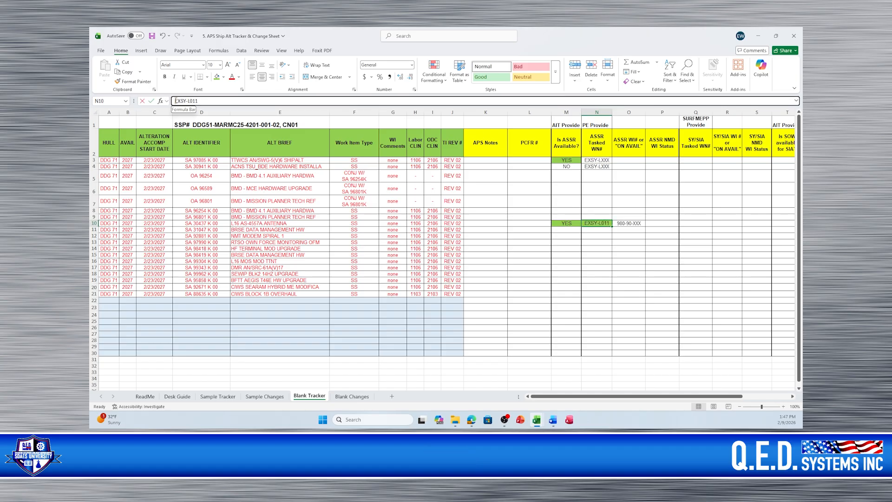
text(NEED)
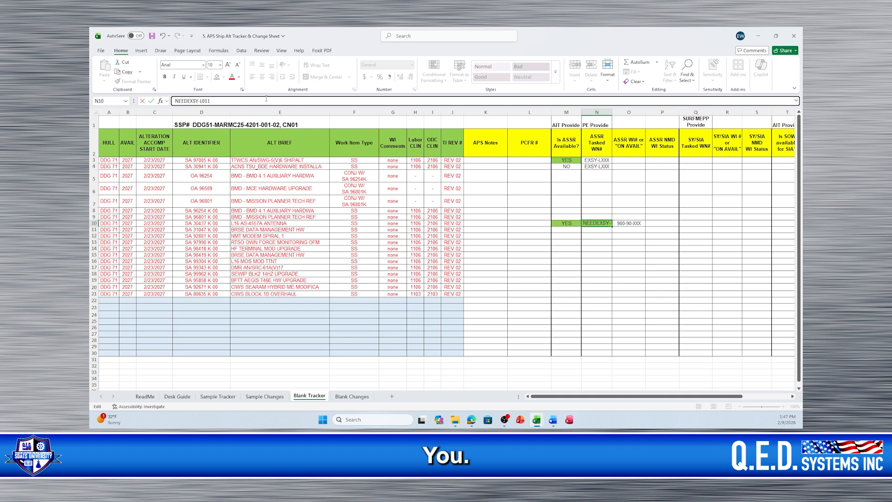
key(BackSpace)
key(BackSpace)
key(BackSpace)
key(BackSpace)
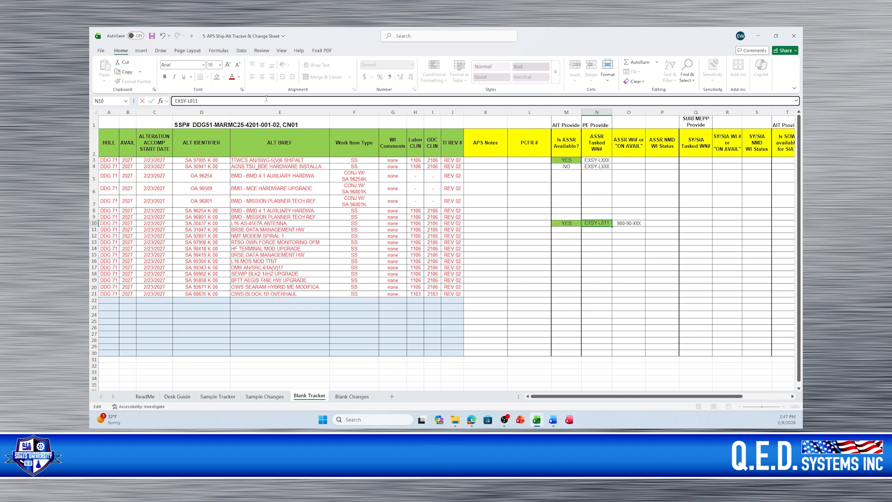
click(562, 255)
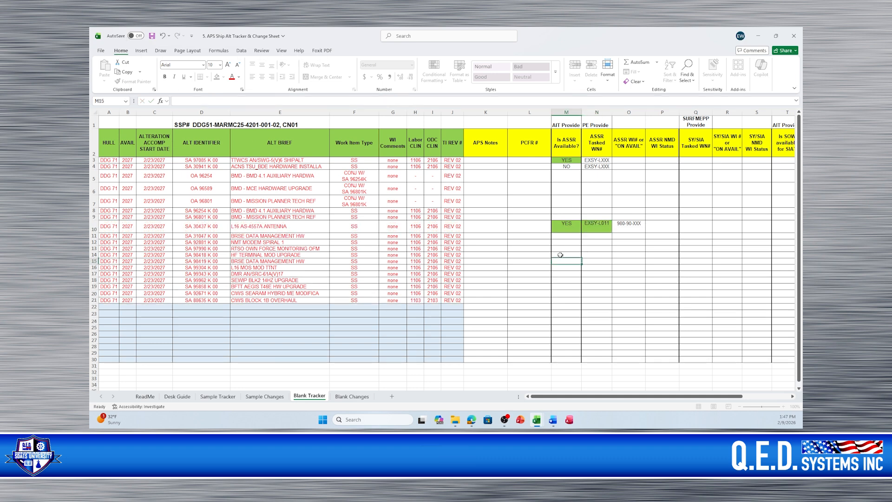
Fill the ASSR Tasked WN# cell N10 with the recently used light red.
click(597, 225)
click(224, 77)
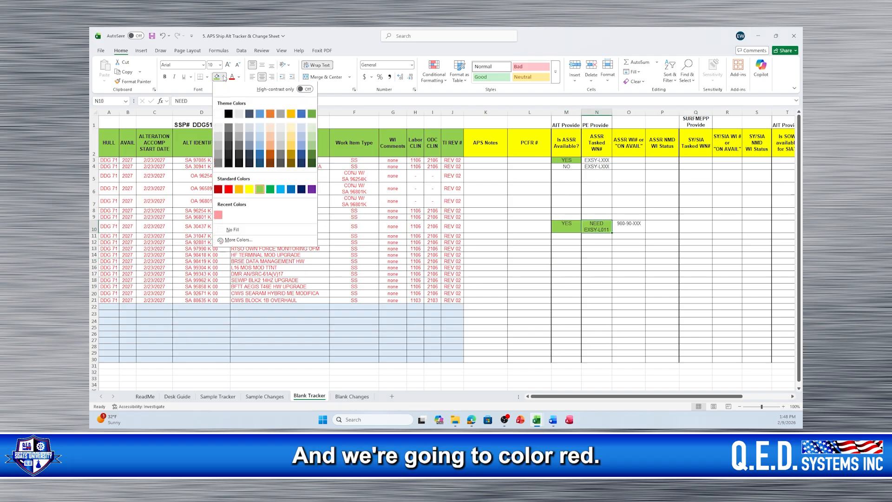
click(219, 215)
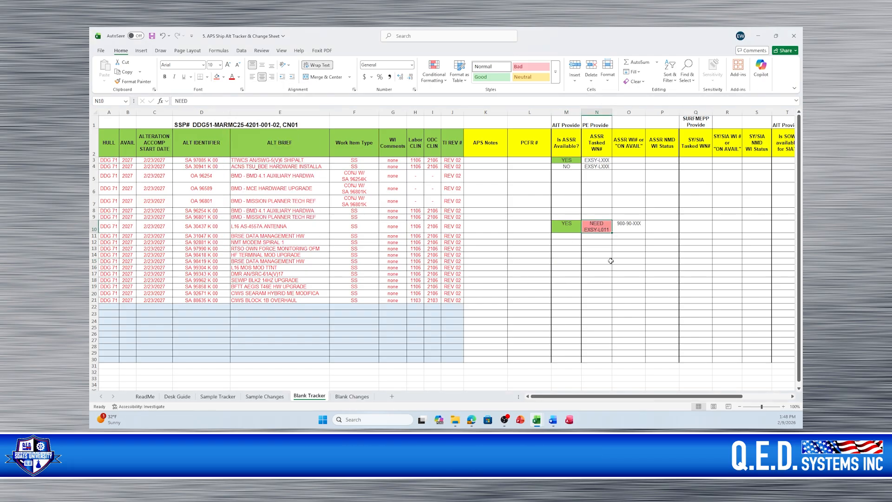
Add NEED WN on a separate line above 980-90-XXX in O10 and fill the cell light red.
click(629, 261)
click(629, 223)
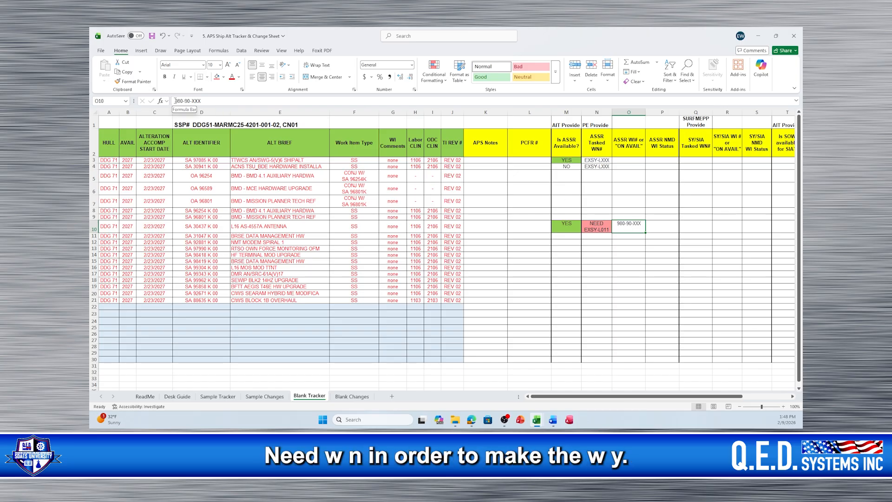
click(263, 102)
text(N)
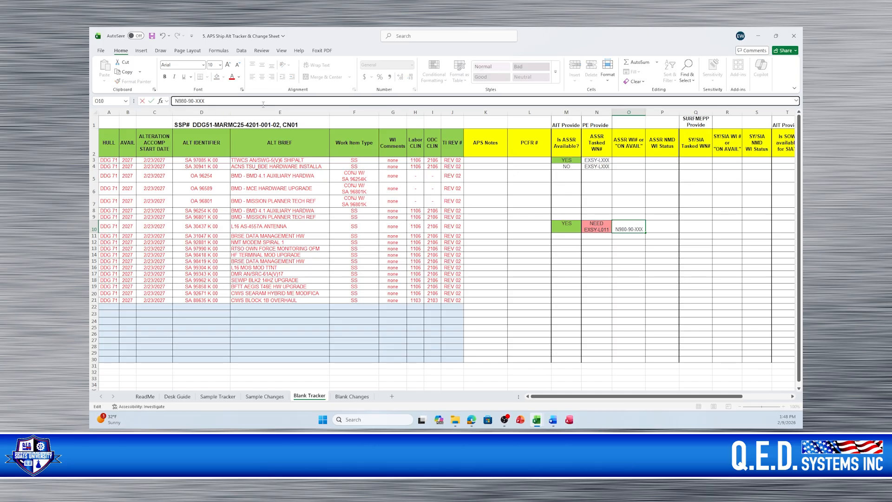
text(EED WN)
key(alt+Return)
key(ctrl+Return)
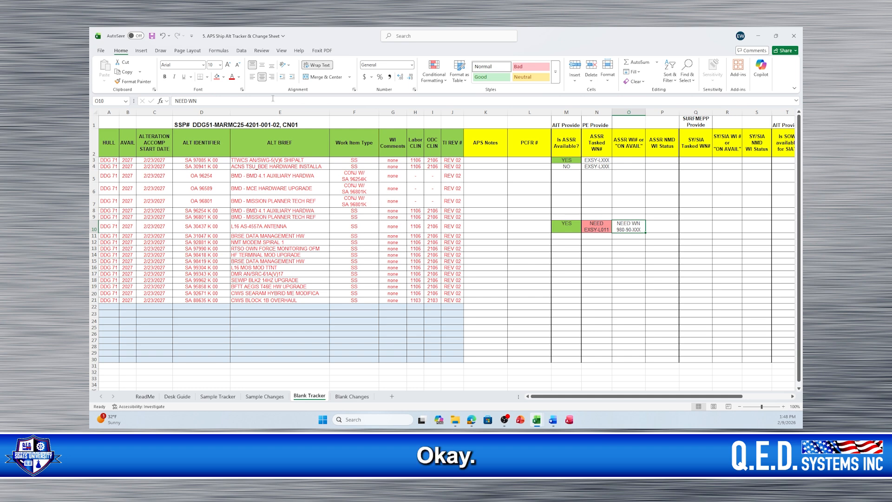
click(216, 76)
click(604, 260)
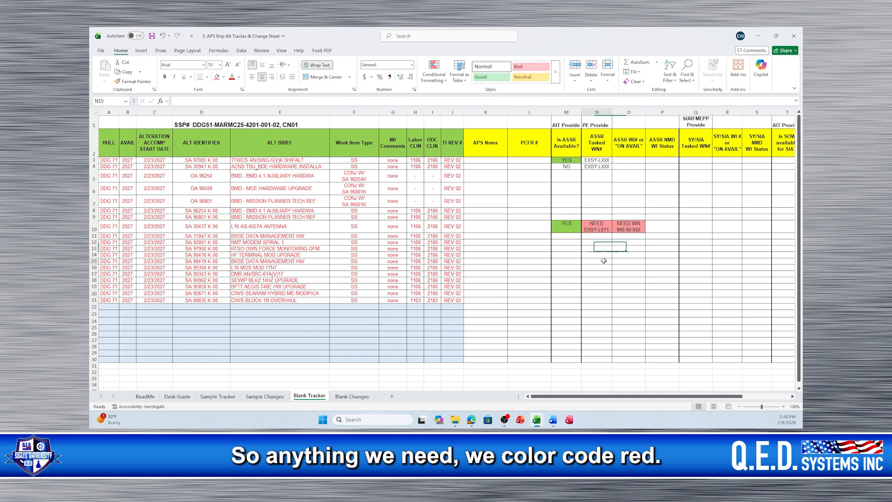
click(632, 230)
click(603, 231)
click(625, 229)
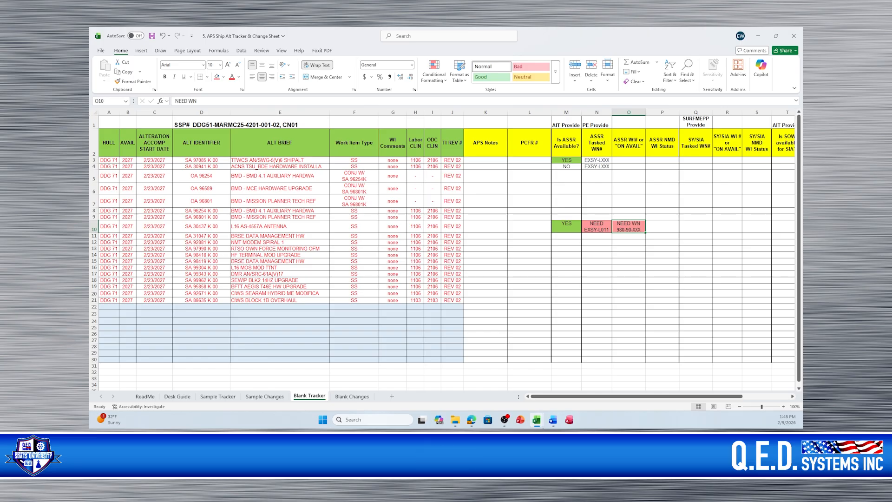
Check the ASSR NMD WI Status of row 48 in the Sample Tracker, and enter NEED WN in P10 of the Blank Tracker.
click(219, 396)
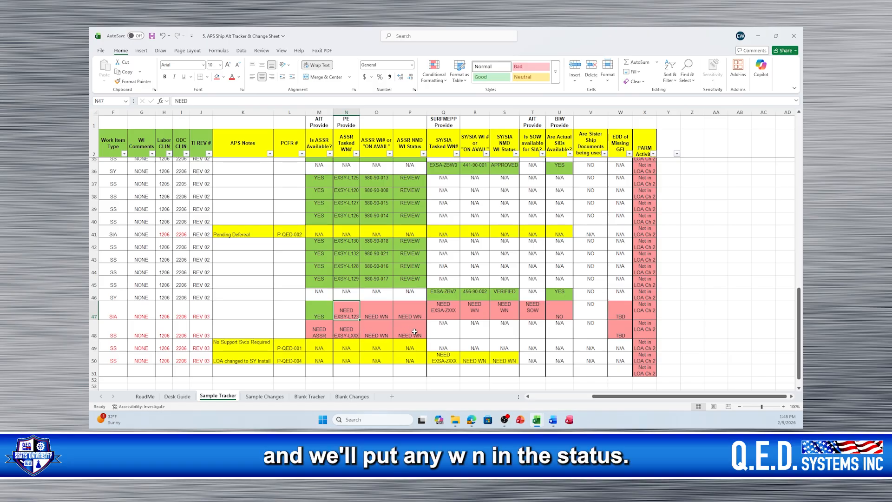
click(414, 331)
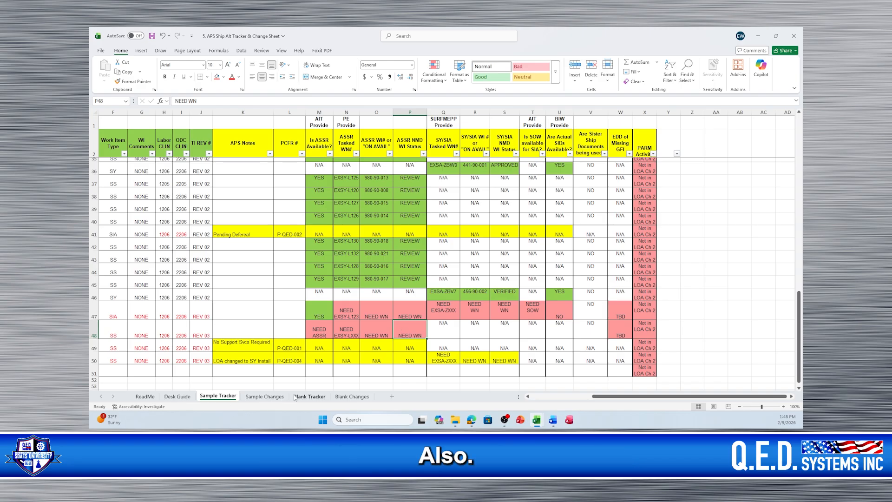
click(309, 396)
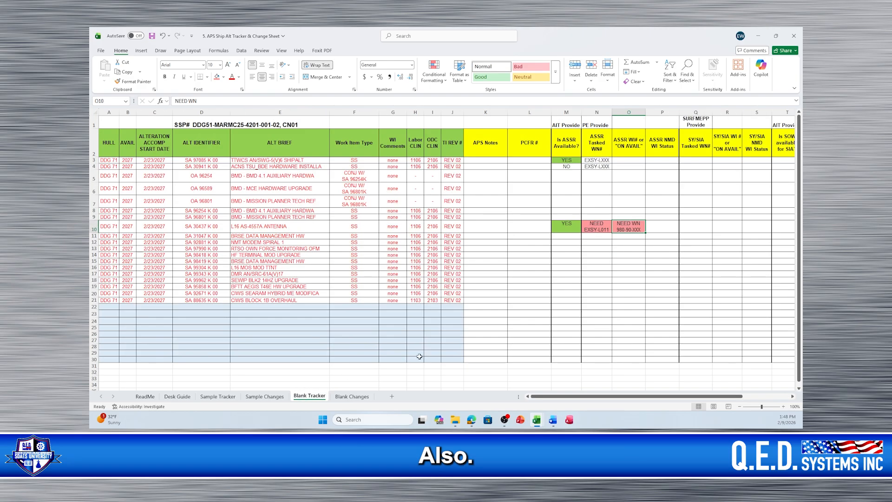
click(657, 226)
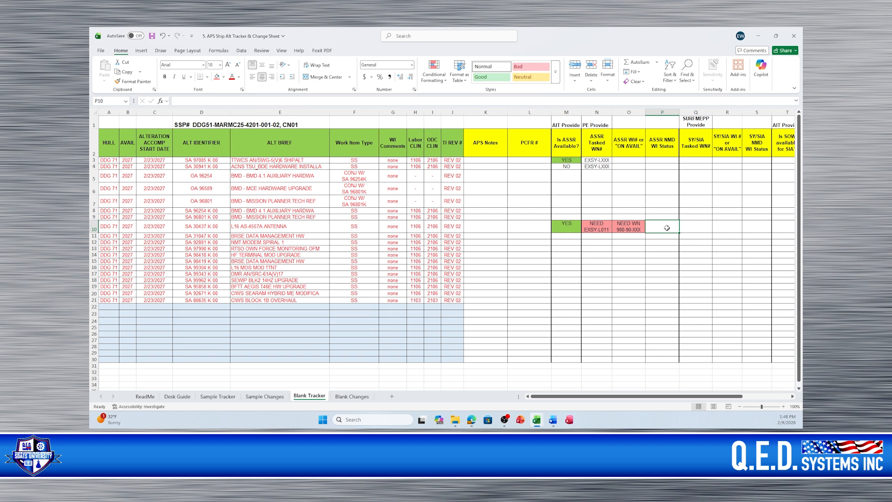
text(NE)
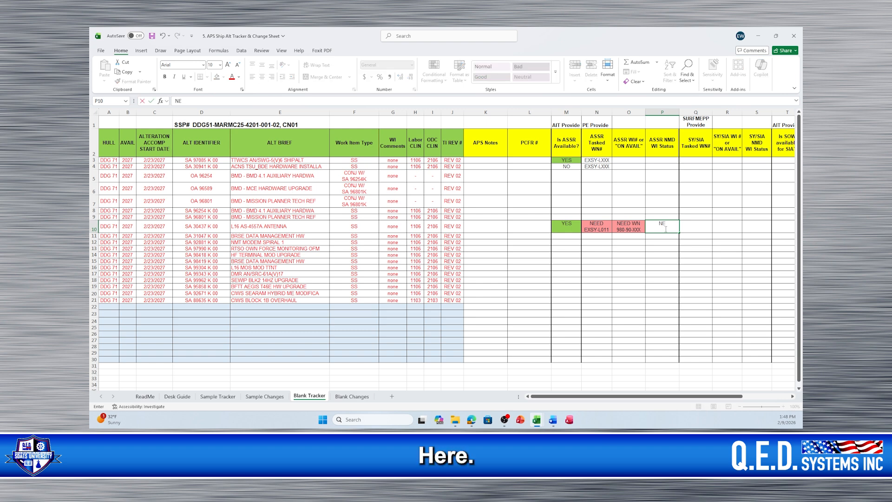
text(ED WN)
click(650, 269)
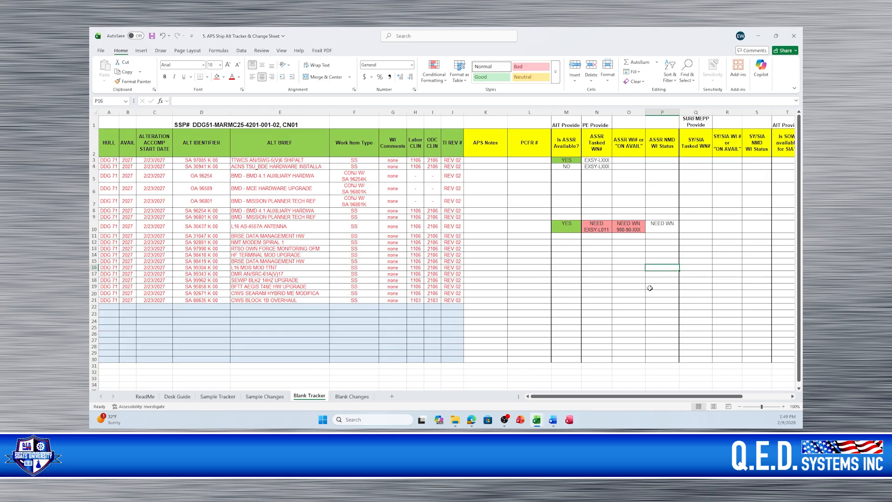
Remove the 980-90-XXX line from the ASSR WI# cell O10, keeping only NEED WN.
click(635, 223)
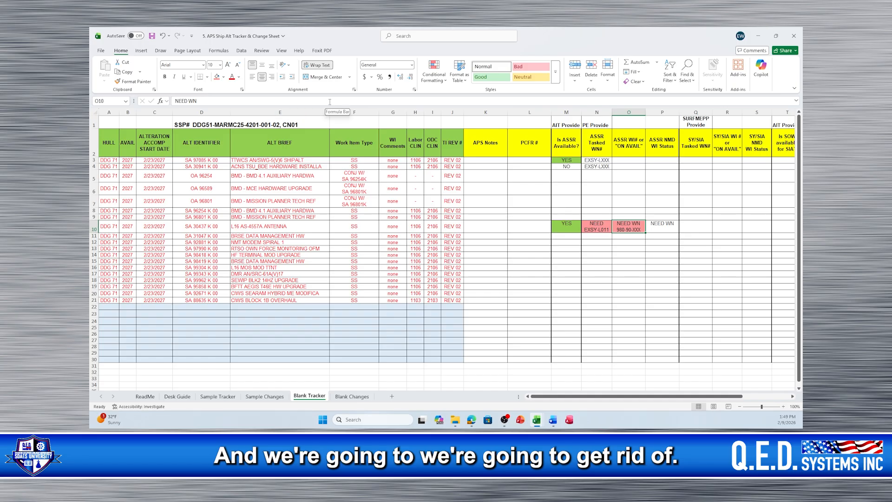
drag(329, 105, 328, 120)
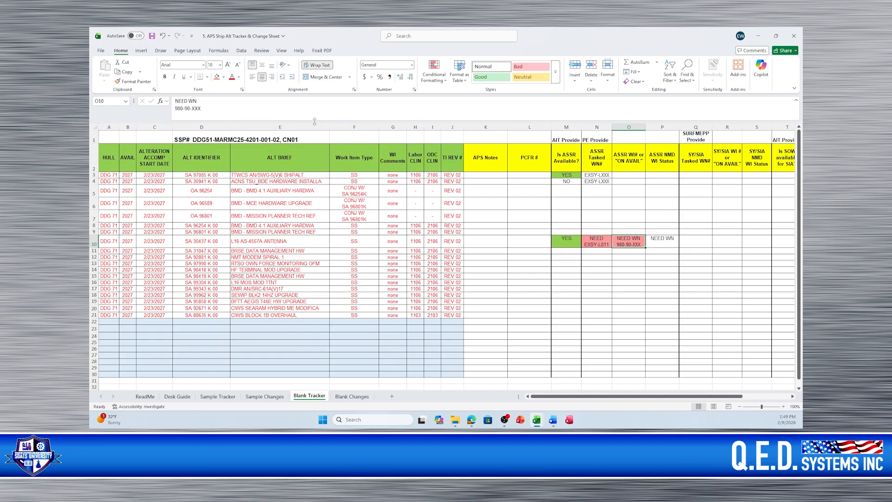
click(180, 109)
key(BackSpace)
key(BackSpace)
key(Delete)
key(Delete)
key(Delete)
key(Delete)
key(Delete)
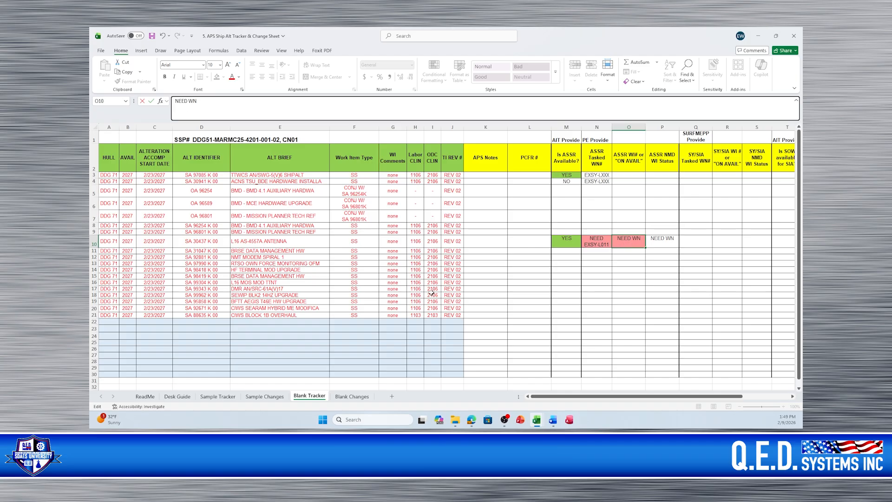
click(604, 282)
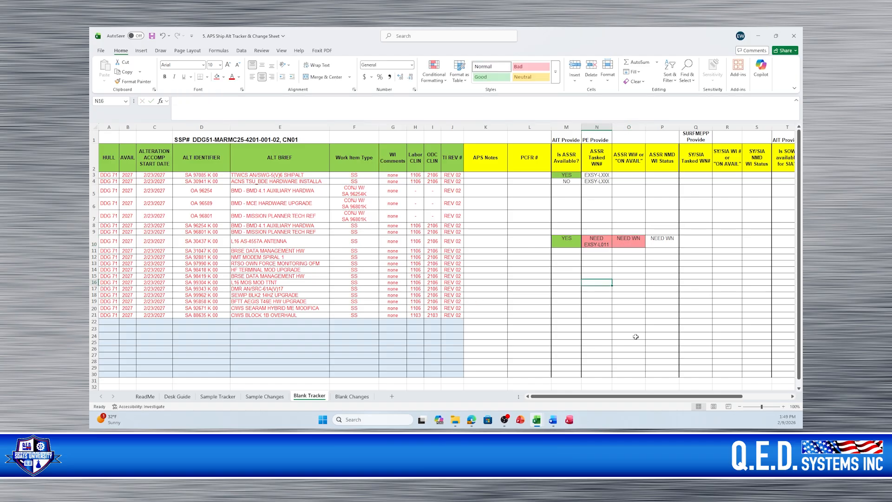
Fill the ASSR NMD WI Status cell P10 with light red.
click(626, 241)
click(657, 240)
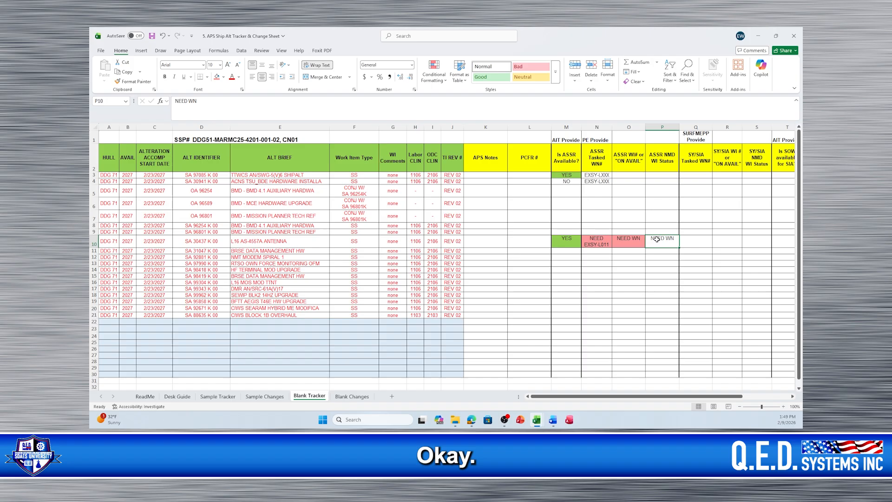
click(217, 77)
click(566, 301)
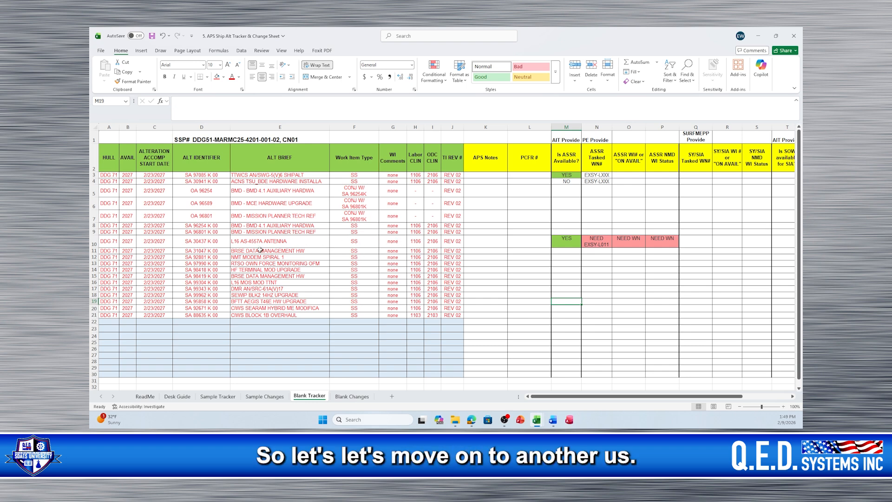
Check the SC/Alt identifiers on the EXSY-L118 support services request form in Word, and close the EXSY-L011 form.
click(93, 251)
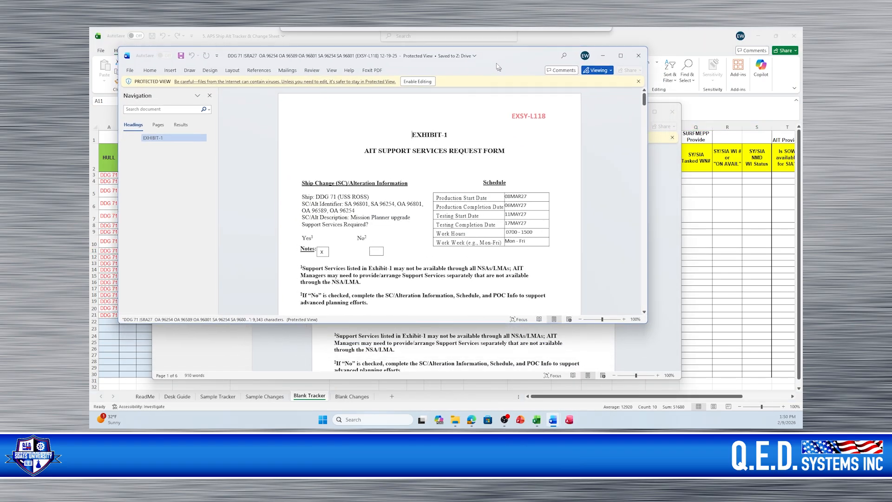
drag(498, 66, 501, 69)
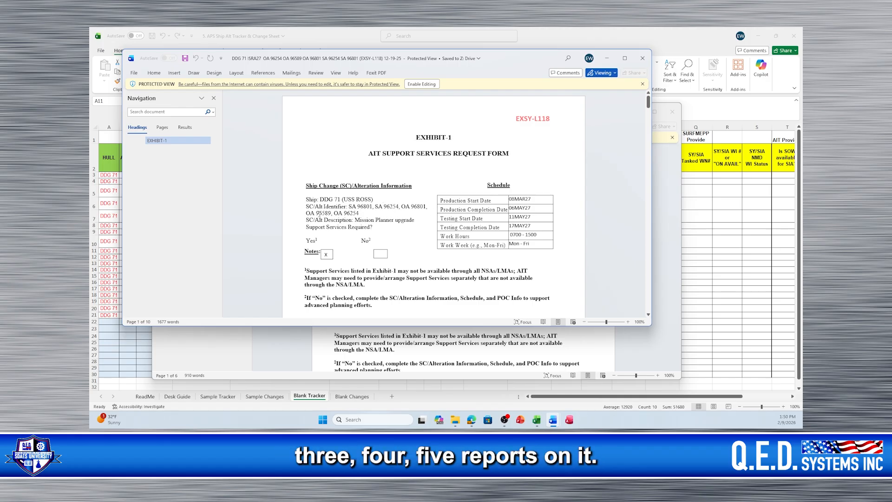
click(350, 213)
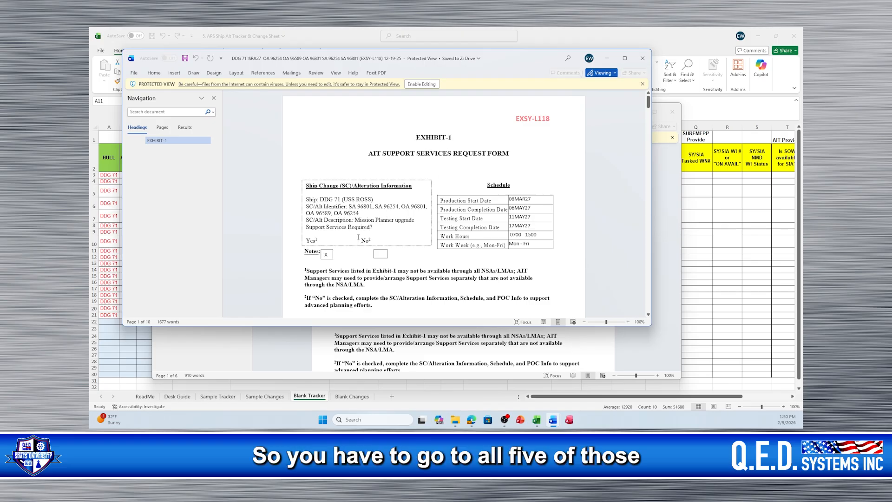
click(285, 343)
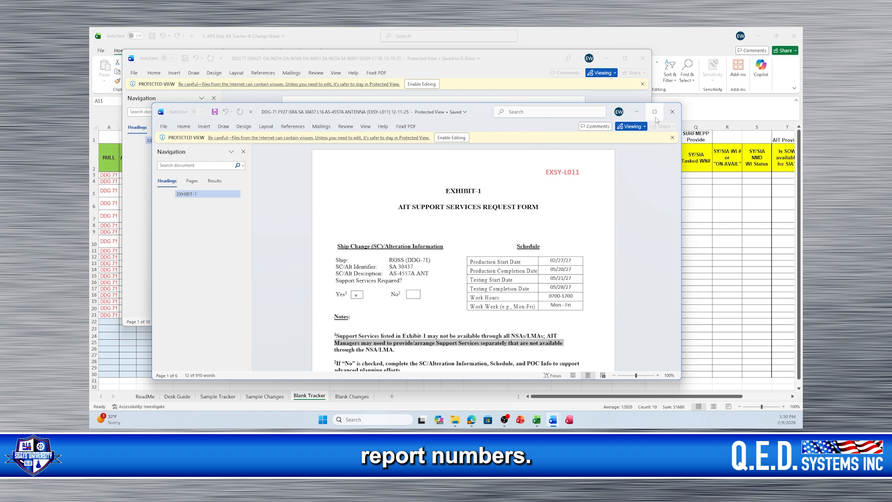
click(419, 197)
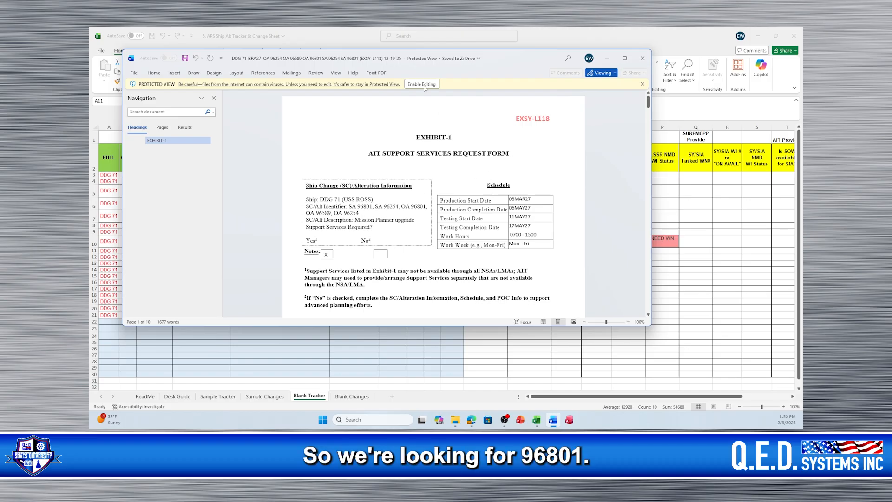
drag(504, 59, 562, 350)
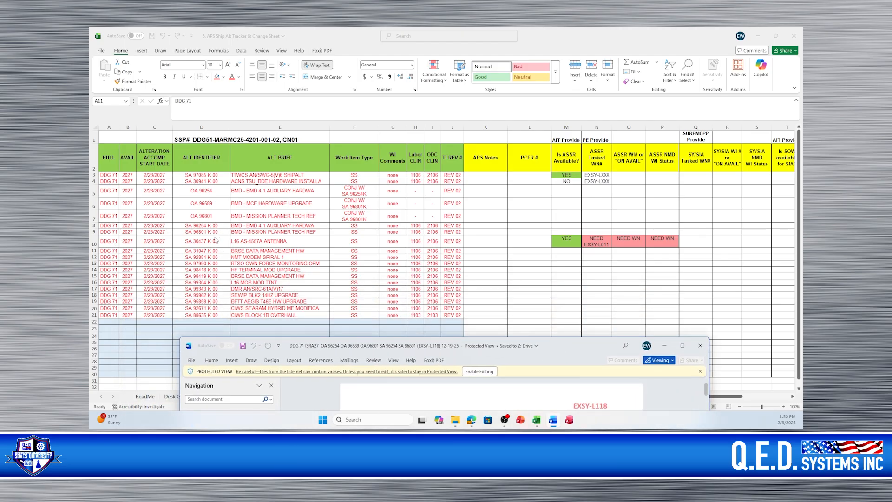
In the Excel Blank Tracker, enter YES as the ASSR availability of SA 96801 K 00 in M9.
click(97, 233)
click(96, 232)
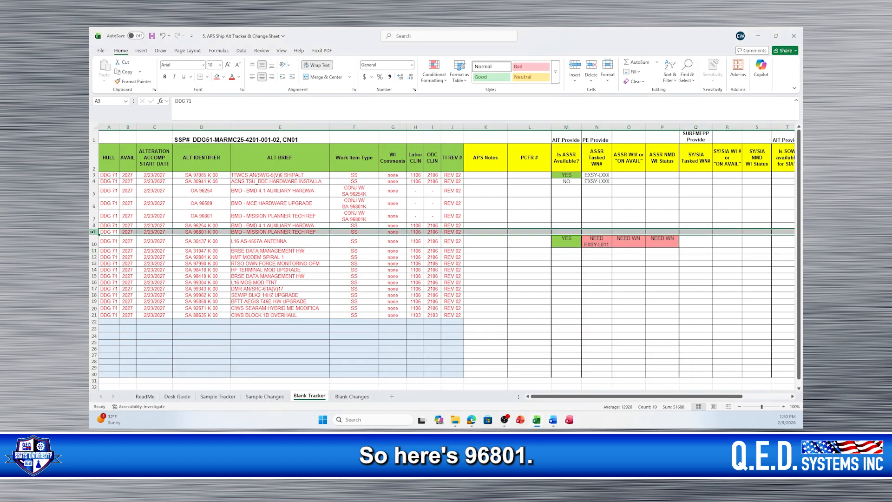
click(566, 231)
text(YES)
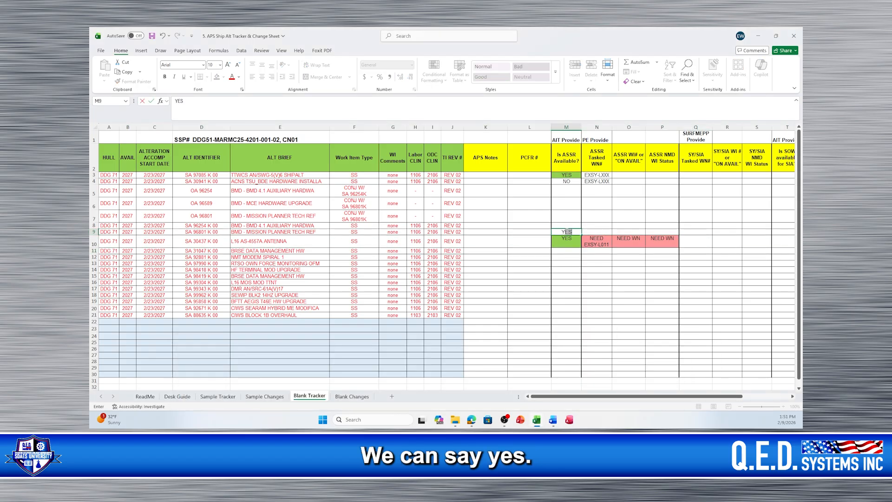
click(529, 269)
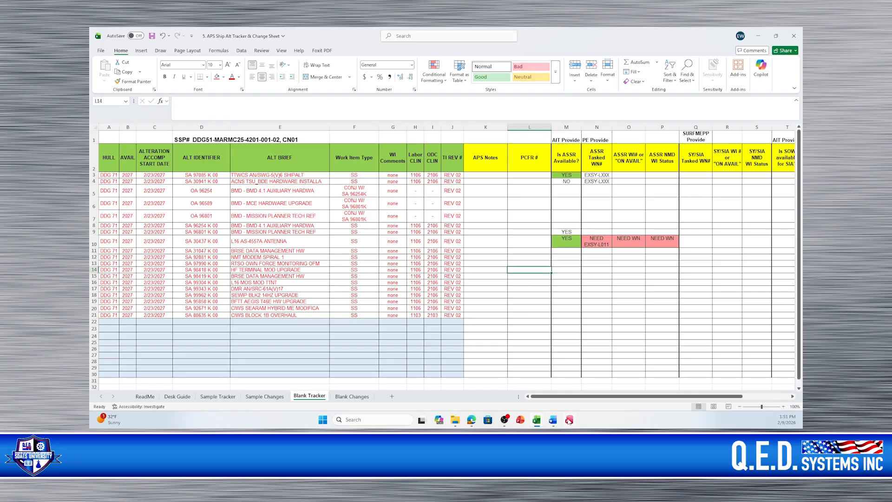
Check the EXSY-L118 form for SA 96254, and enter YES as its ASSR availability in M8 of the Blank Tracker.
click(552, 388)
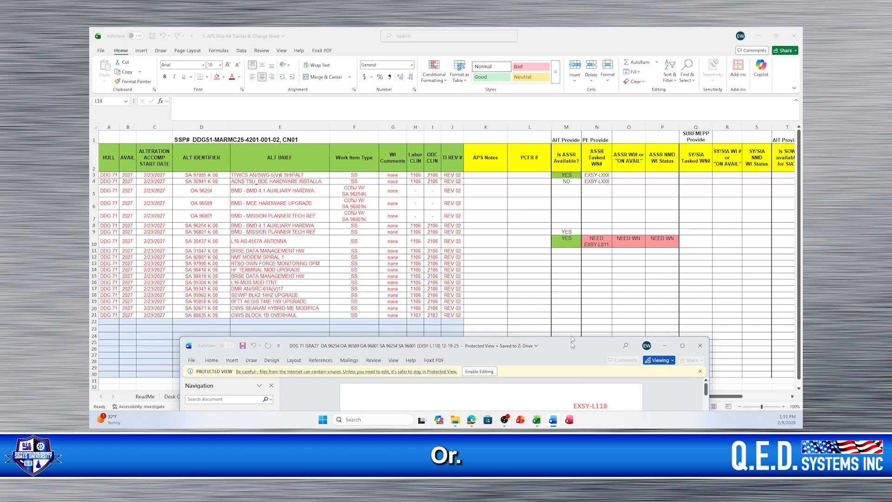
drag(570, 342, 555, 181)
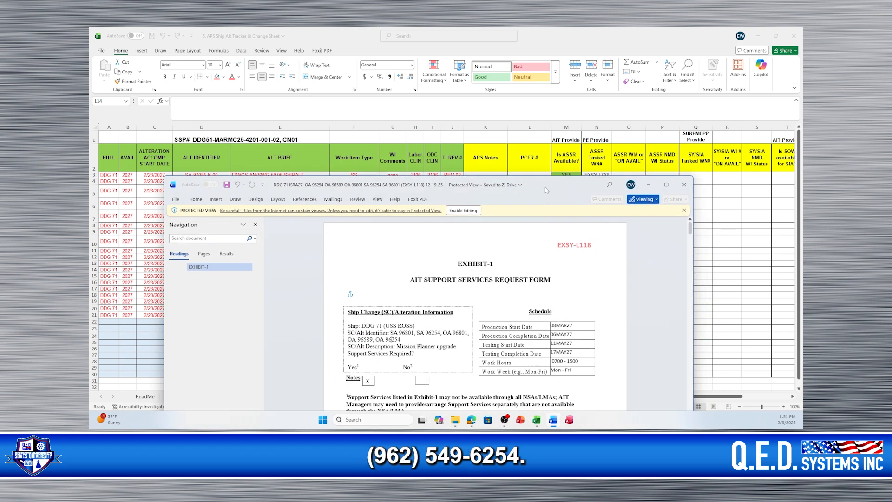
drag(546, 189, 531, 357)
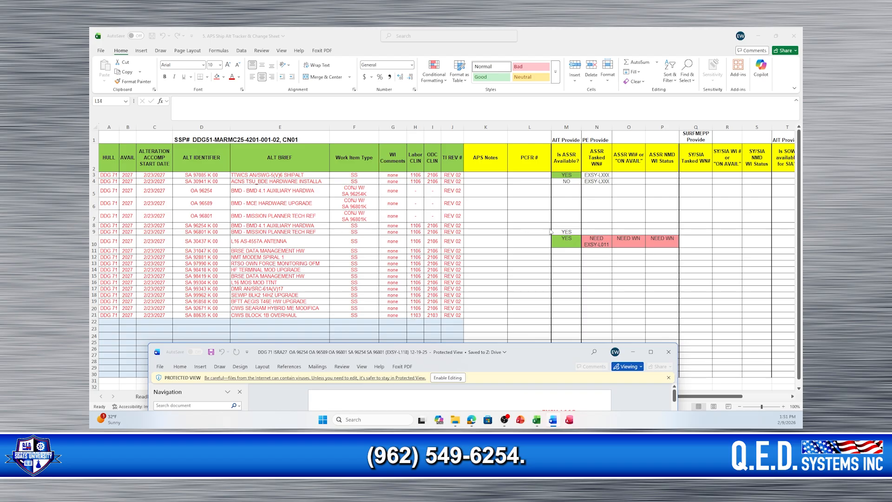
click(568, 225)
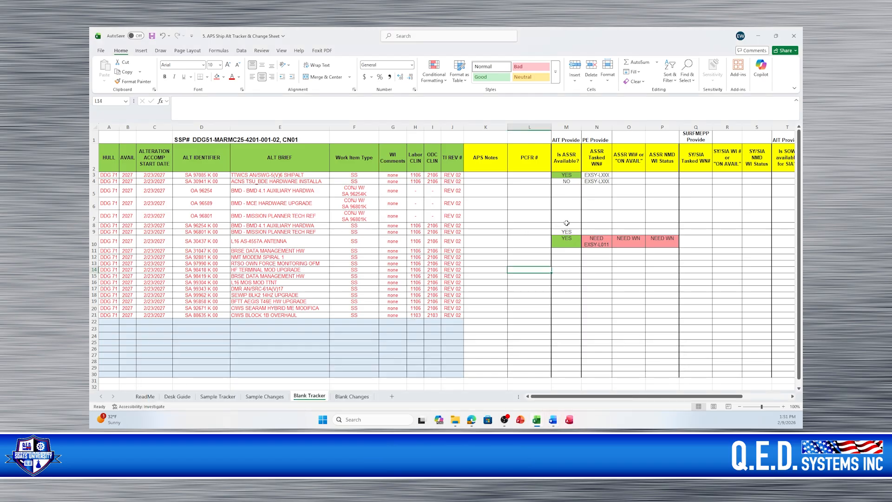
click(567, 226)
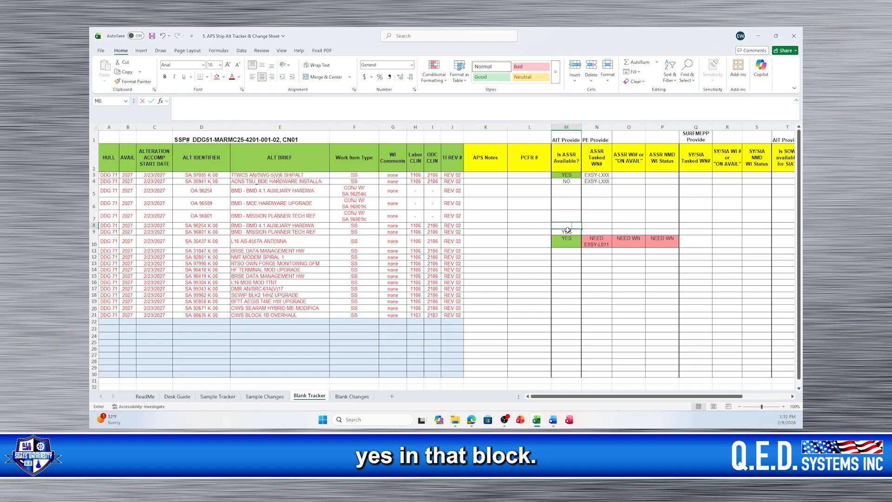
text(YES)
click(548, 256)
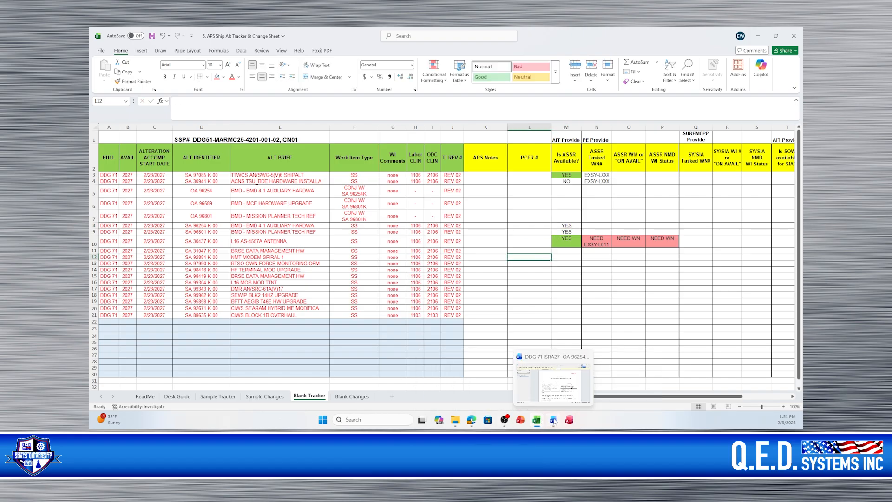
Compare the EXSY-L118 form's identifiers with the tracker rows for OA 96801, and enter YES as its ASSR availability in M7.
click(505, 358)
drag(537, 353, 509, 221)
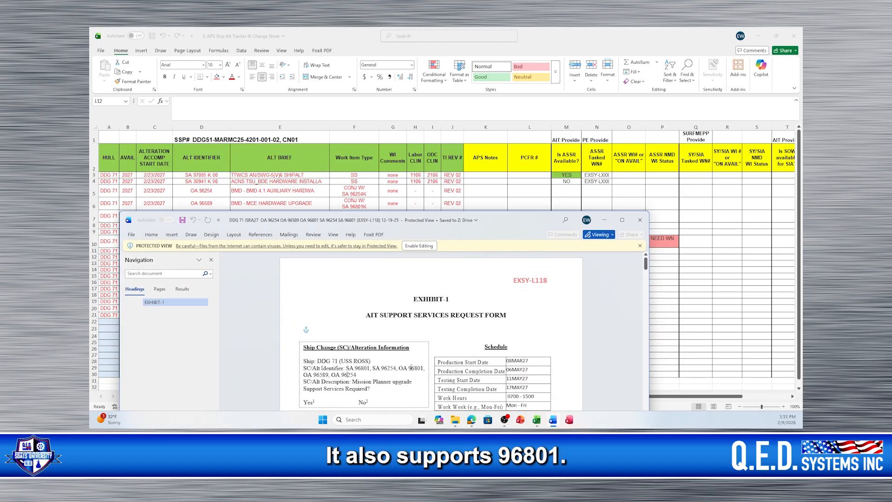
drag(502, 219, 510, 365)
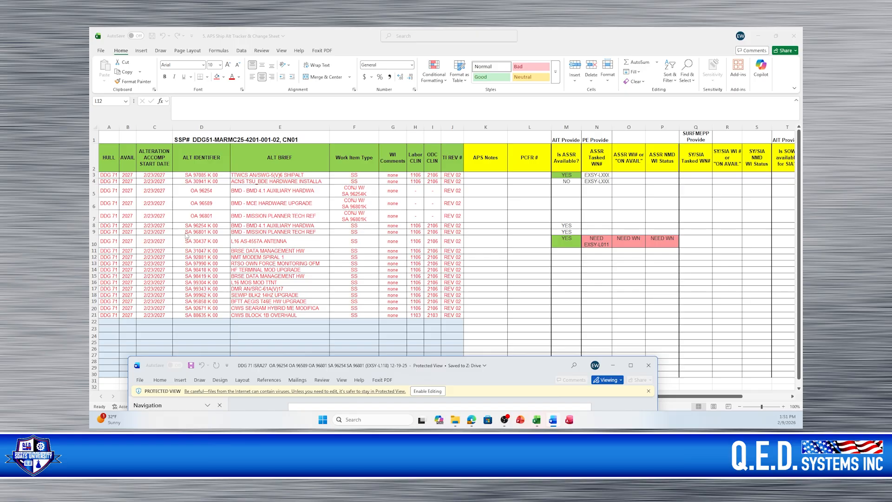
key(alt+Tab)
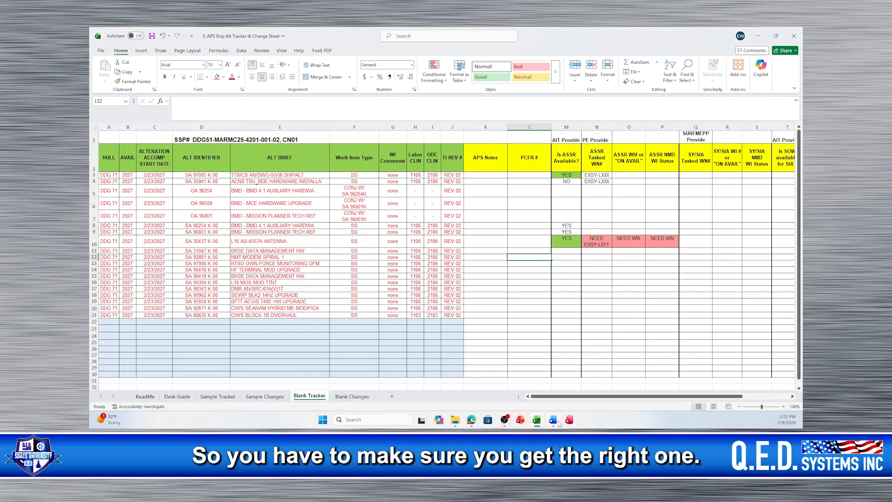
mouse_move(554, 420)
click(534, 379)
drag(498, 370, 473, 171)
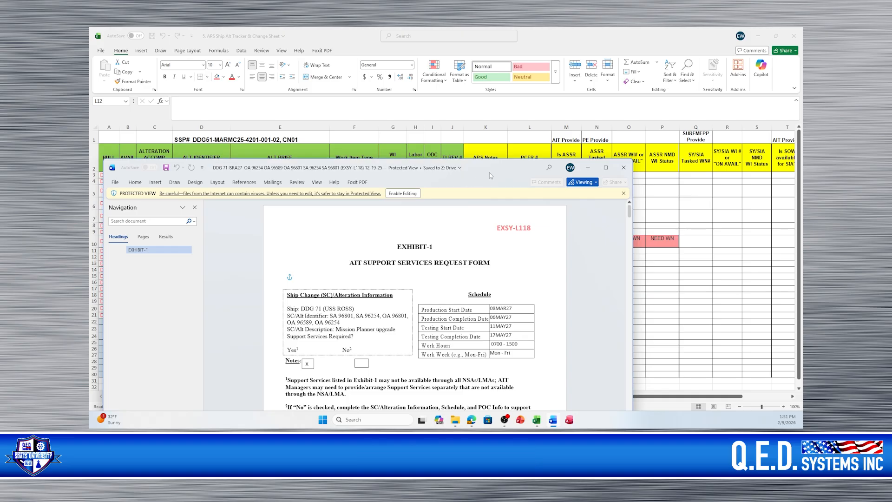
drag(485, 176, 487, 347)
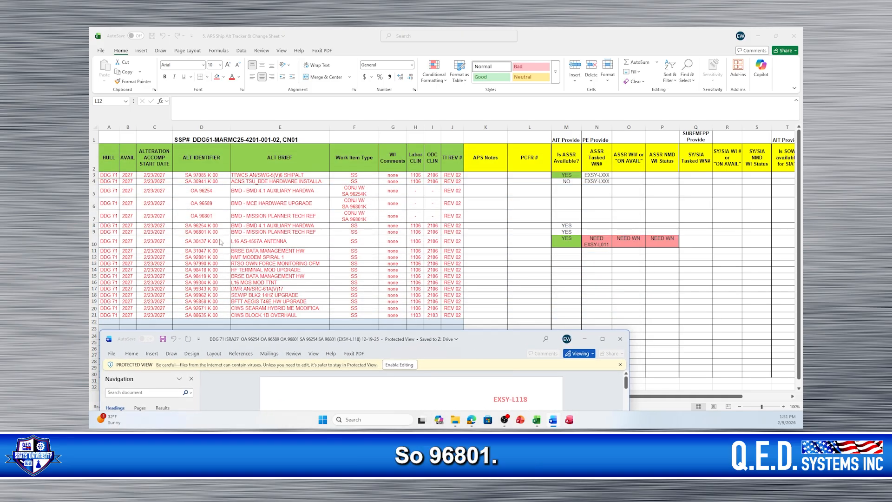
click(565, 213)
click(565, 213)
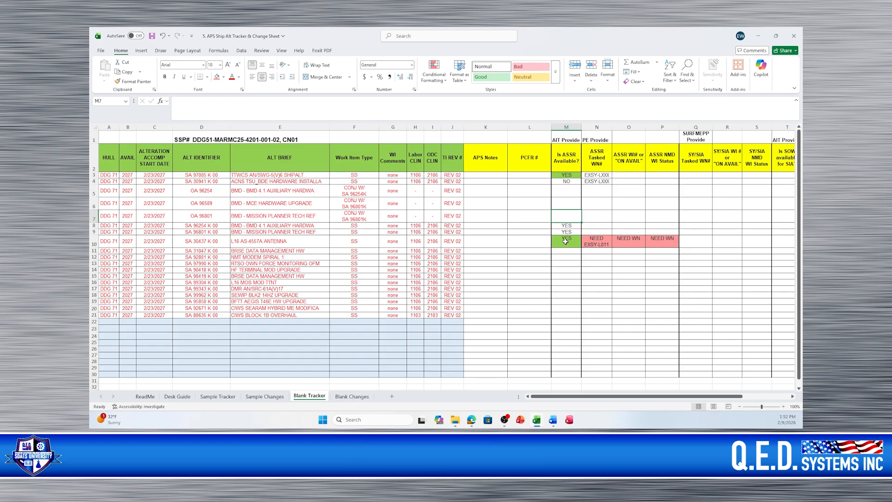
text(YES)
click(504, 264)
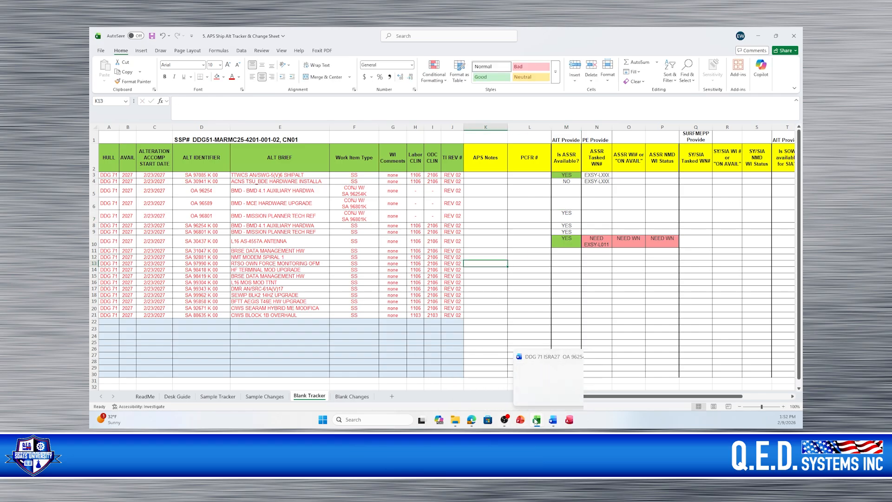
Look up OA 96589 on the EXSY-L118 form, and enter YES as its ASSR availability in M6 of the tracker.
mouse_move(538, 422)
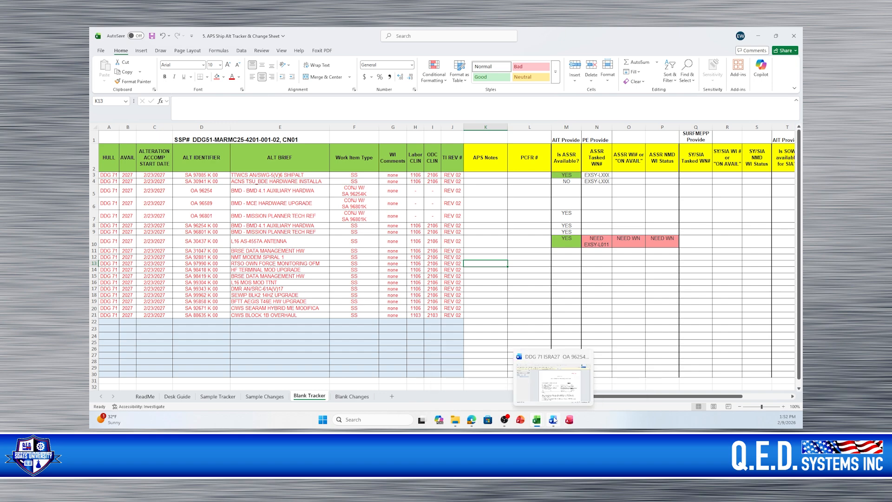
click(553, 421)
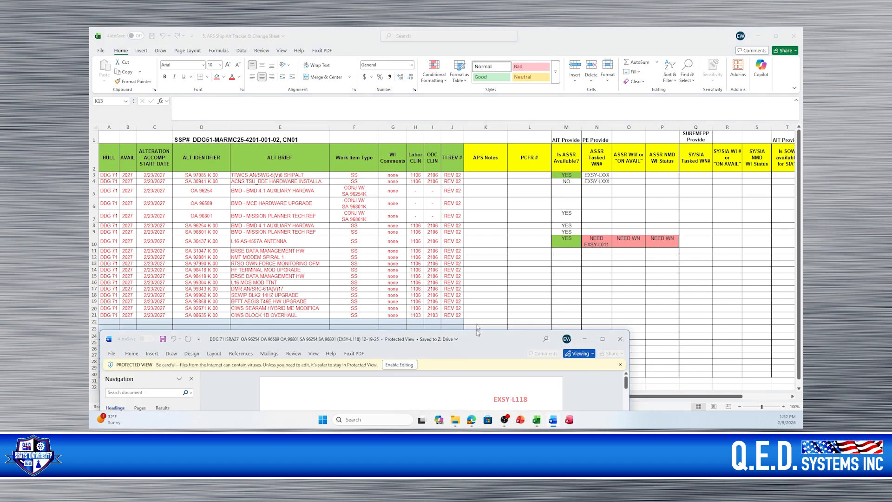
drag(477, 336, 430, 71)
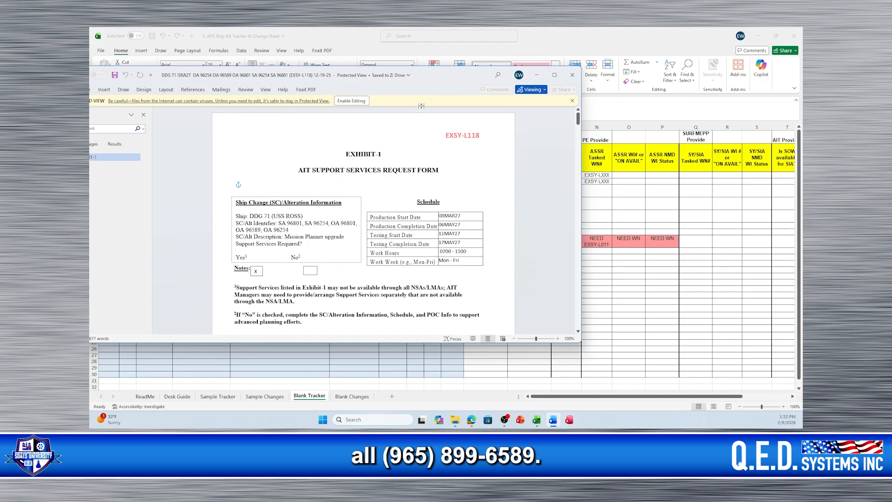
drag(456, 78, 482, 361)
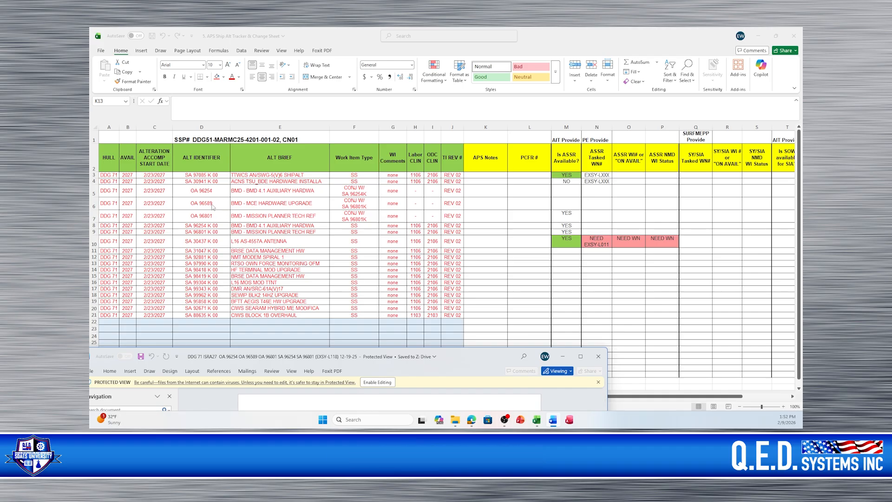
click(568, 205)
click(565, 203)
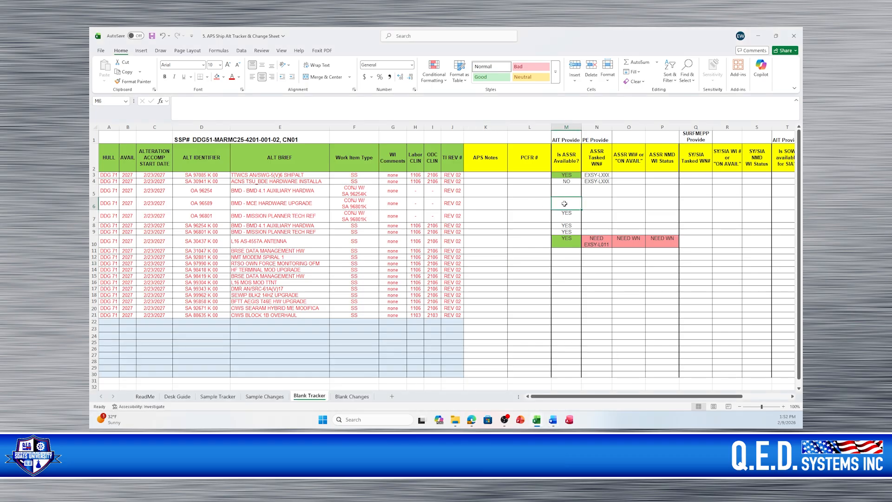
text(YES)
click(466, 239)
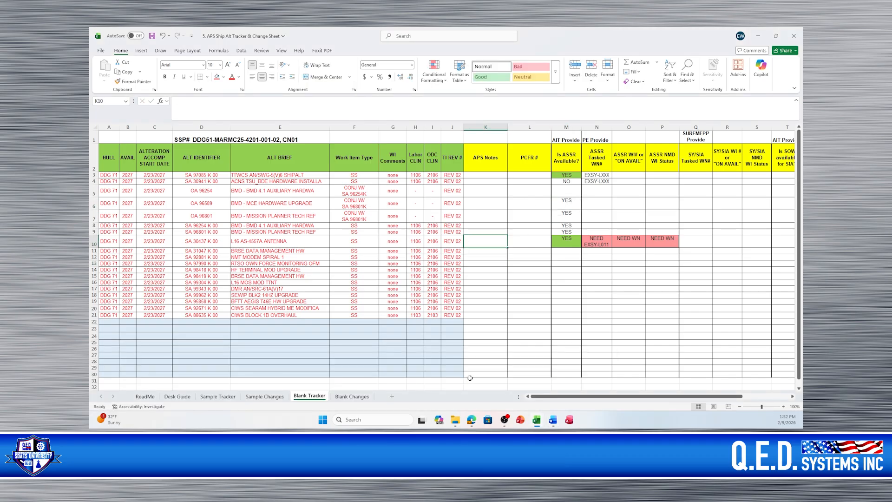
Verify OA 96254 on the EXSY-L118 form, and enter YES as its ASSR availability in M5 of the tracker.
click(552, 419)
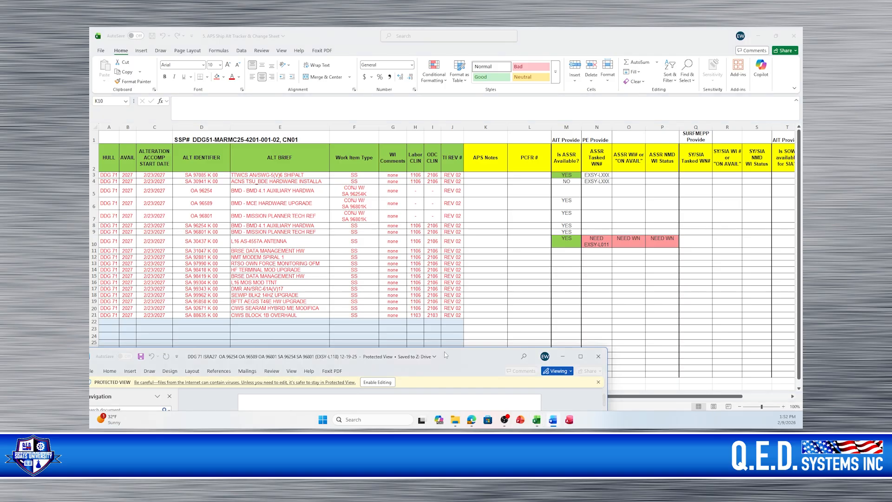
drag(456, 361, 434, 136)
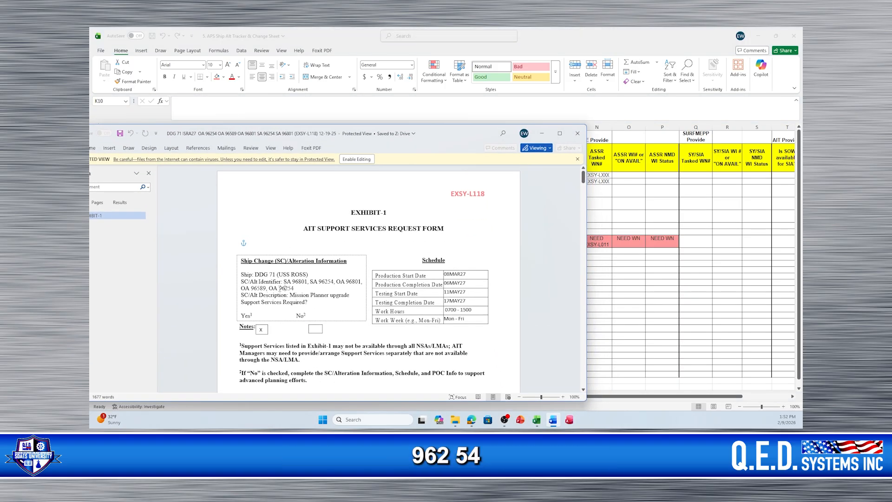
drag(441, 139, 449, 375)
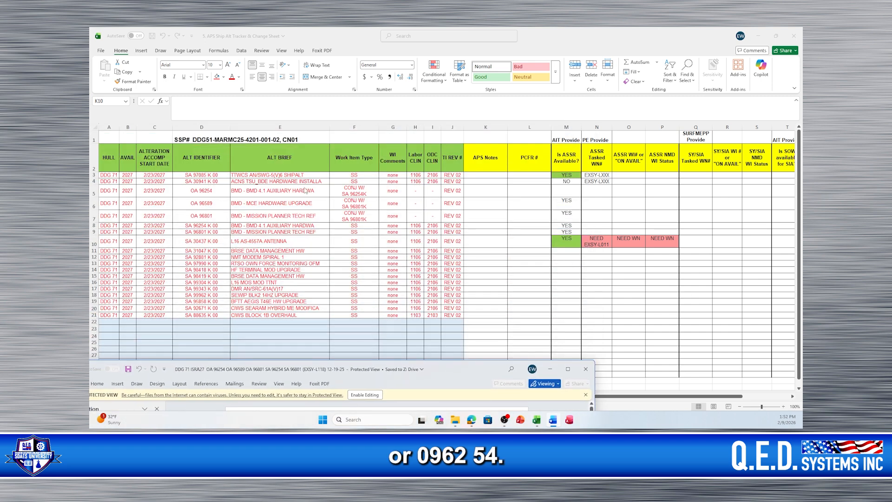
click(566, 192)
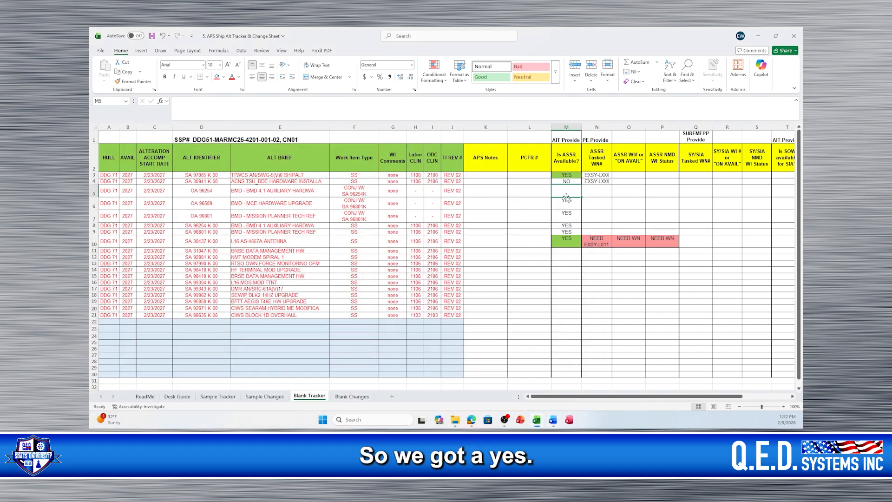
text(YES)
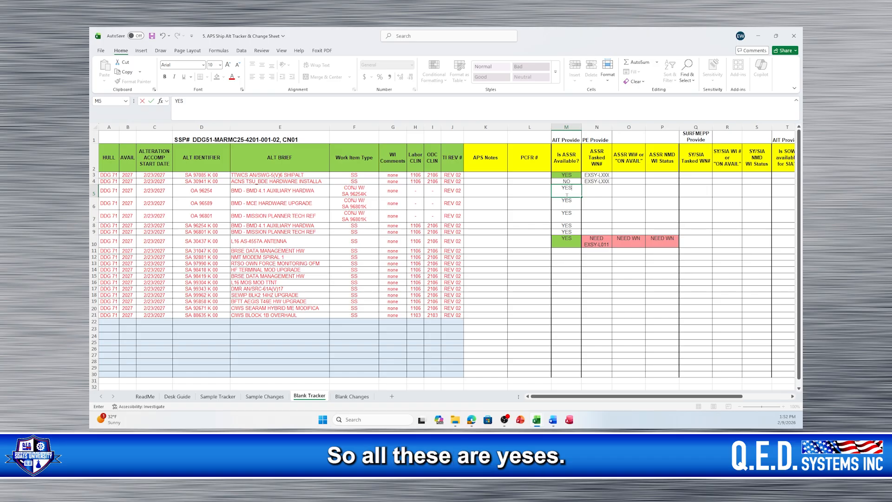
click(524, 238)
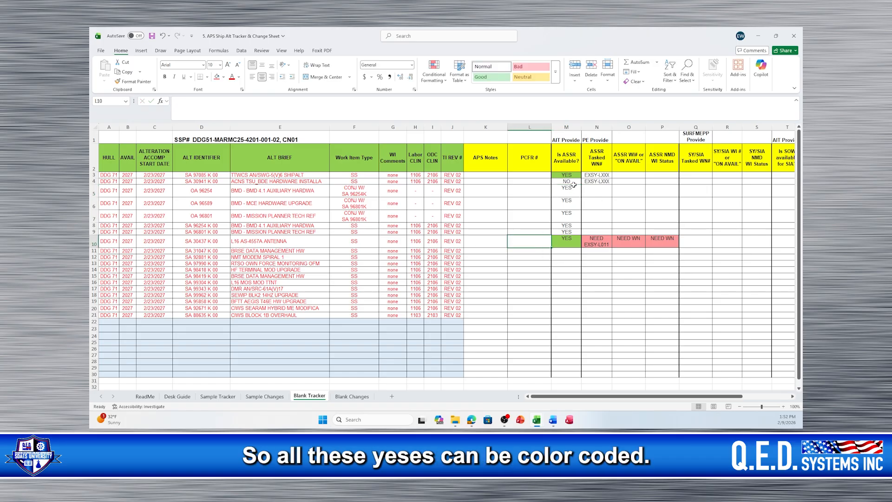
Shade the YES entries in M5:M9 of the Blank Tracker green.
drag(571, 190, 567, 231)
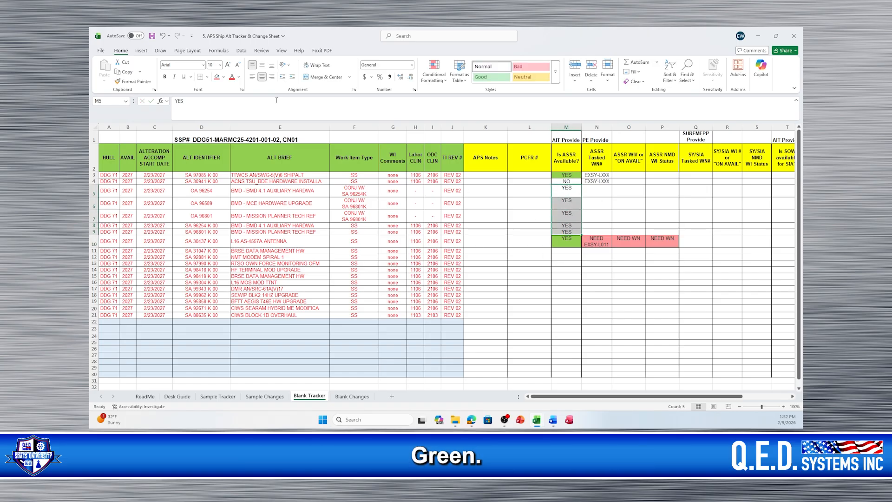
click(223, 77)
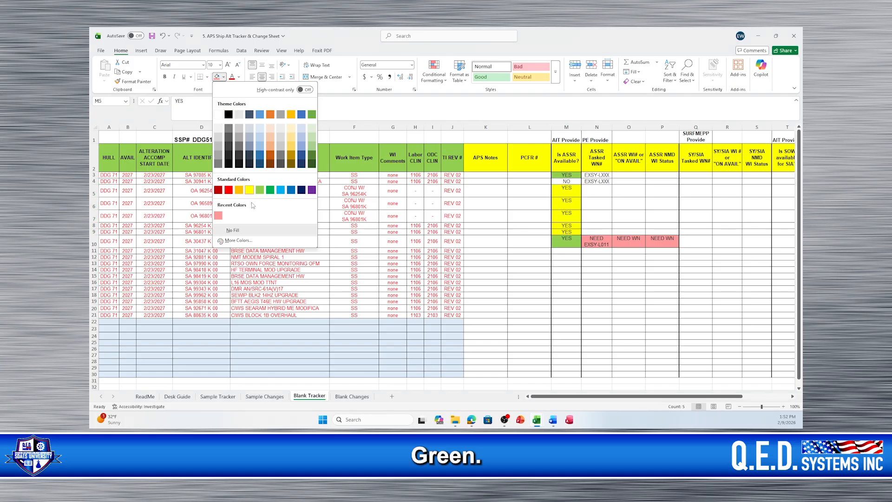
click(261, 192)
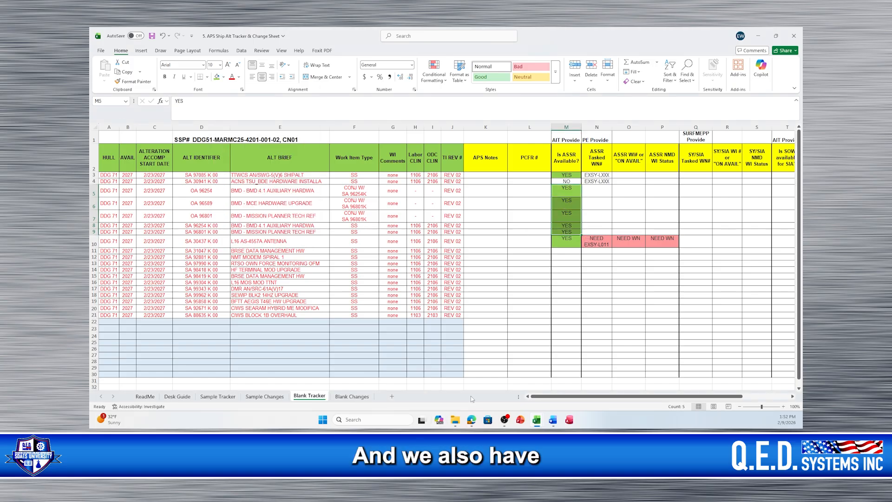
Check the WN on the EXSY-L118 request form, and enter NEED with EXSY_L118 on a second line in N5 of the tracker.
click(553, 420)
drag(456, 373, 385, 110)
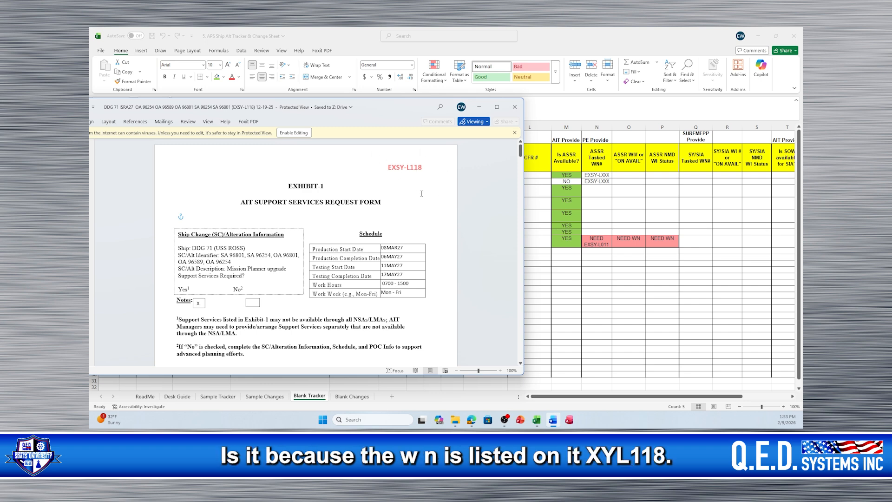
click(598, 191)
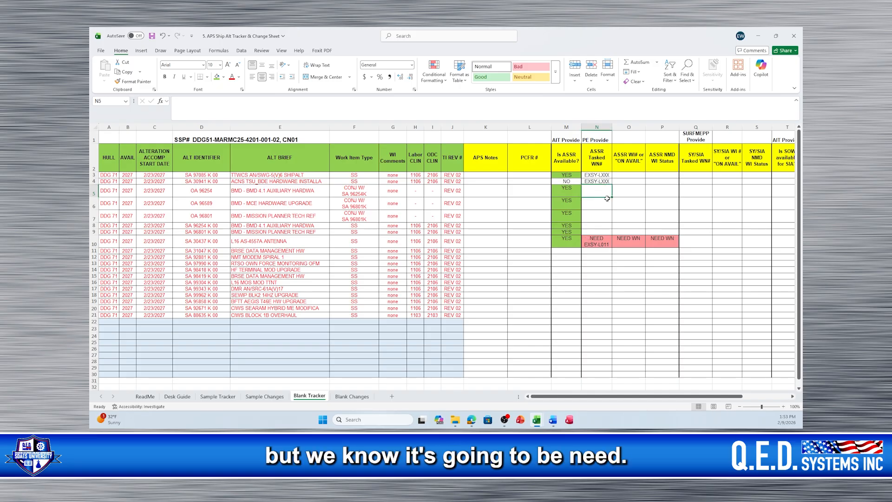
text(N)
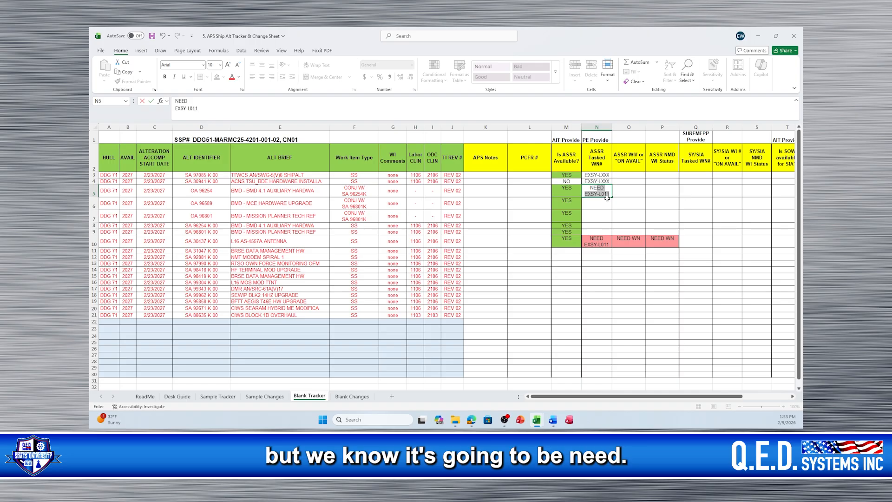
text(EED)
key(BackSpace)
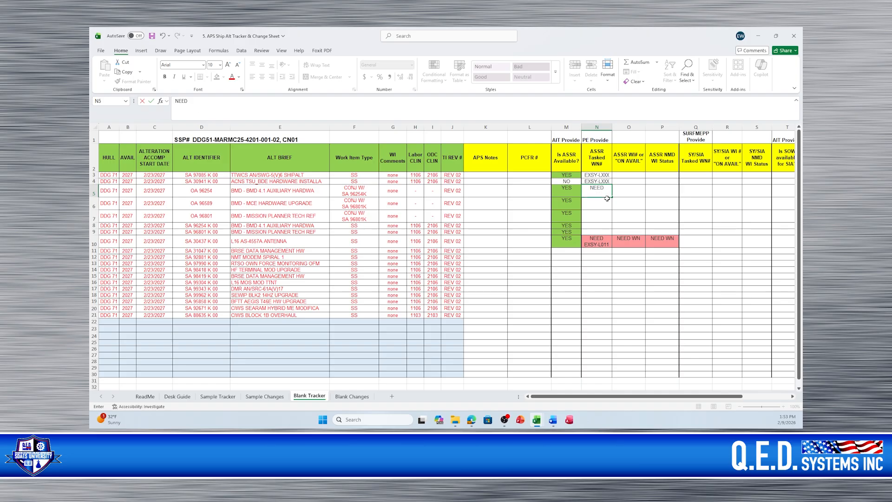
text(E)
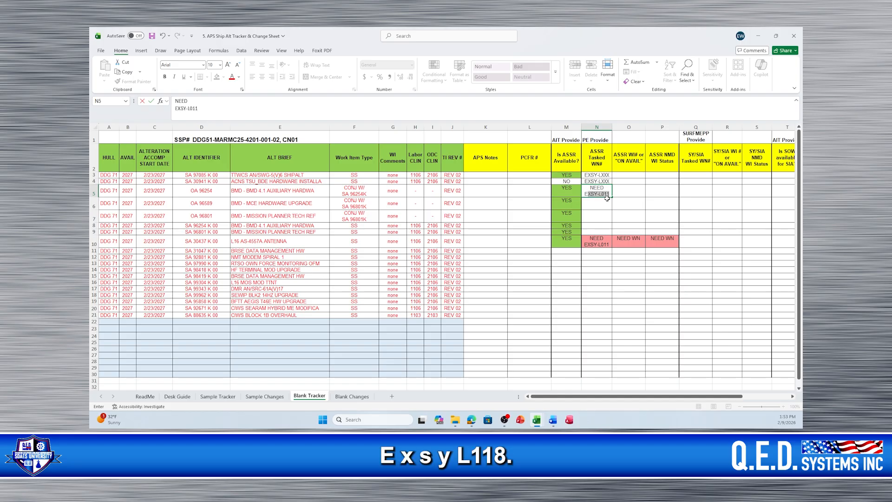
text(XSY_L118)
click(556, 238)
Replace the underscore in N5's WN with a hyphen so that it reads EXSY-L118.
click(601, 191)
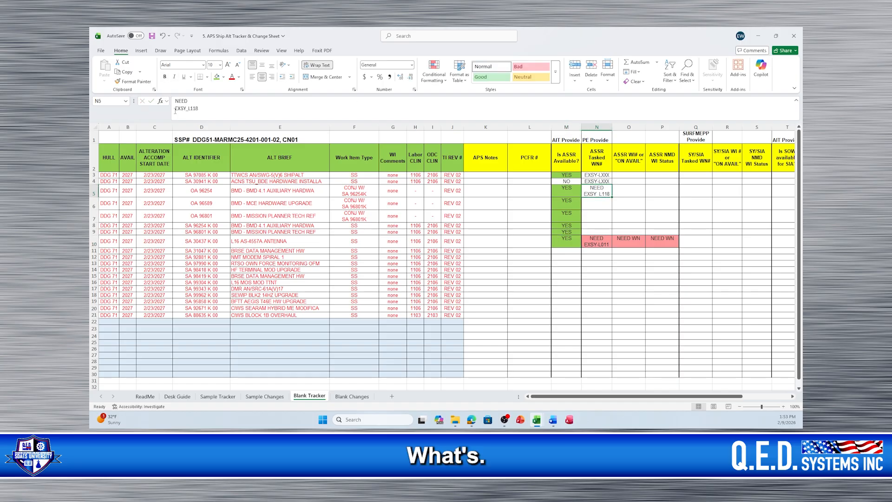
click(186, 108)
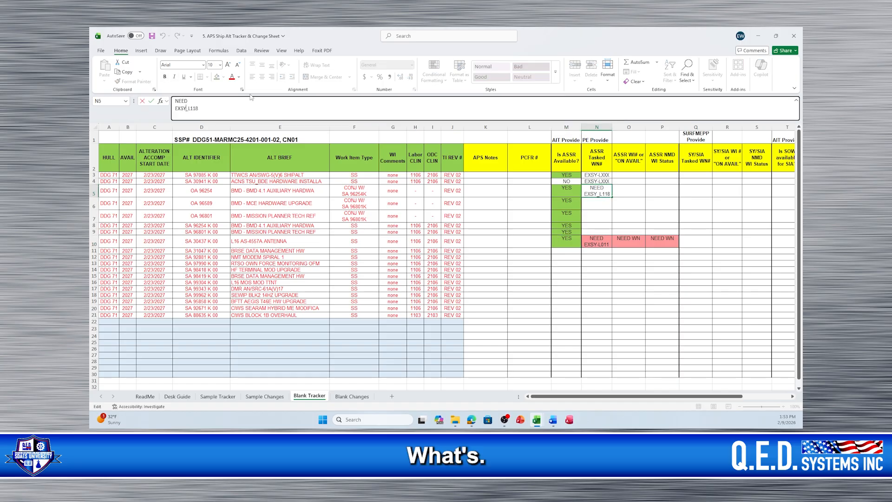
text(-)
key(Delete)
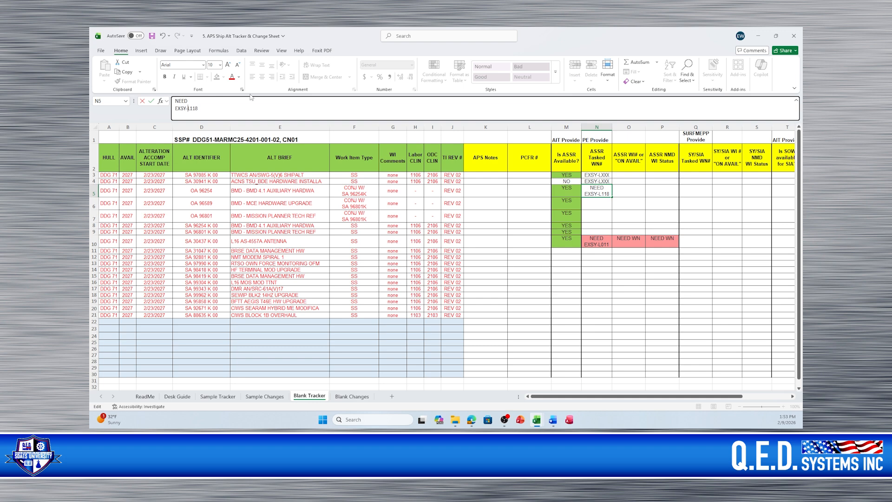
click(504, 288)
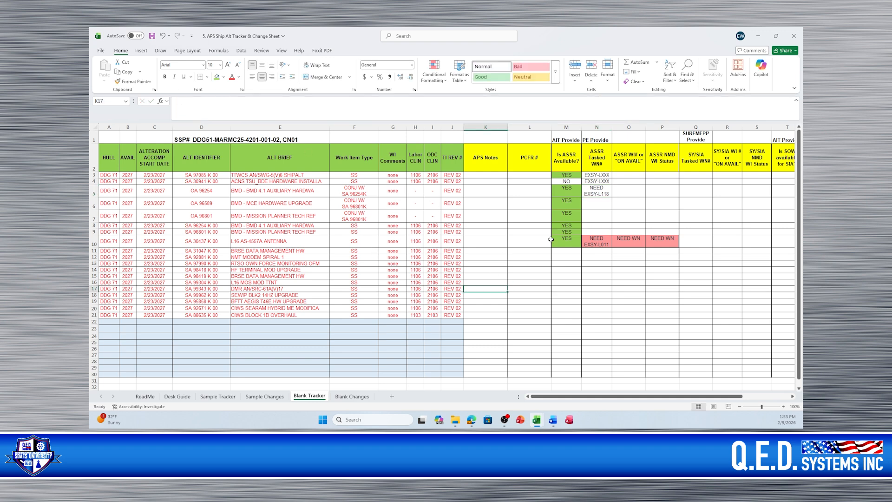
Copy the NEED EXSY-L118 entry from N5 into N6:N9.
click(602, 192)
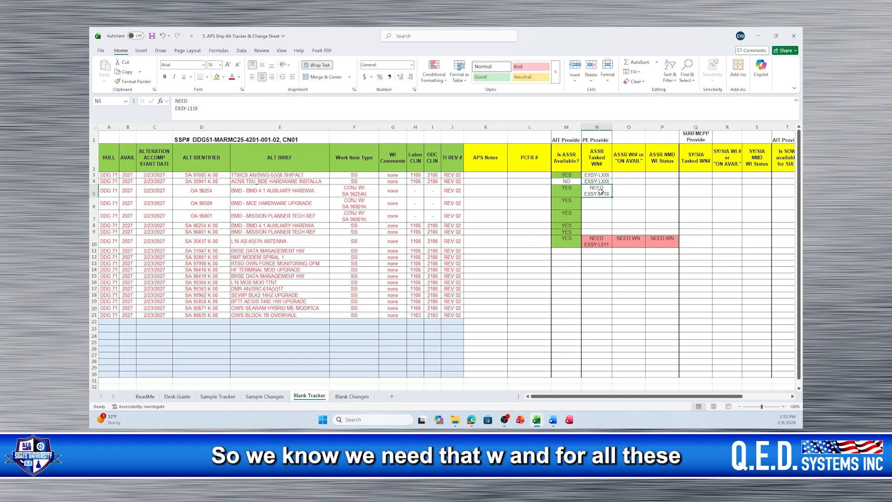
right_click(601, 192)
click(625, 206)
click(599, 203)
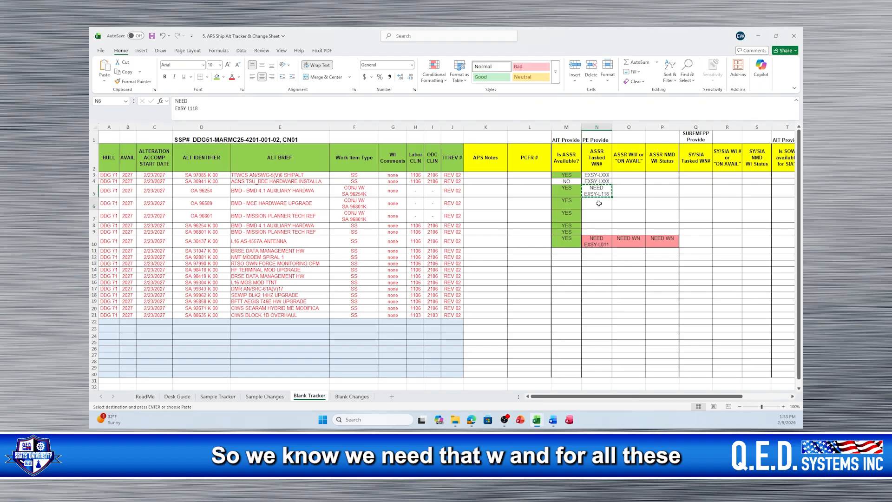
drag(599, 203, 599, 233)
right_click(607, 224)
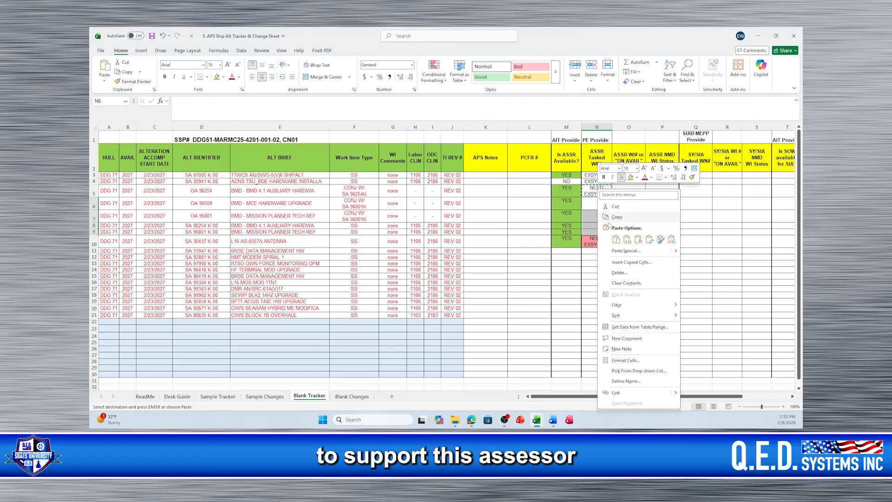
click(616, 239)
click(651, 218)
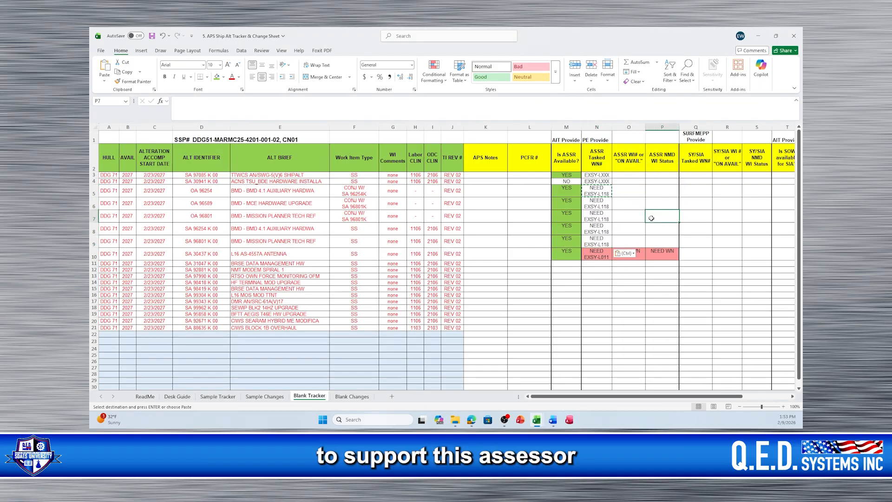
Shade the ASSR Tasked WN# entries in N5:N9 with the recently used light red.
drag(599, 186, 599, 241)
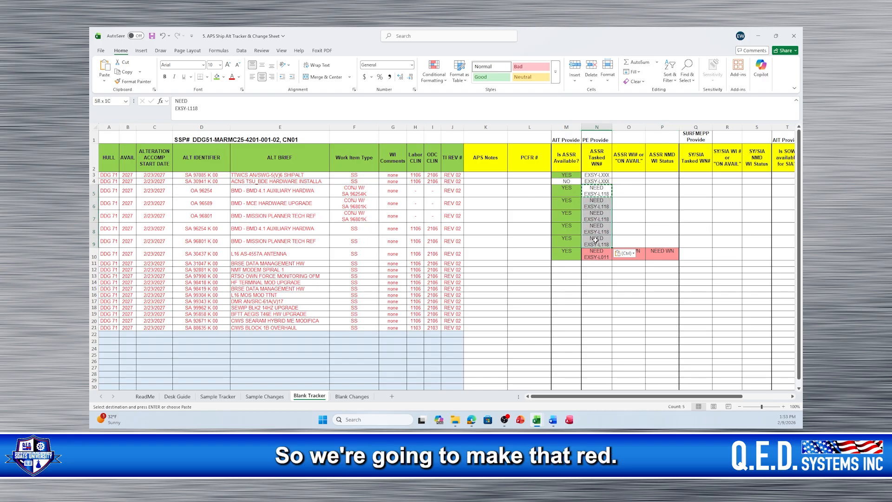
click(223, 77)
click(219, 216)
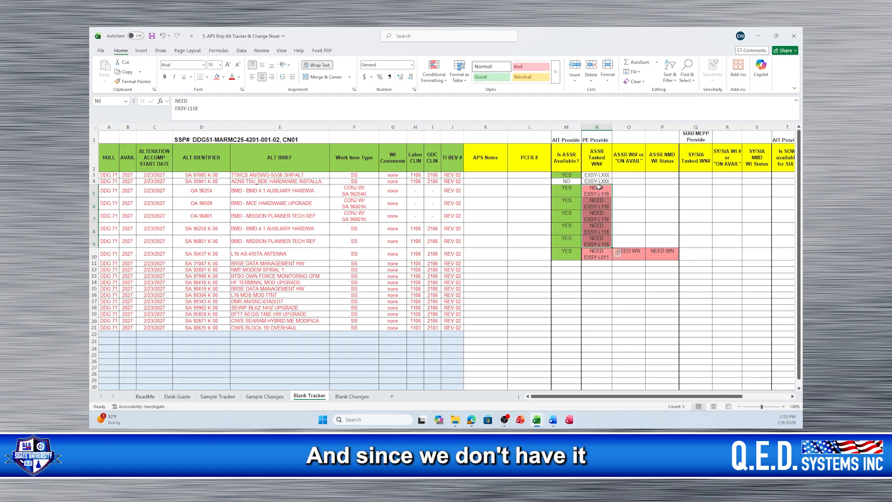
Enter NEED WN as the ASSR WI# in O5 and fill it down through O9.
click(626, 189)
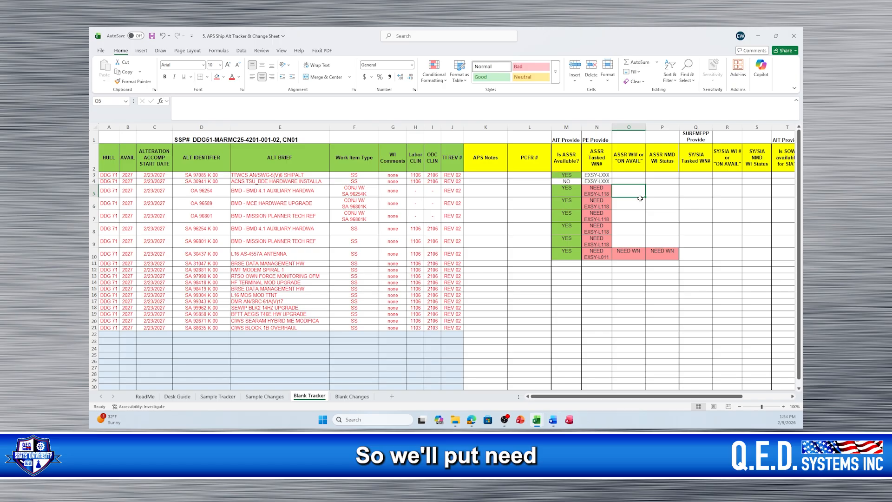
text(NEED W)
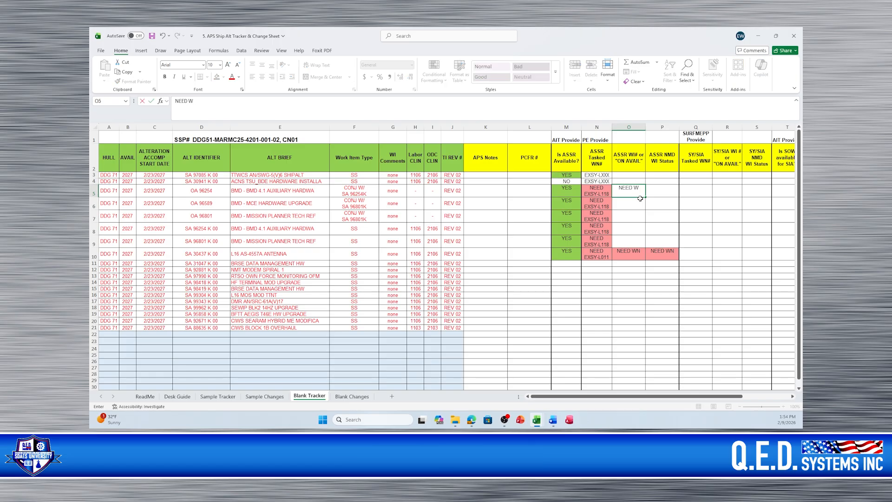
text(I)
click(638, 215)
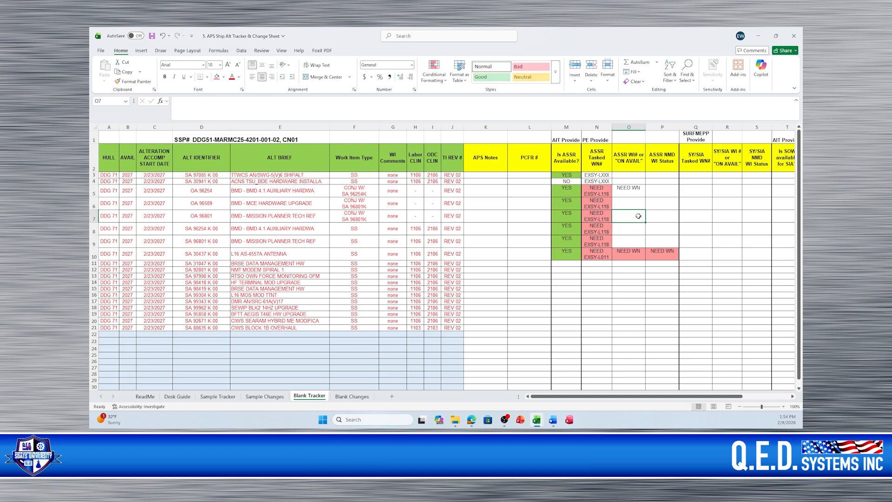
click(627, 190)
drag(645, 197, 645, 244)
Shade O5:O9 light red, and extend the NEED WN entries with their shading into the WI status cells P5:P9.
click(627, 188)
drag(627, 189, 628, 243)
click(217, 77)
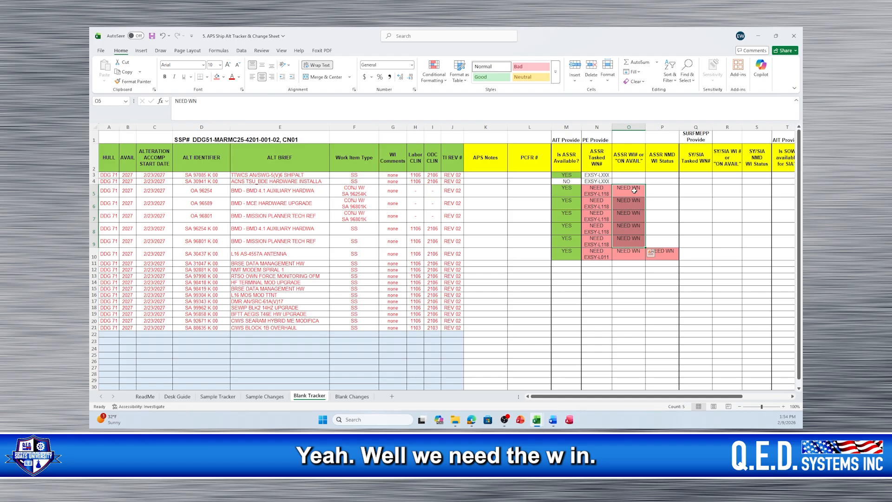
drag(635, 190, 669, 246)
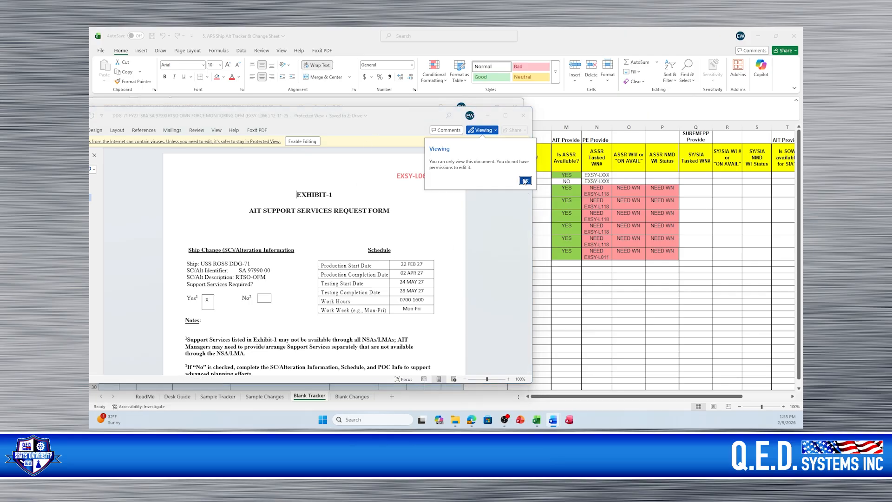
Match the EXSY-L066 request form to the SA 97990 tracker row, and enter YES as its ASSR availability in M13.
click(525, 181)
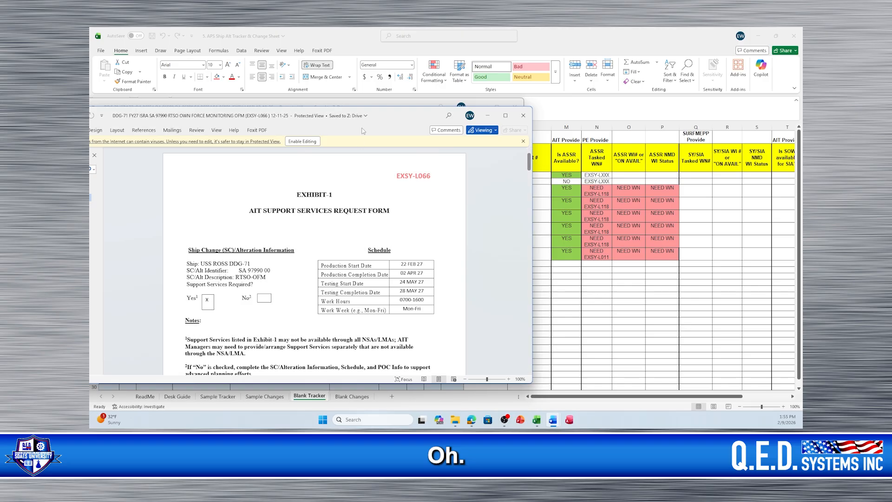
drag(389, 122, 219, 282)
click(479, 107)
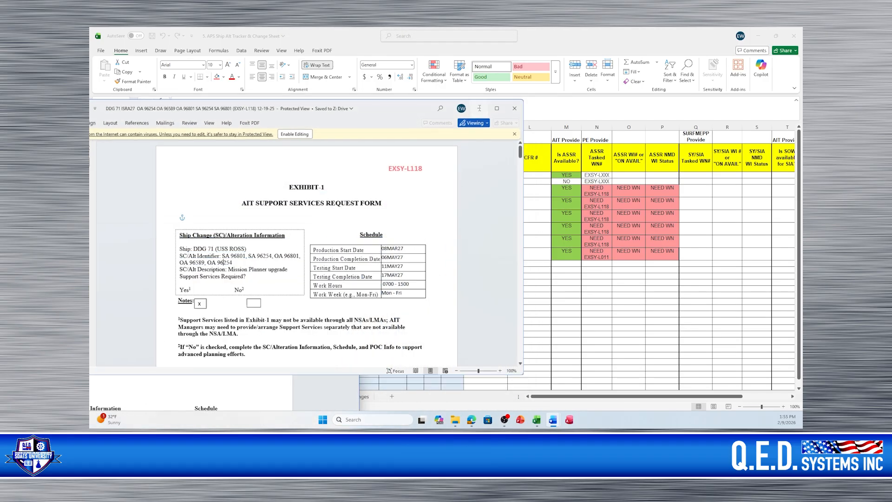
drag(213, 279, 176, 377)
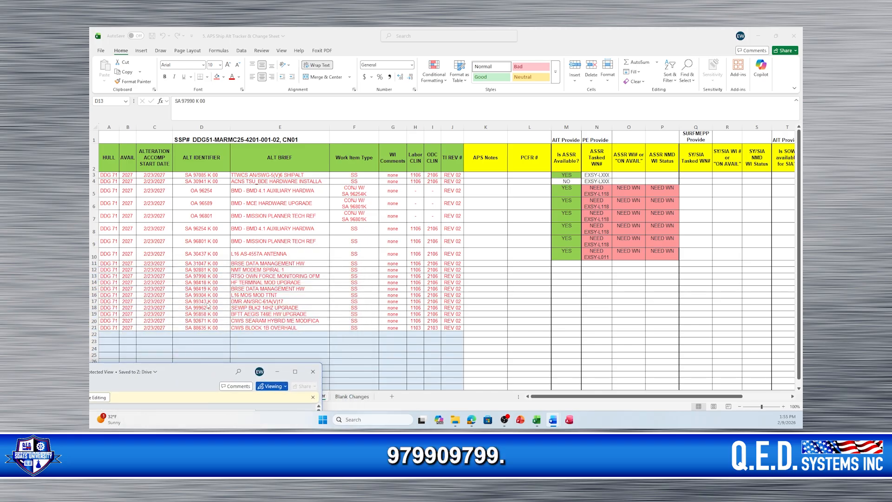
click(199, 278)
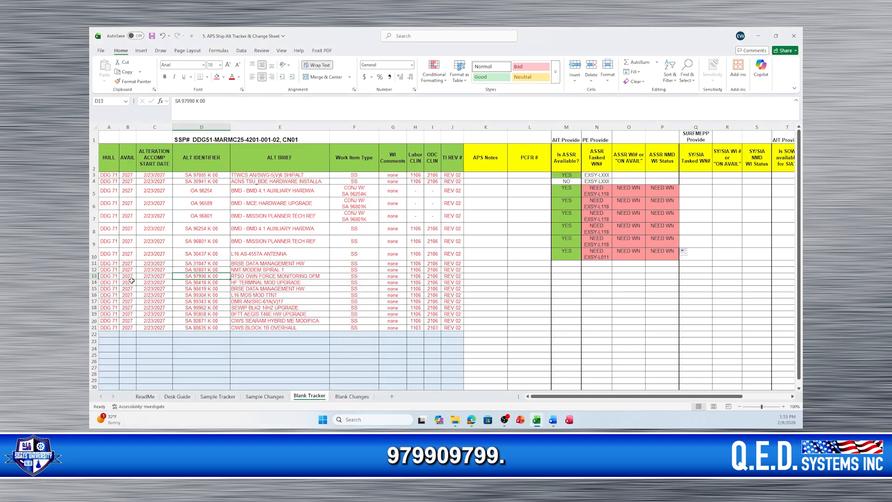
click(93, 276)
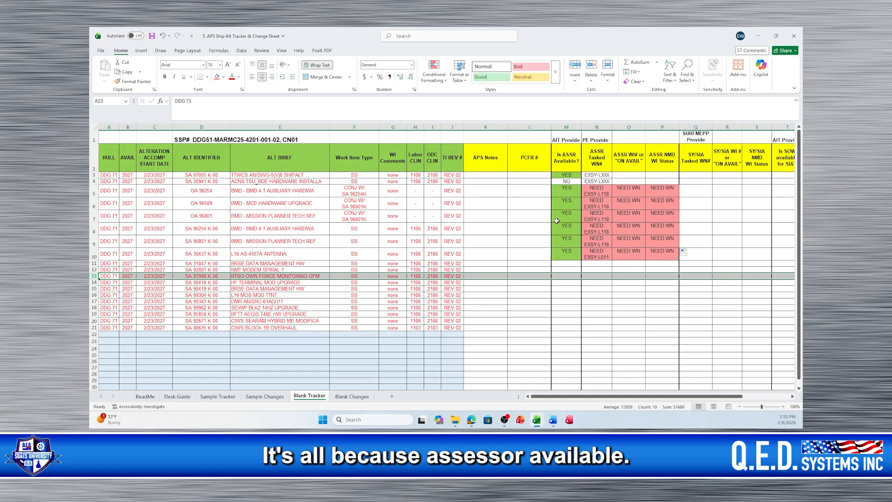
click(564, 276)
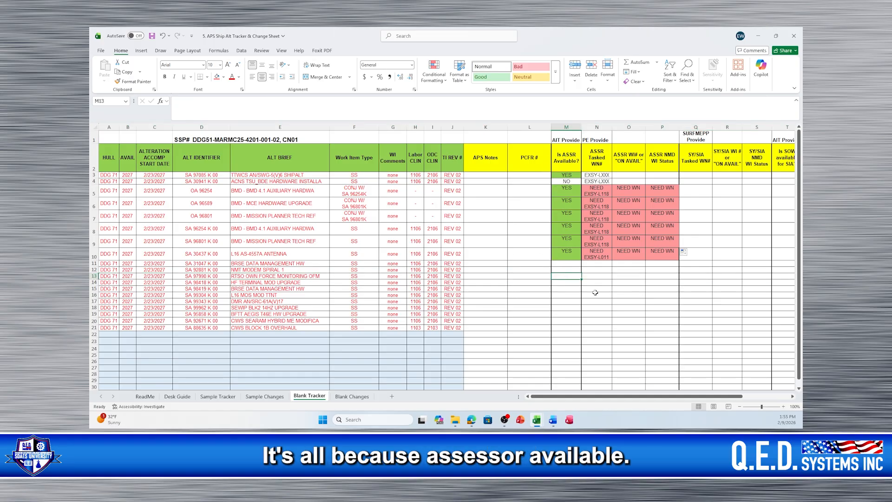
text(YES)
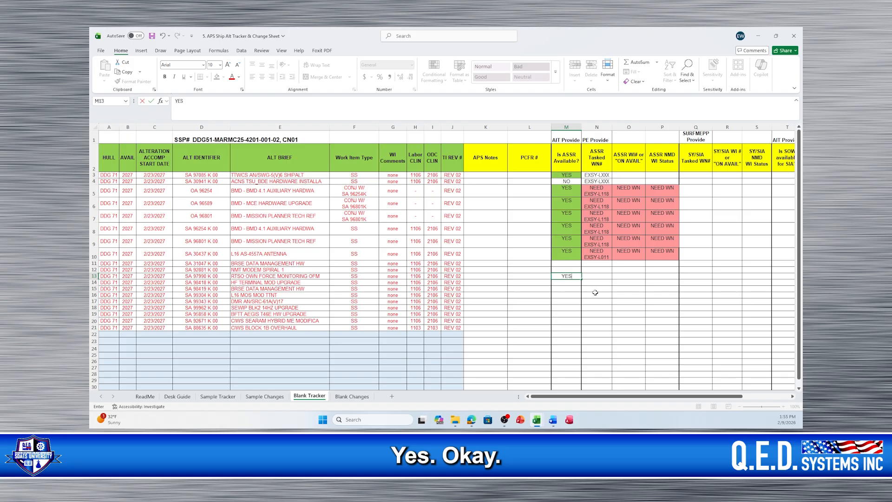
click(558, 296)
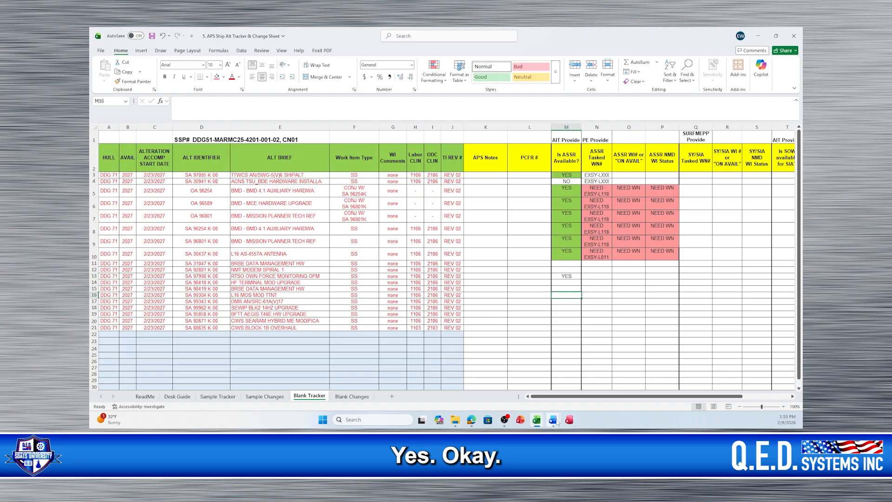
Look up the WN number on the SA 97990 request form, and enter ESY-L066 as its ASSR Tasked WN# in N13.
click(556, 421)
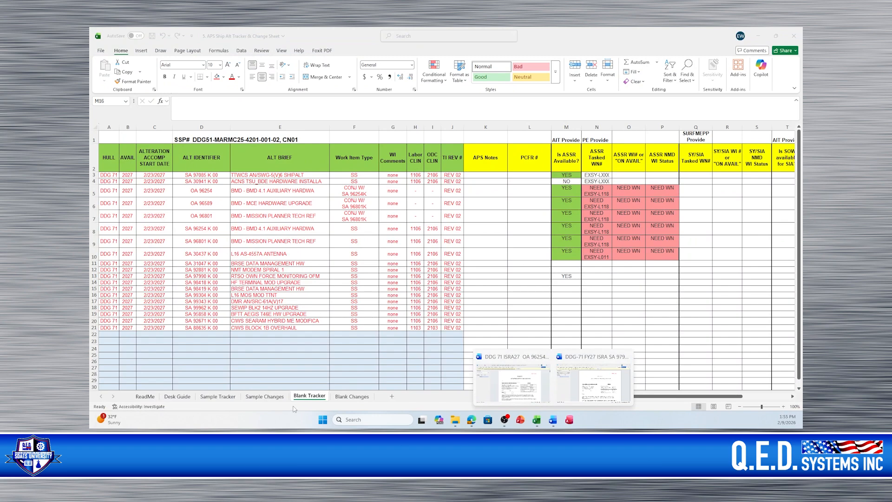
click(594, 384)
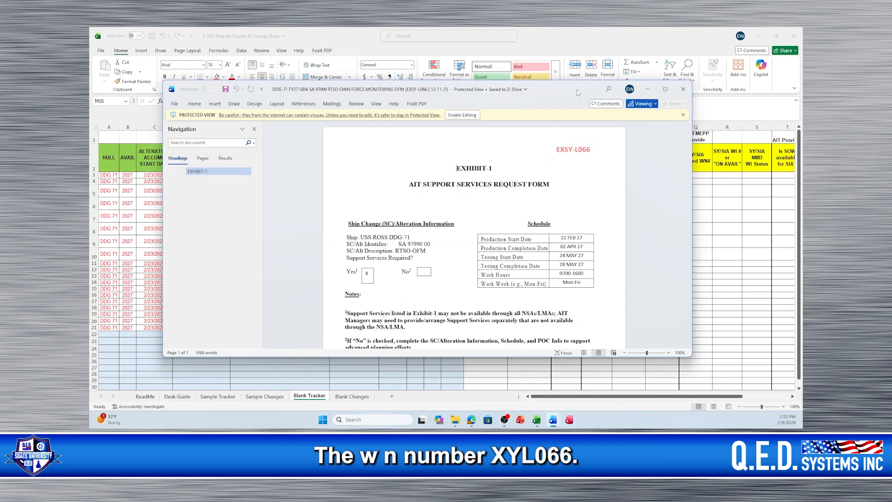
drag(576, 90, 487, 391)
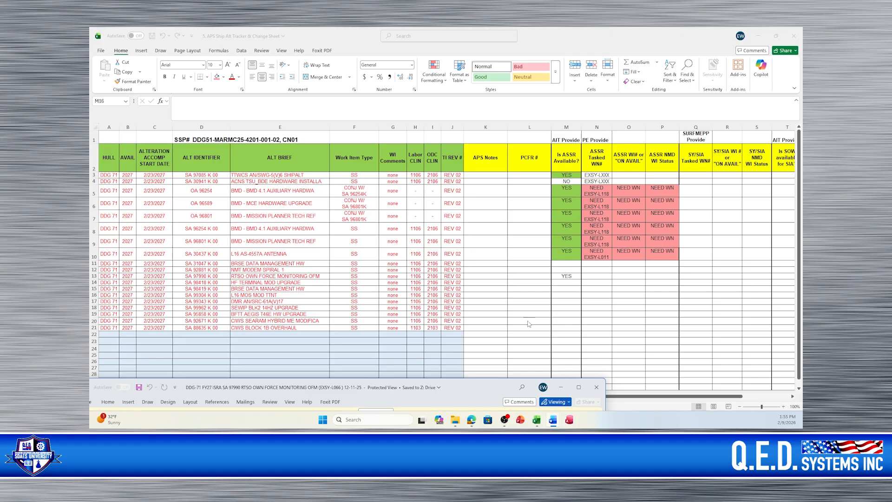
click(593, 279)
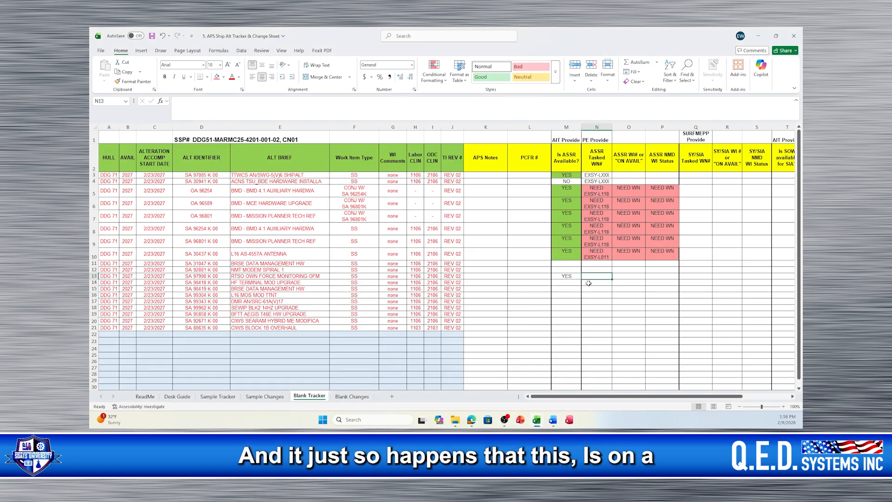
text(ESY)
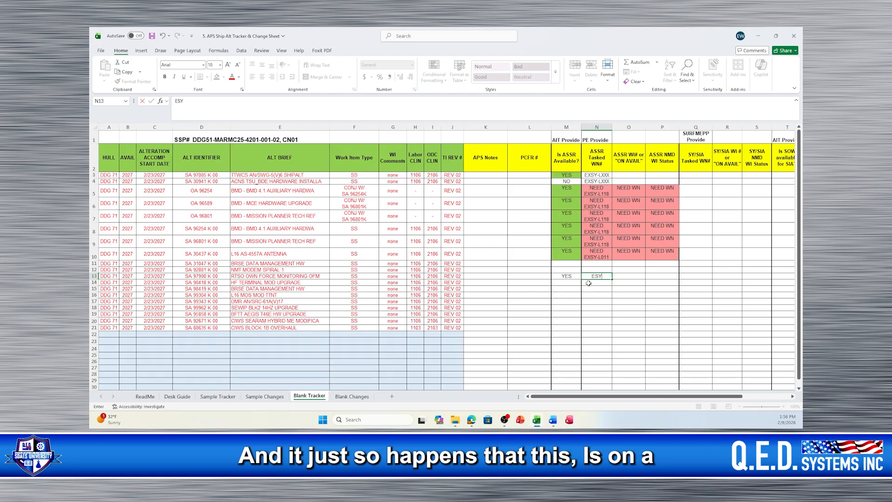
text(-L066)
click(572, 303)
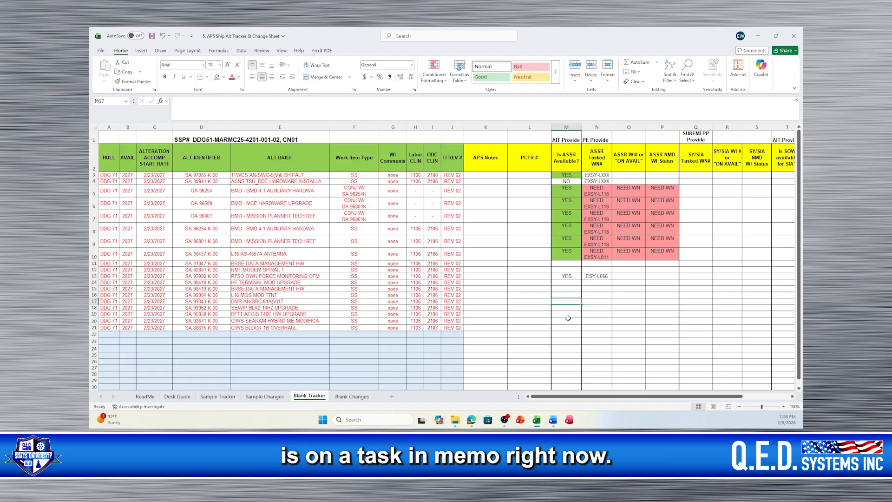
Correct the ASSR Tasked WN# in N13 to EXSY-L066.
click(599, 277)
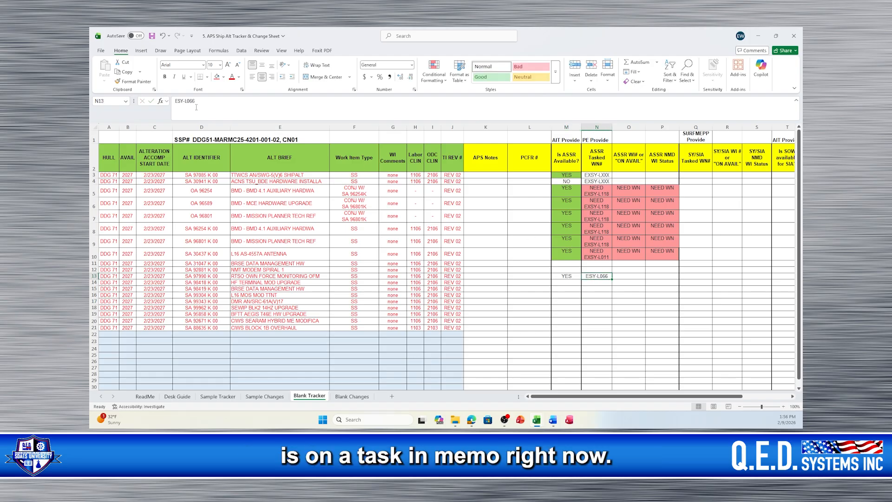
click(179, 102)
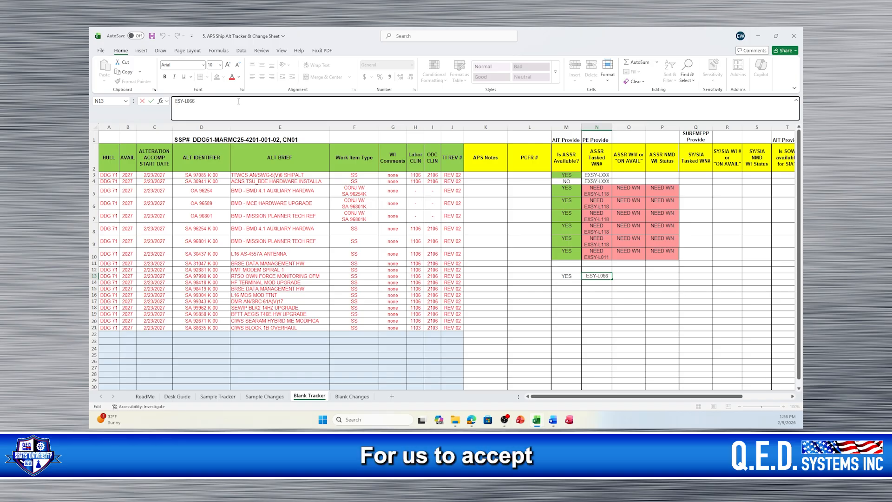
text(X)
click(265, 263)
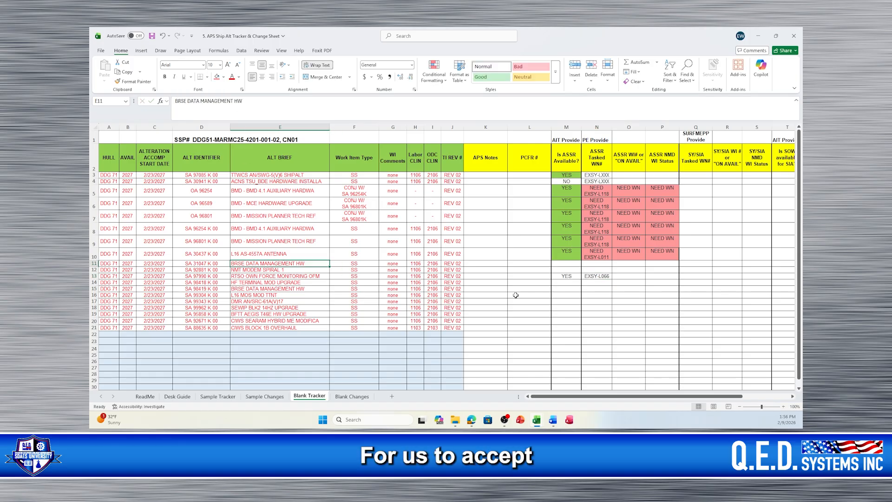
Shade the SA 97990 ASSR availability and Tasked WN# cells M13:N13 with the standard light green.
click(616, 302)
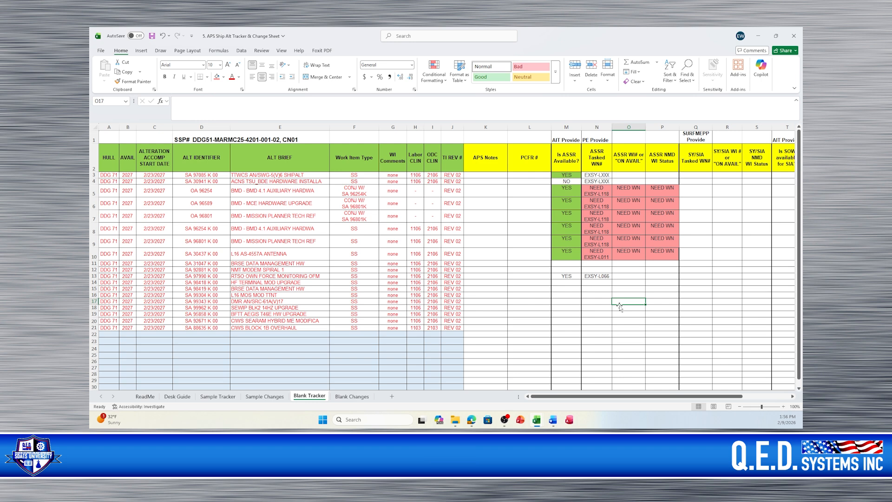
click(596, 276)
drag(563, 276, 596, 276)
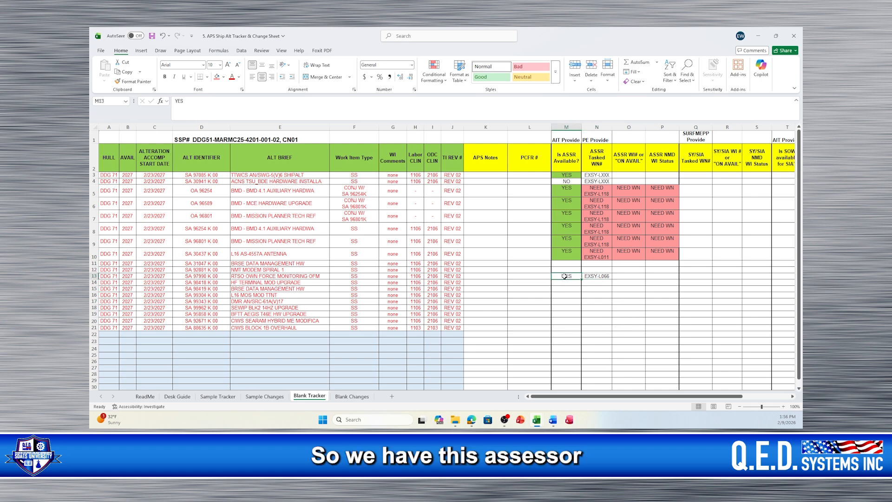
click(224, 77)
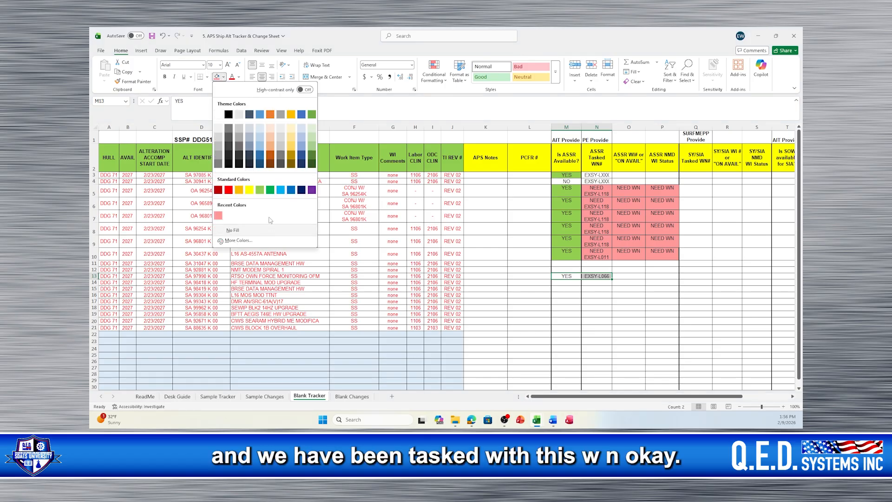
click(260, 189)
click(592, 278)
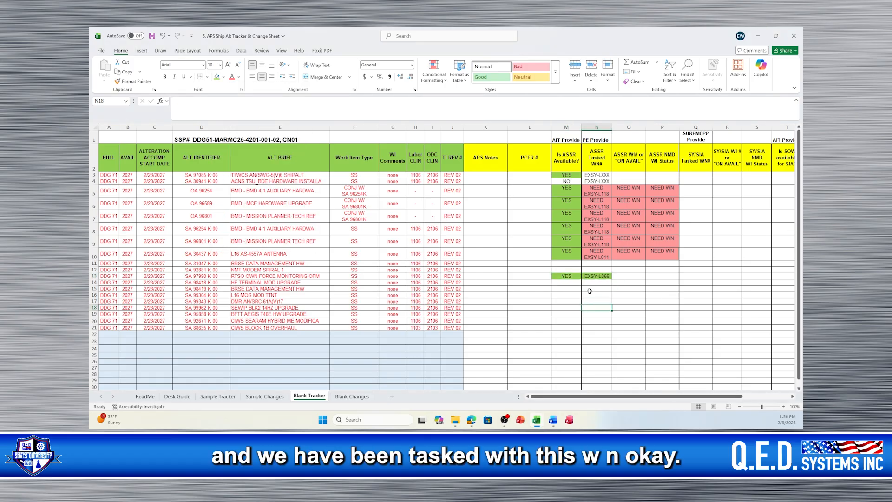
Enter ON AVAIL as the ASSR WI# for SA 97990 in O13, and shade the cell light green.
click(623, 277)
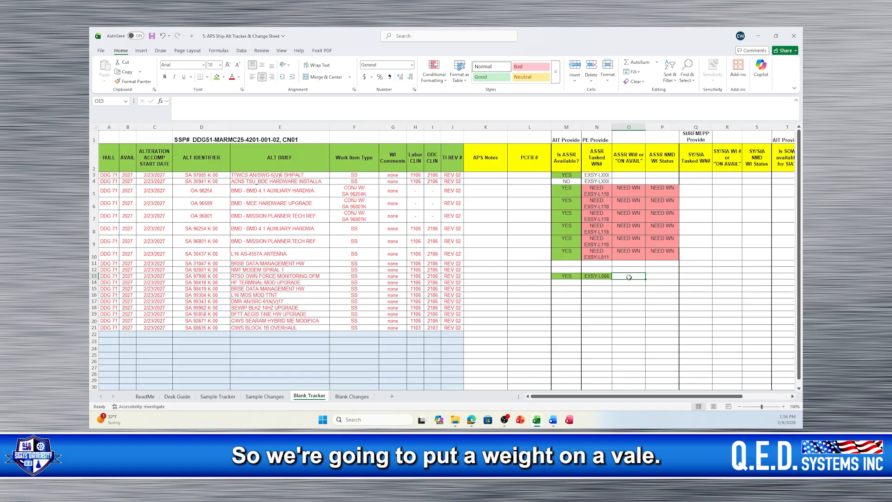
text(ON)
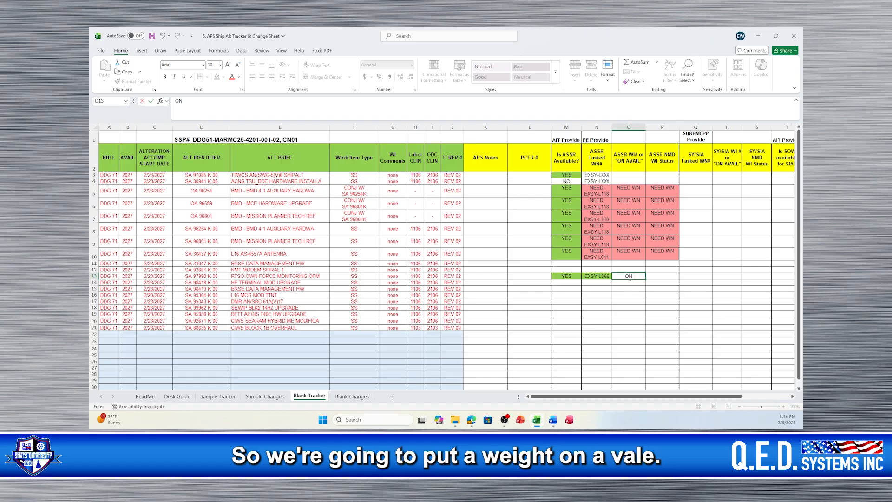
text( AVAIL)
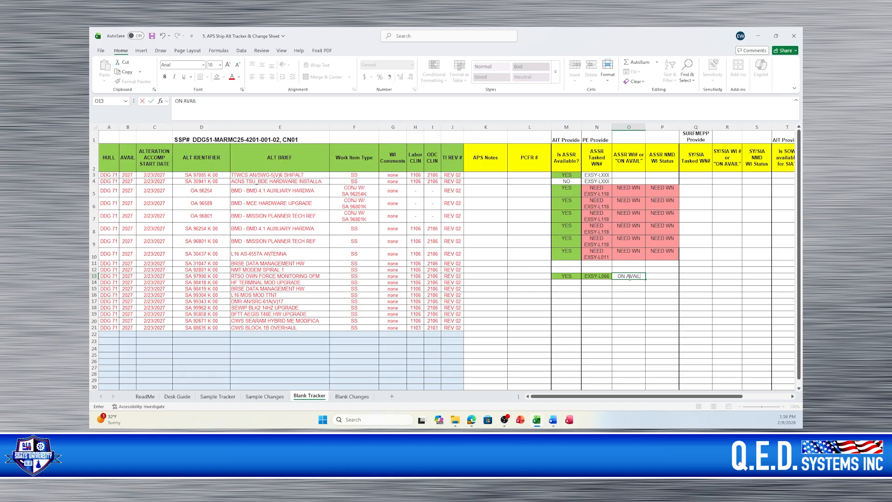
click(565, 334)
click(636, 280)
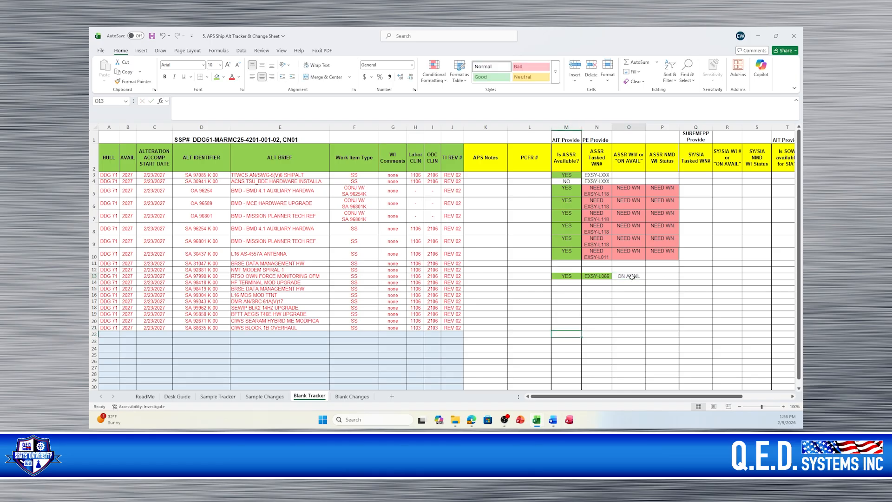
click(217, 77)
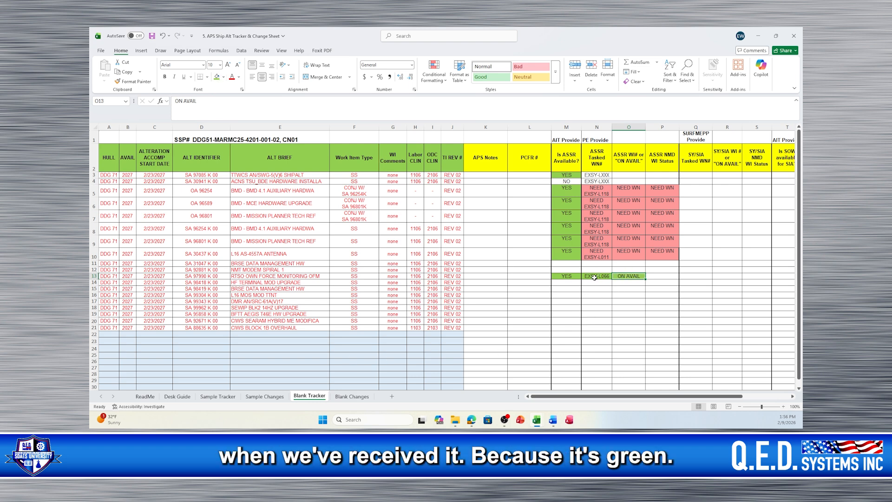
Extend the ON AVAIL entry with its green shading from O13 into the ASSR NMD WI status cell P13.
click(597, 278)
click(623, 275)
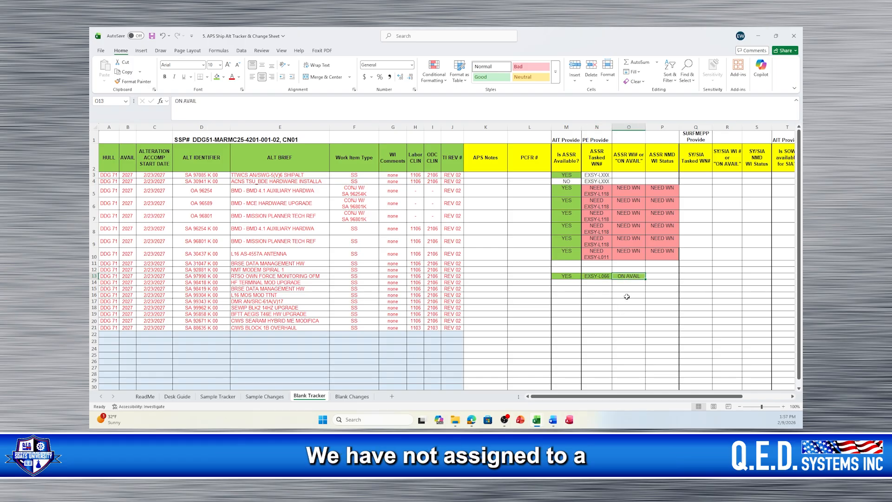
click(658, 277)
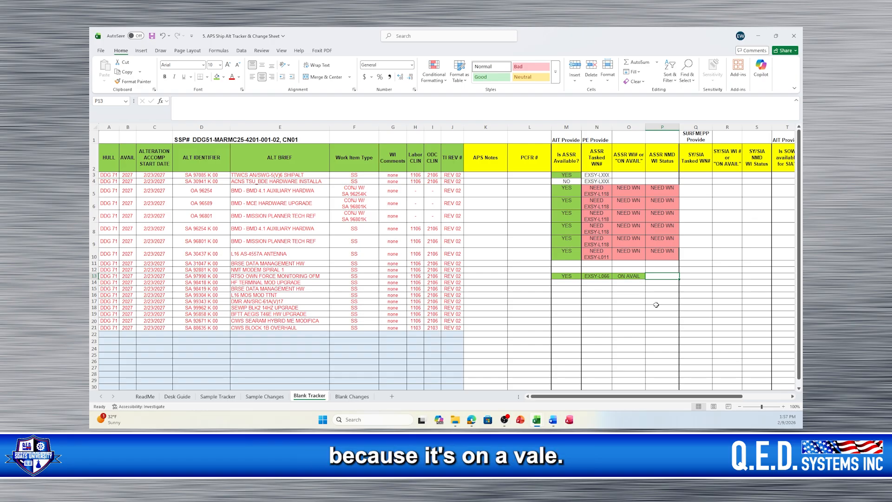
click(630, 278)
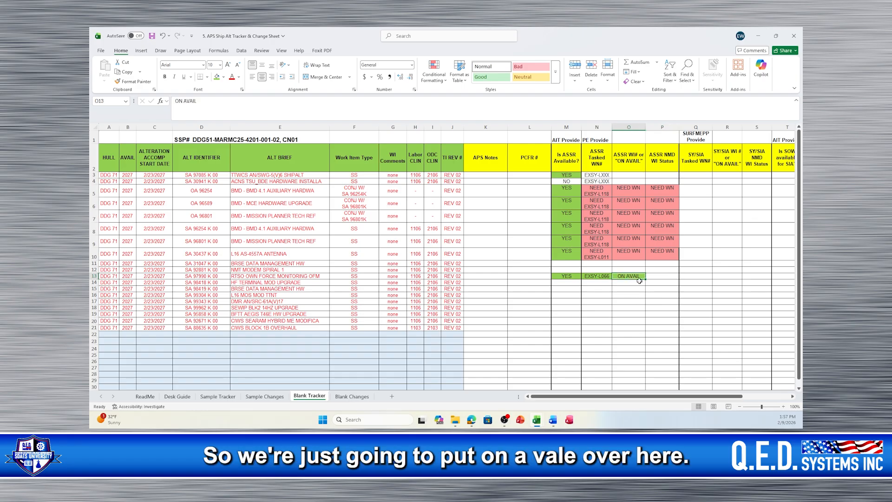
drag(646, 280, 676, 279)
Open the SA 99304 L16 MOS MOD TTNT request form, and match it to tracker row 16.
mouse_move(456, 422)
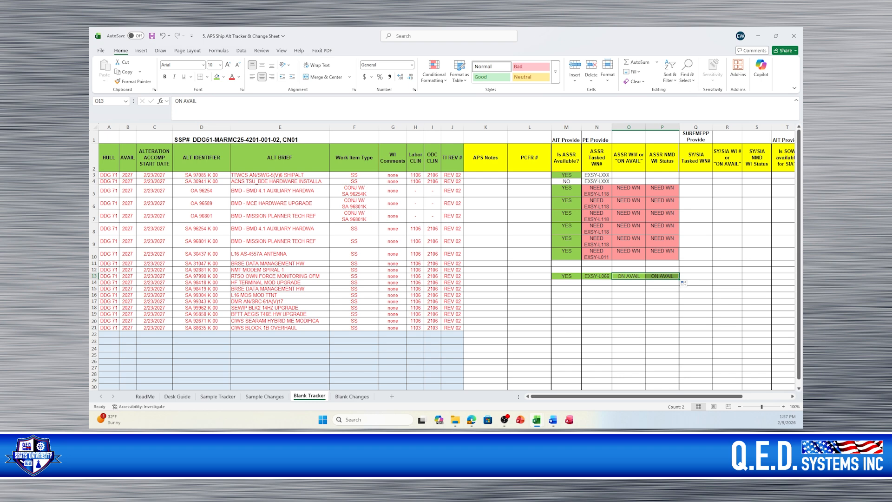
key(alt+Tab)
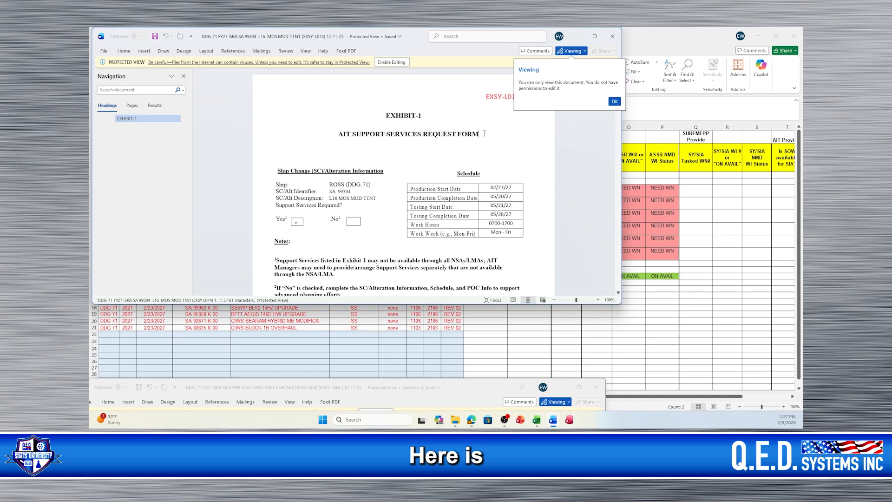
click(615, 101)
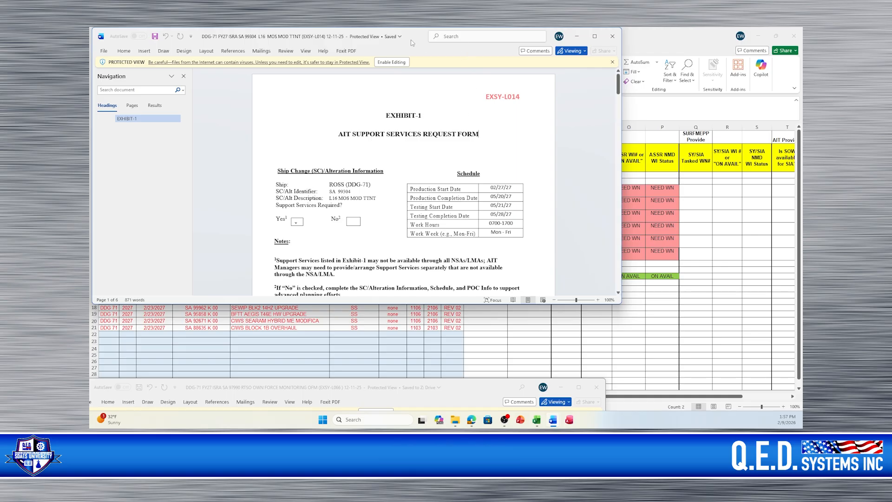
drag(412, 39, 89, 296)
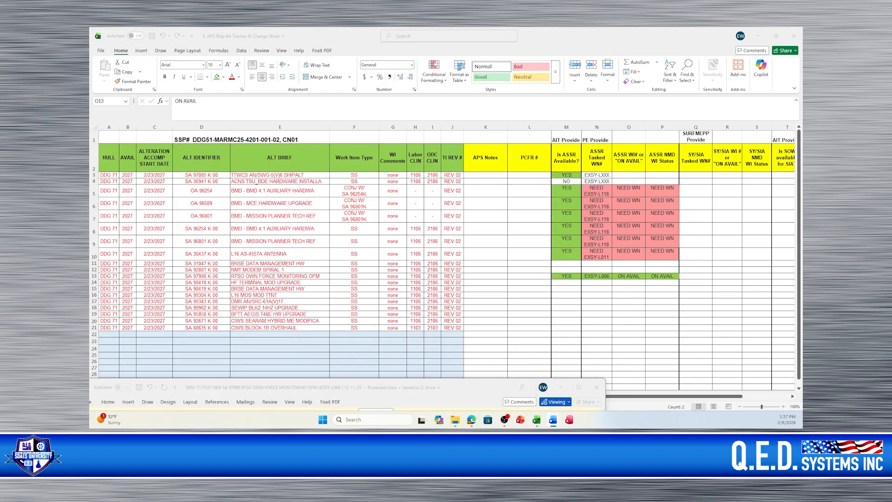
click(96, 298)
click(94, 295)
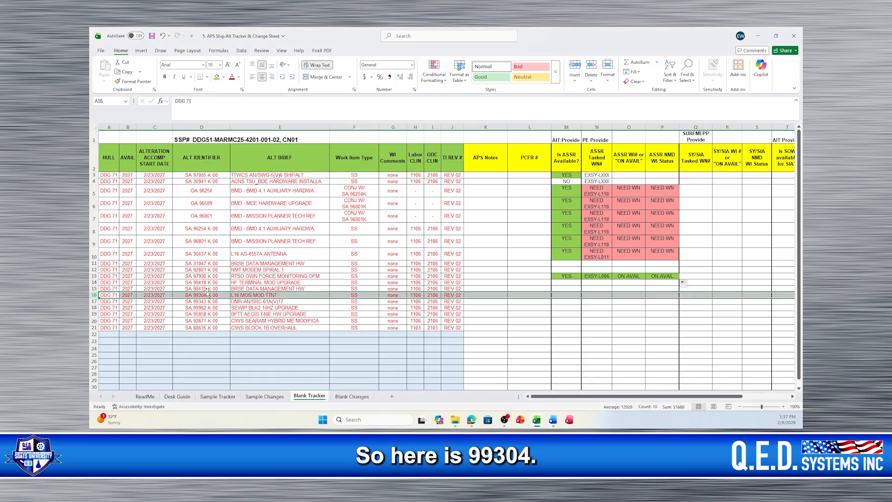
Enter YES as the SA 99304 ASSR availability in M16, and bring its request form back into view to read the WN number.
click(569, 295)
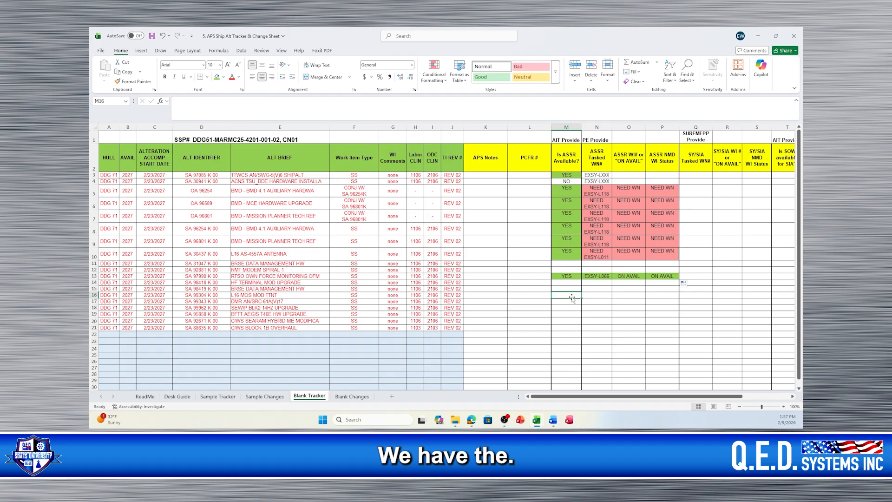
text(YES)
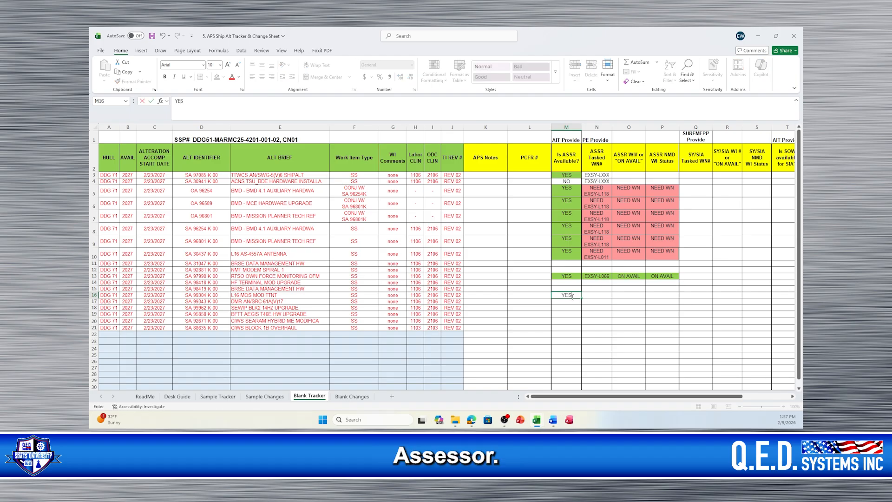
click(580, 321)
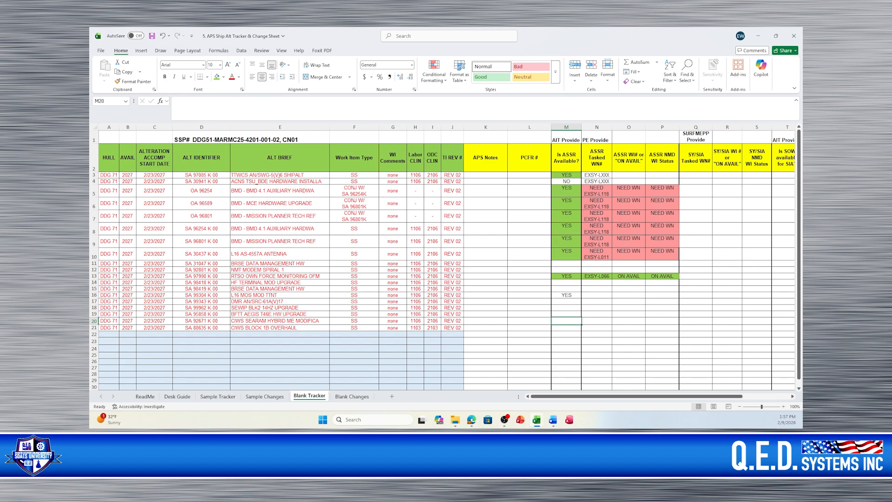
drag(90, 116, 271, 92)
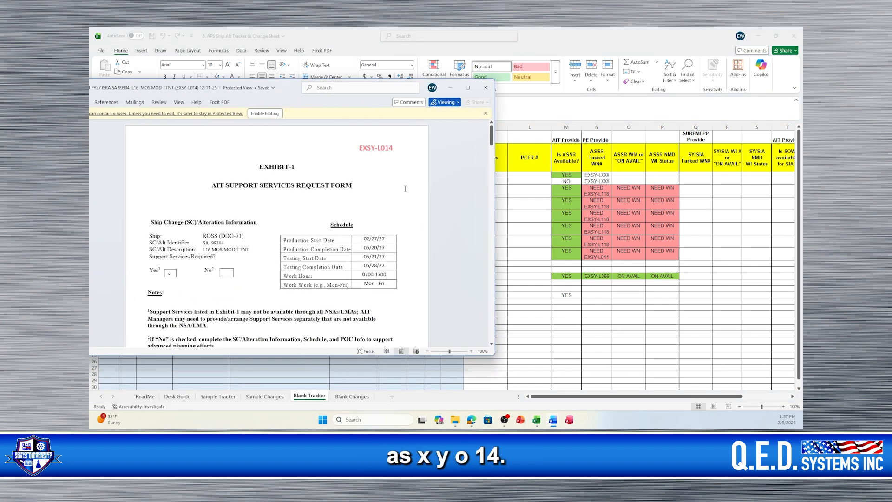
click(596, 294)
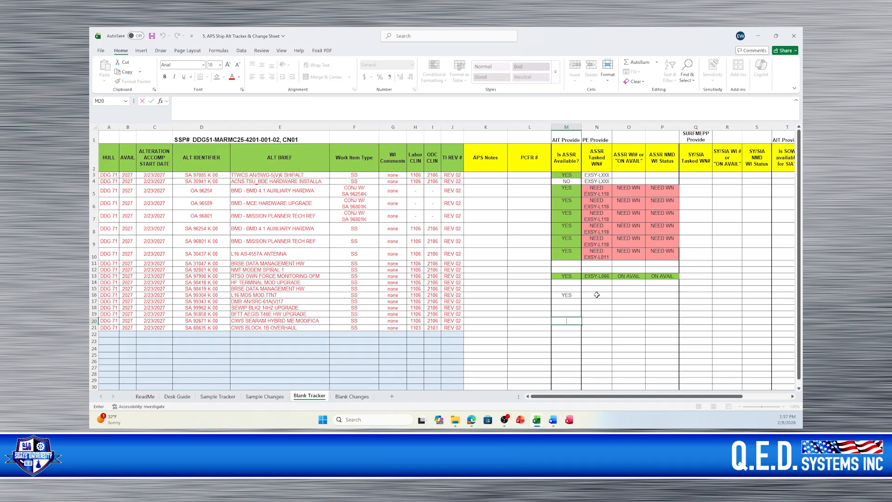
text(EXS)
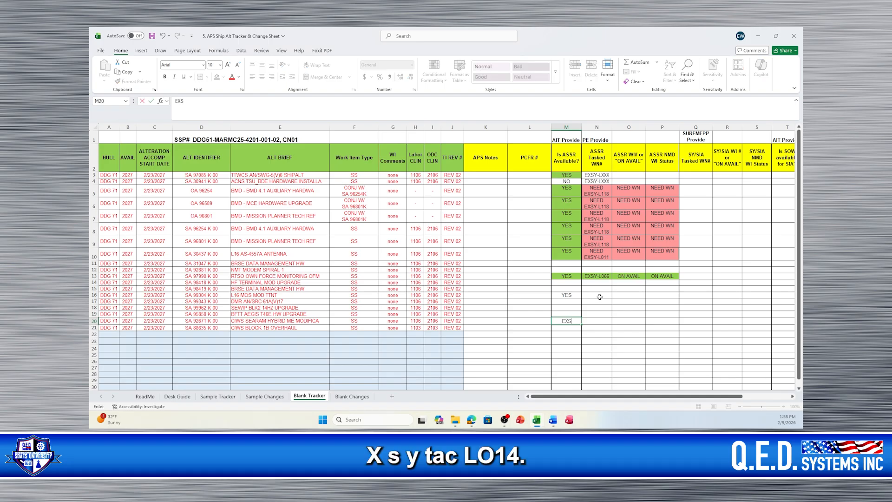
text(Y-L014)
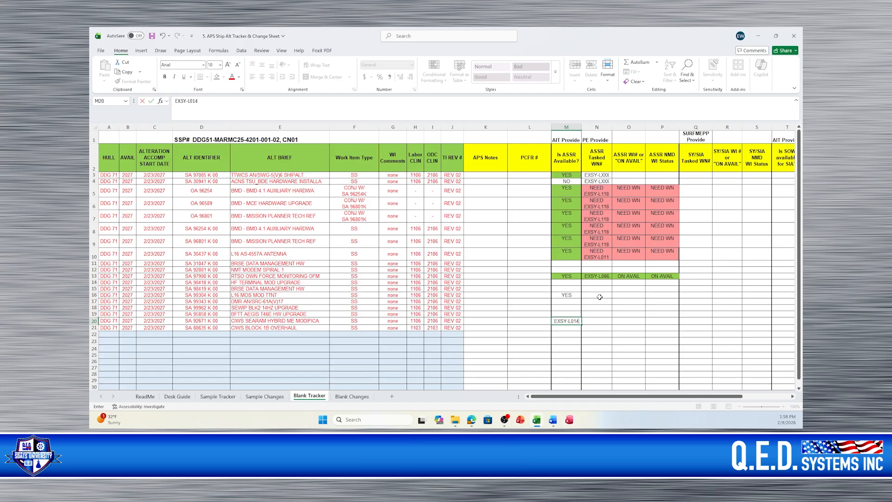
key(Escape)
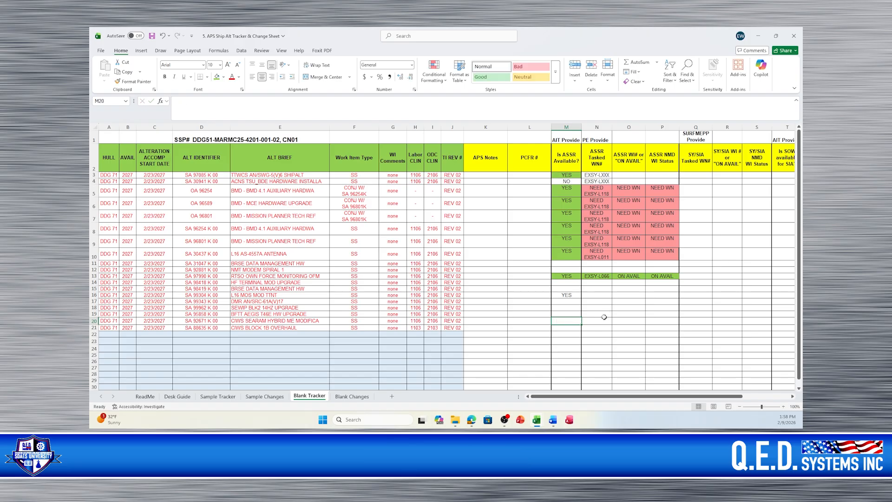
Enter EXSY-L014 as the ASSR tasked WN# for SA 99304 in N16.
click(596, 294)
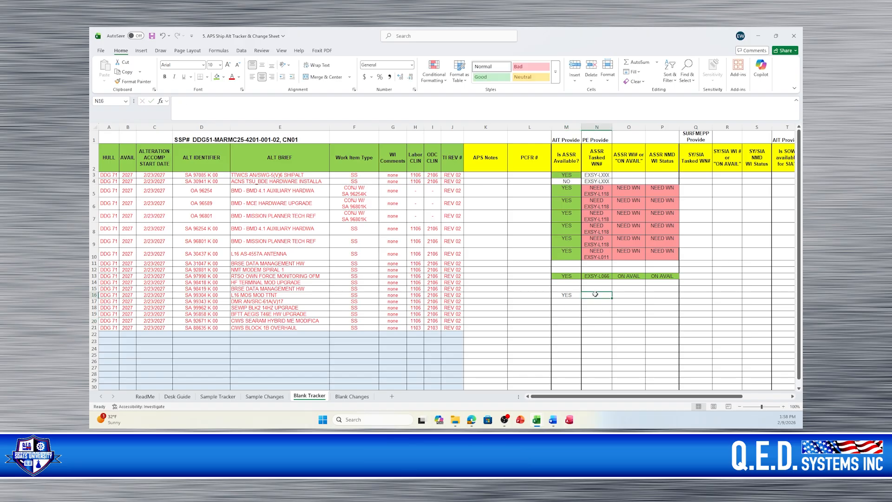
text(EXSY)
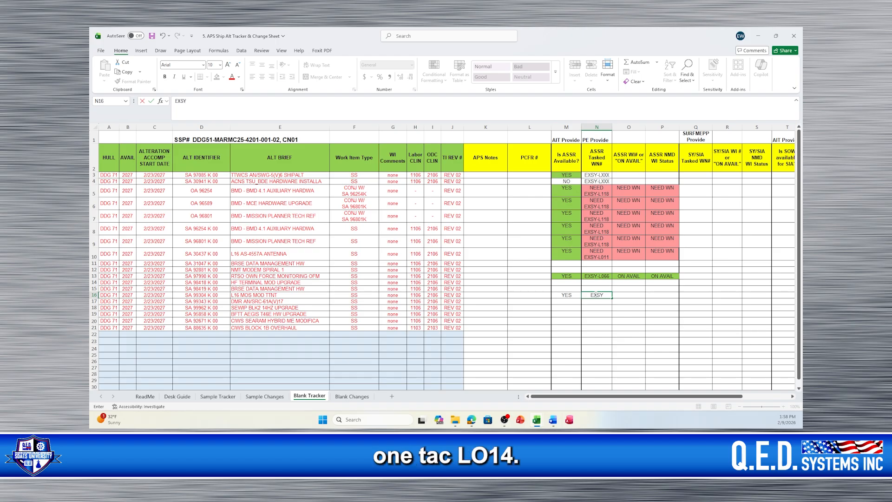
text(-L014)
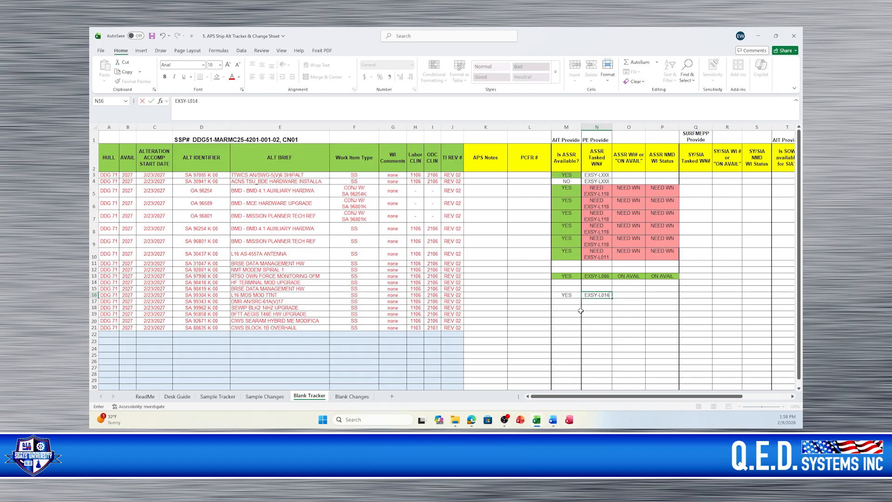
click(580, 311)
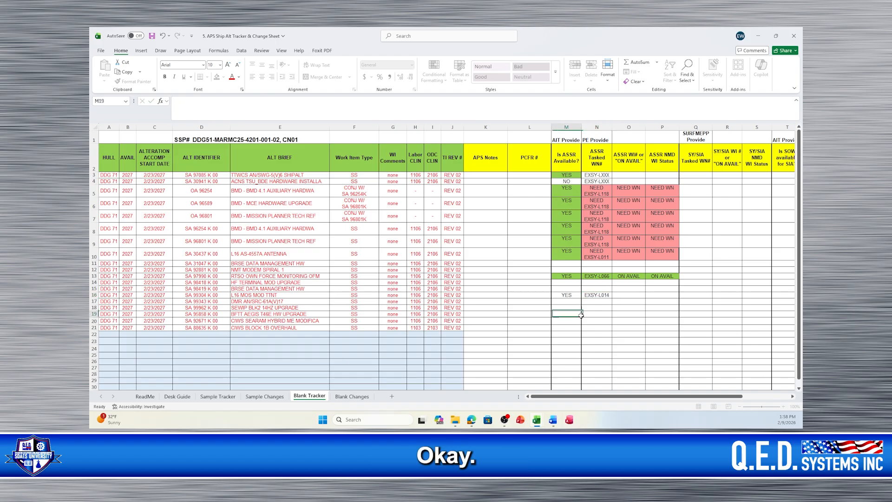
click(598, 295)
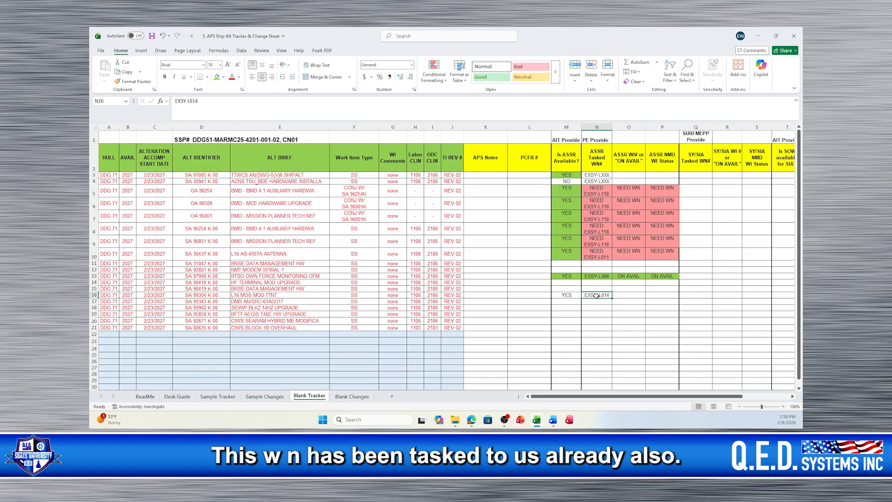
Record the SA 99304 ASSR WI# as 980-90-001 in O16 and its NMD WI status as PRELIMINARY in P16.
click(631, 295)
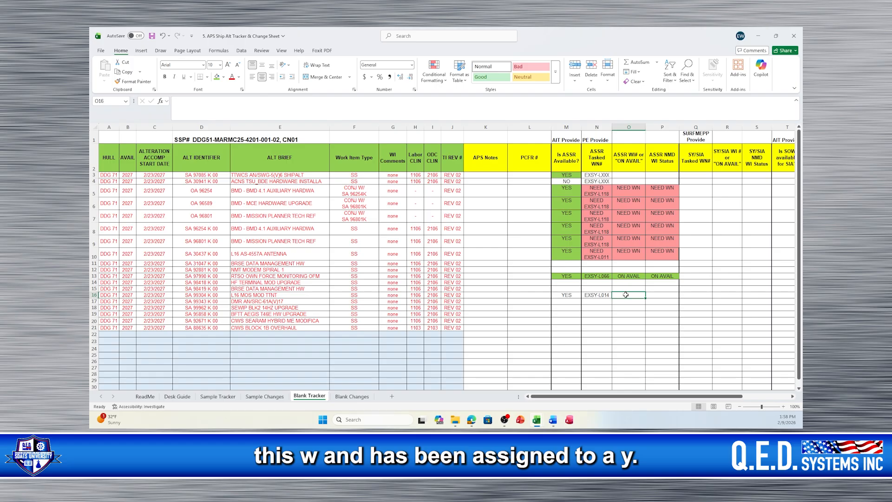
text(9)
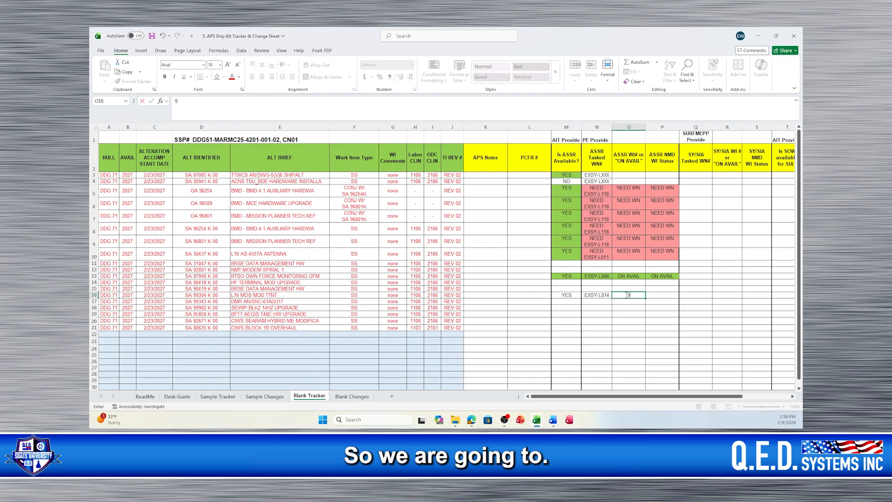
text(80-90)
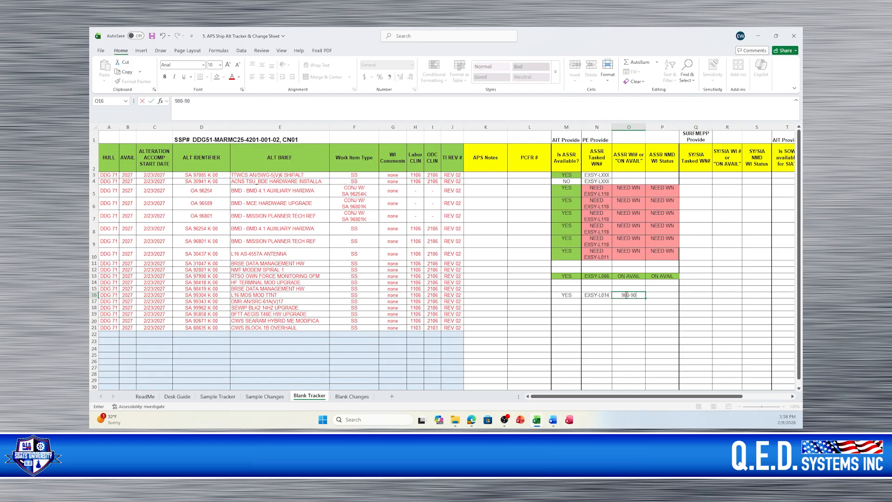
text(-001)
click(625, 313)
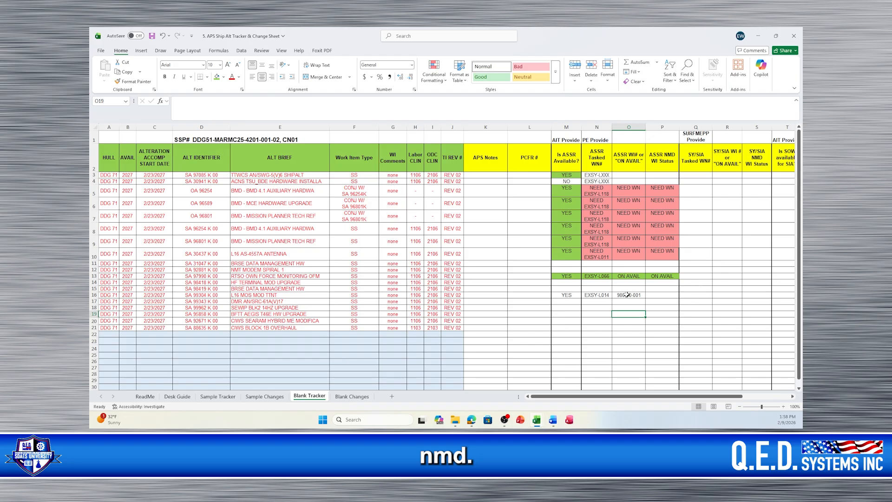
click(655, 294)
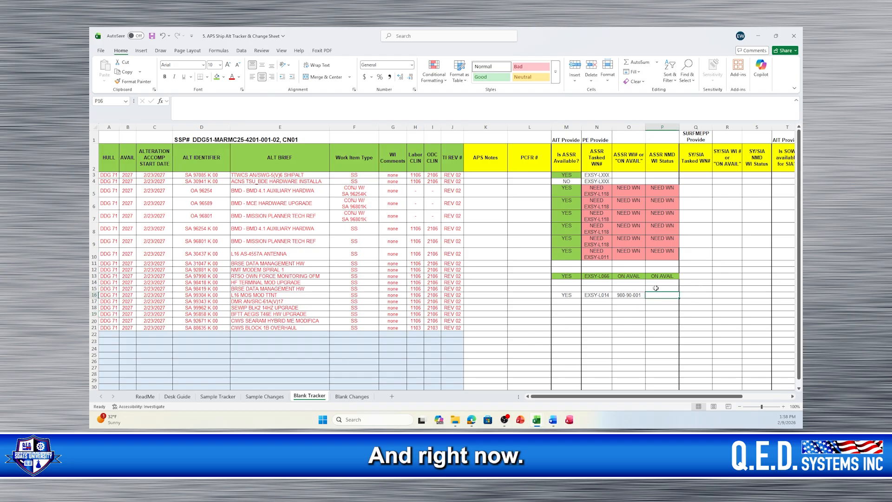
text(PRE)
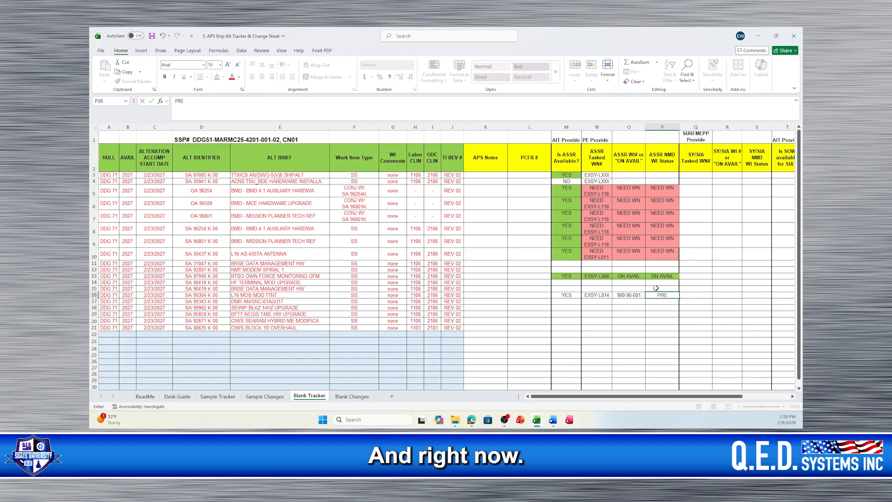
text(LIMINAR)
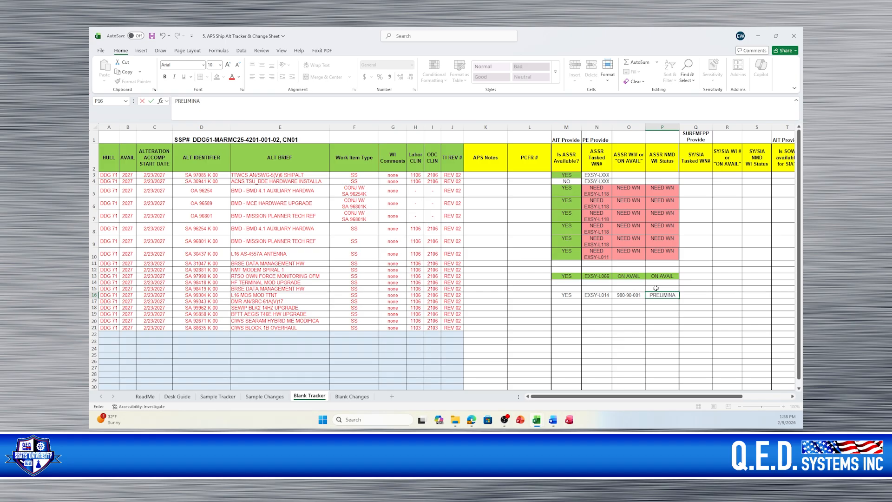
text(Y)
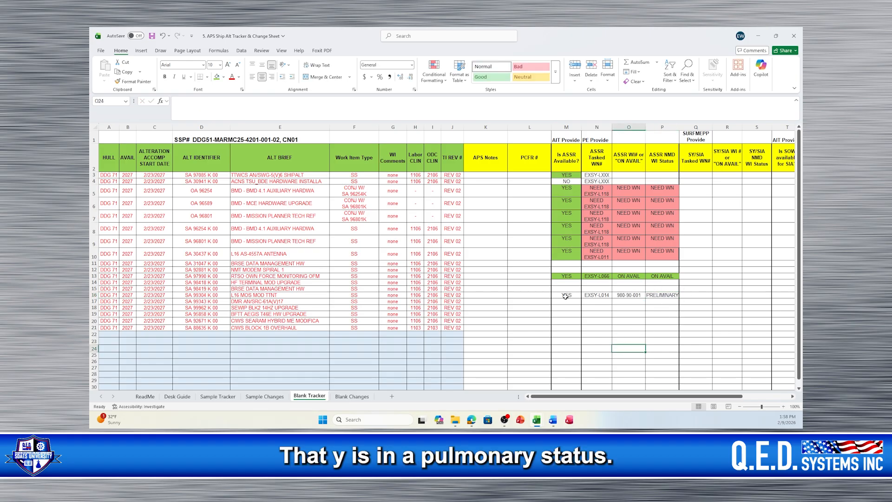
Shade the SA 99304 ASSR entries in M16 through P16 light green.
drag(566, 296, 656, 296)
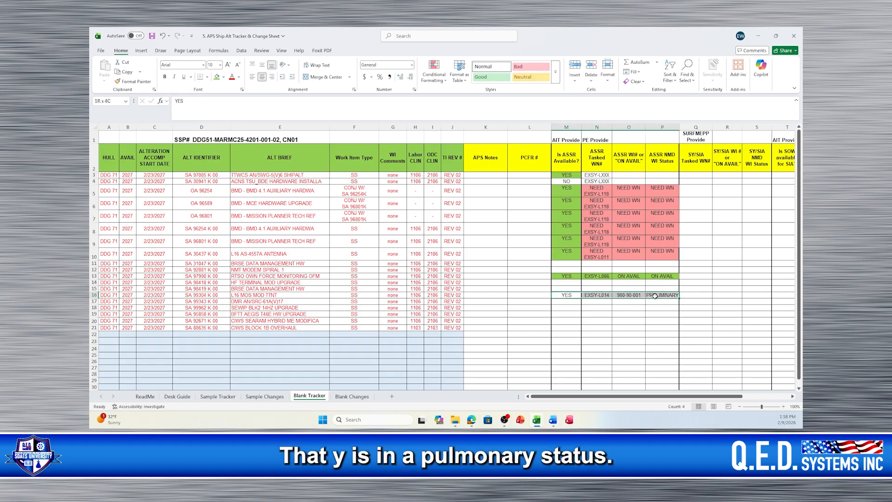
click(216, 77)
click(630, 322)
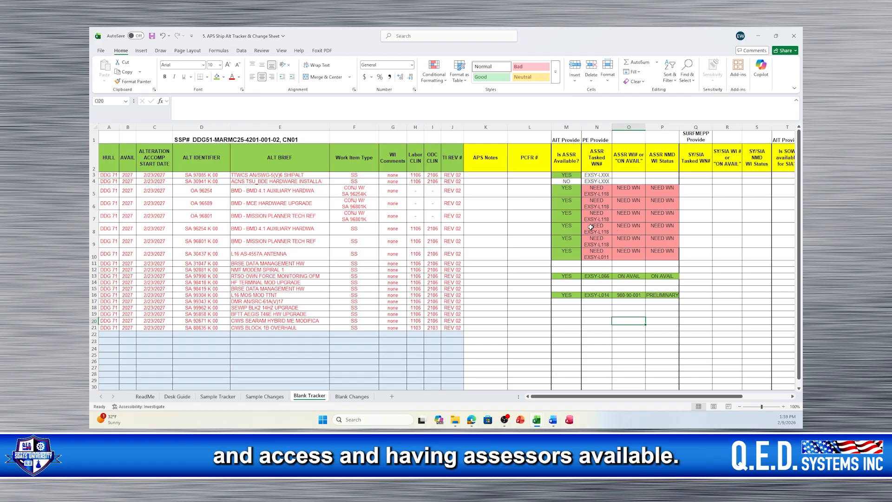
Shade the SA 30941 NO entry and its EXSY-LXXX WN cell, M4 and N4, light red.
click(566, 181)
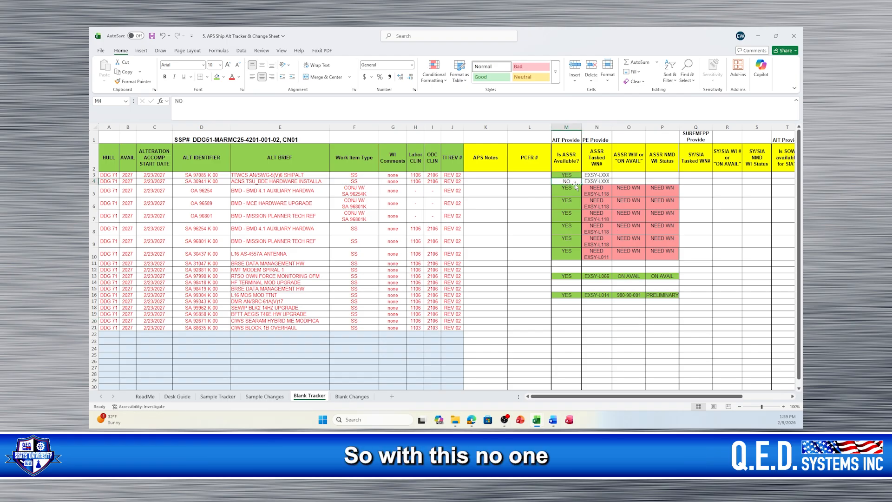
drag(565, 181, 598, 181)
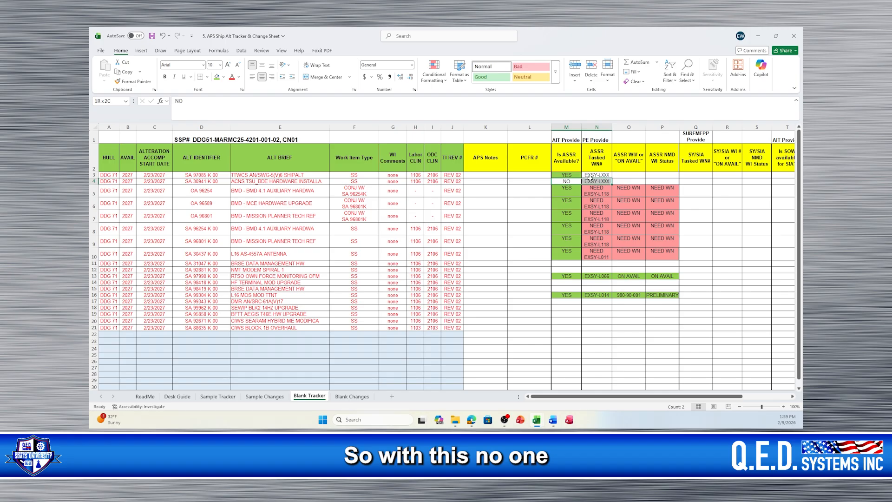
click(225, 77)
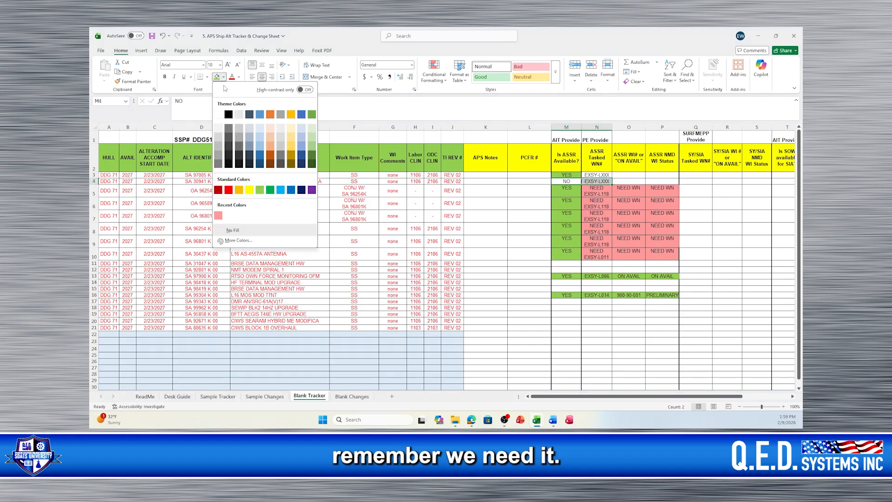
click(220, 215)
click(517, 233)
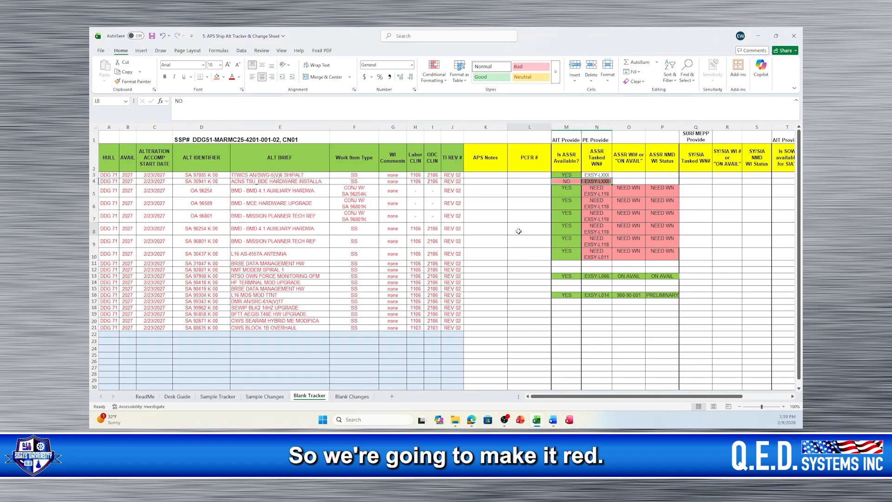
Change the SA 97085 WN entry in N3 to NEED WN on a line above EXSY-LXXX, and shade the cell light red.
click(600, 175)
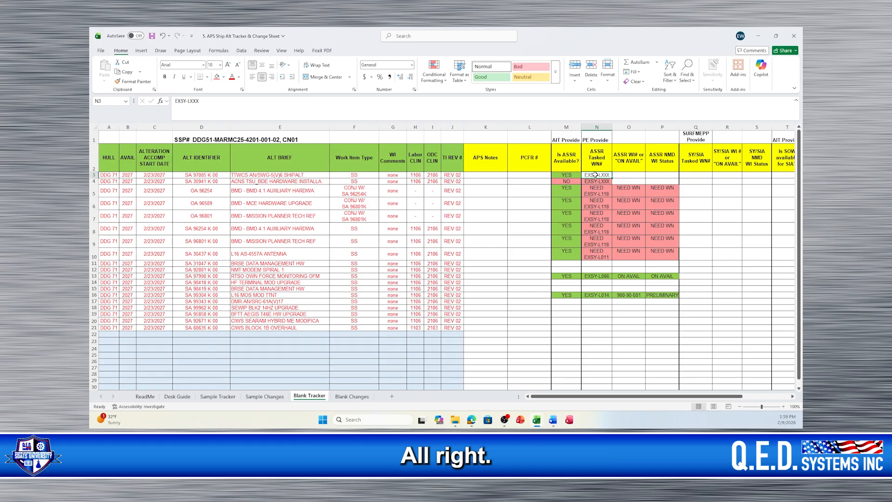
click(190, 109)
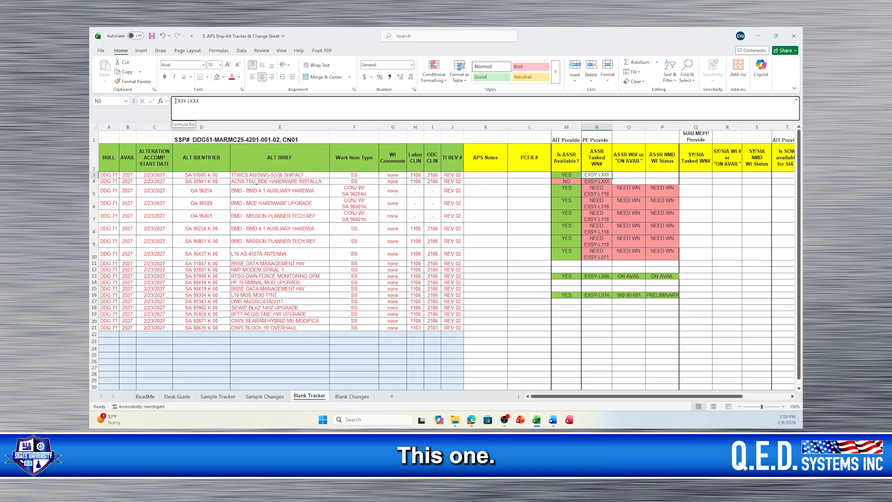
text(NEED )
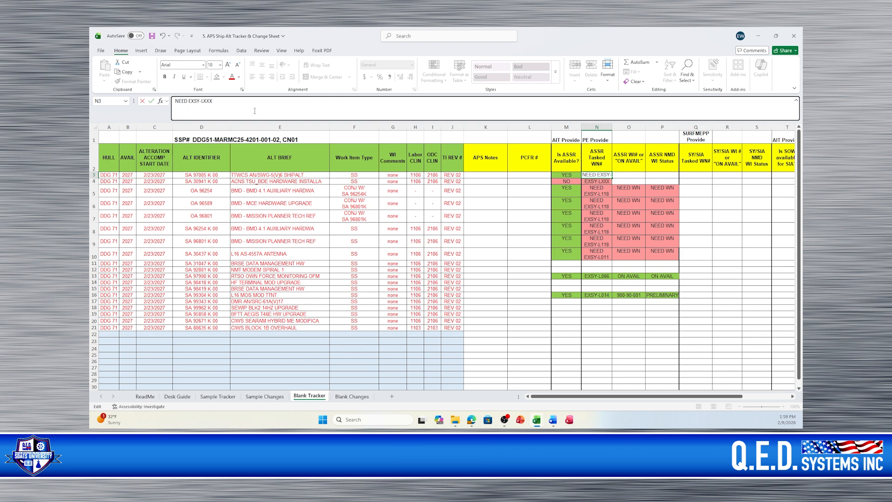
text(WN)
key(alt+Return)
click(511, 230)
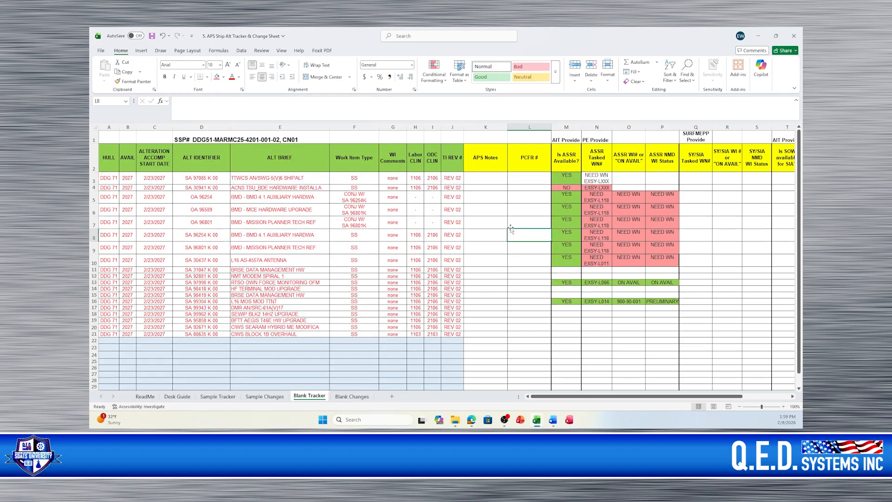
click(597, 180)
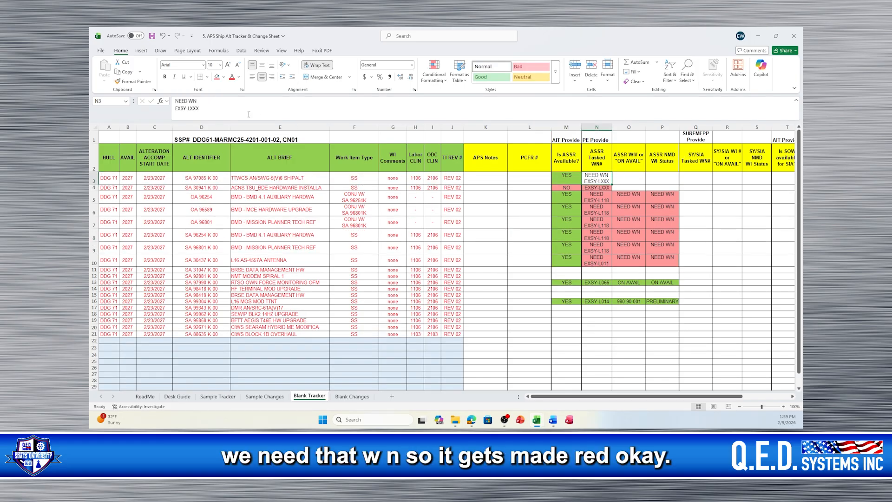
click(216, 77)
click(662, 361)
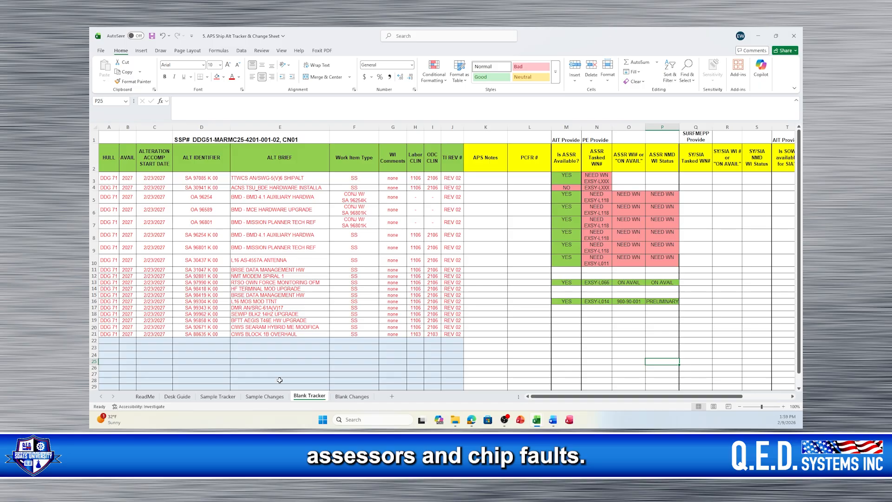
Review the Desk Guide rules for SIA and CONJ type work items, and return to the Blank Tracker sheet.
click(179, 397)
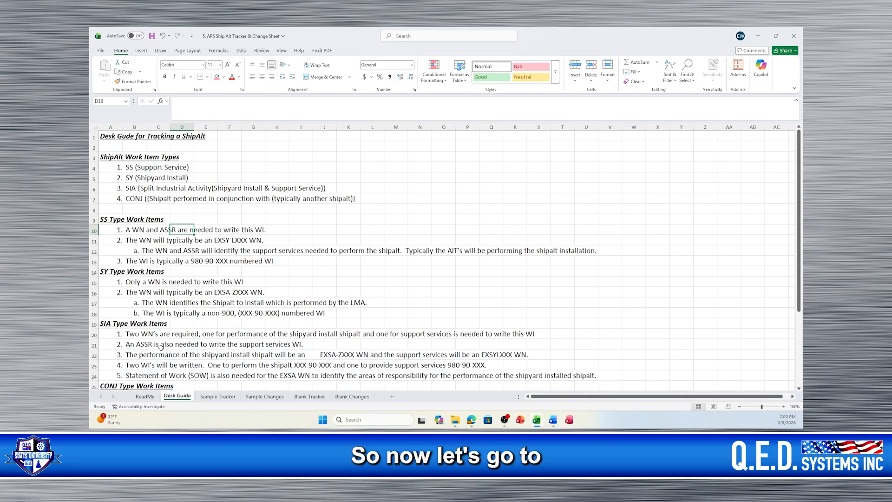
scroll(170, 310, down, 5)
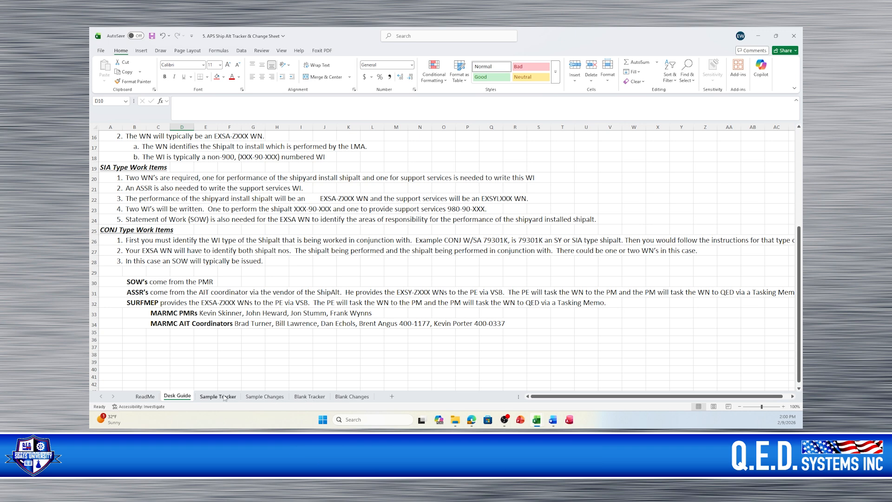
click(306, 398)
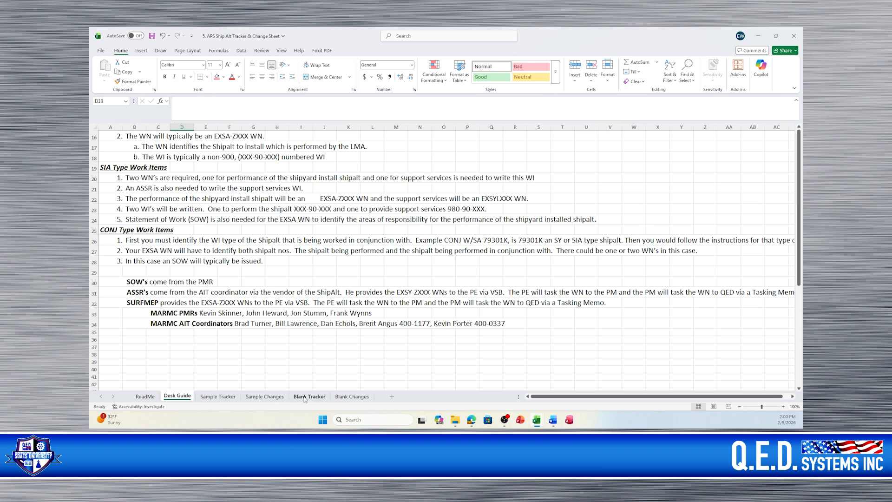
Compare the CONJ W/ SA 96254K work item type of OA 96254 in row 5 with the SA 96254 type in row 8.
click(342, 198)
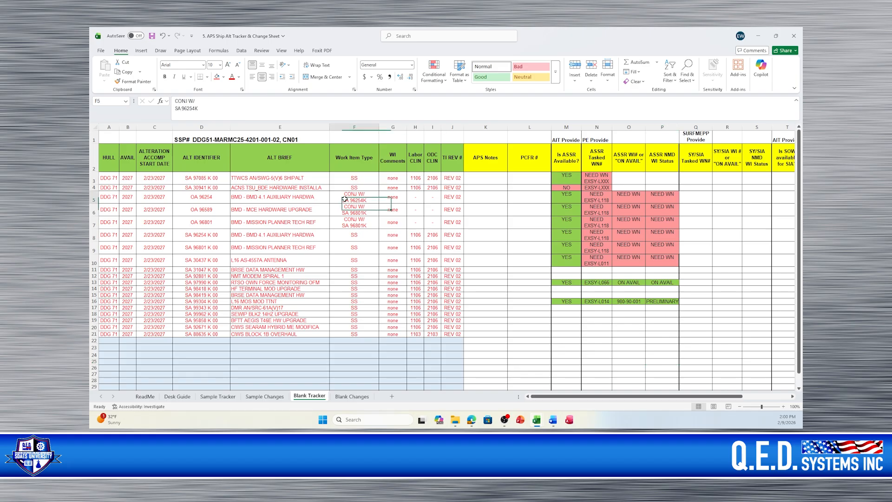
click(94, 199)
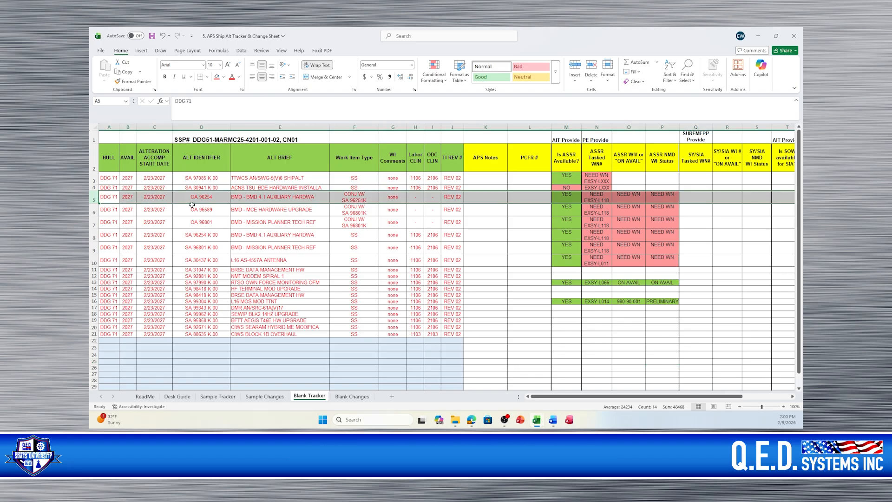
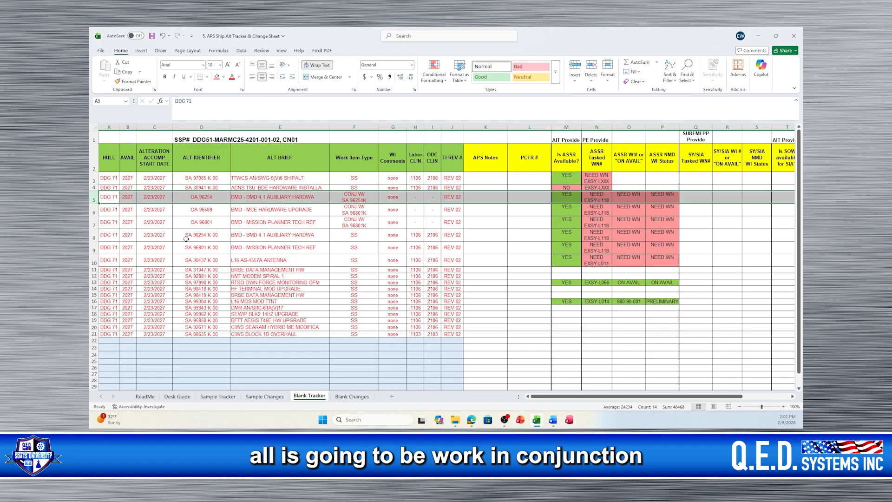
click(353, 197)
click(352, 235)
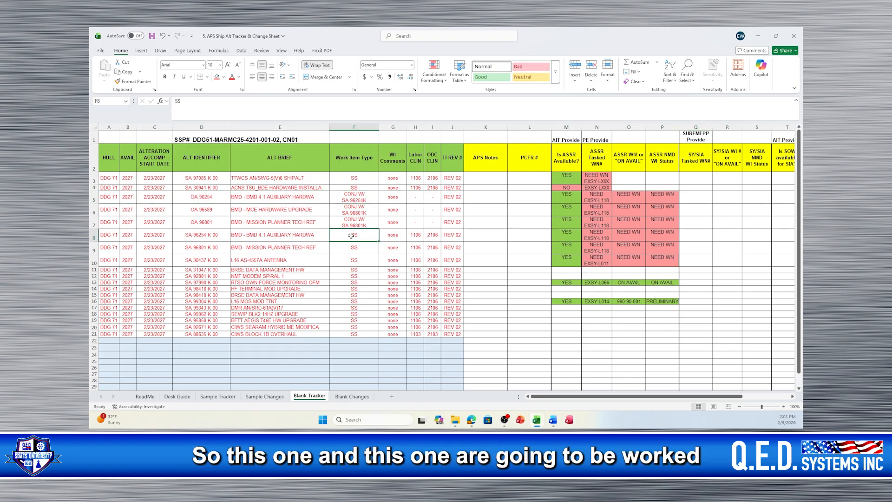
click(352, 194)
click(347, 238)
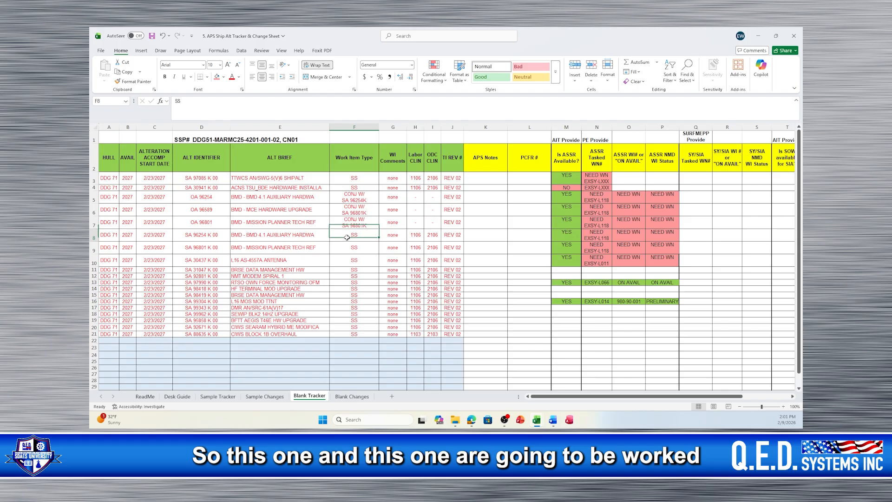
click(349, 197)
click(349, 235)
click(348, 199)
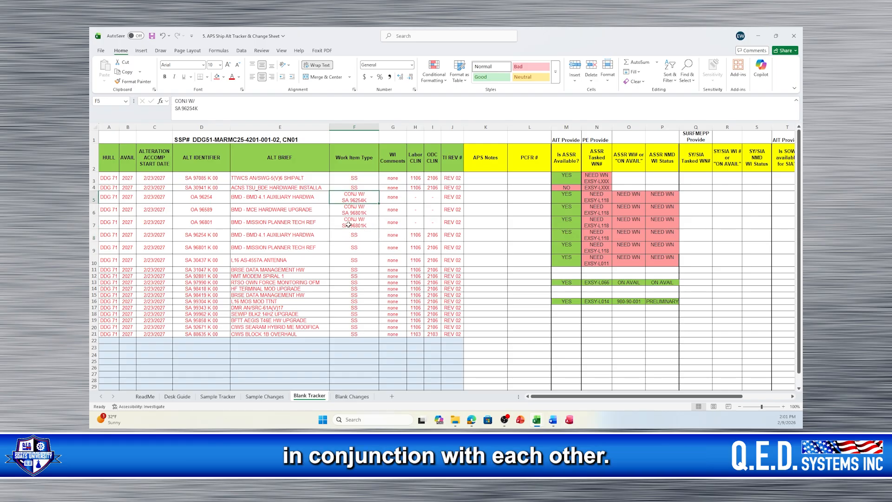
click(349, 236)
click(347, 198)
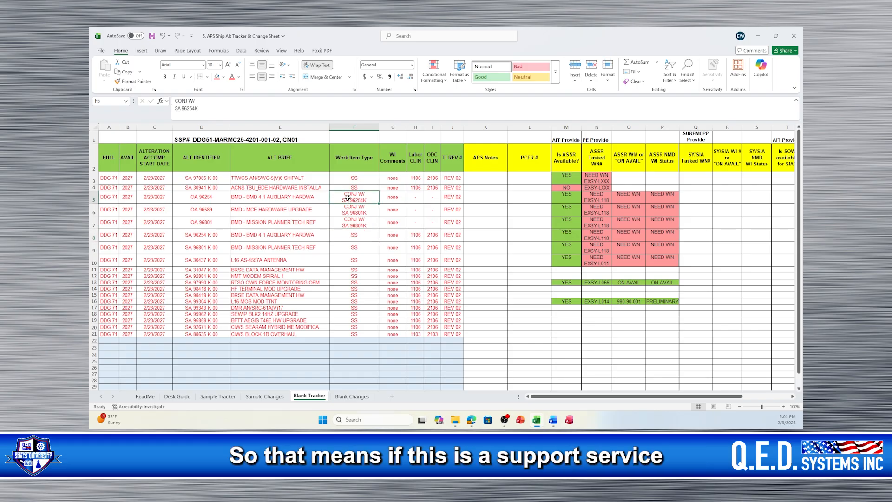
Review OA 96254 in row 5 against SA 96254 in row 8, including their ASSR Tasked WN# and ASSR WI# entries.
click(347, 235)
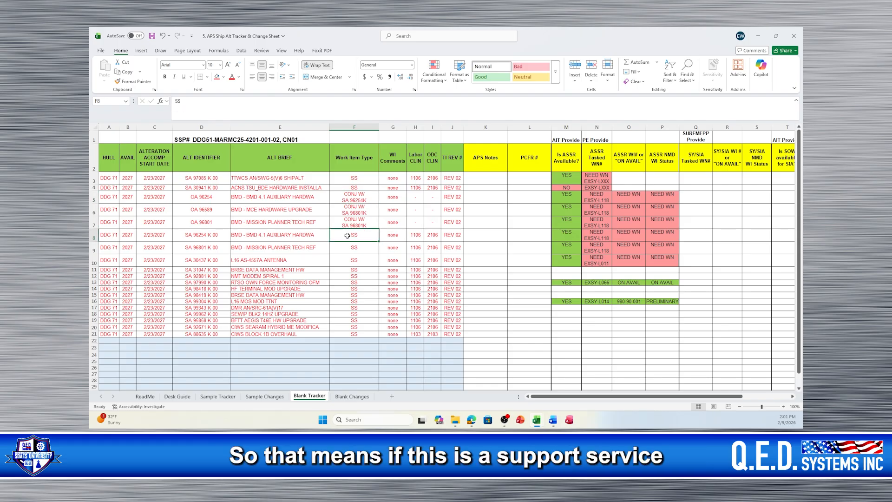
click(348, 196)
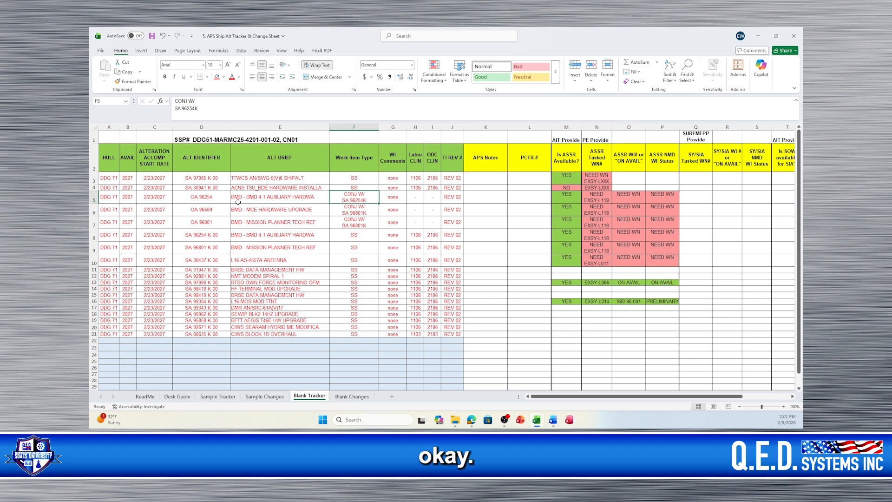
click(93, 198)
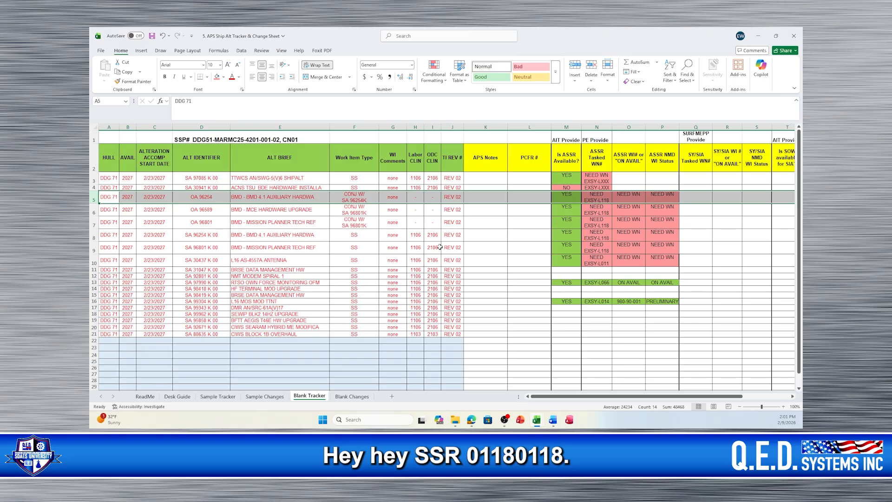
click(609, 235)
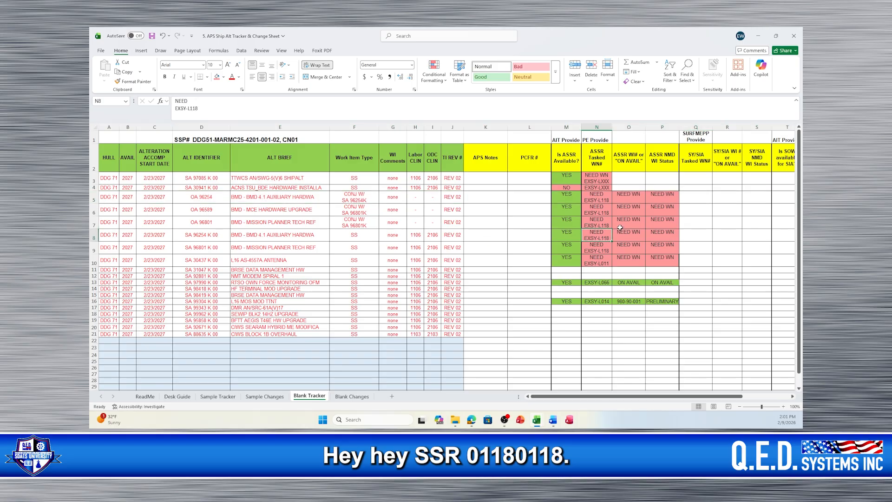
click(628, 197)
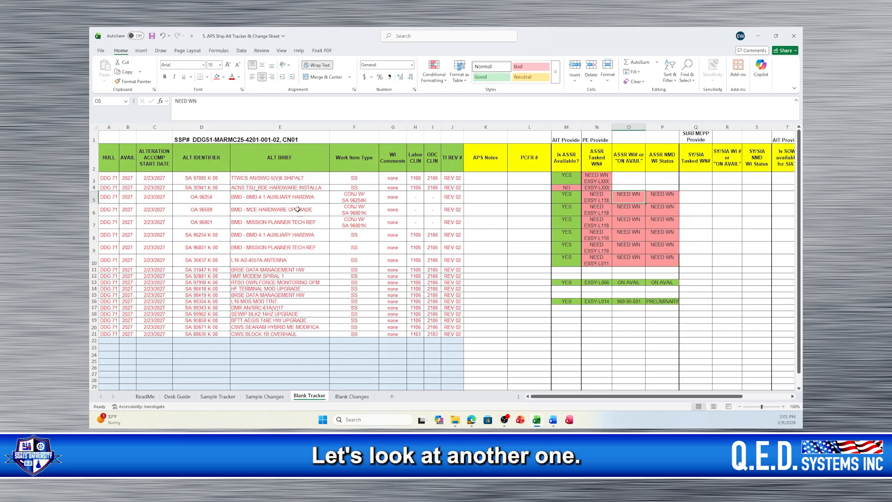
Compare the CONJ W/ SA 96801K work item type of OA 96589 in row 6 with the SA 96801 type in row 9.
click(357, 212)
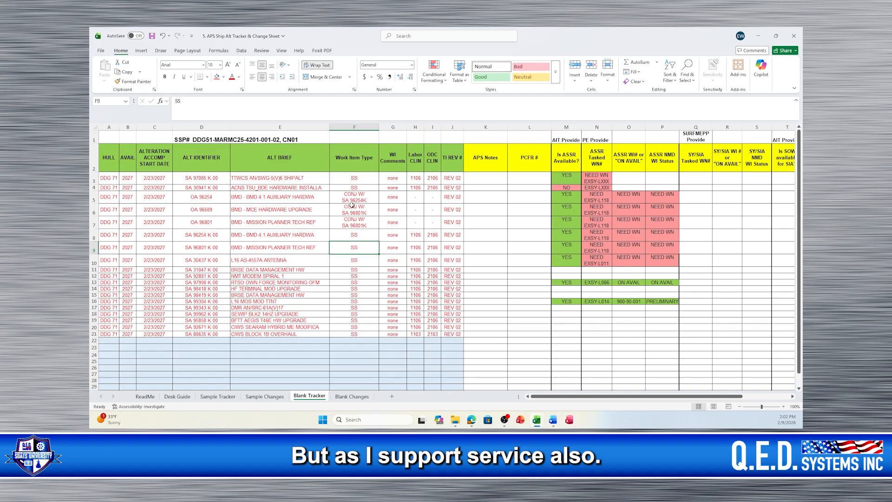
click(350, 249)
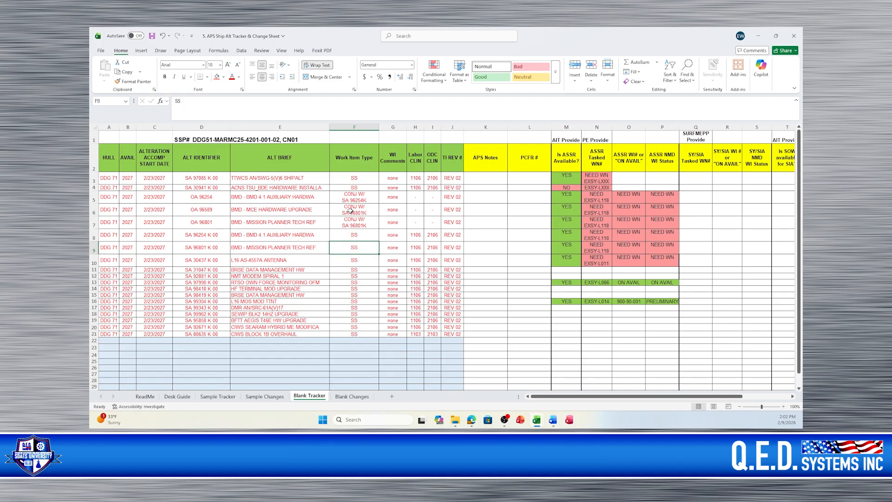
click(350, 211)
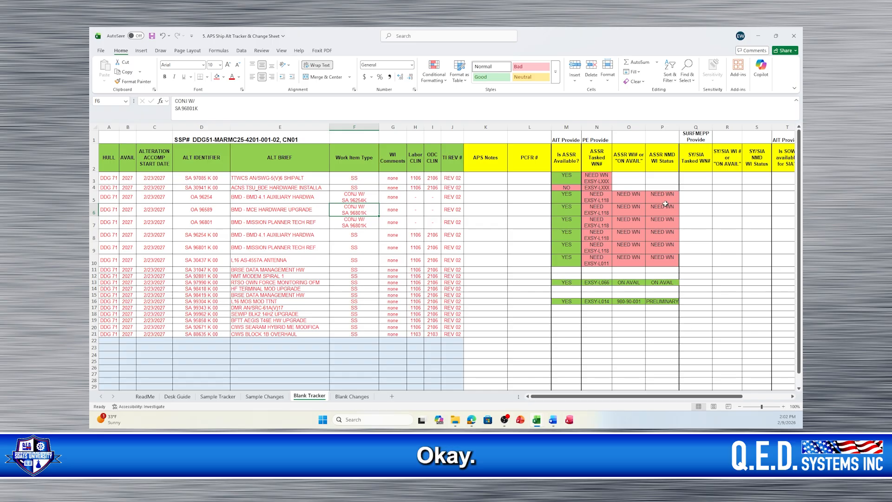
scroll(560, 260, down, 1)
scroll(522, 259, up, 1)
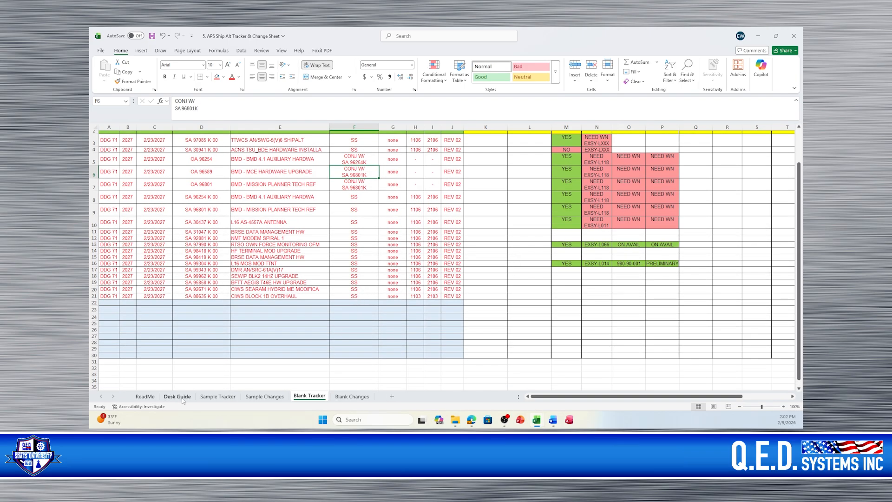
Review the Desk Guide rules for SY type work items, and return to the Blank Tracker sheet.
click(184, 397)
scroll(216, 253, up, 5)
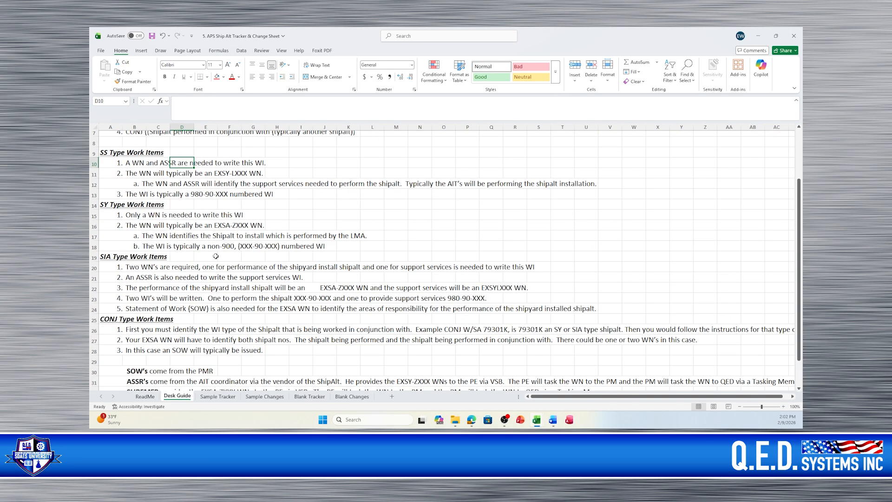
scroll(217, 253, down, 3)
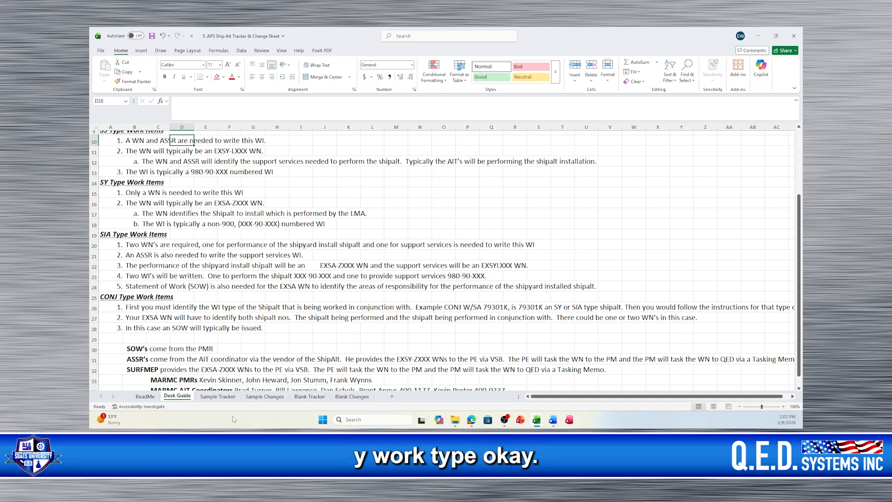
click(311, 397)
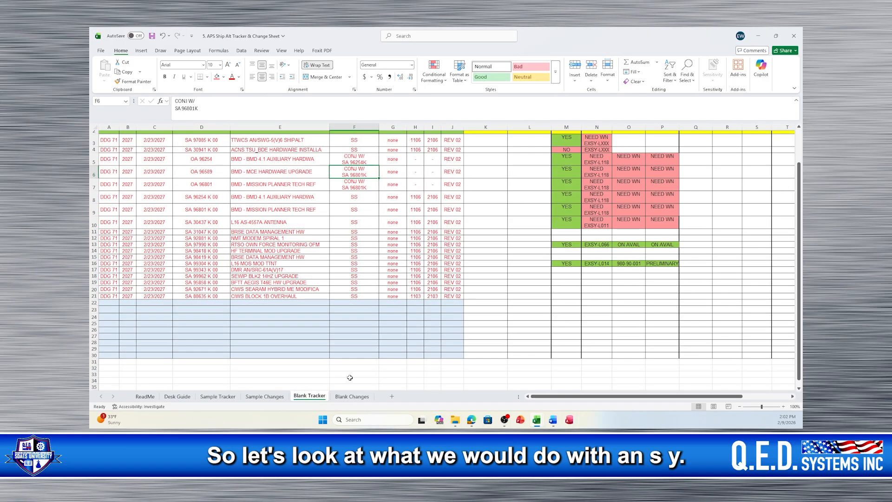
Enter SY as the work item type in F22, the first empty row below the alteration list.
click(356, 303)
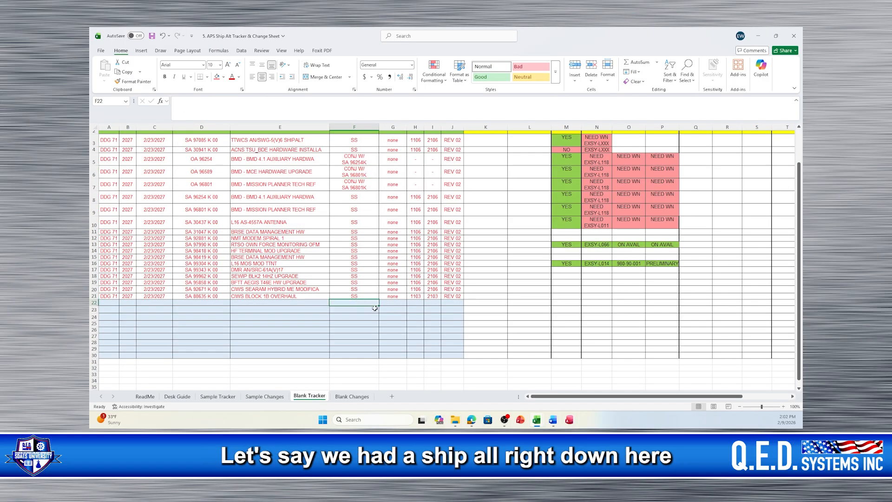
text(SS)
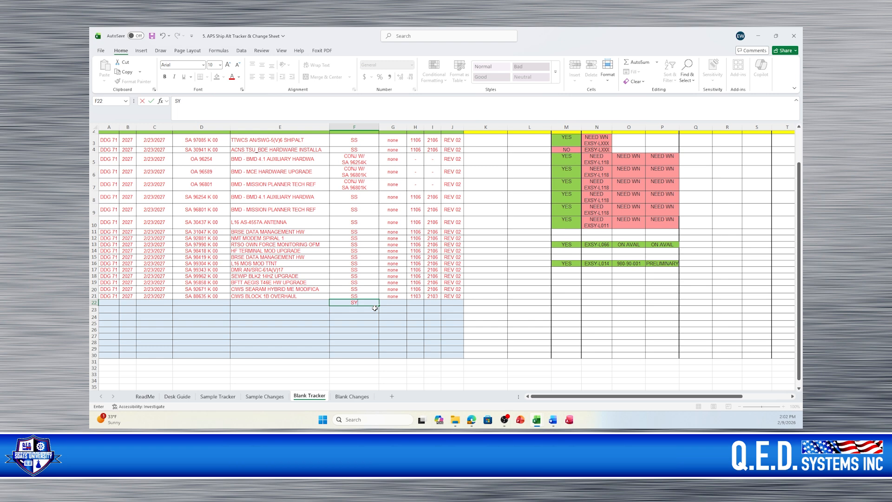
click(395, 331)
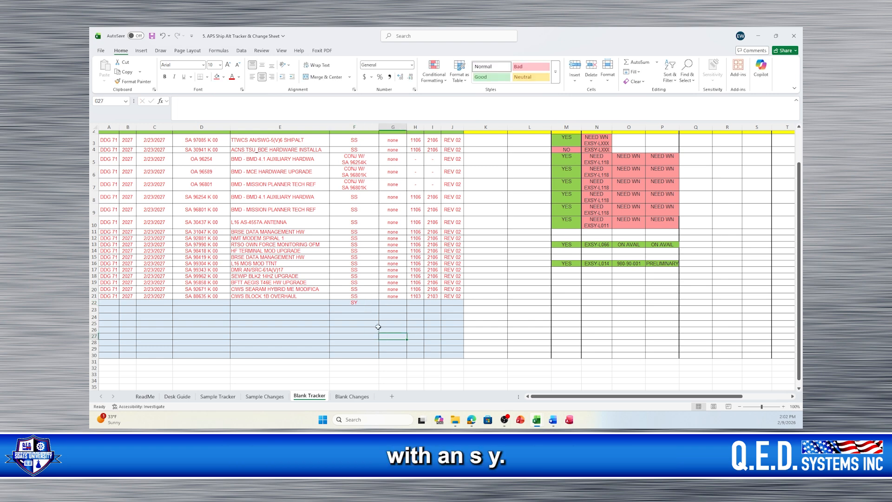
Remove the fill color from the new SY row, A22 through J22.
click(103, 304)
drag(102, 303, 455, 302)
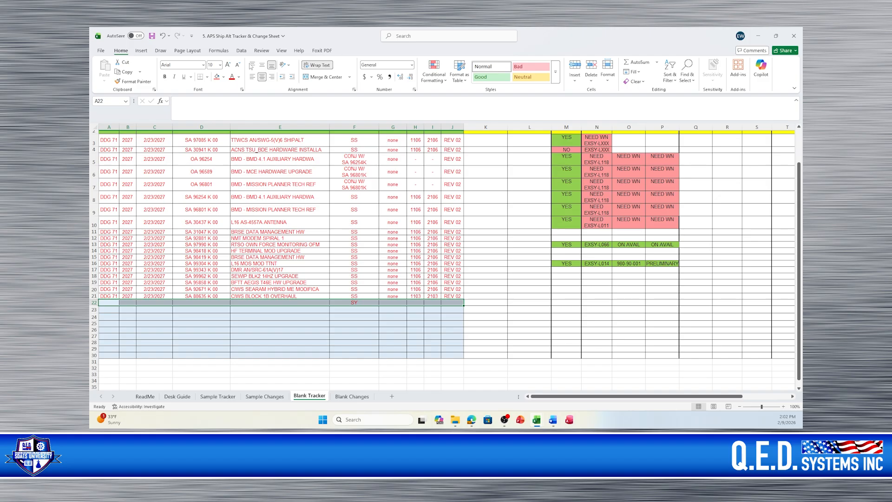
click(224, 77)
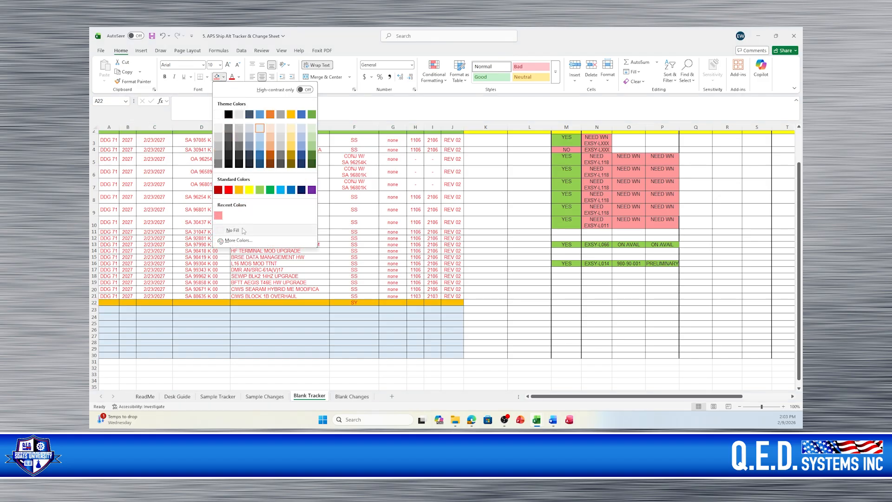
click(243, 230)
click(345, 343)
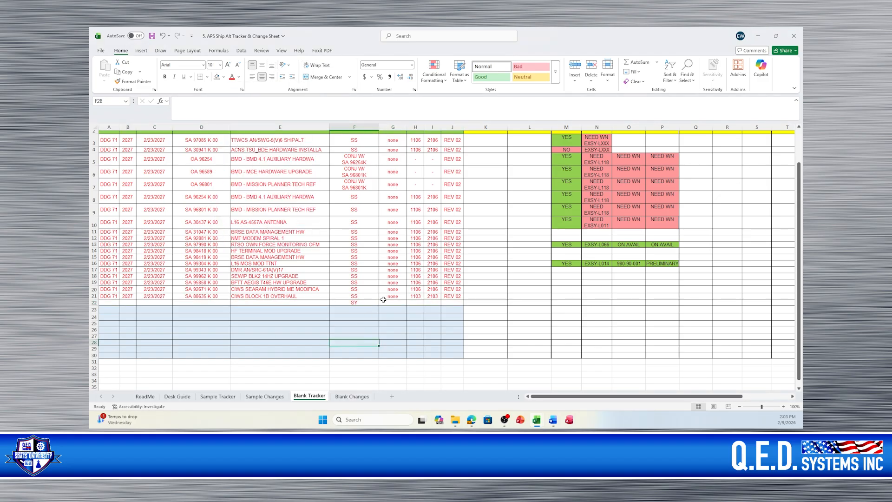
Enter SA XXXXXX as the placeholder alt identifier of the SY row, in D22.
click(351, 303)
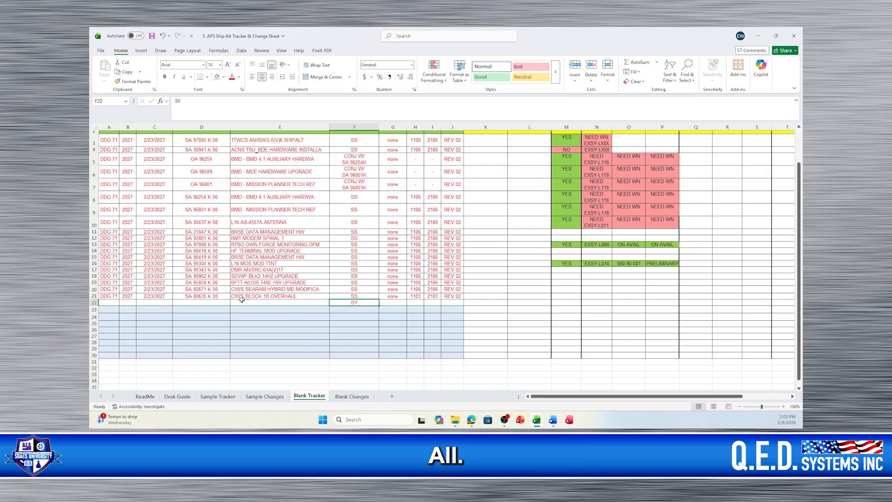
click(193, 302)
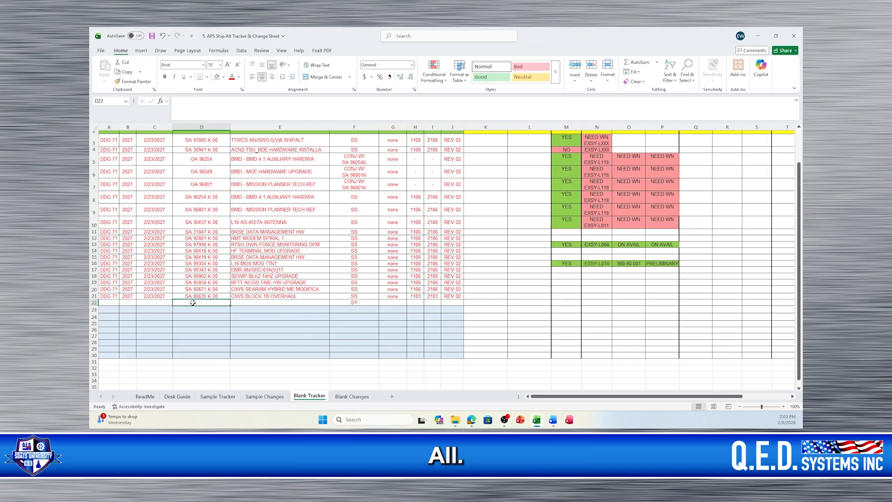
text(SA)
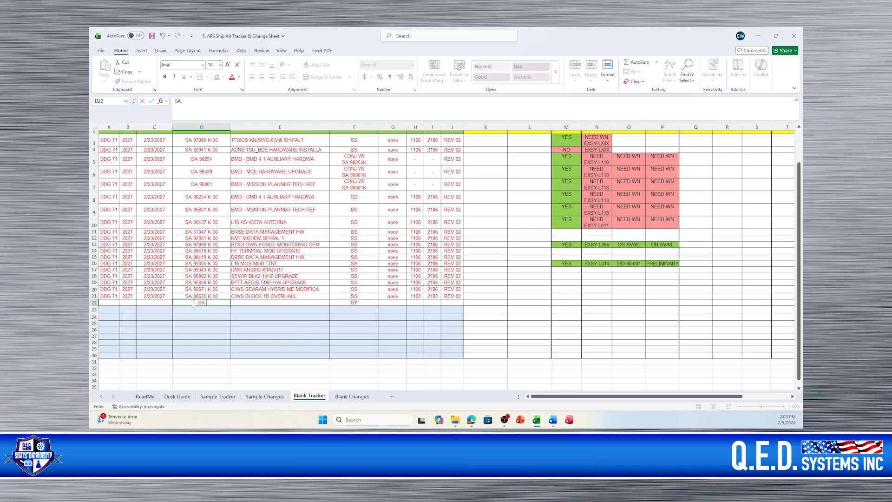
text( XXXXXX)
click(193, 349)
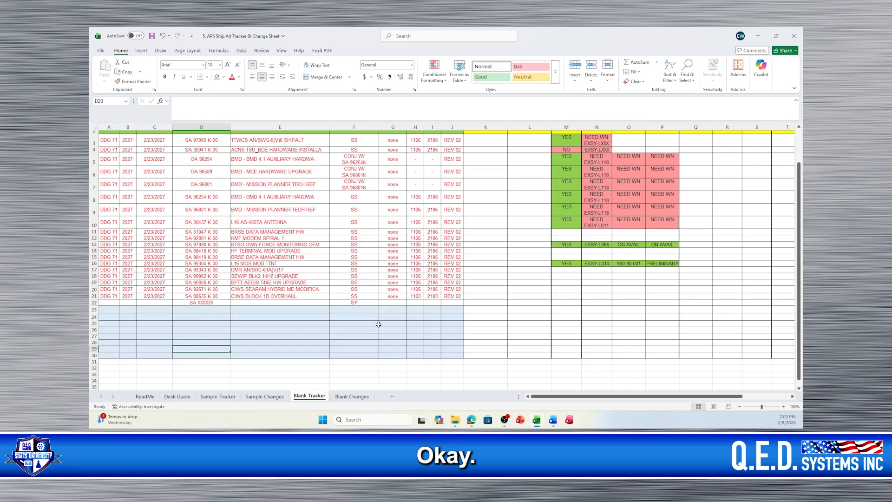
Check in the Desk Guide whether SY type work items need a WN or an ASSR, and return to the Blank Tracker sheet.
click(355, 302)
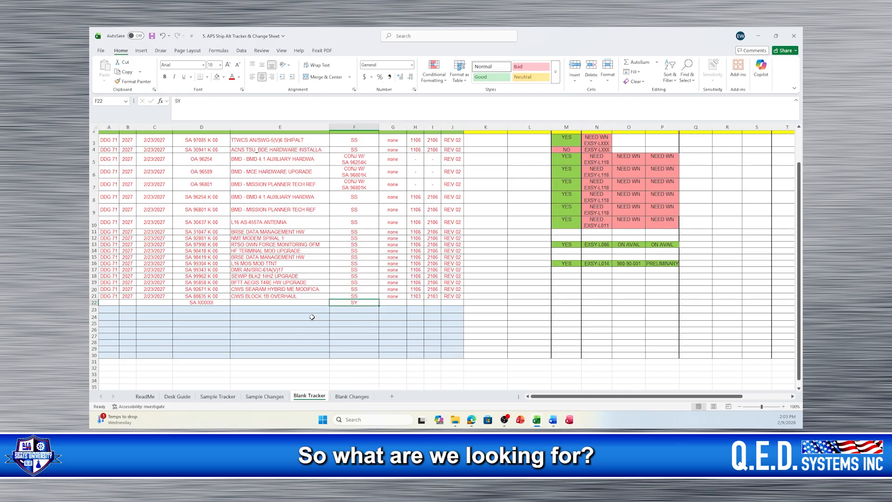
click(178, 397)
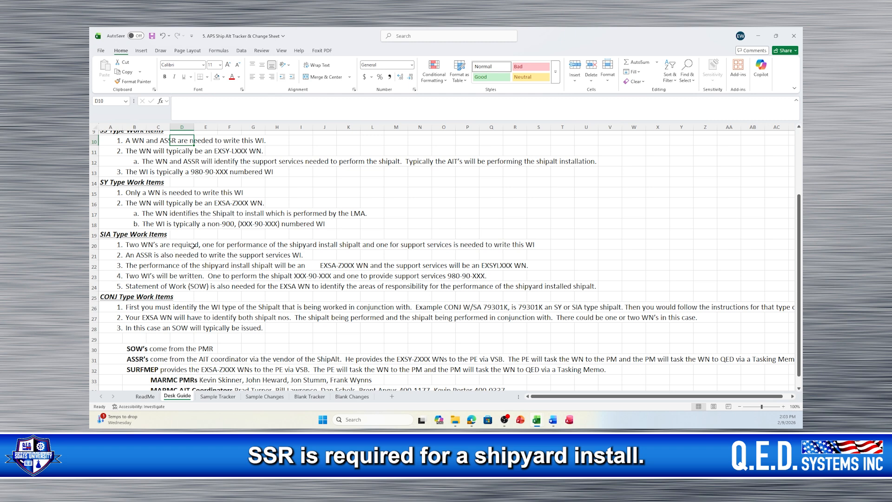
click(308, 397)
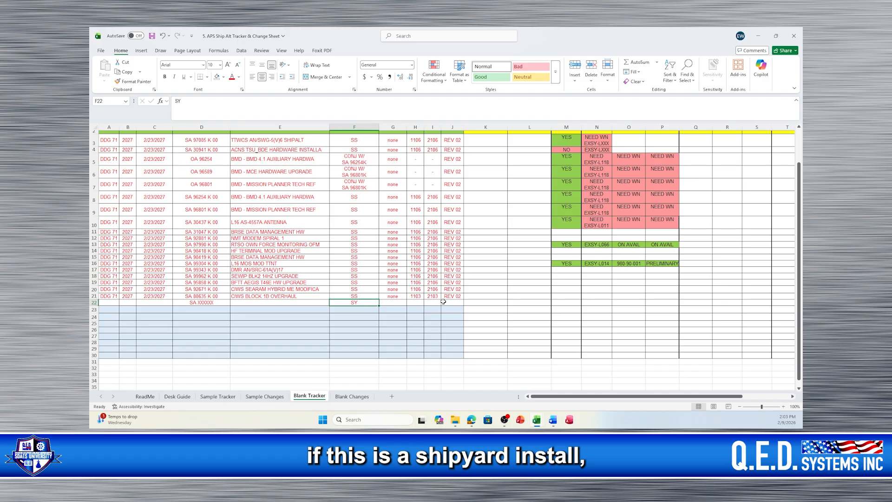
Enter N/A in all four ASSR columns of the SY row, M22 through P22.
click(568, 301)
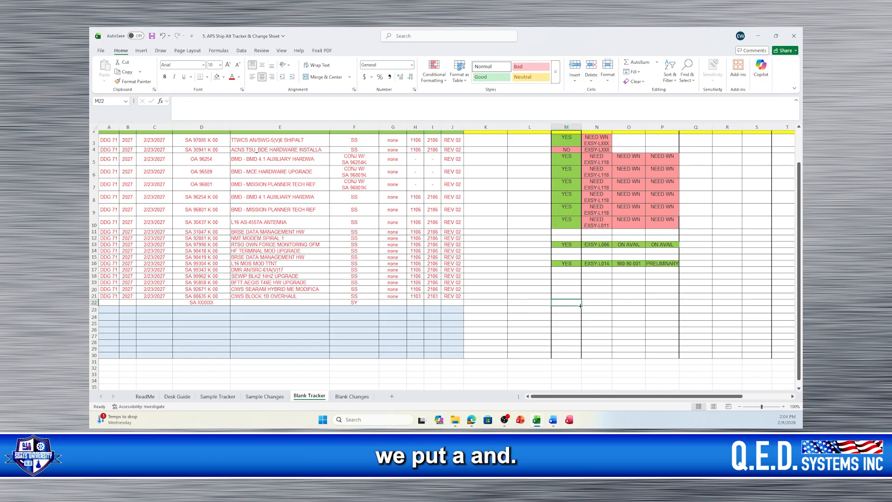
text(N/A)
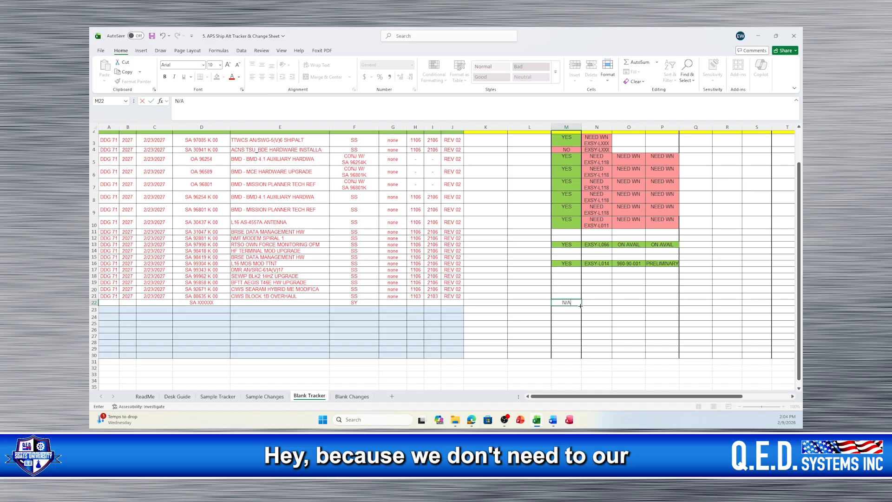
scroll(560, 282, up, 1)
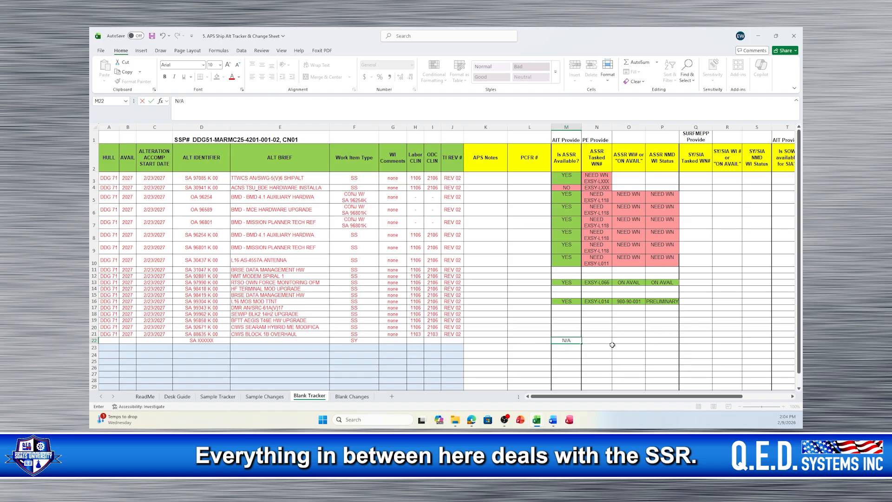
click(596, 341)
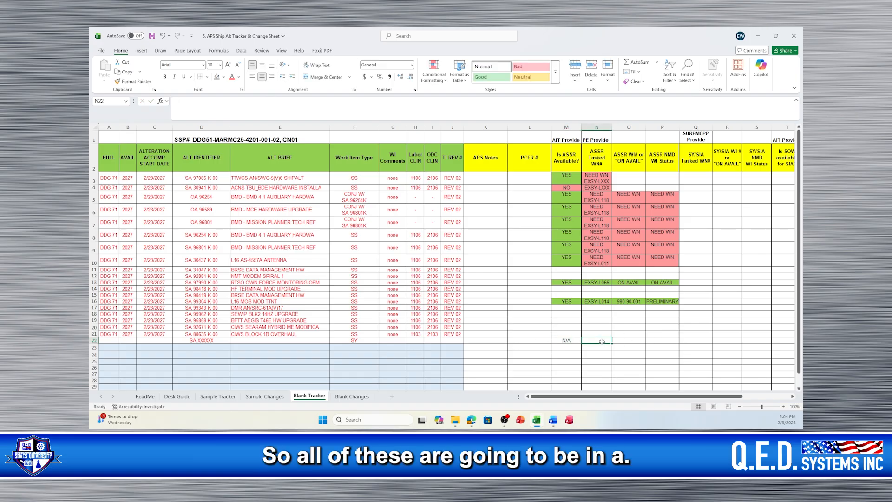
text(N/A)
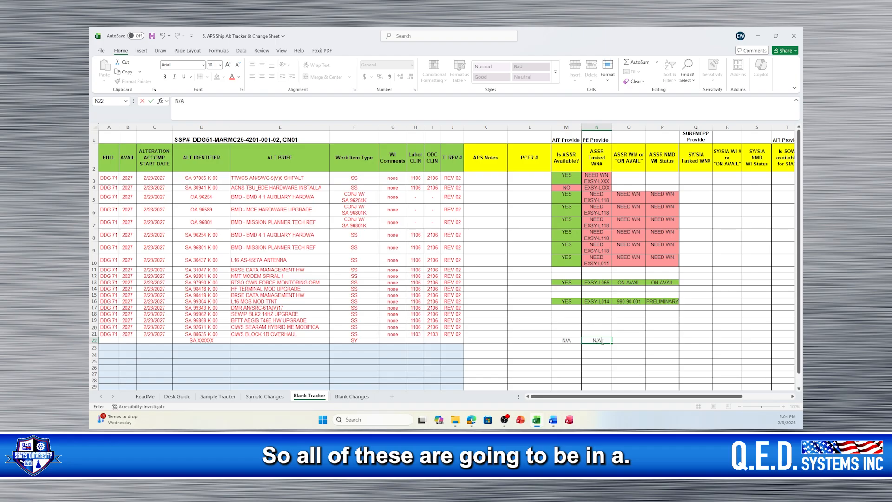
key(Tab)
text(N)
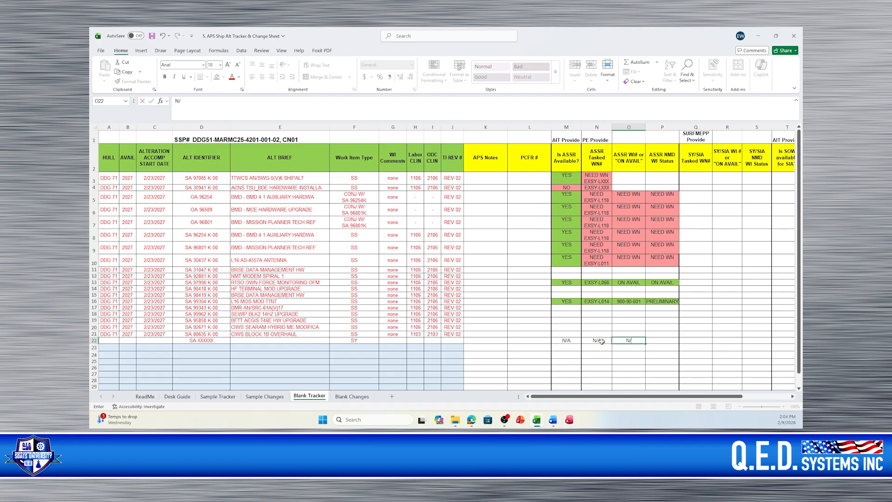
key(Tab)
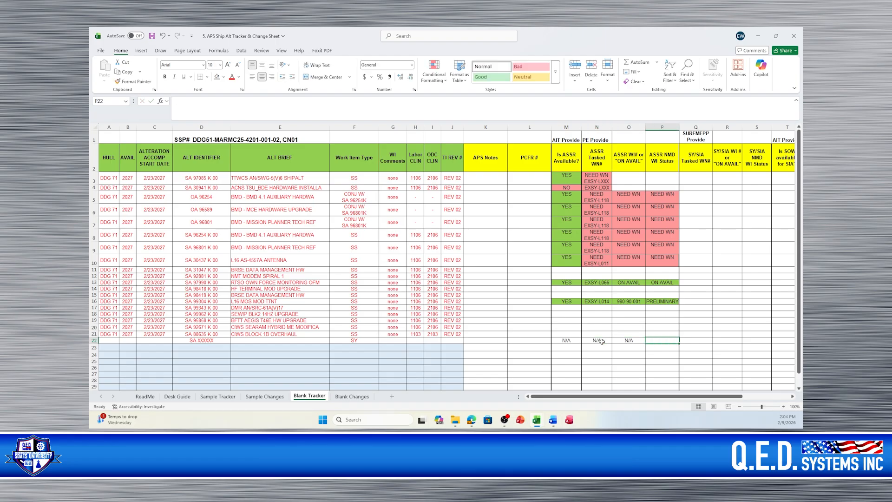
text(N)
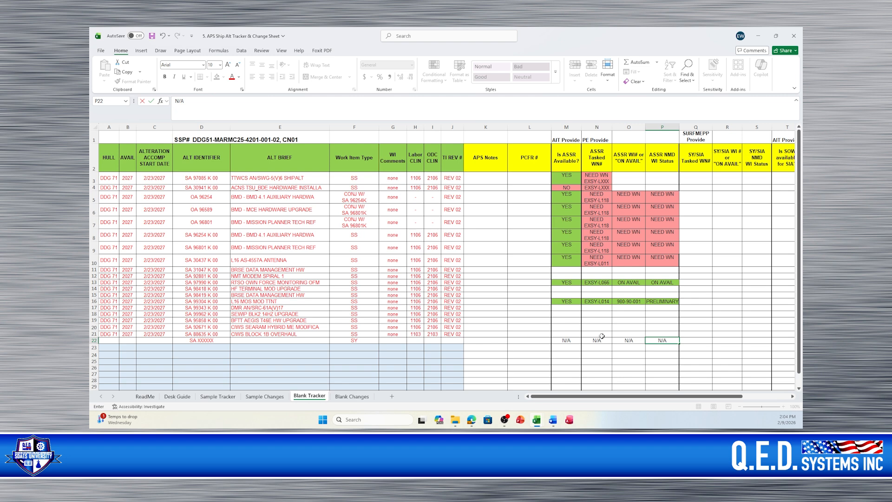
text(/A)
click(601, 334)
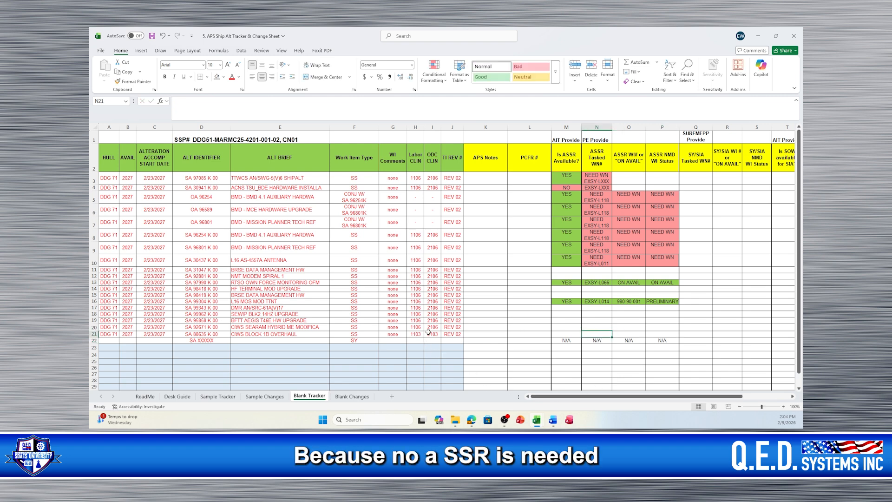
click(354, 341)
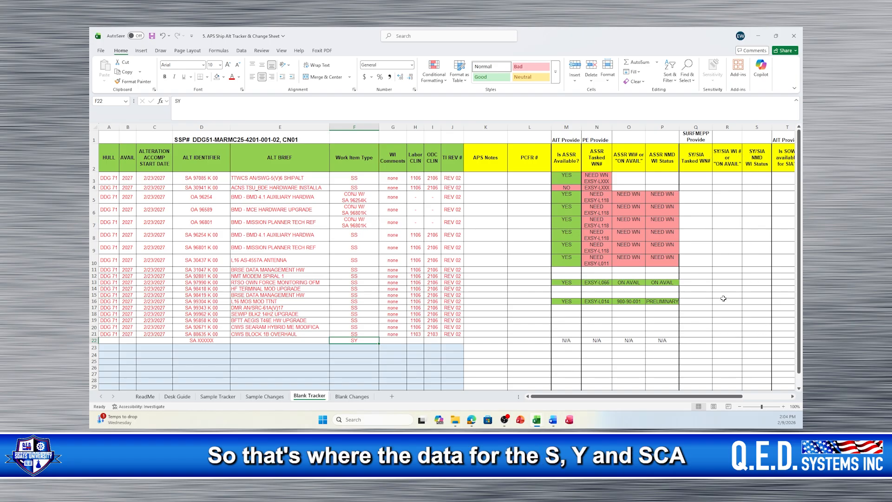
Check the SY type WN format in the Desk Guide, and enter NEED EXSA-ZXXX as the SY row's SY/SIA Tasked WN# in Q22.
click(179, 396)
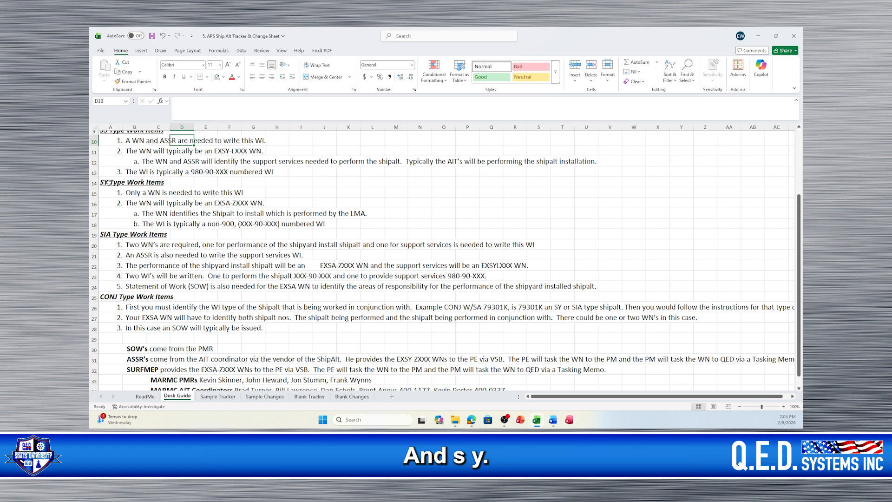
click(309, 396)
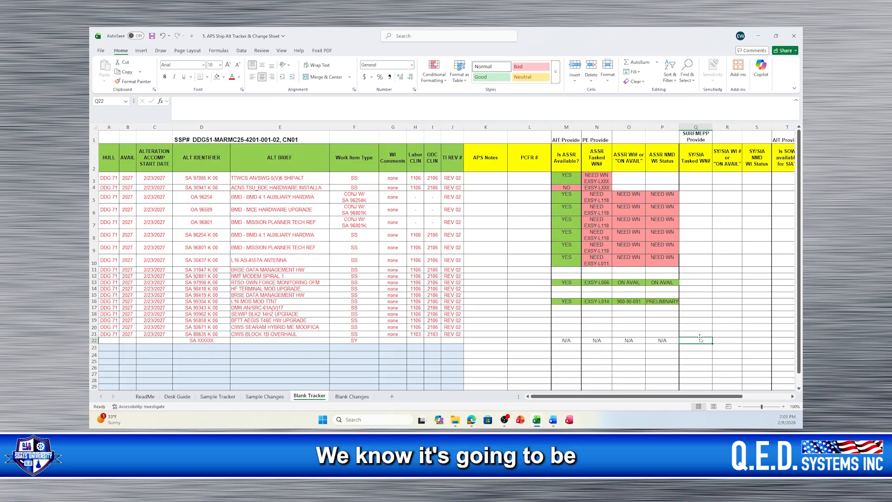
text(NEE)
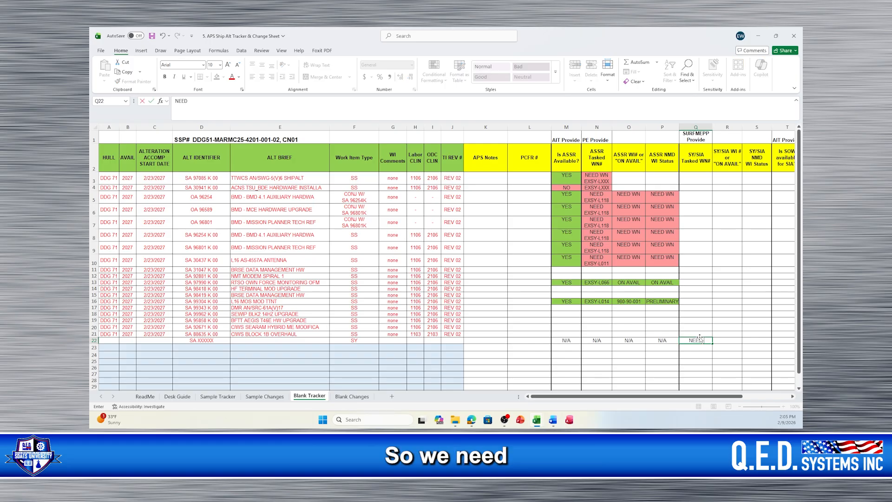
text(D EXS)
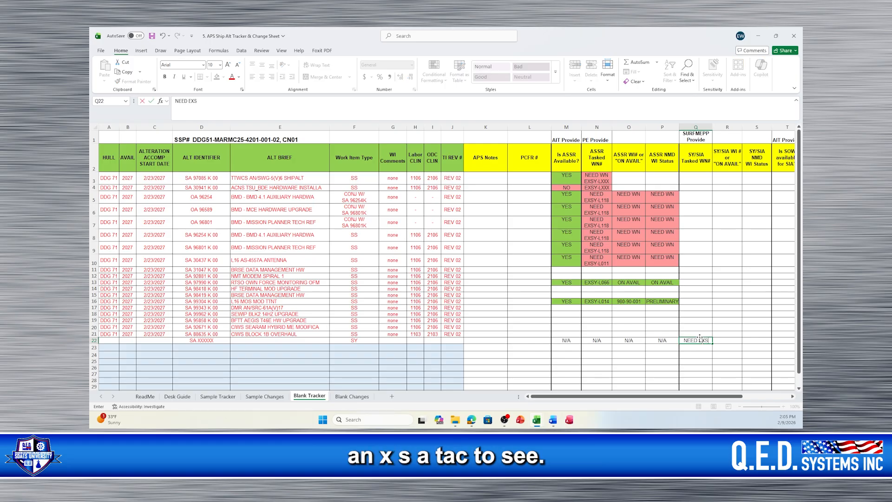
text(A-ZXXX)
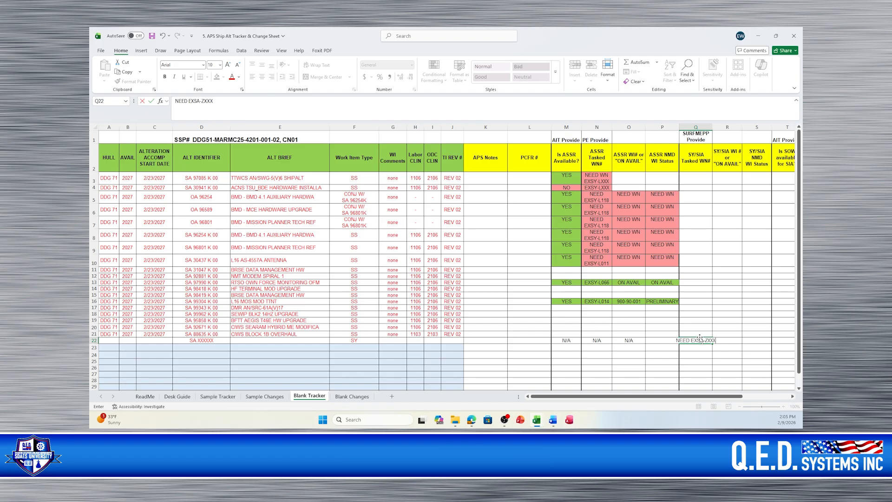
click(695, 276)
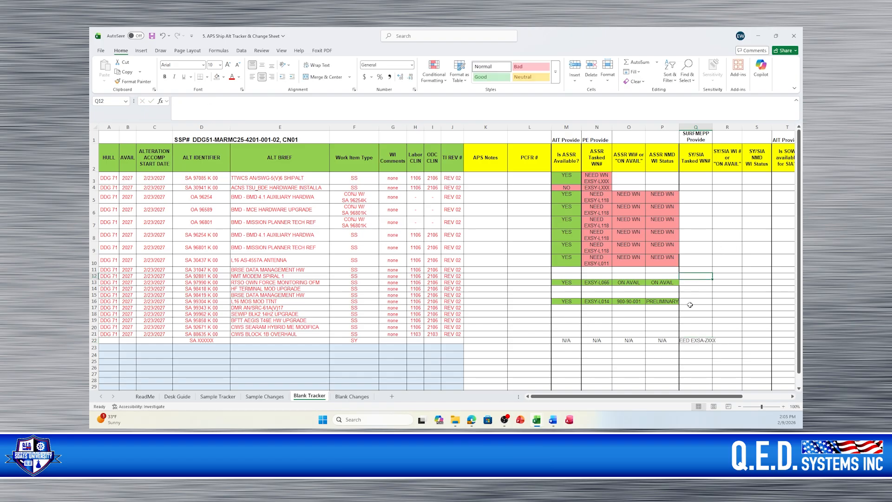
Split the Q22 text onto two lines, replacing the space between NEED and EXSA-ZXXX with a line break.
click(696, 341)
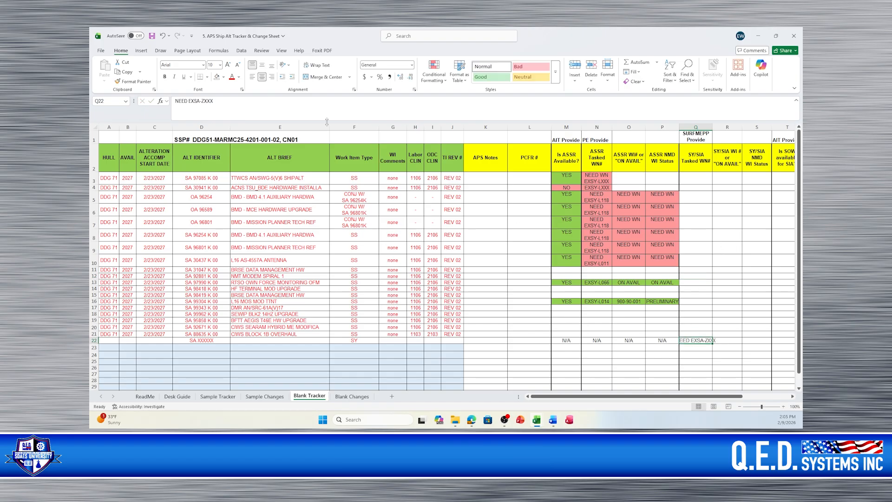
click(188, 100)
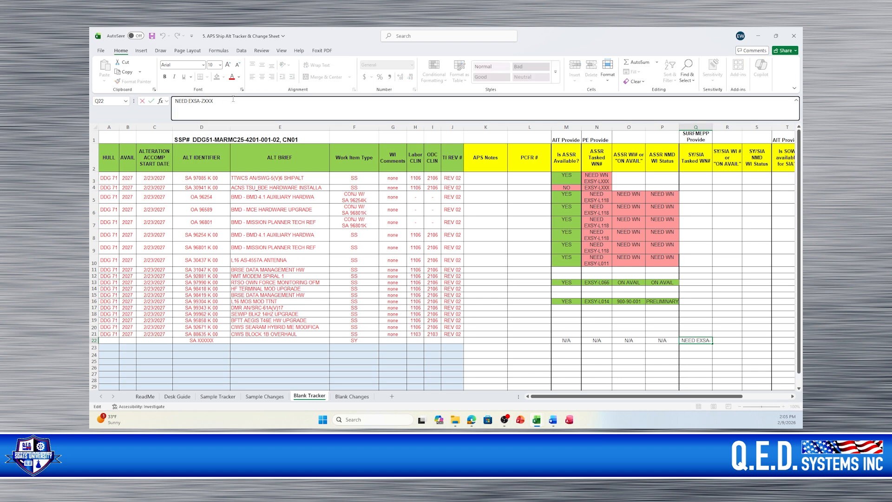
key(alt+Return)
key(Delete)
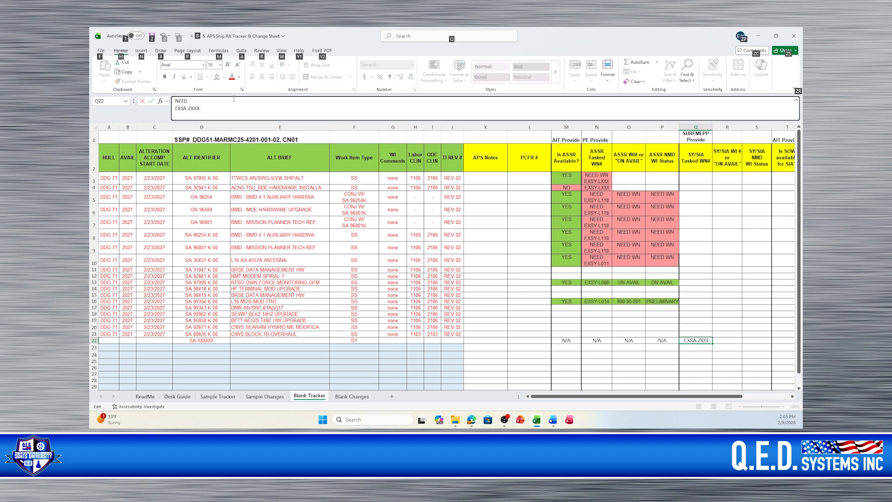
click(720, 307)
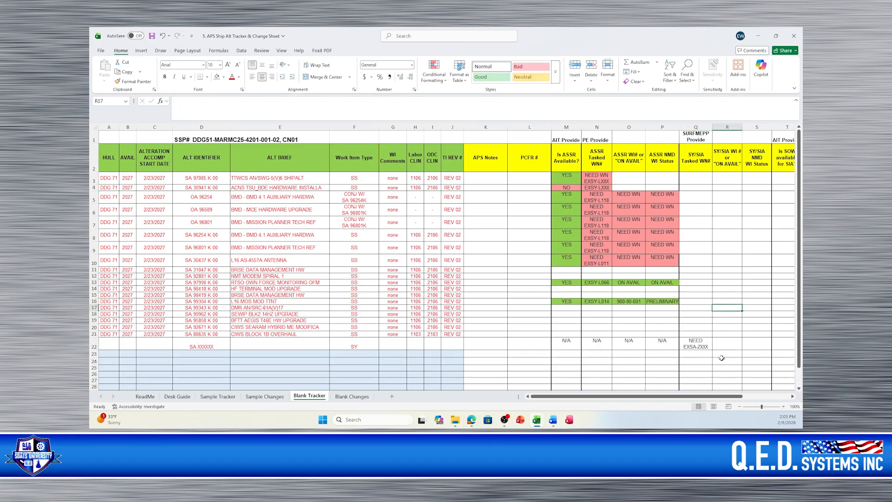
Fill cell Q22 with the same light red used for the other missing WN cells.
click(702, 349)
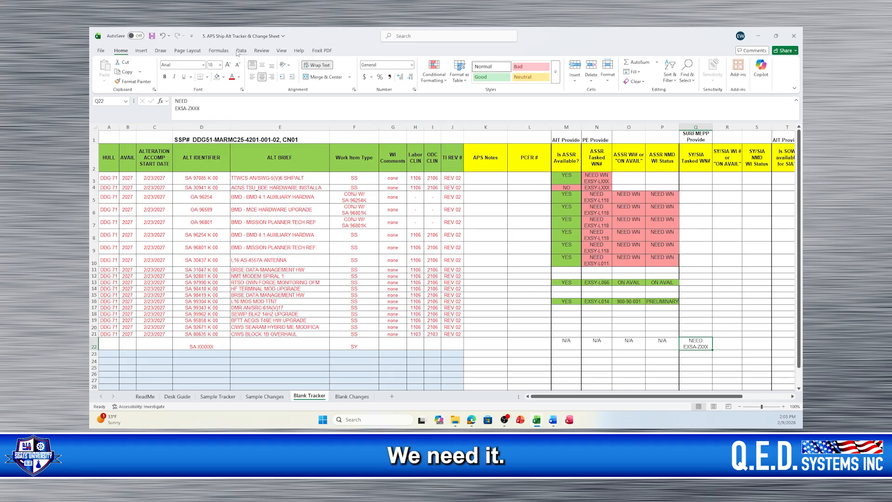
click(225, 77)
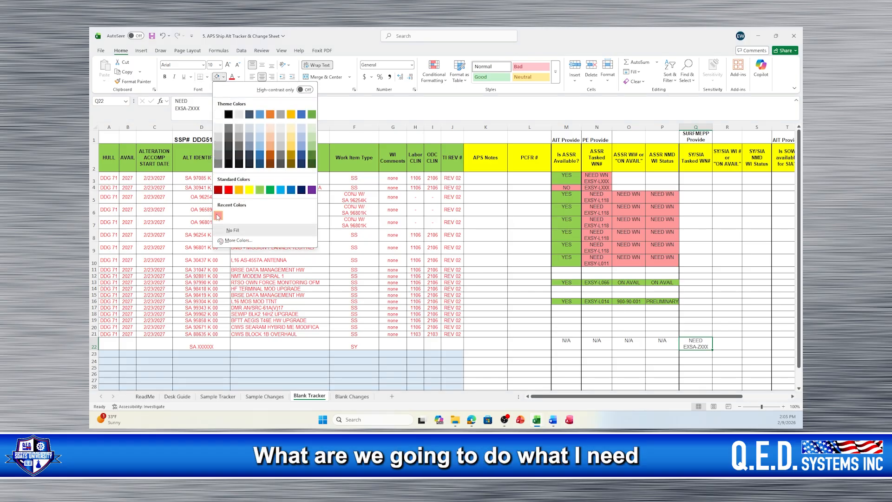
click(229, 173)
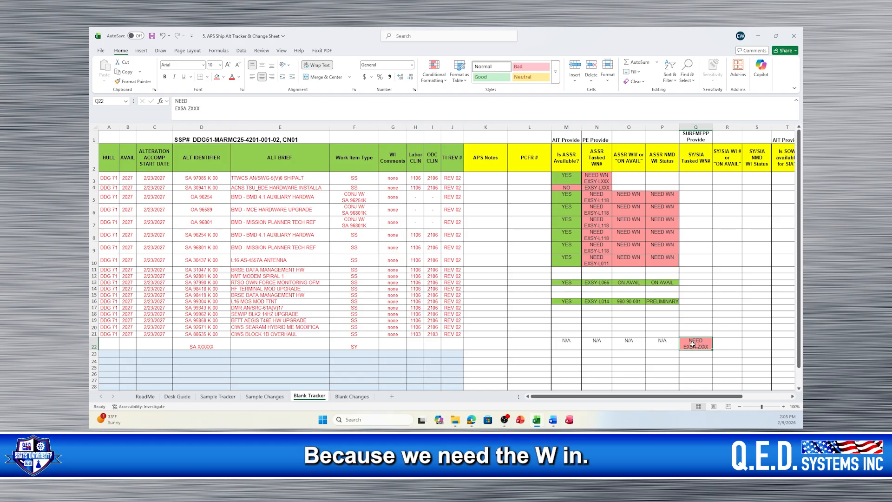
Enter NEED WN in the SY row's SY/SIA WI # cell, R22, and fill it with the same light red.
click(725, 163)
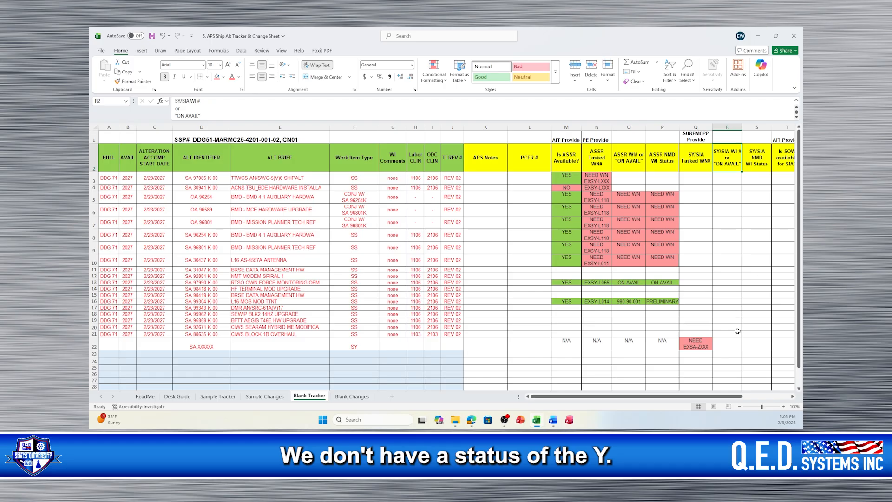
click(728, 345)
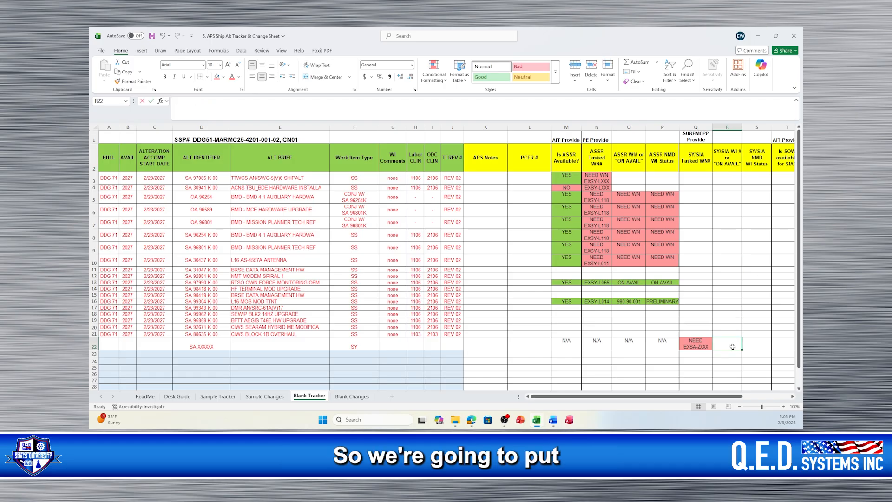
text(NEED W)
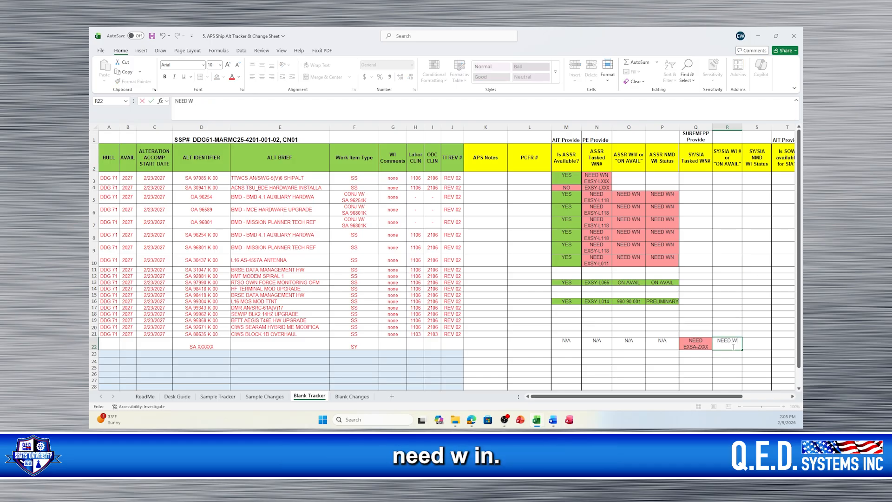
text(N)
key(Return)
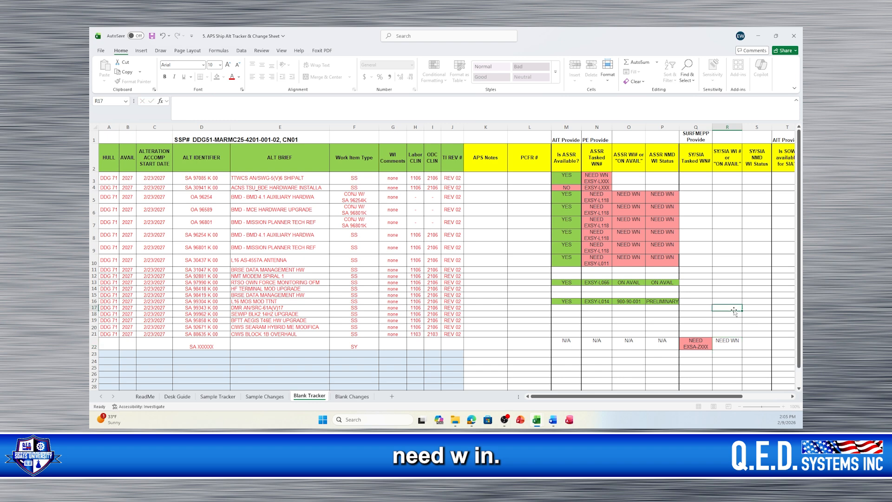
click(733, 347)
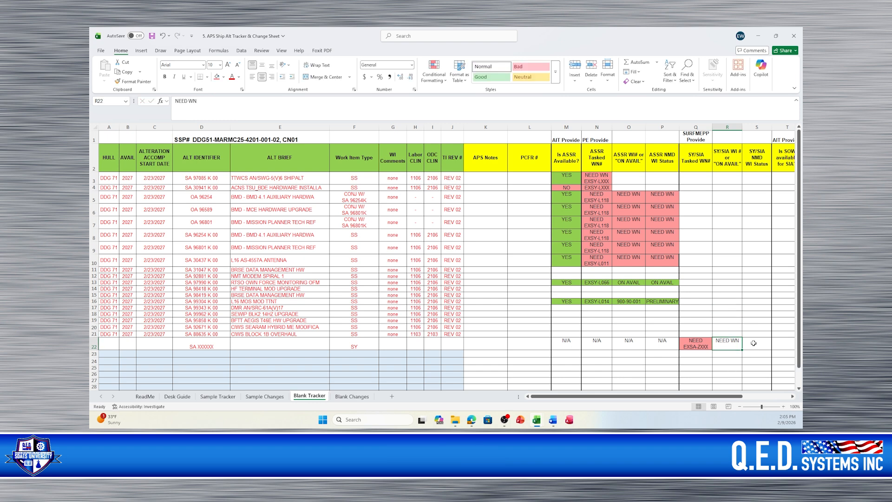
click(217, 77)
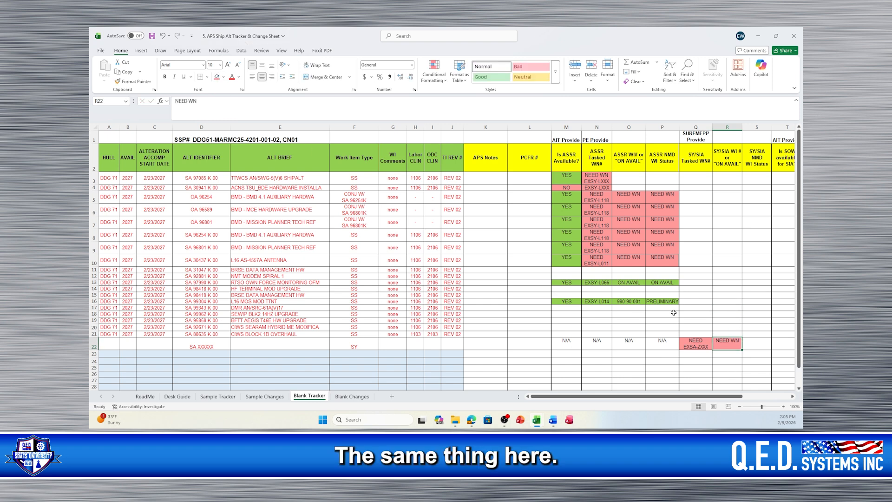
Enter Need WN as the SY/SIA NMD WI Status of the SY row, in S22.
click(754, 346)
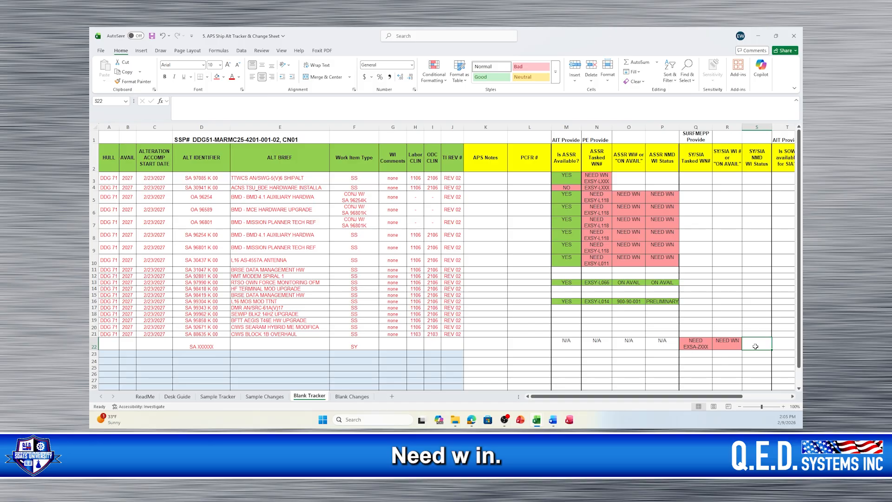
text(Need WN)
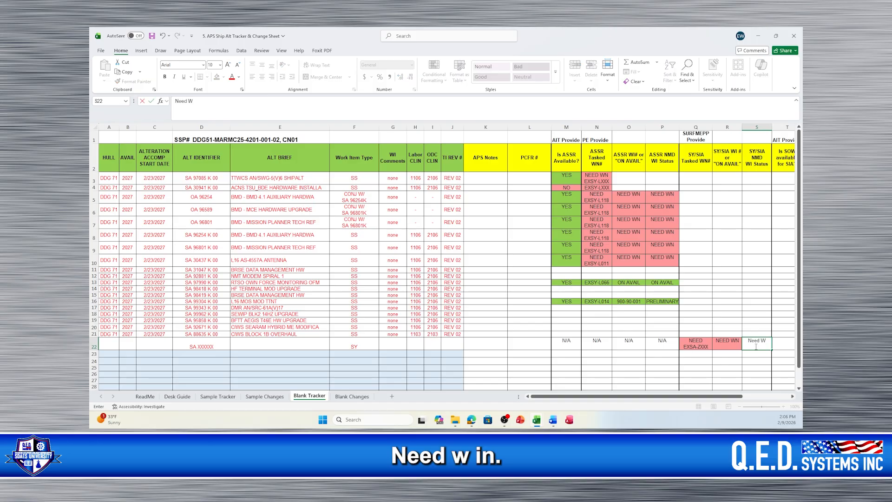
key(Return)
Check in the Sample Tracker sheet how the SY rows are filled in.
click(218, 396)
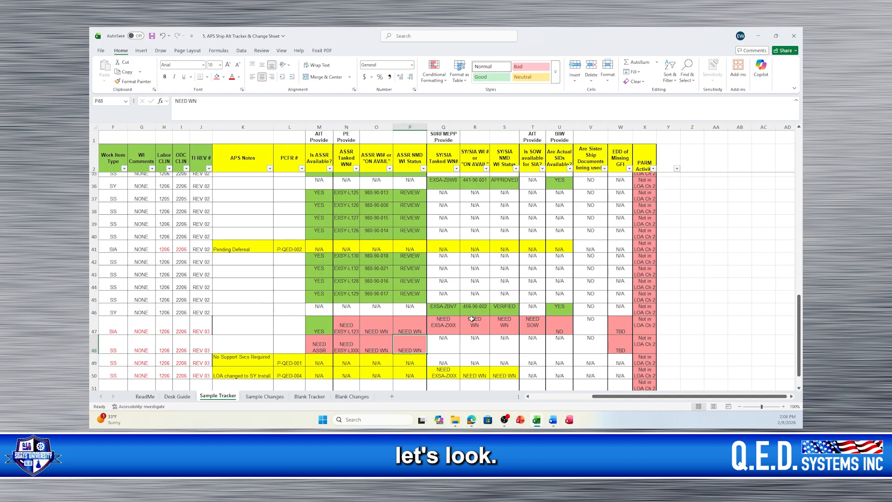
Enter SY as the work item type in row 23 of the Blank Tracker sheet.
click(177, 396)
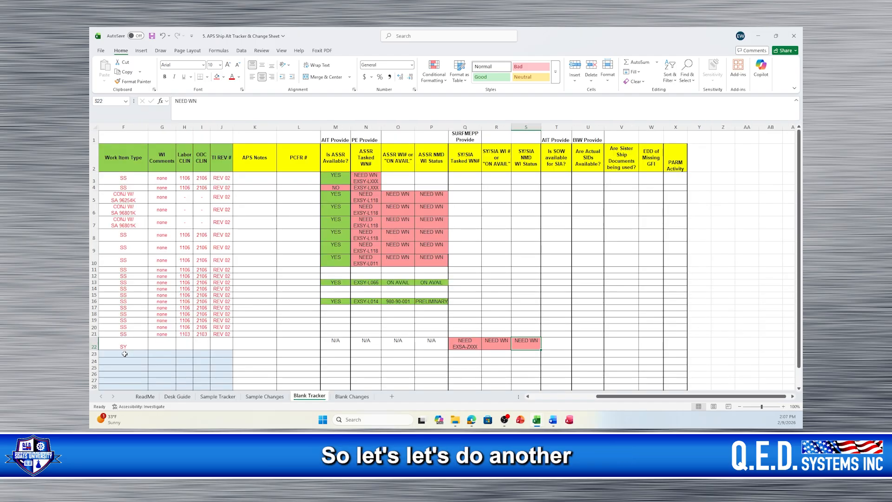
click(123, 353)
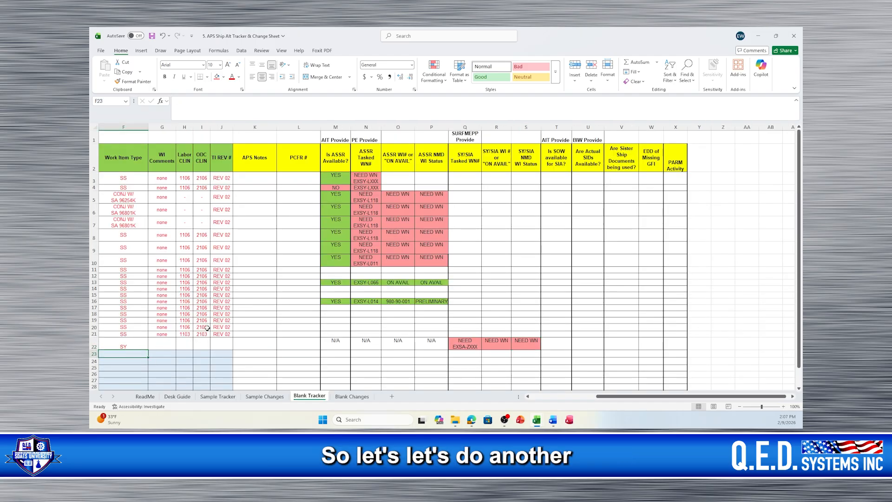
text(ST)
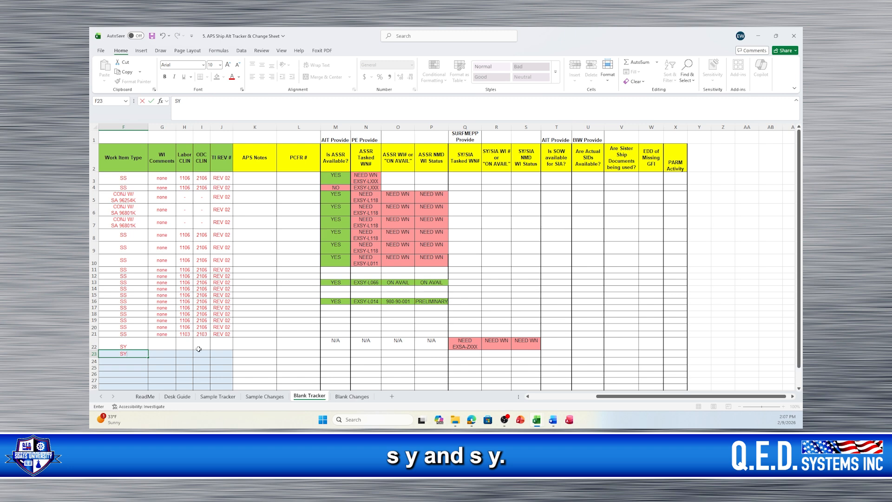
click(162, 367)
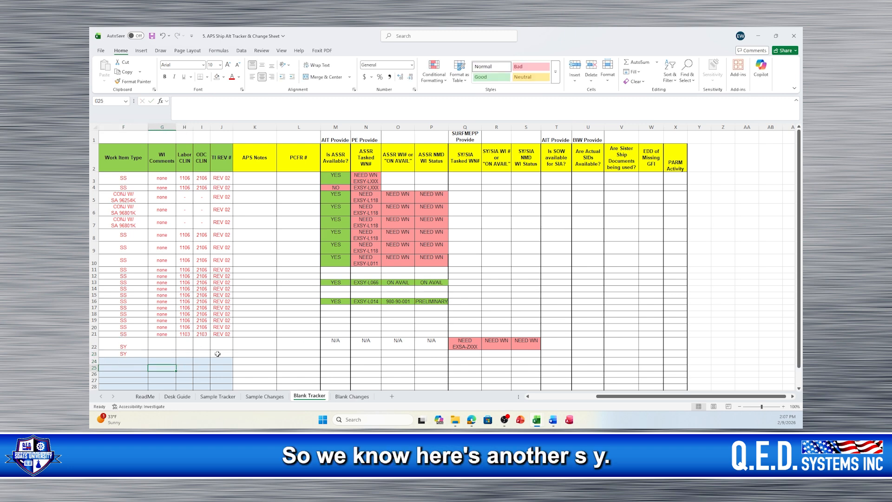
click(120, 354)
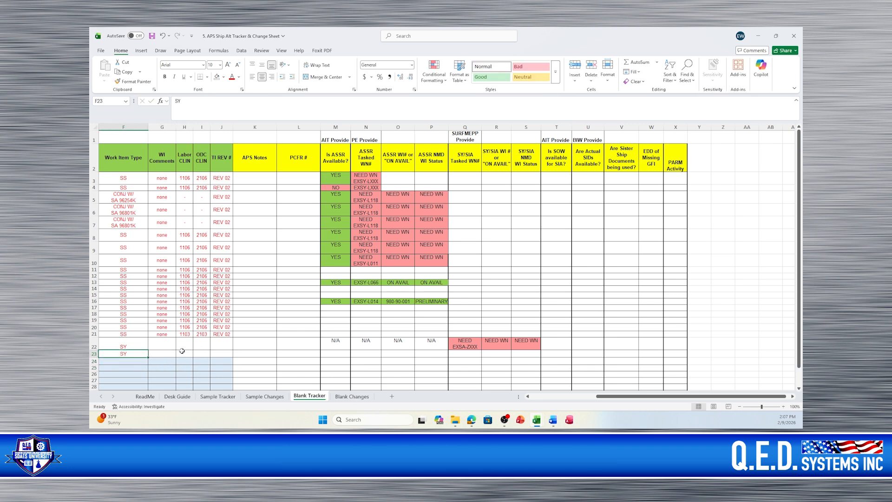
Copy the four N/A entries in the ASSR columns M to P of row 22 into row 23.
drag(335, 344, 424, 341)
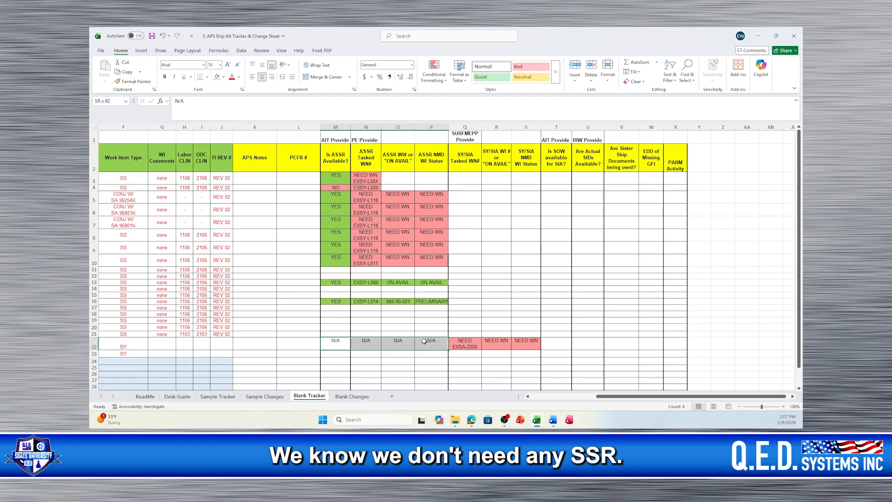
right_click(424, 341)
click(443, 138)
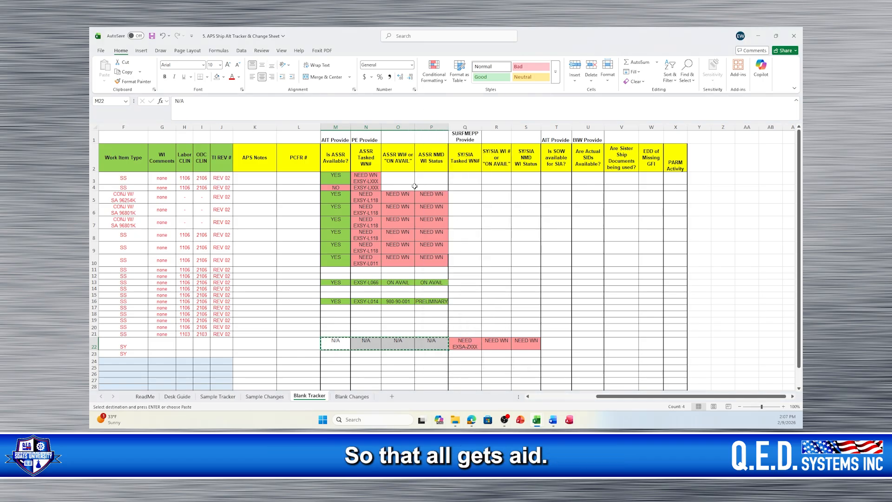
right_click(338, 355)
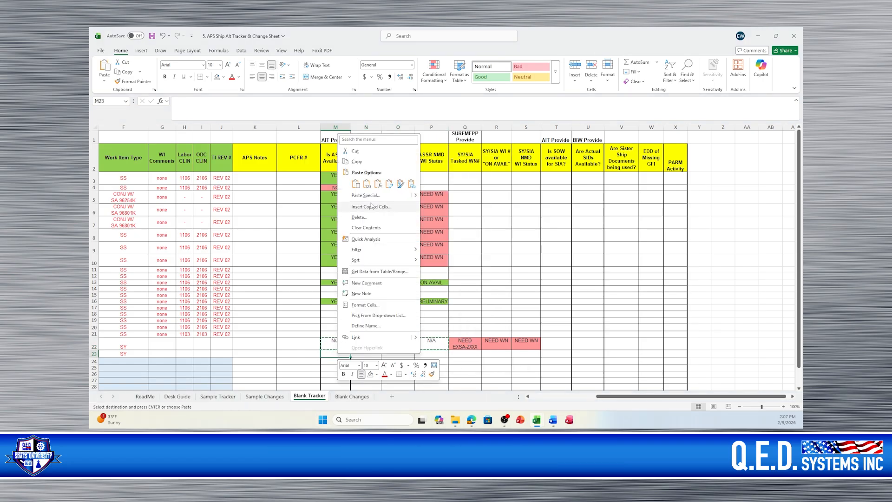
click(356, 184)
click(504, 367)
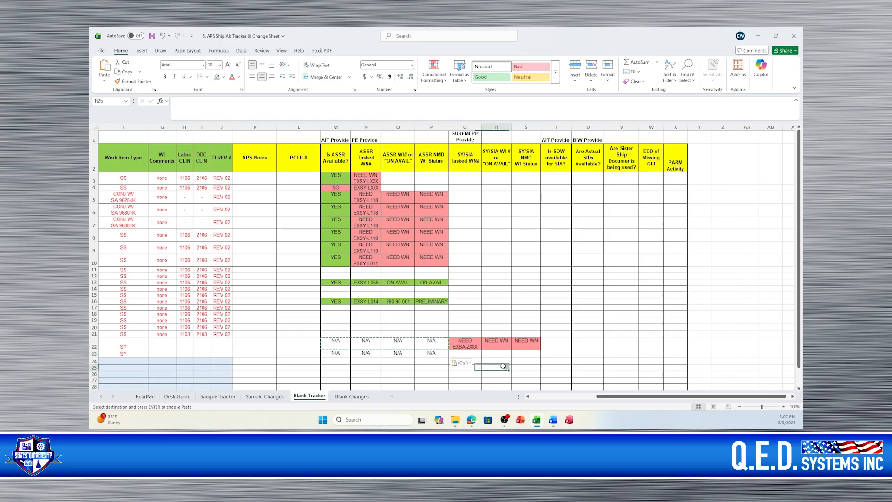
Enter EXSA-Z234 as the SY/SIA Tasked WN# in row 23 and fill the cell light green.
click(468, 355)
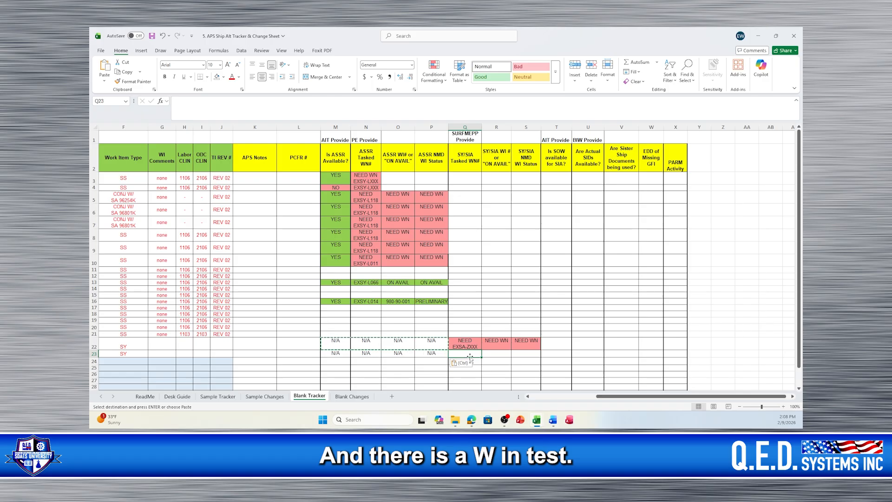
text(EXSA-Z)
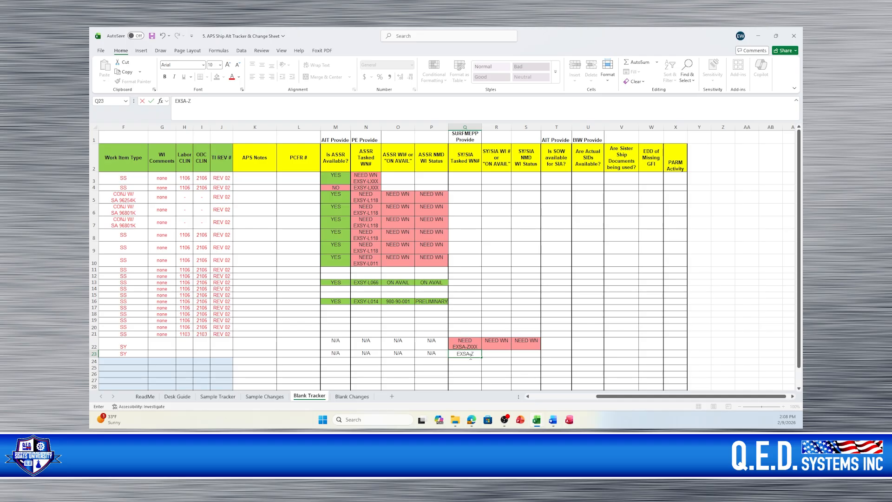
text(234)
click(470, 270)
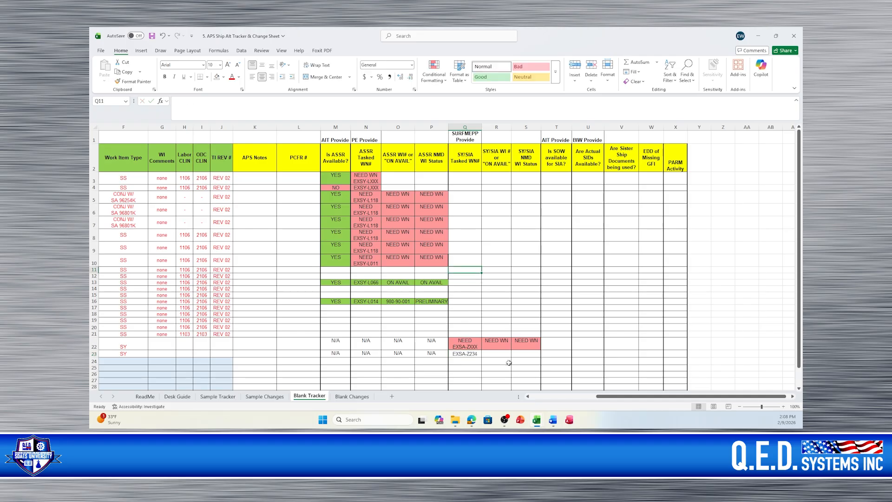
click(465, 355)
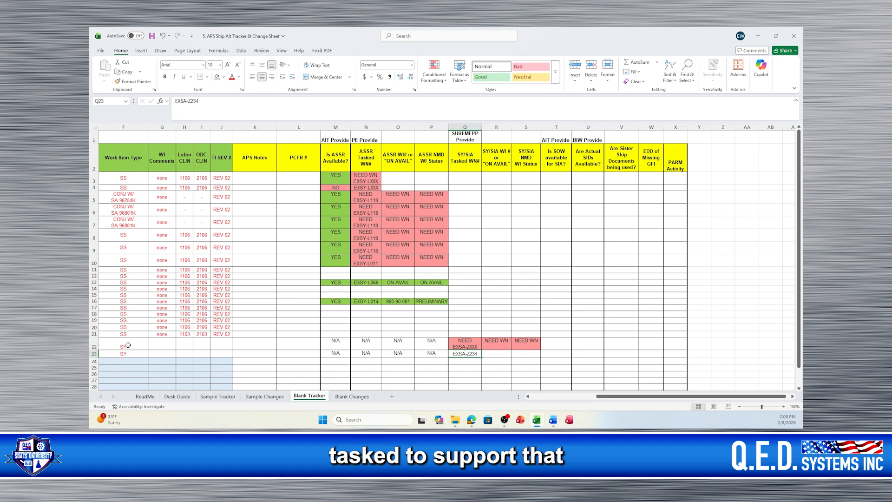
click(223, 77)
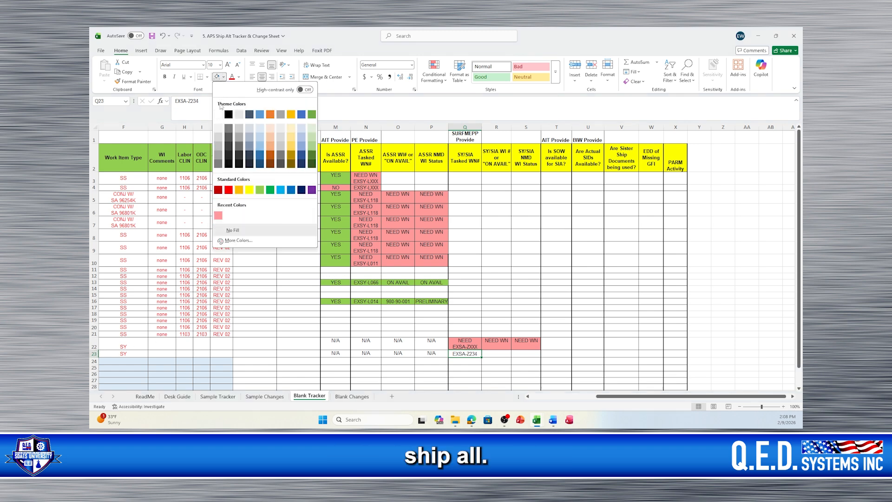
click(259, 190)
click(479, 370)
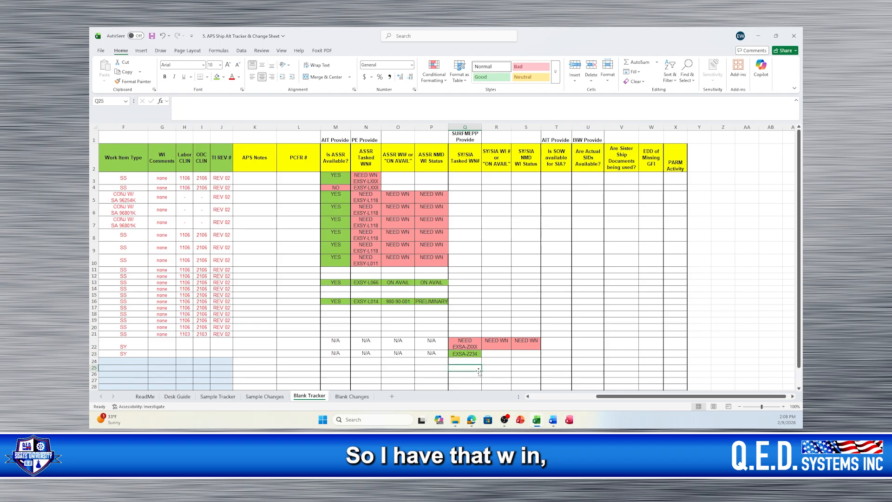
Enter ON AVAIL in row 23's SY/SIA WI # column and fill the cell light green.
click(497, 354)
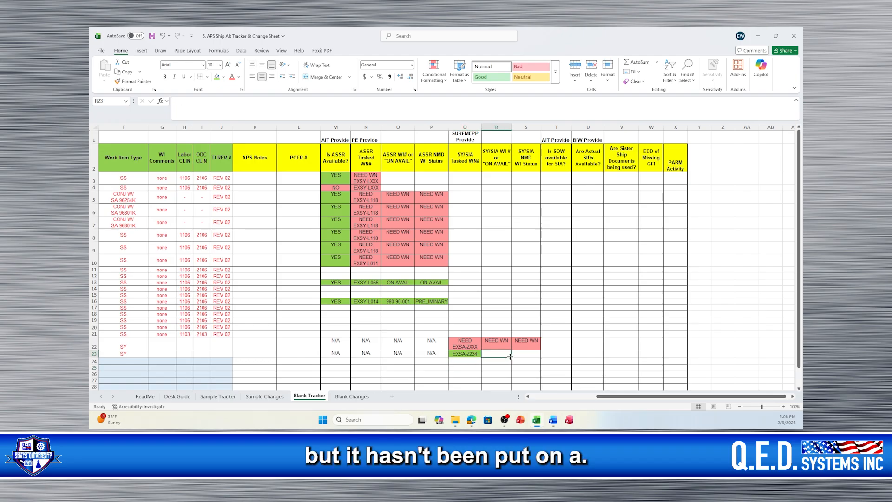
text(ON A)
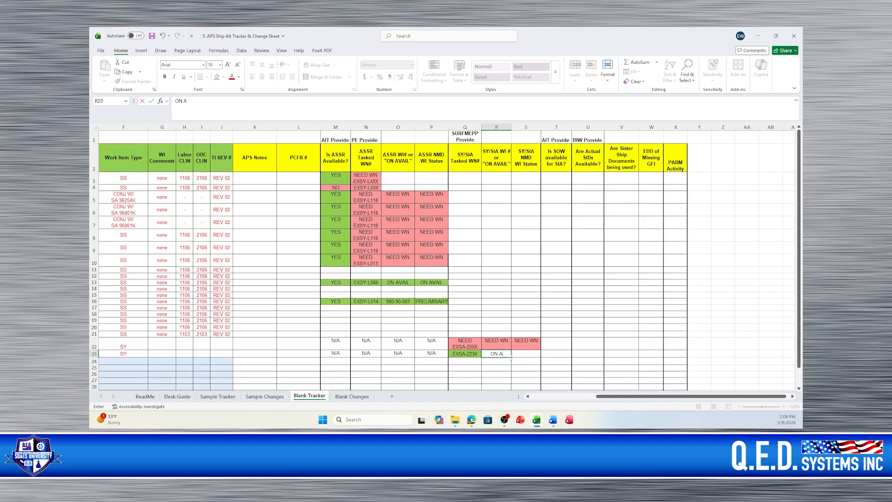
text(VAIL)
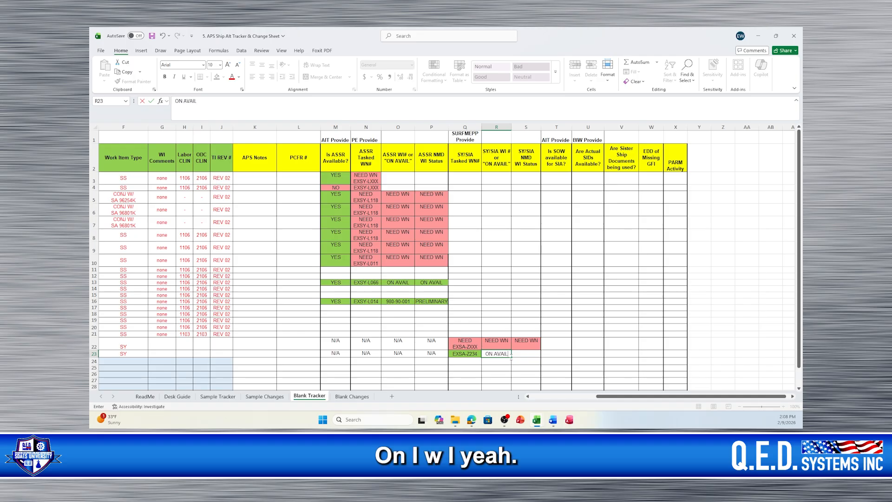
click(525, 290)
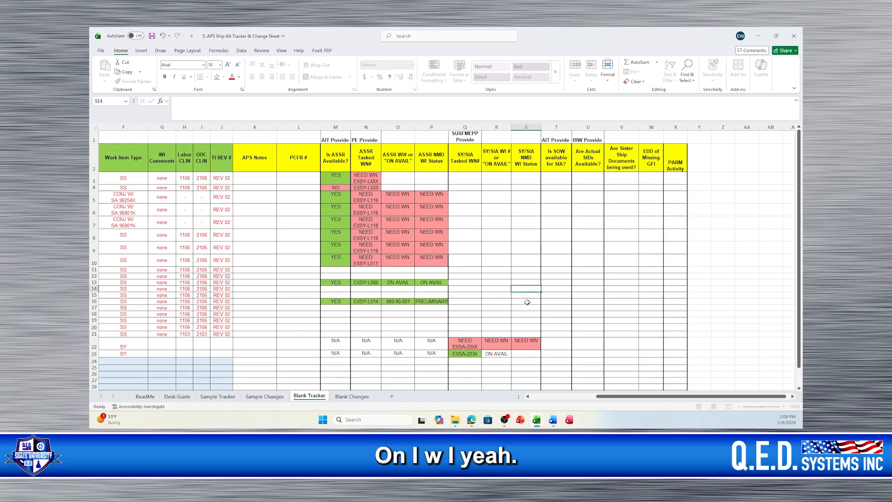
click(498, 354)
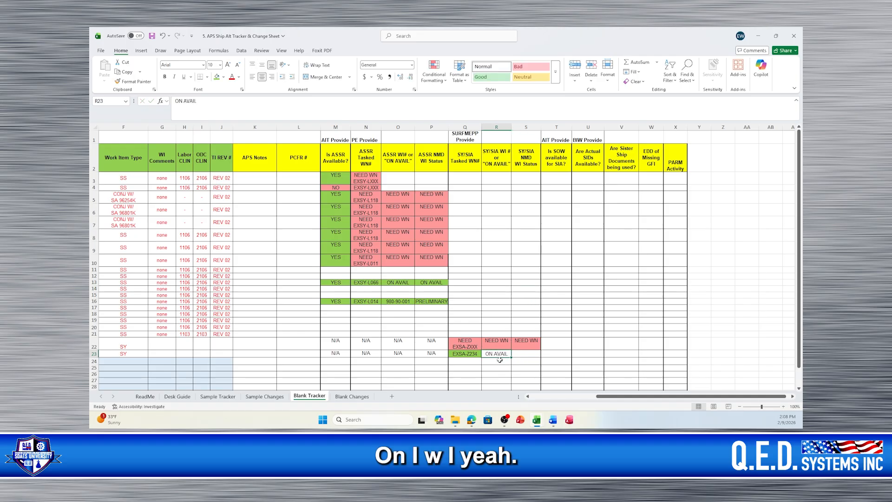
click(217, 77)
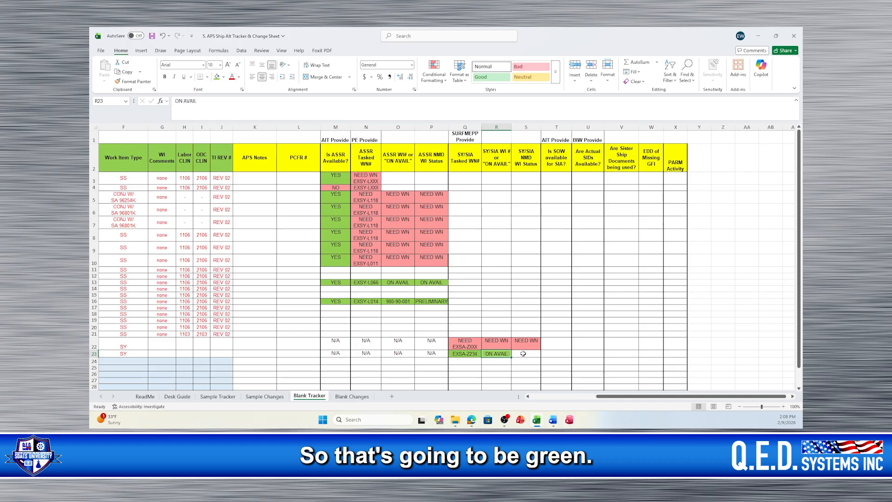
Set row 23's SY/SIA NMD WI Status to ON AVAIL with a light green fill.
click(523, 354)
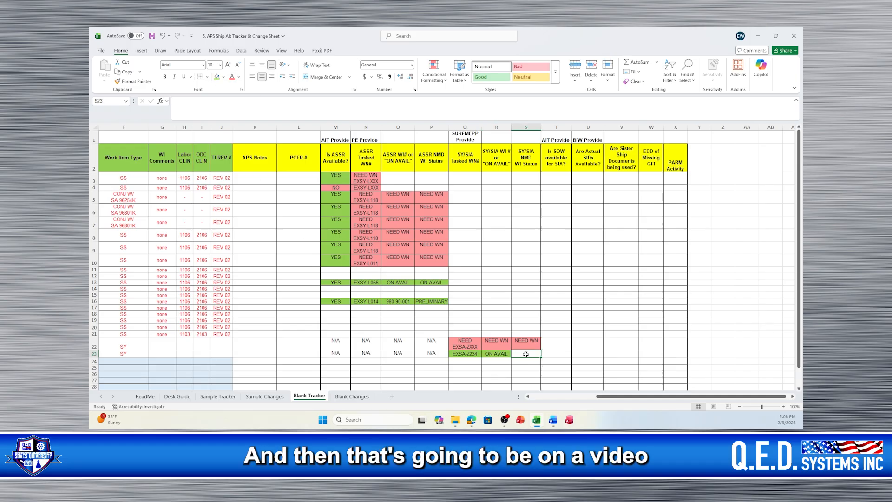
text(ON A)
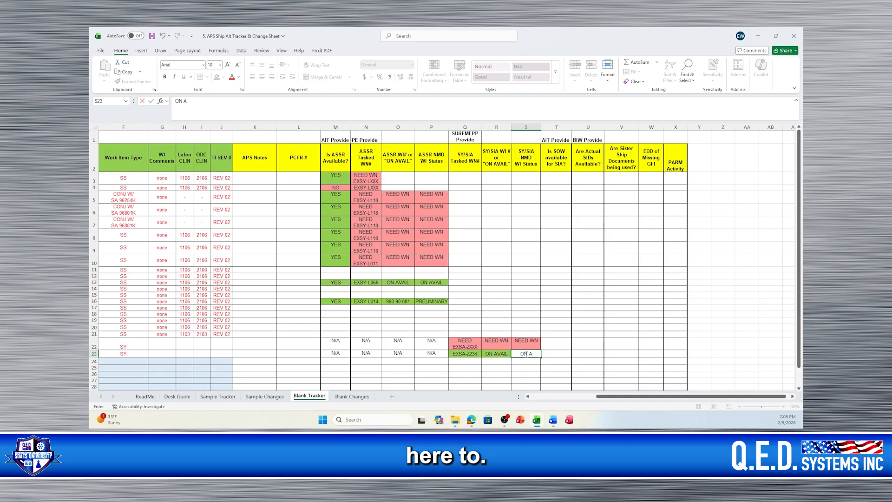
text(VAIL)
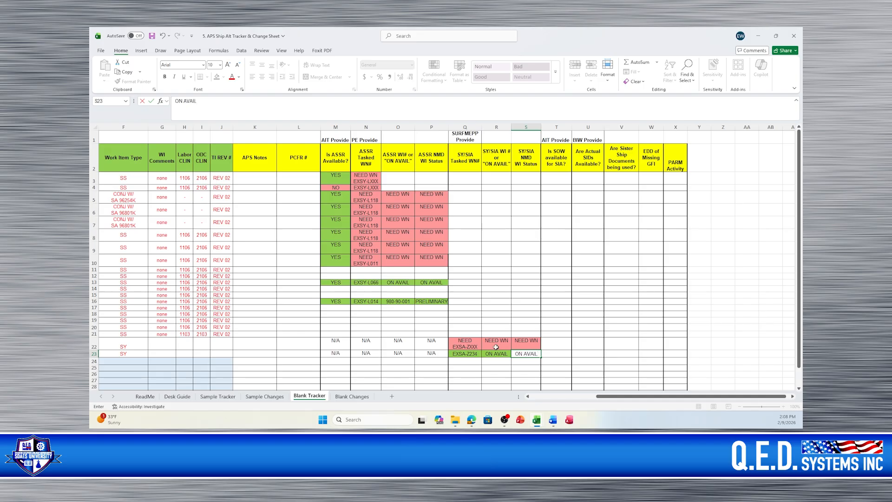
click(526, 259)
click(530, 354)
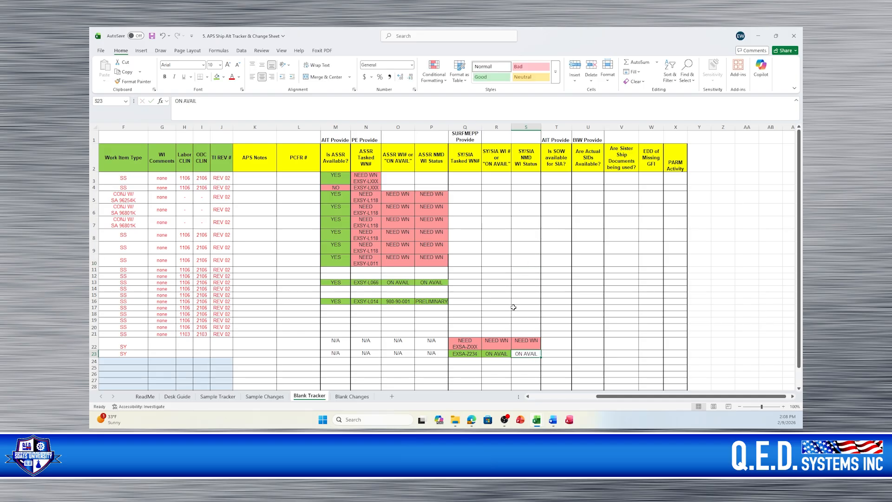
click(217, 77)
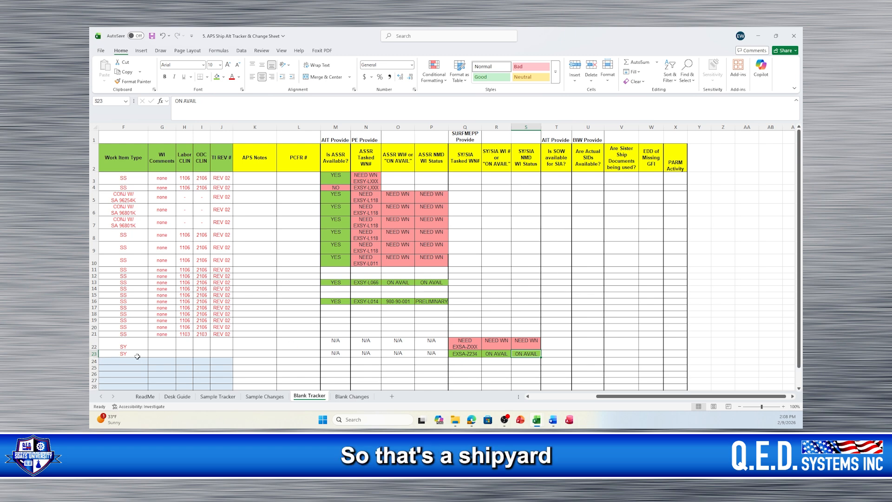
click(460, 354)
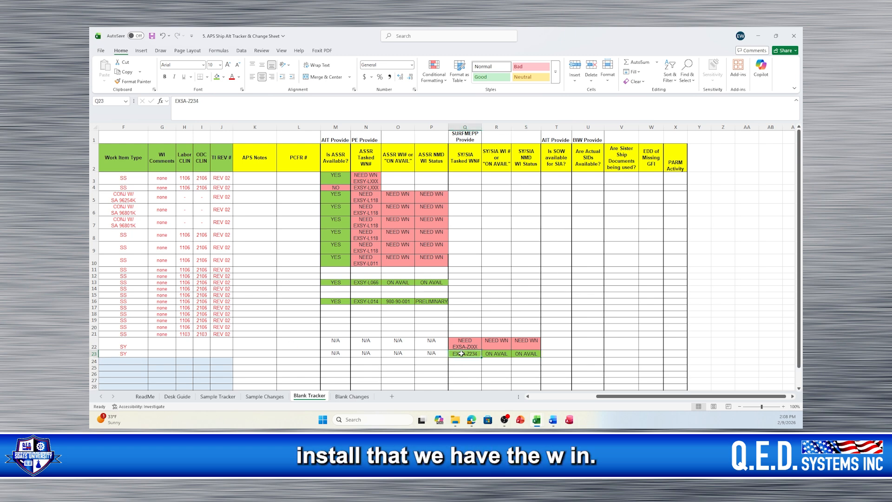
click(498, 355)
click(528, 353)
click(504, 356)
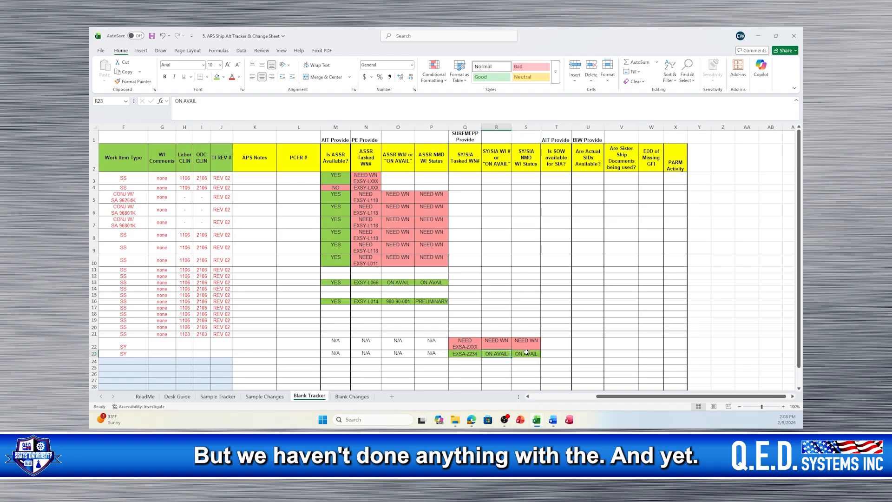
click(526, 353)
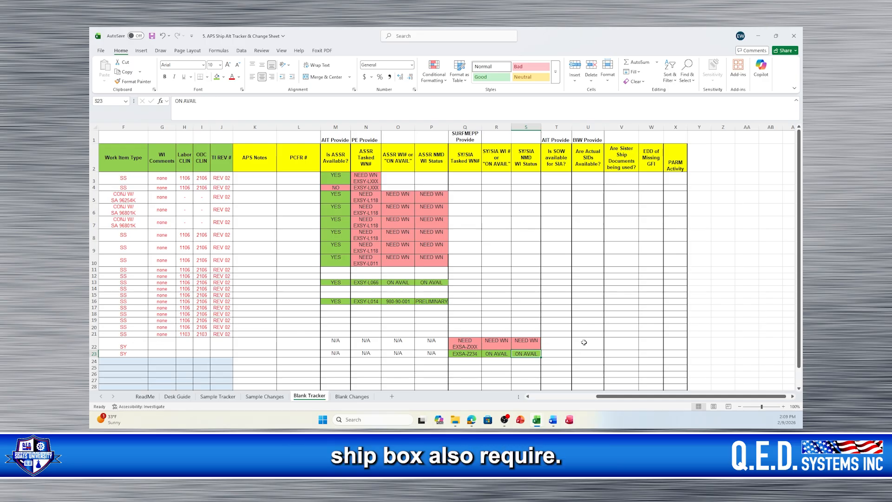
Mark the SOW availability for SIA as NO in row 22 and YES in row 23.
click(560, 344)
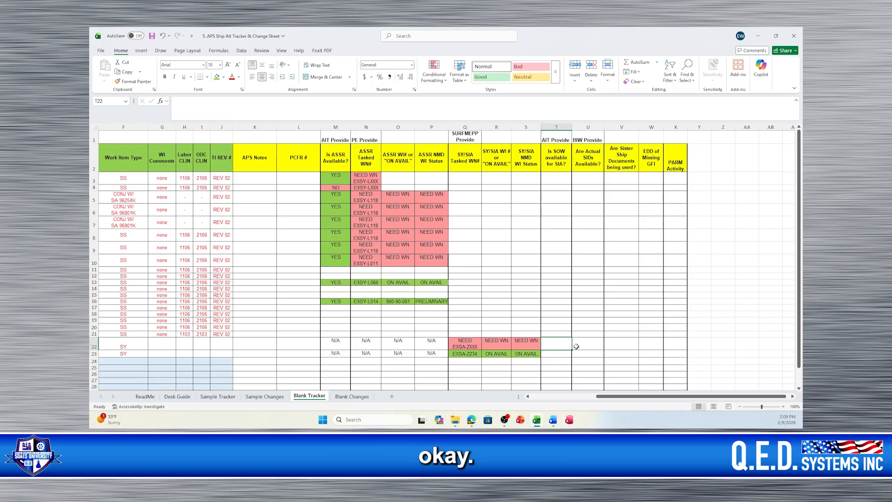
text(NO)
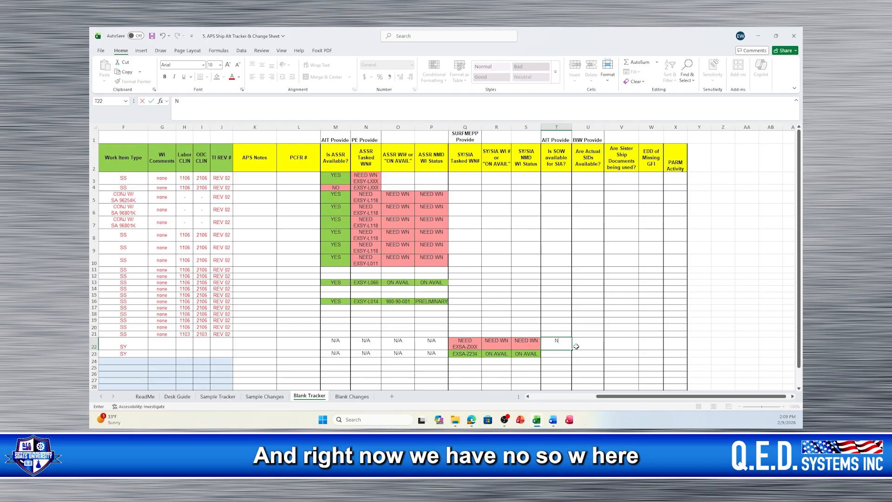
click(553, 354)
text(YES)
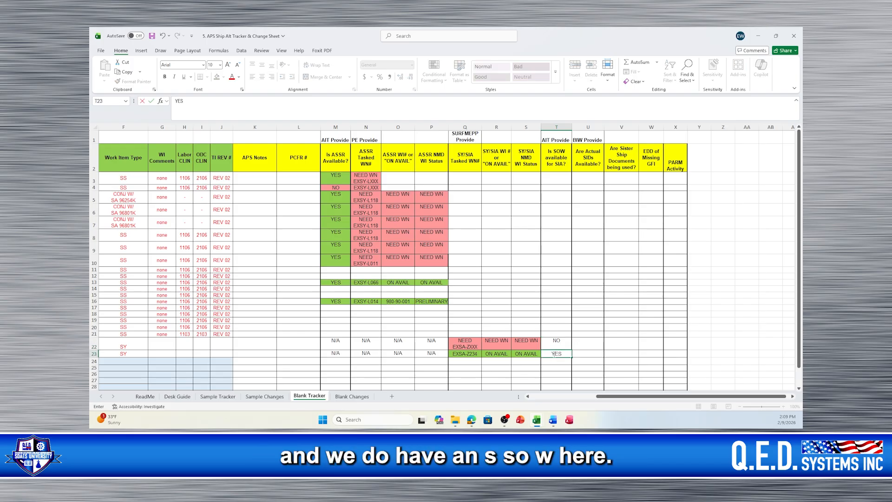
click(481, 324)
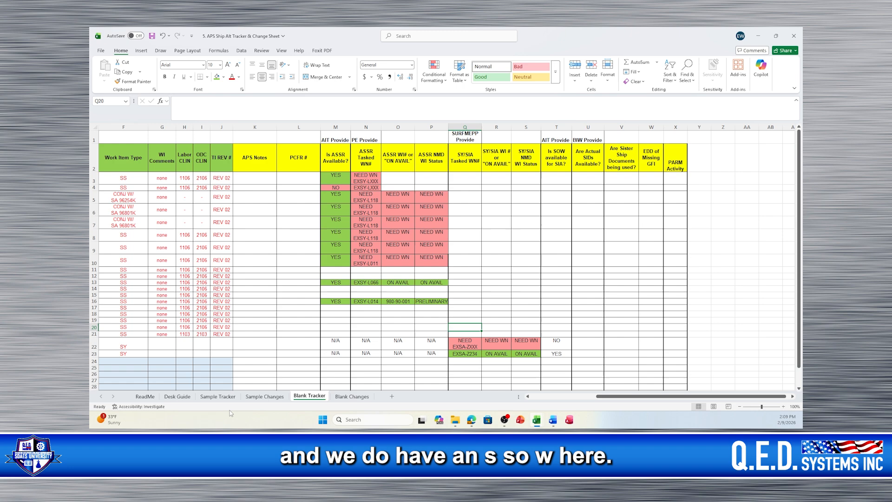
Look up in the Desk Guide sheet where SOWs come from and highlight that row.
click(177, 397)
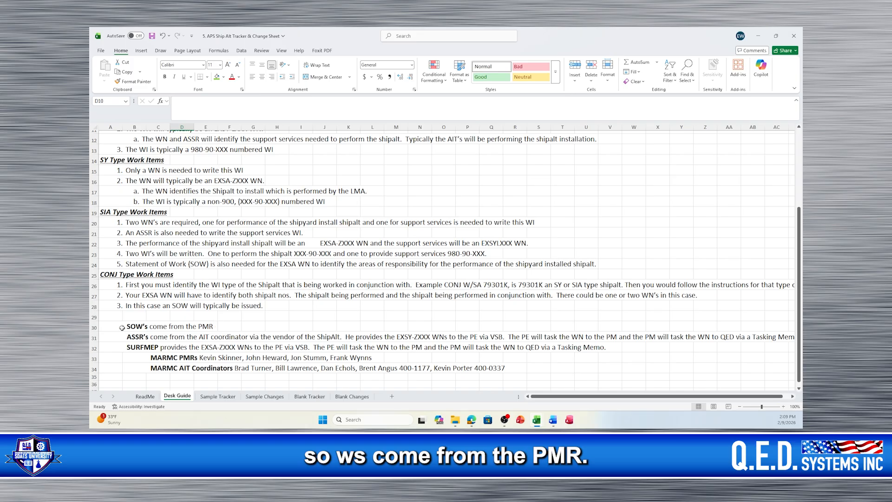
click(94, 328)
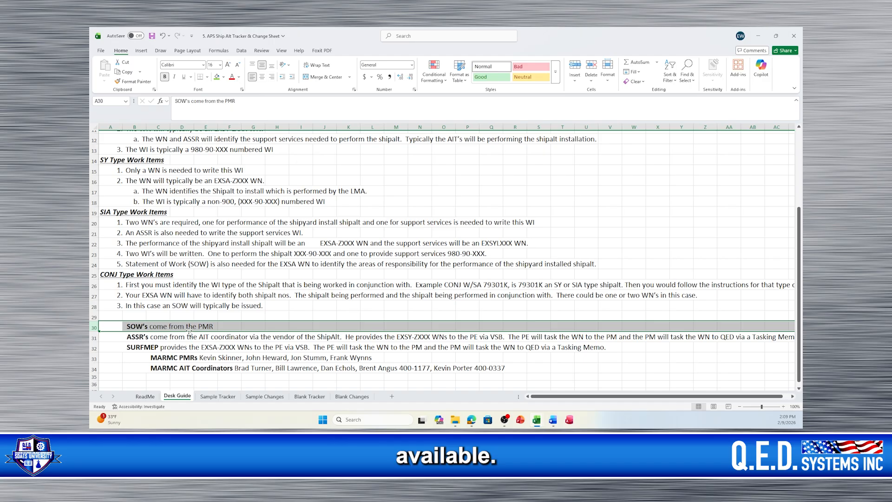
Consult the Sample Tracker sheet and set the SOW availability for SIA to N/A in rows 22 and 23 of Blank Tracker.
click(217, 396)
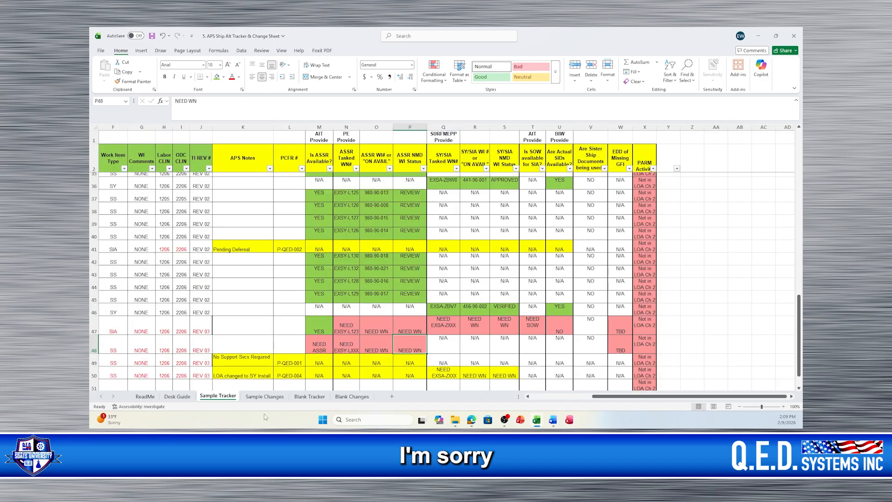
click(306, 397)
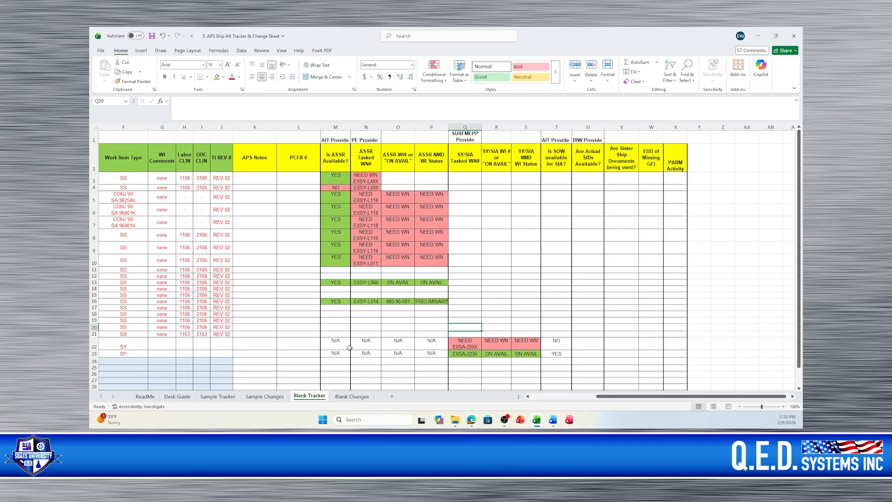
click(560, 343)
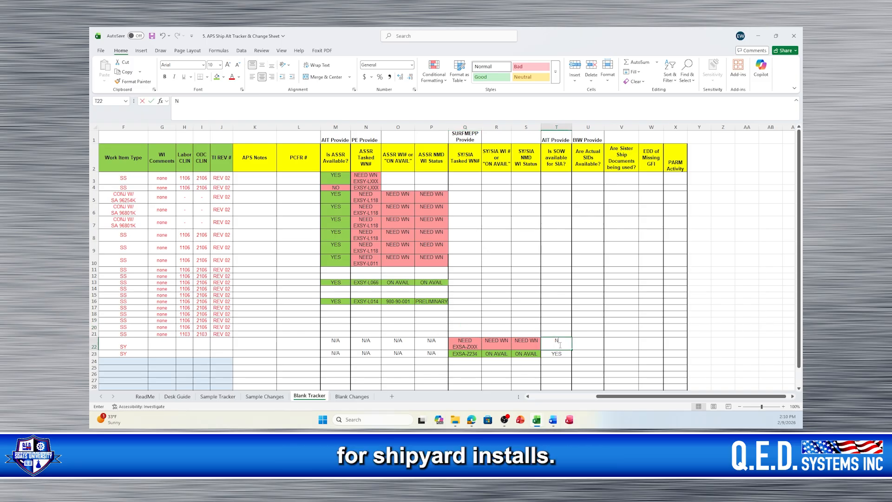
text(N)
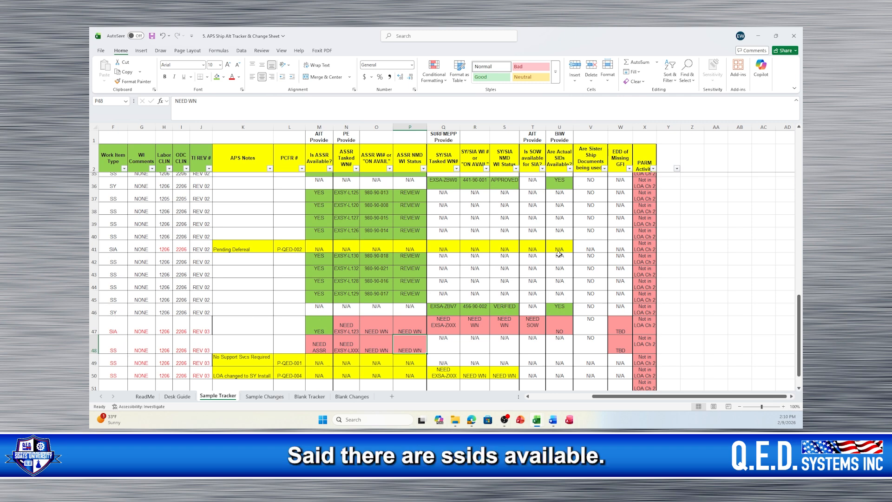
Check the actual SIDs column in Sample Tracker, and enter actual SIDs availability in Blank Tracker as NO for row 22 and YES for row 23.
click(561, 314)
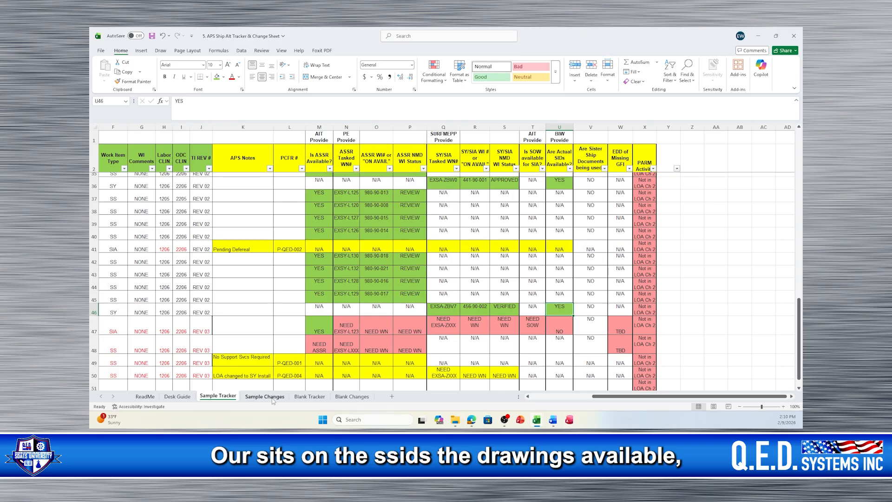
click(301, 398)
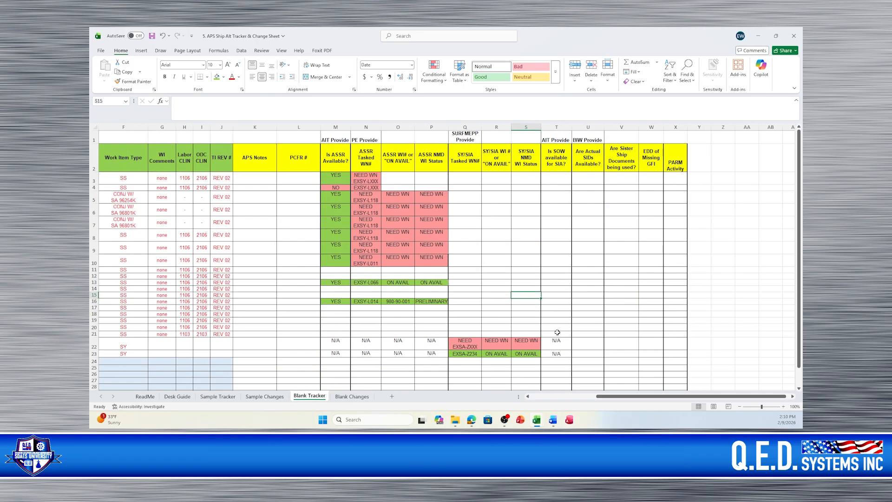
click(589, 343)
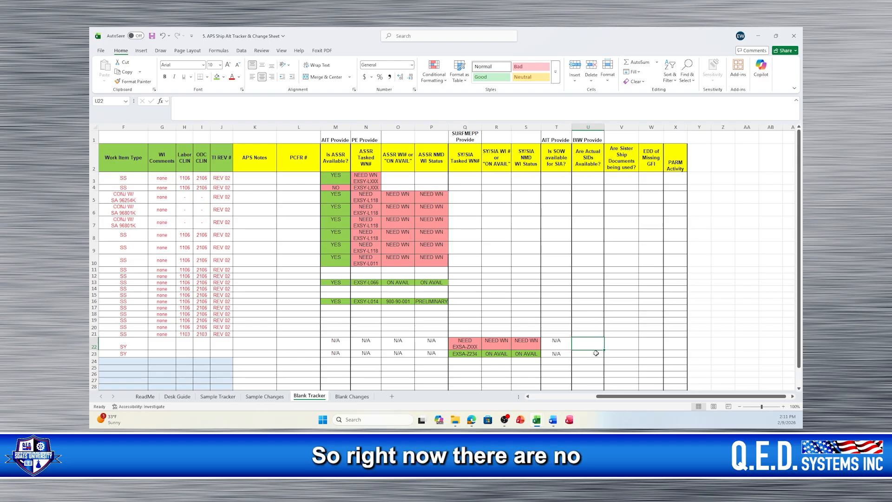
text(NN)
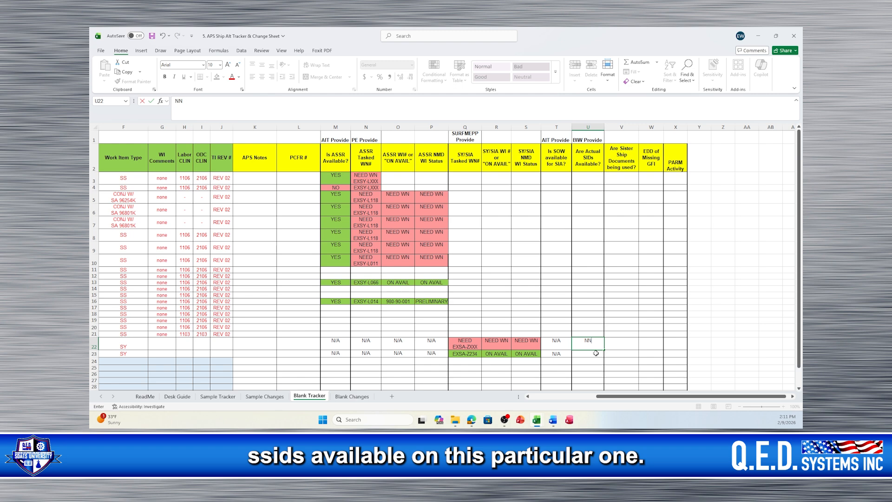
key(BackSpace)
key(BackSpace)
key(BackSpace)
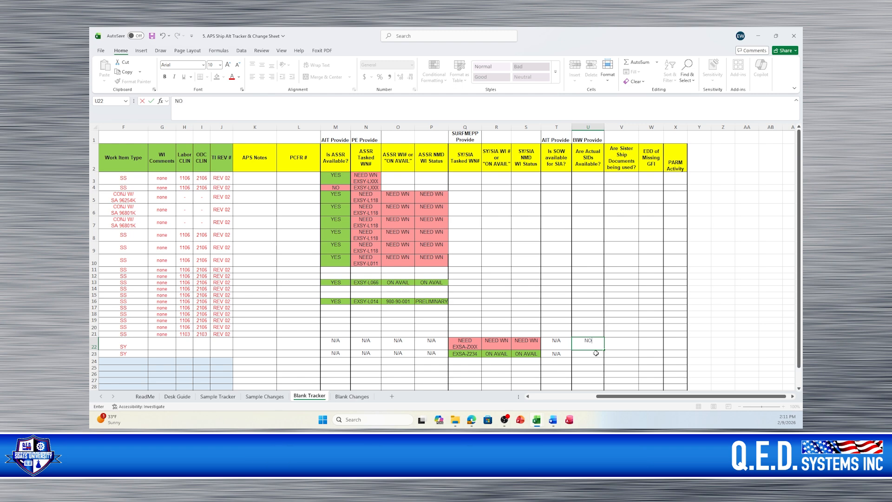
key(Return)
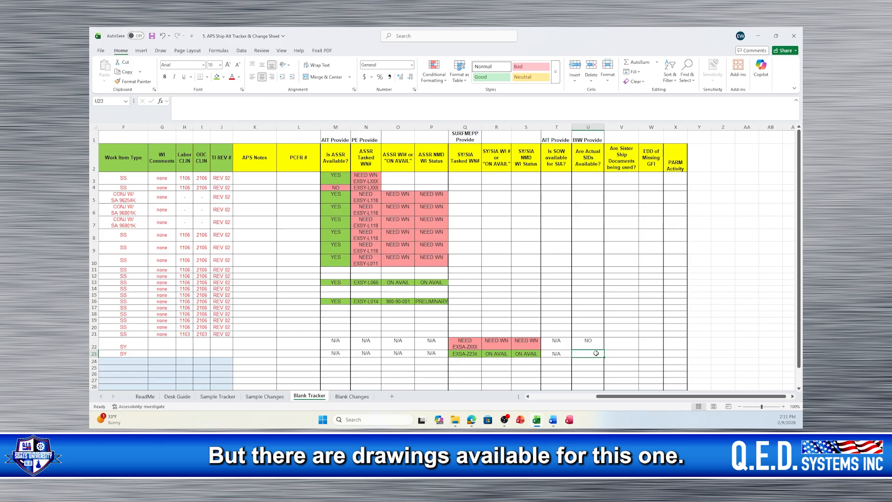
text(YES)
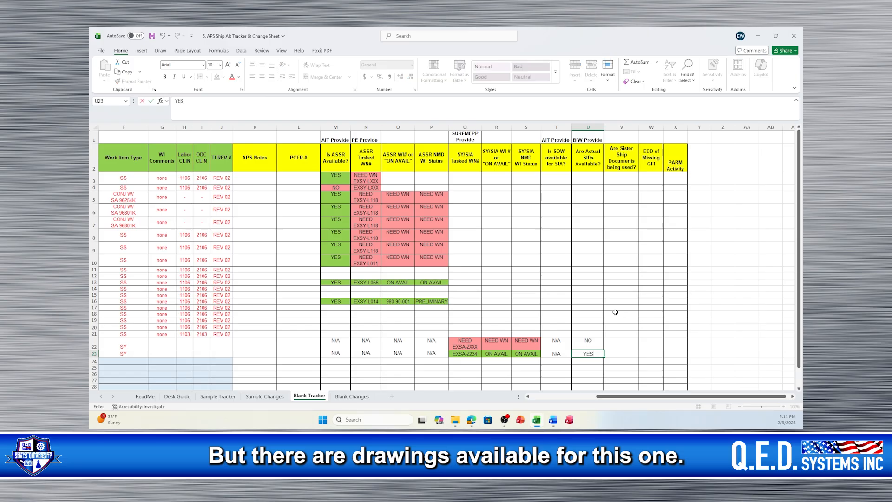
key(Return)
Fill the actual SIDs availability cells light red for NO in row 22 and light green for YES in row 23.
click(590, 346)
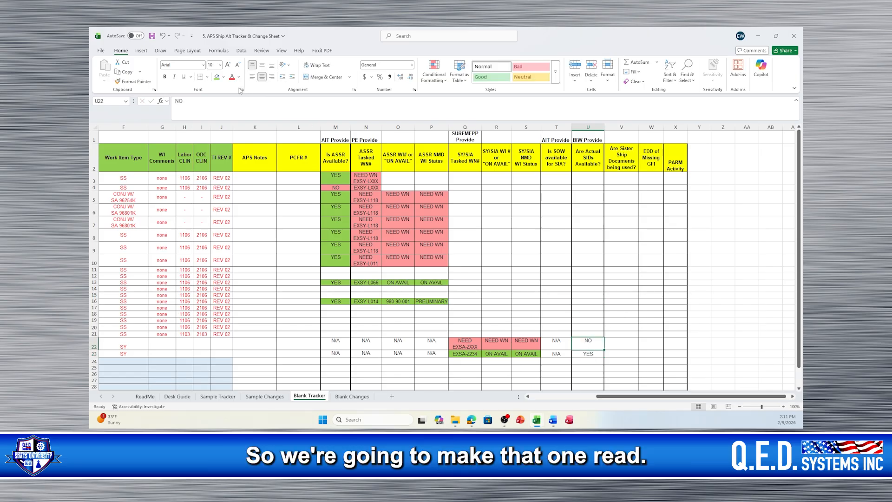
click(223, 77)
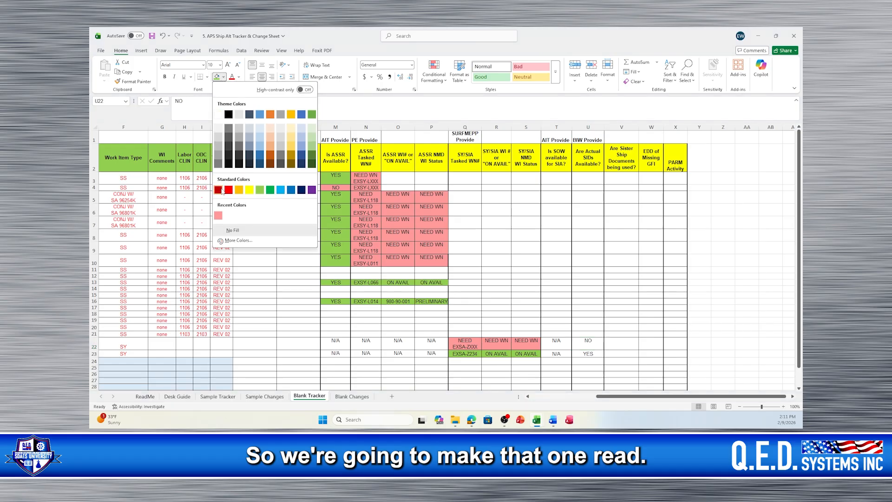
click(218, 215)
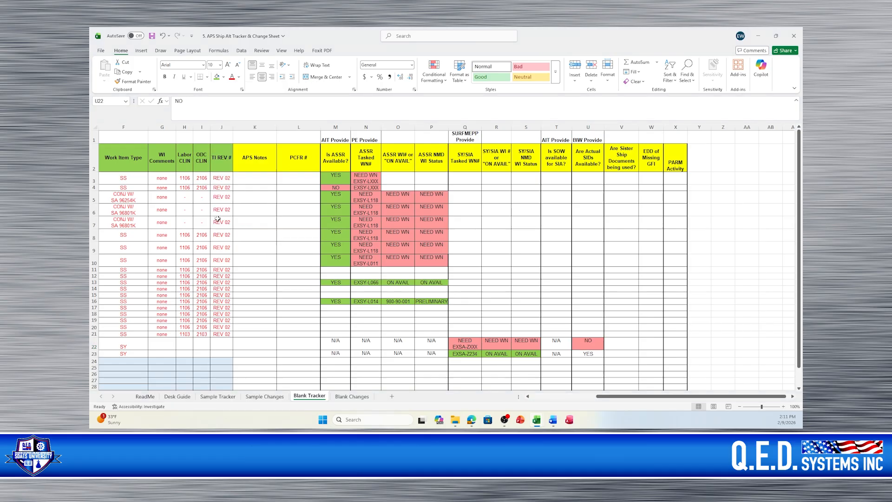
click(593, 355)
click(224, 78)
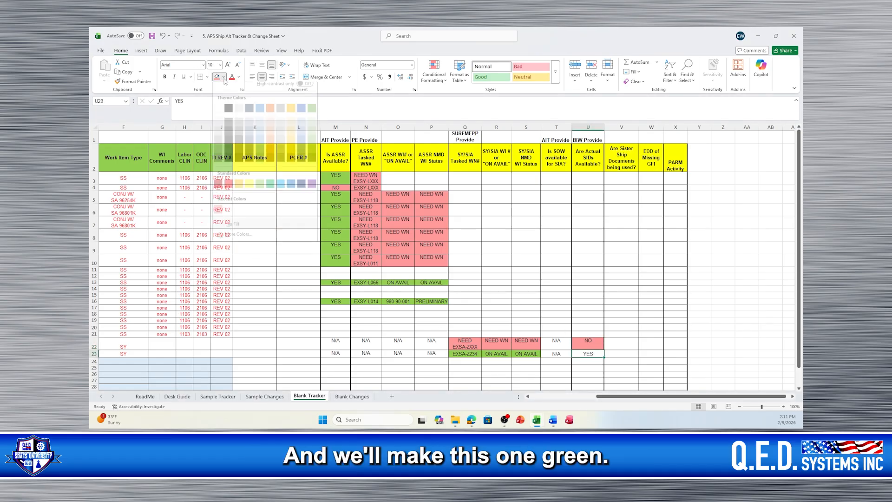
click(263, 191)
click(496, 261)
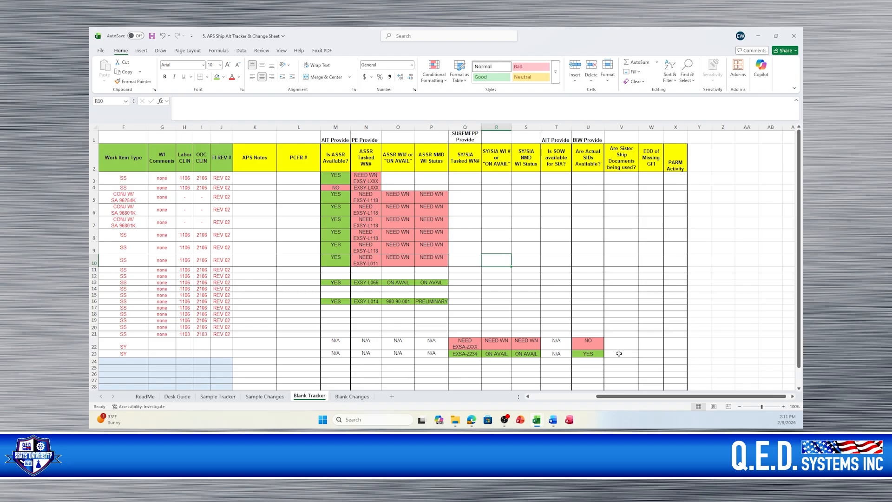
Enter N/A for sister ship documents being used in rows 22 and 23.
click(637, 353)
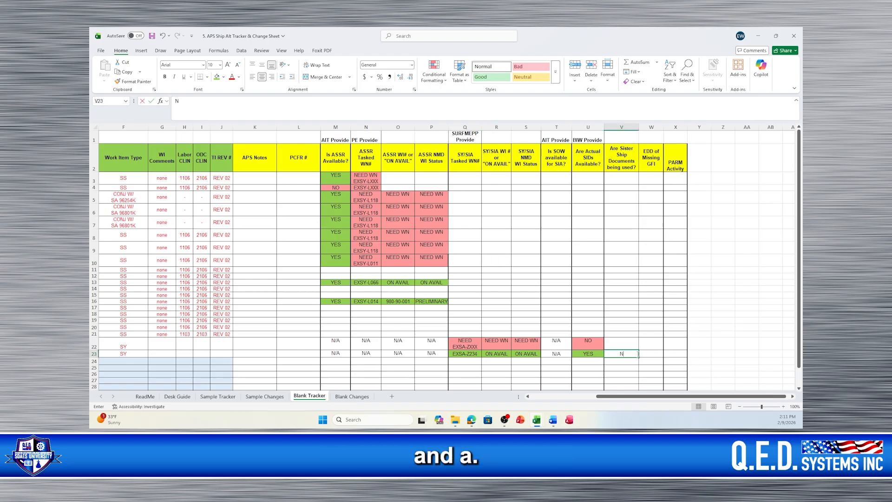
text(N)
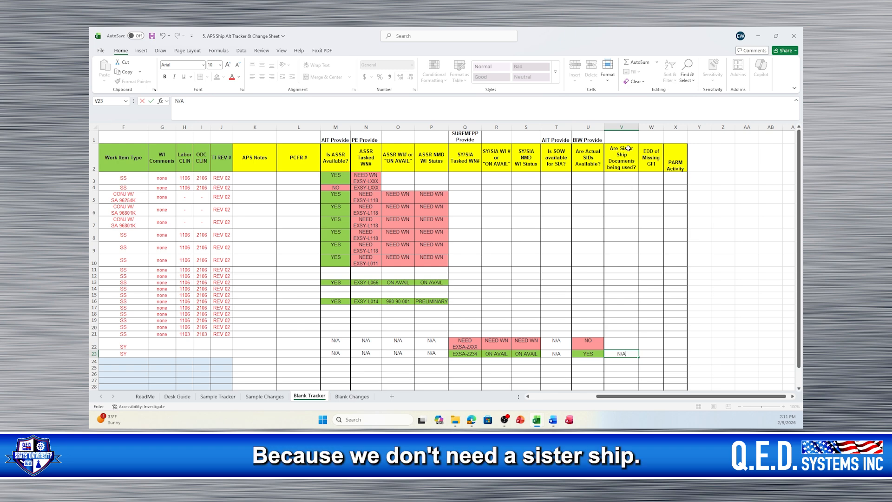
text(/A)
click(621, 344)
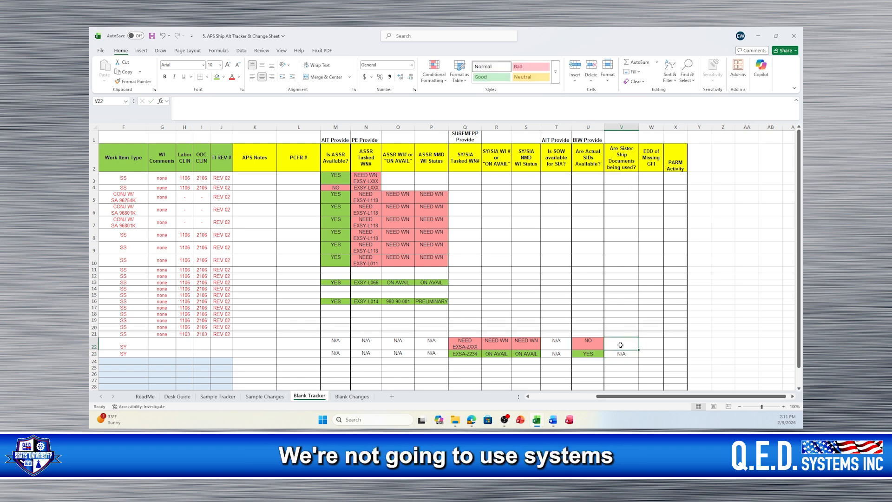
text(N/A)
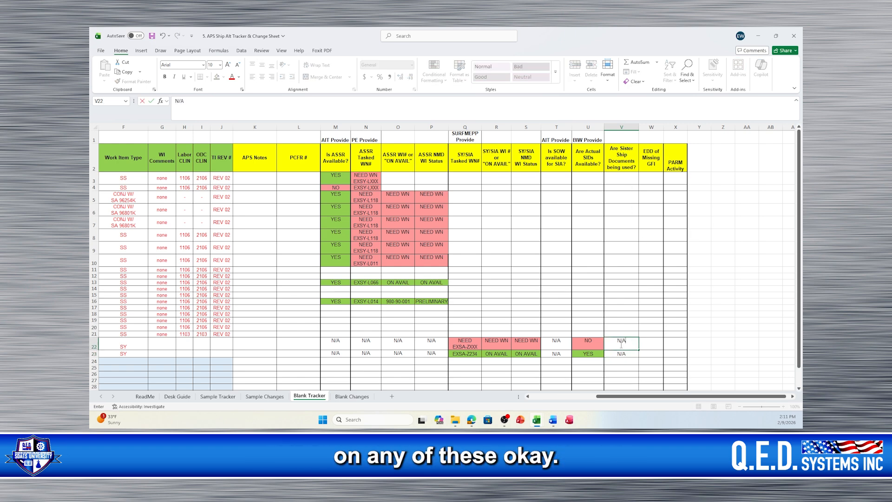
click(626, 284)
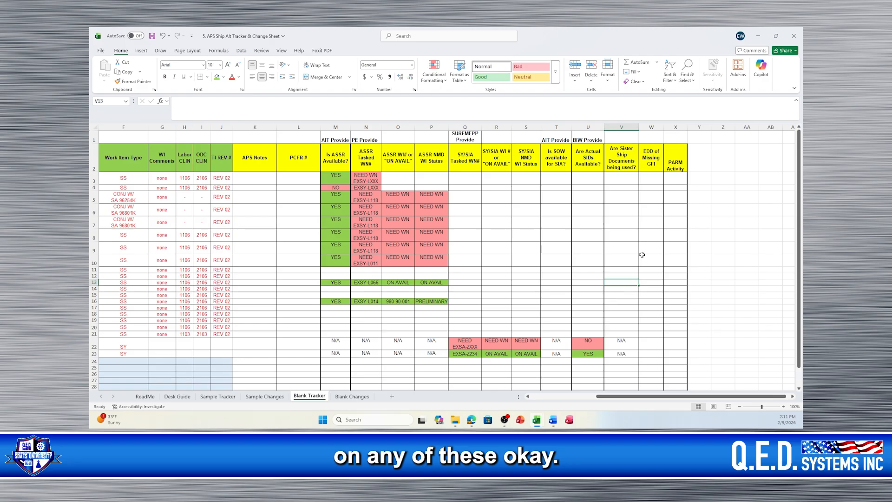
Set the EDD of Missing GFI to TBD in row 22 and N/A in row 23.
click(653, 157)
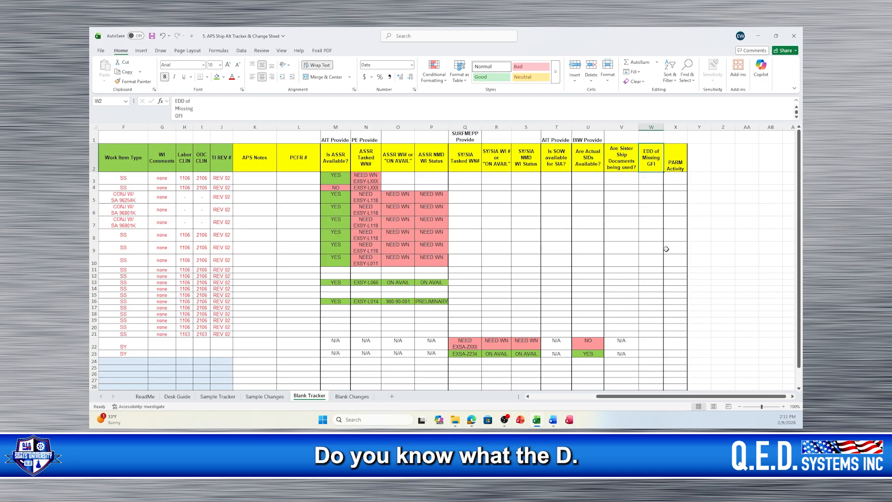
click(648, 343)
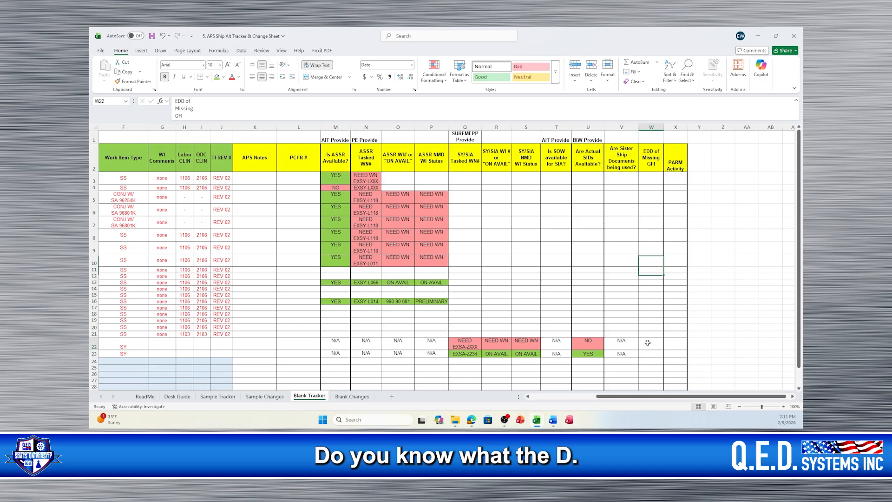
text(TBD)
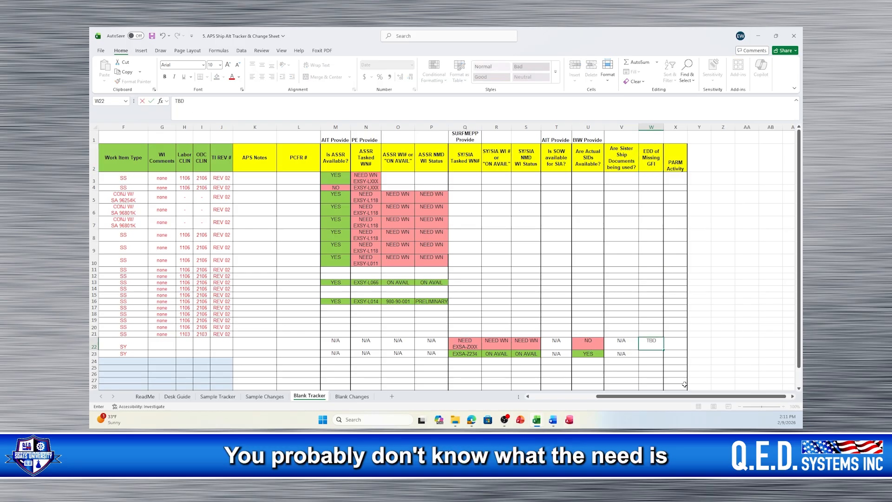
click(623, 354)
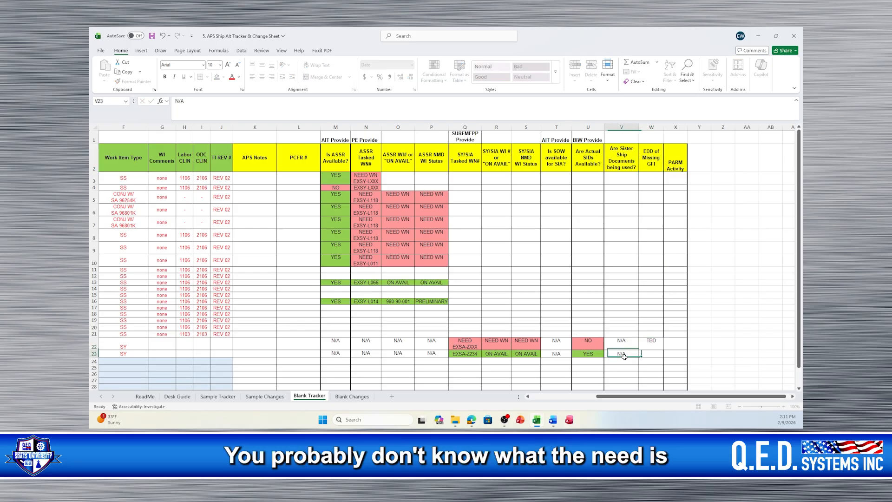
click(653, 354)
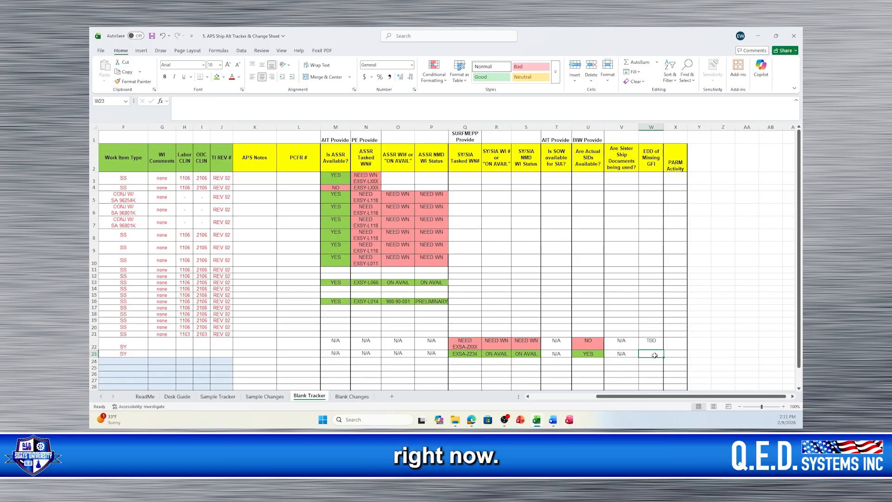
text(N/A)
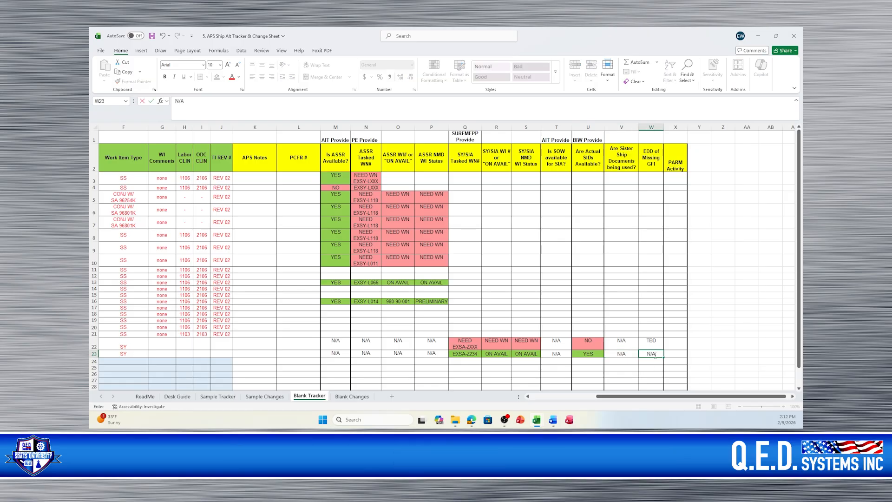
click(621, 289)
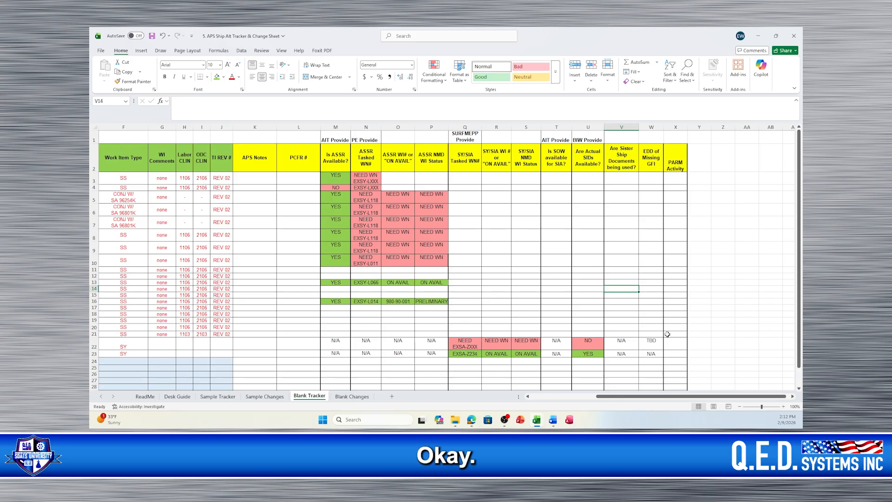
Switch to the USS ROSS LOA PDF in Microsoft Edge and examine the PARM Activity column in Enclosure (1)'s ship changes list.
click(675, 348)
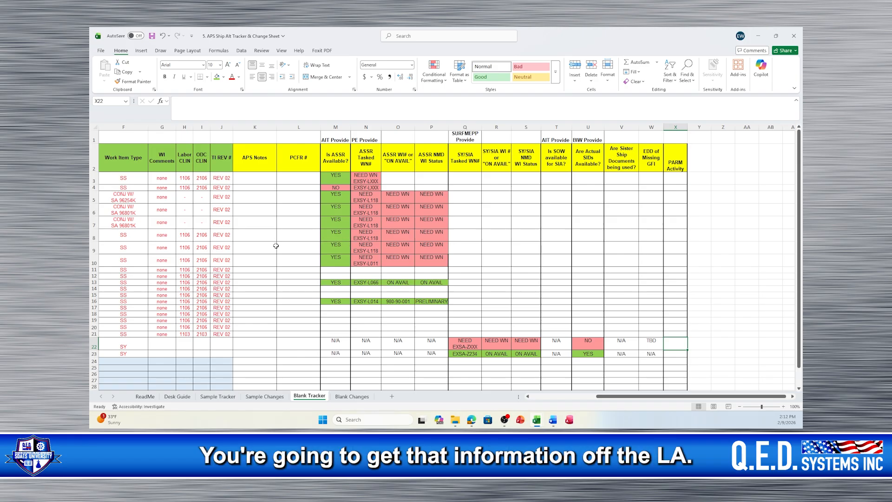
key(alt+Tab)
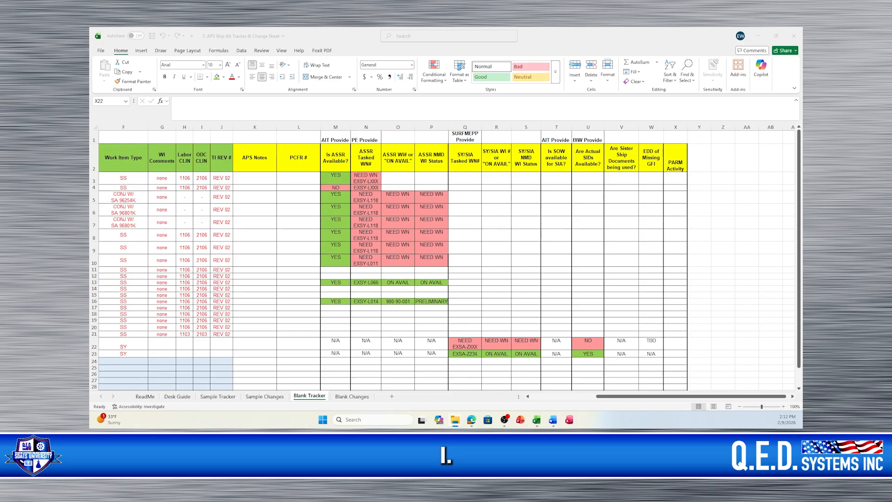
key(alt+Tab)
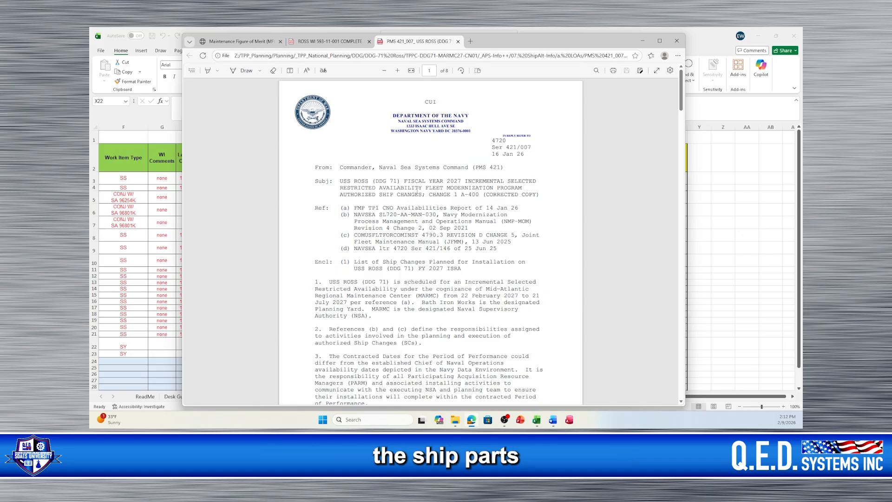
scroll(419, 190, down, 3)
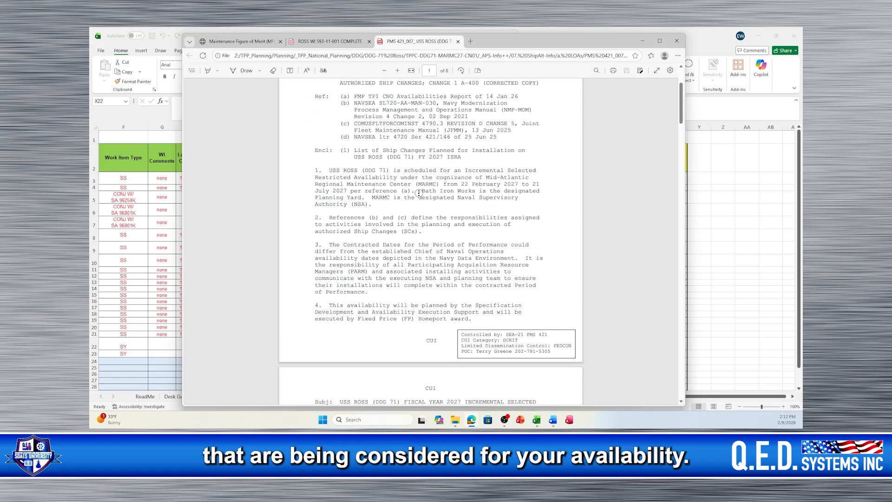
scroll(416, 177, up, 3)
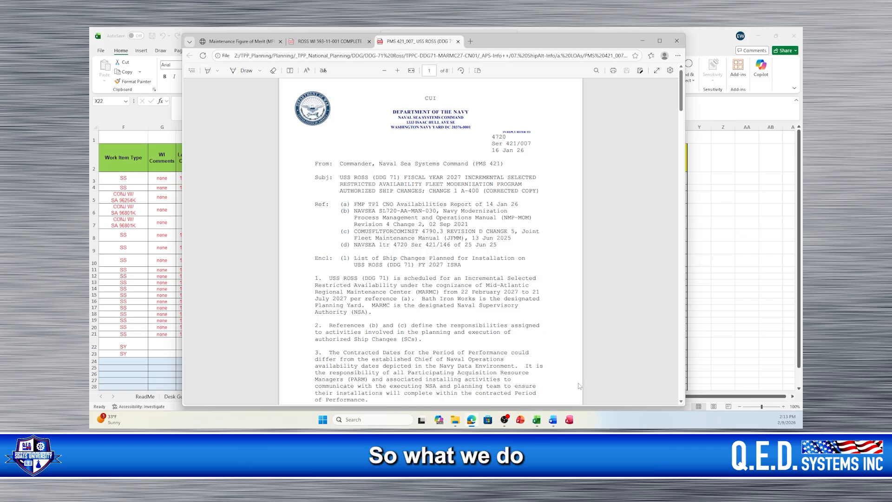
scroll(682, 391, down, 20)
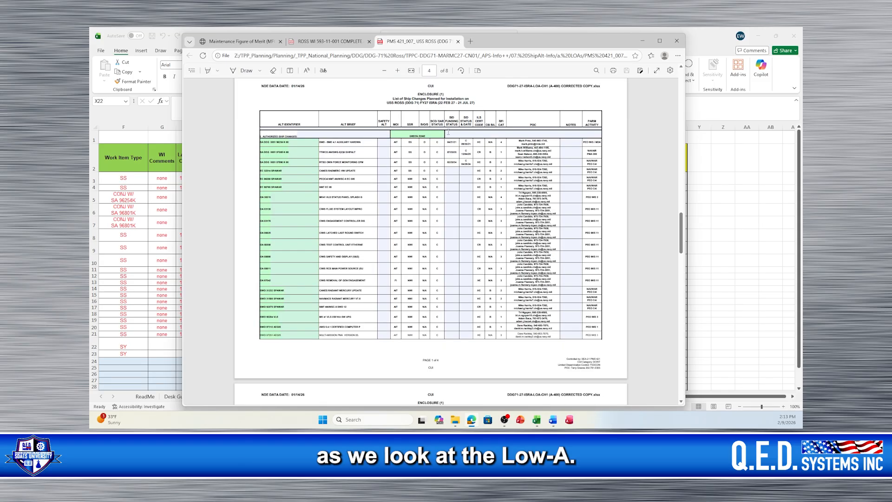
click(659, 41)
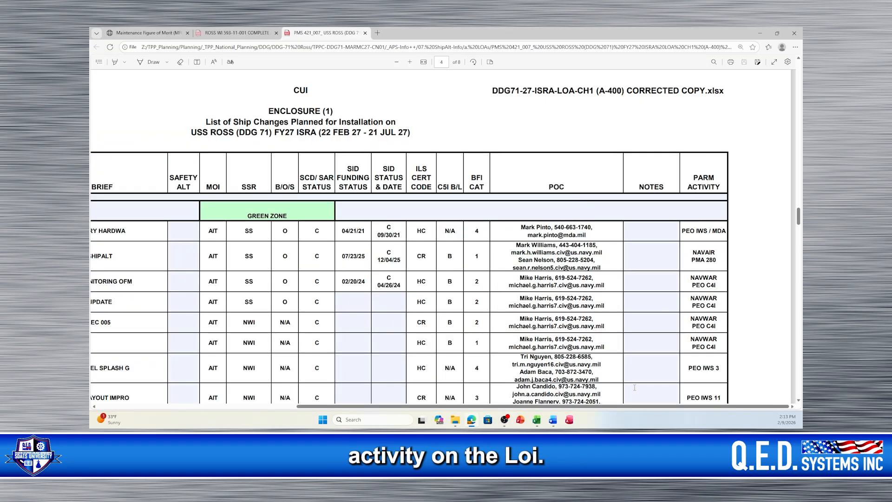
Match the tracker's first alteration, SA 97085 K 00, to its entry in the LOA's Enclosure (1) and read its PARM Activity.
click(394, 62)
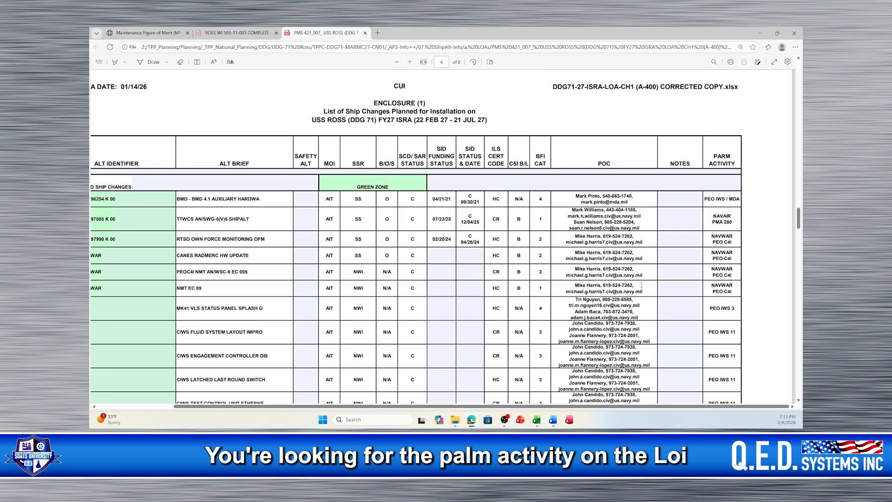
click(93, 408)
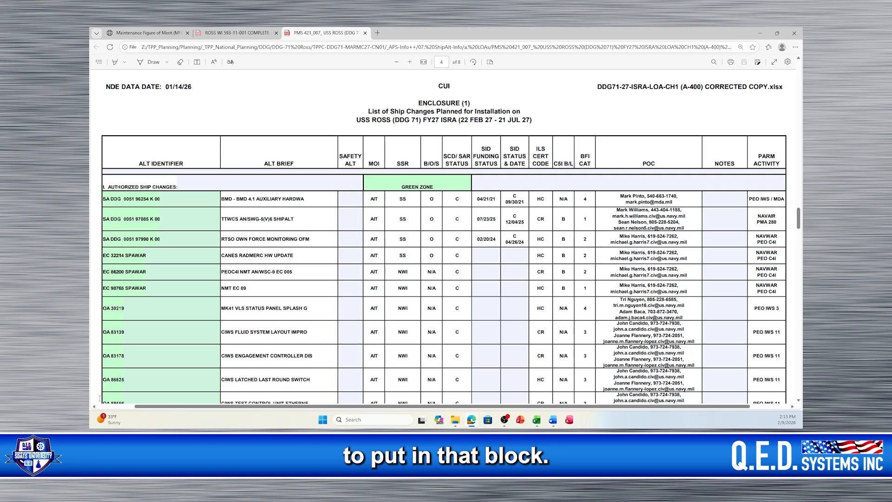
drag(575, 33, 90, 107)
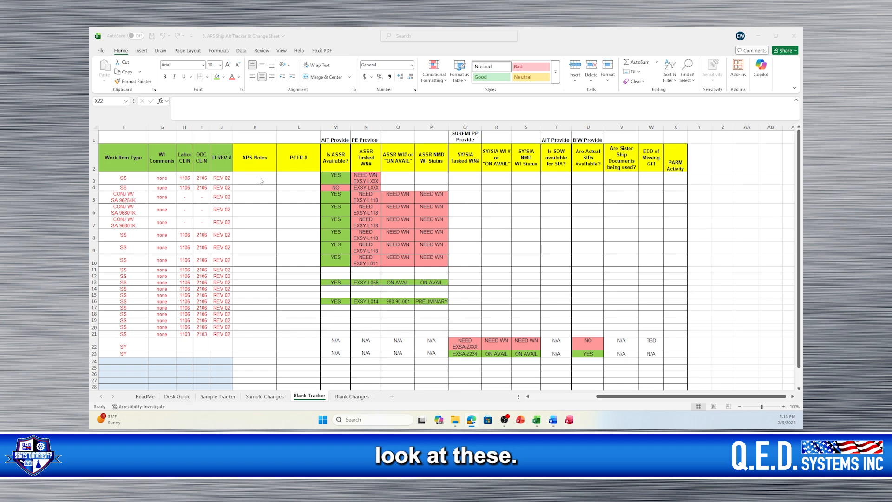
click(529, 397)
click(528, 397)
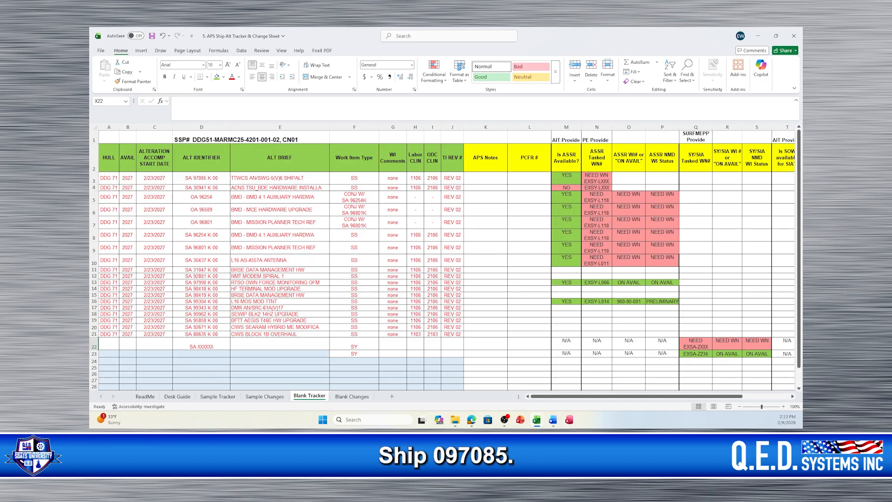
drag(90, 83, 498, 37)
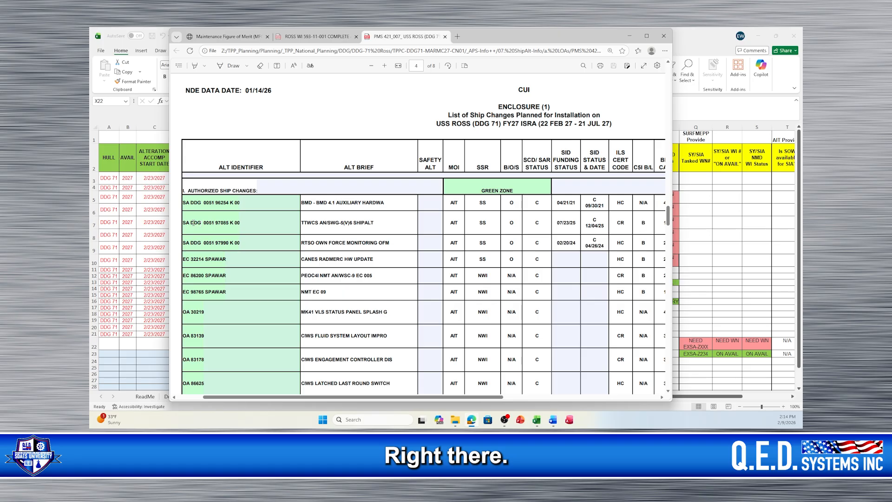
drag(673, 159, 799, 173)
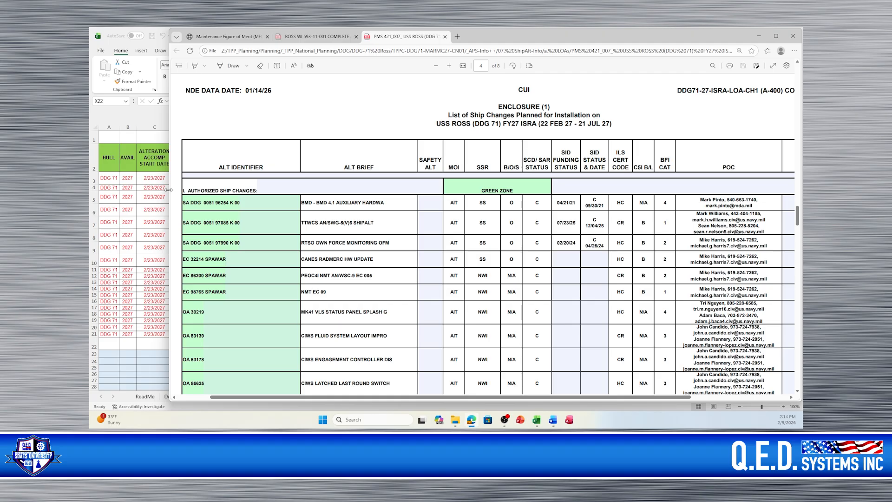
drag(169, 189, 90, 200)
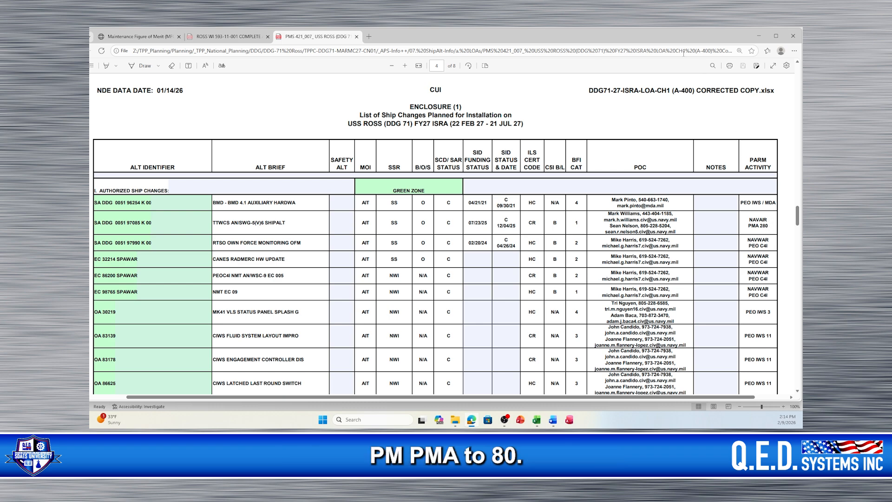
double_click(663, 33)
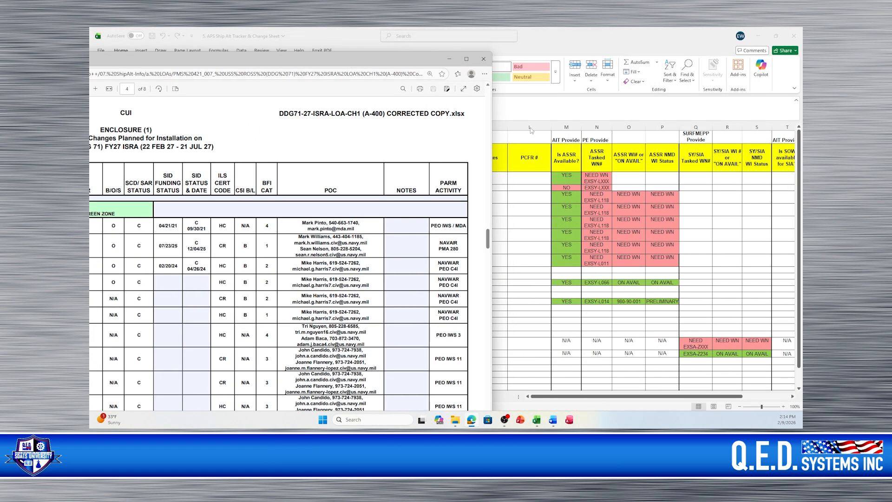
Enter NAVAIR PM280 on two lines as the PARM Activity in row 3 of the Blank Tracker sheet.
click(793, 399)
click(792, 397)
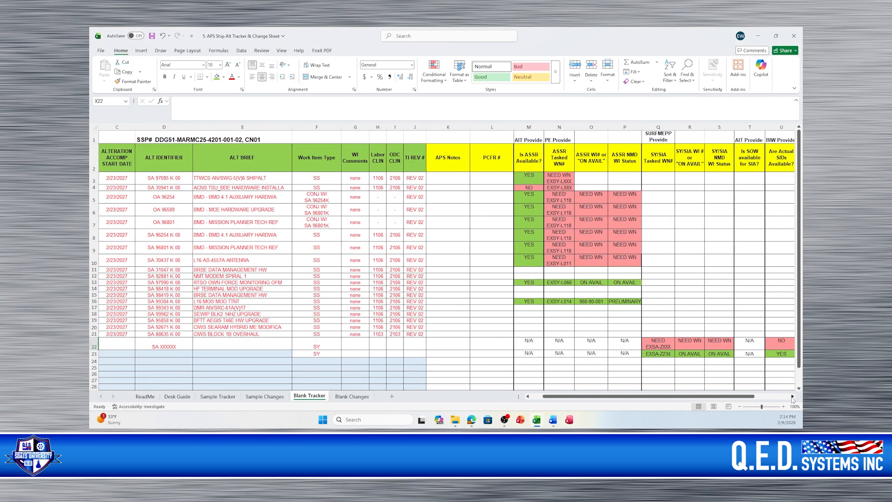
click(793, 397)
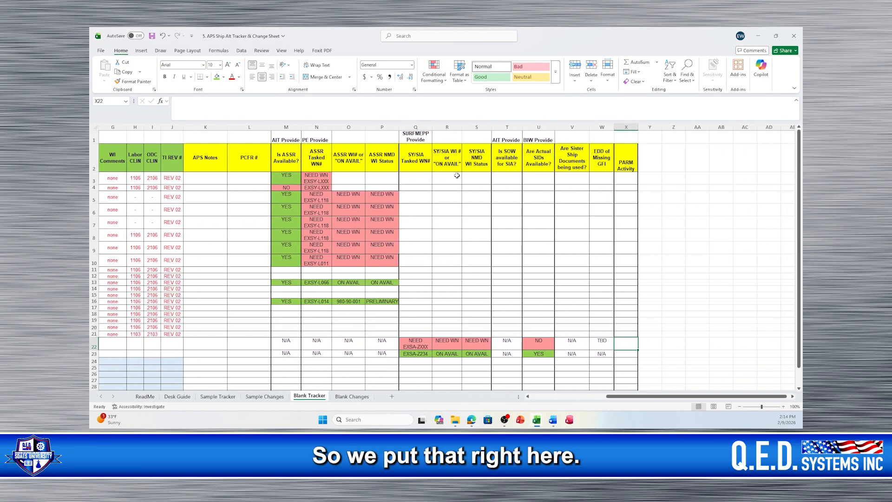
click(627, 180)
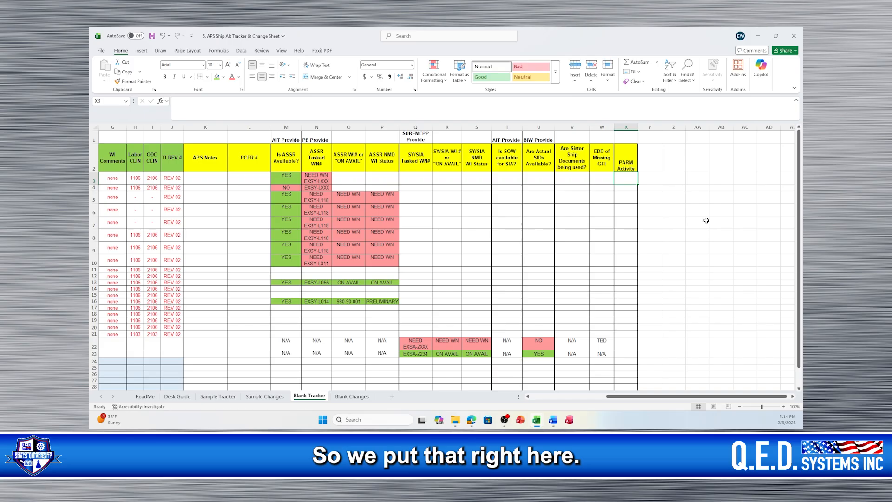
text(NA)
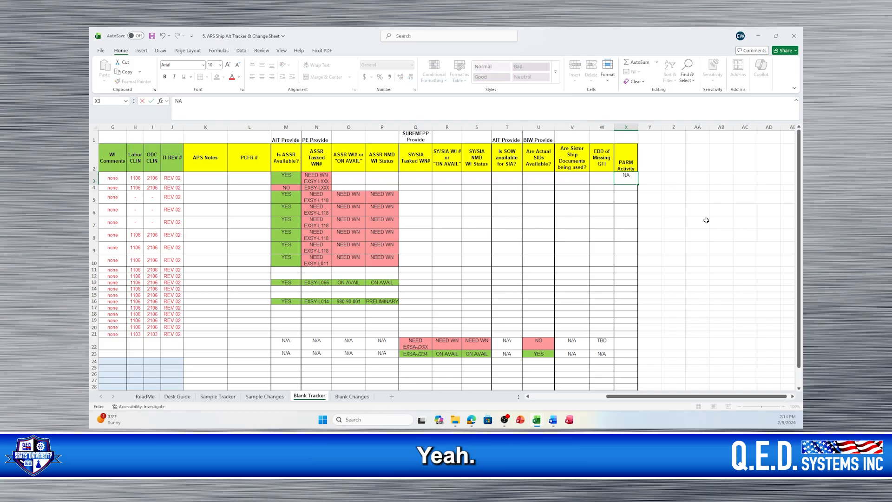
text(VAIR PM280)
click(572, 235)
Recheck the LOA and correct the second line of row 3's PARM Activity to PMA 280.
mouse_move(553, 419)
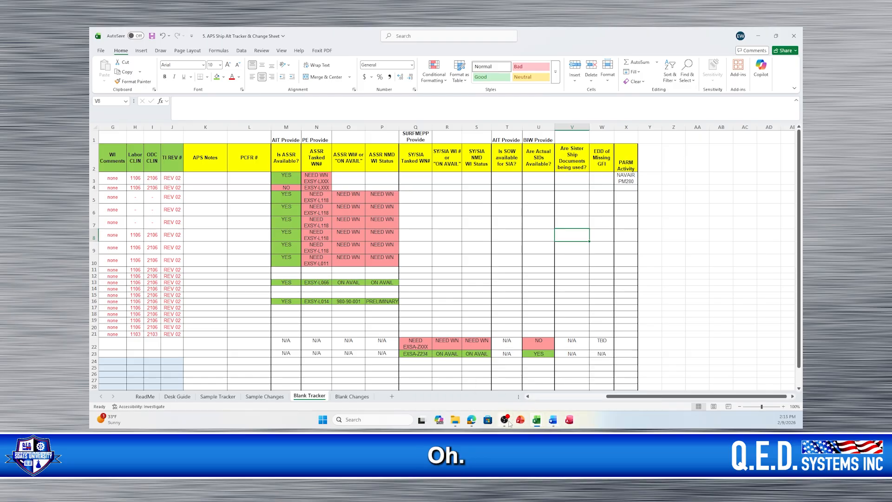
mouse_move(505, 423)
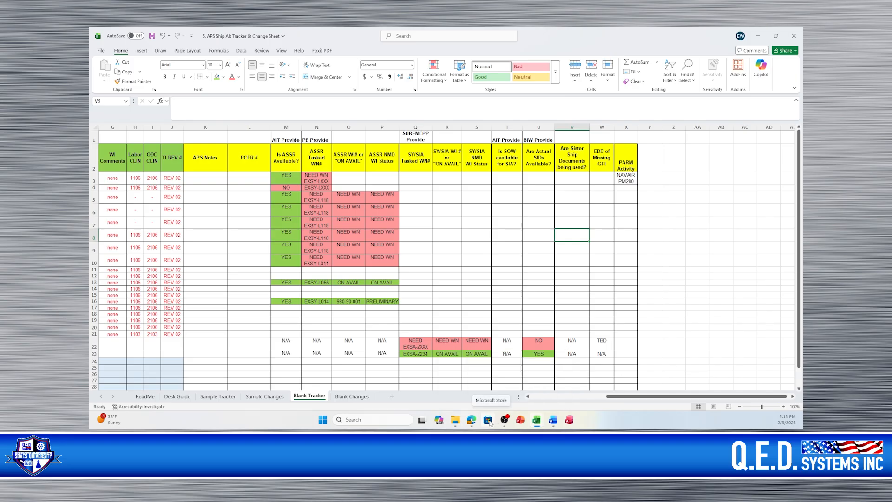
mouse_move(473, 422)
mouse_move(427, 423)
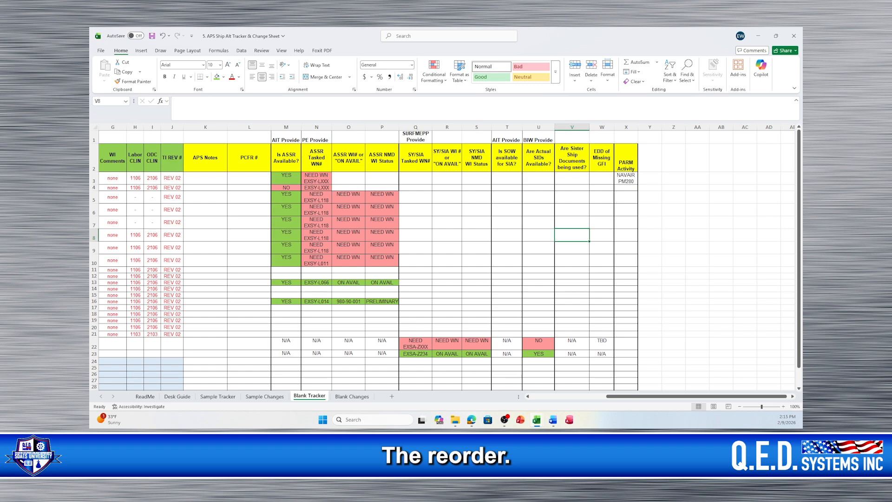
drag(288, 55, 90, 55)
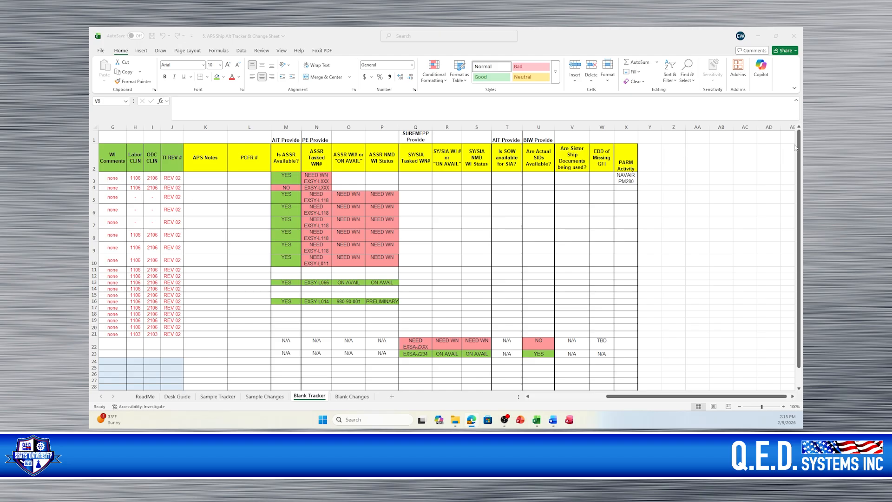
click(627, 180)
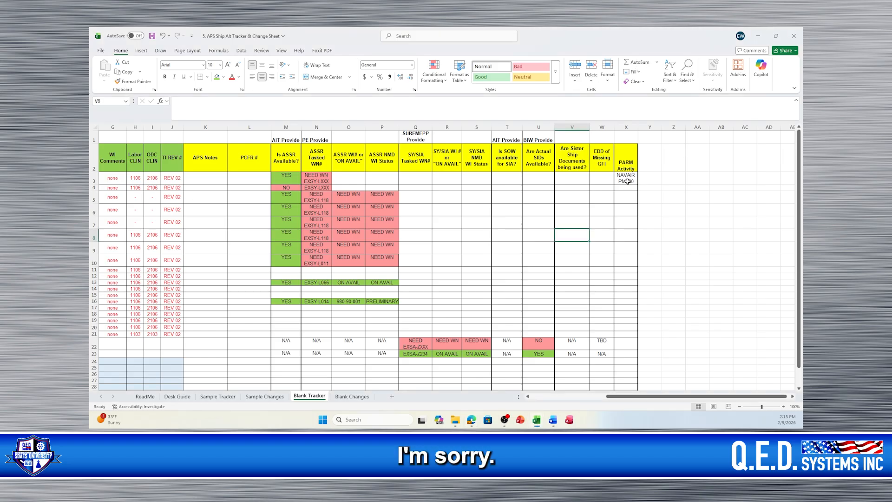
click(627, 181)
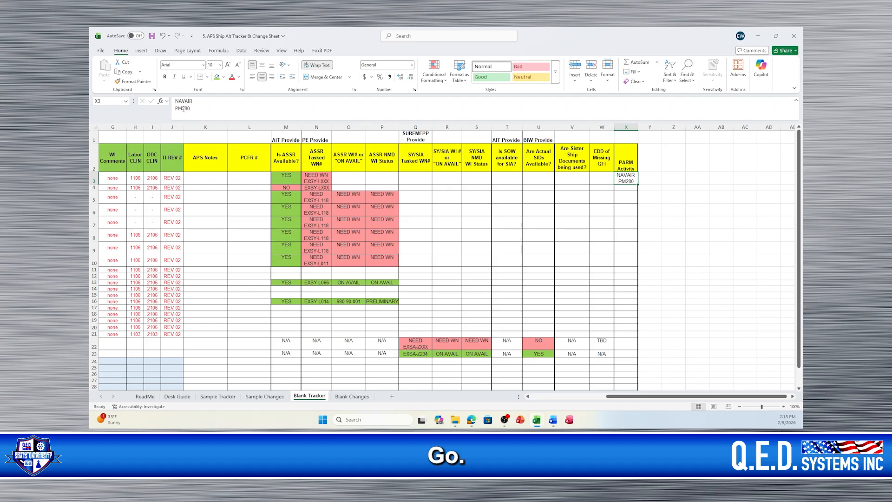
click(185, 108)
text(A)
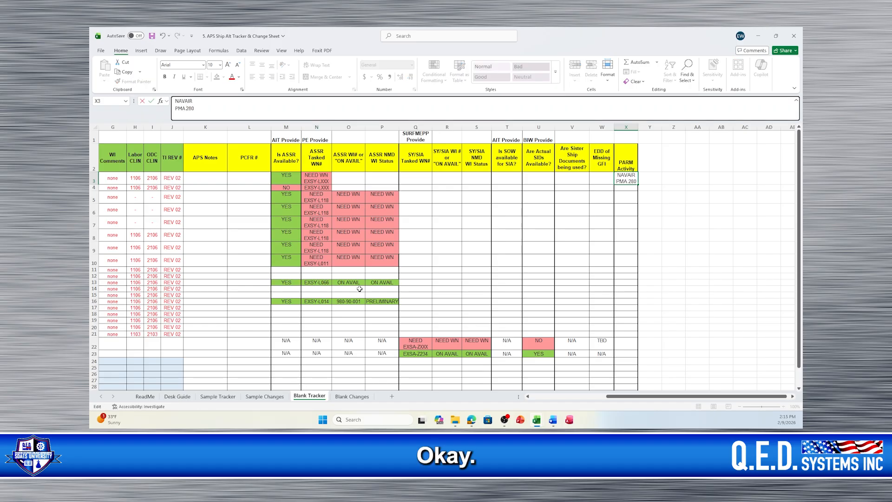
click(409, 248)
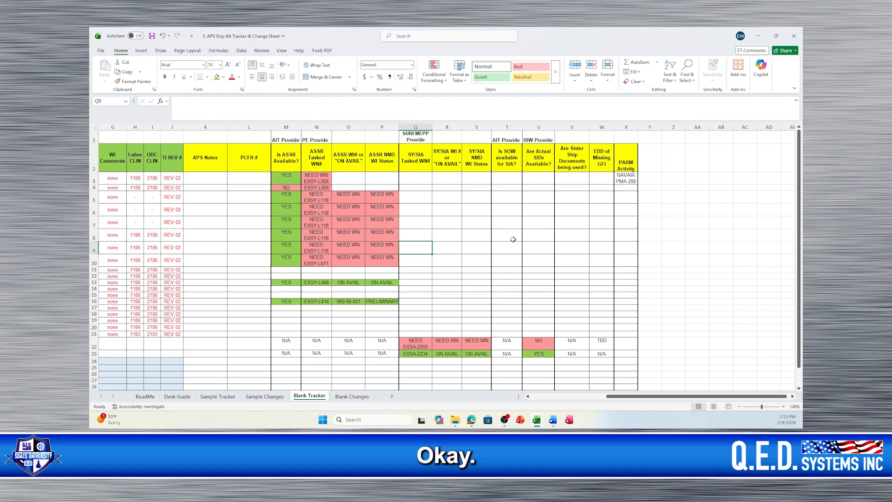
Review the SIA Type Work Items requirements on the Desk Guide sheet.
scroll(294, 315, left, 5)
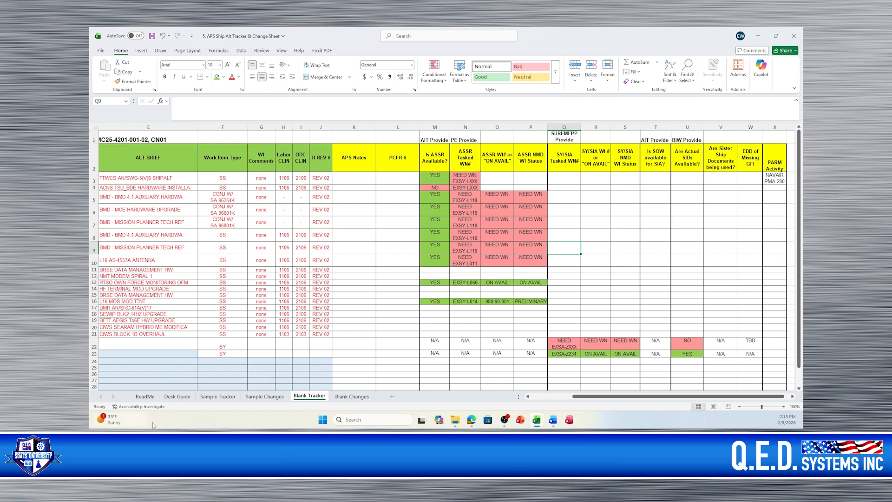
click(177, 396)
scroll(206, 261, up, 2)
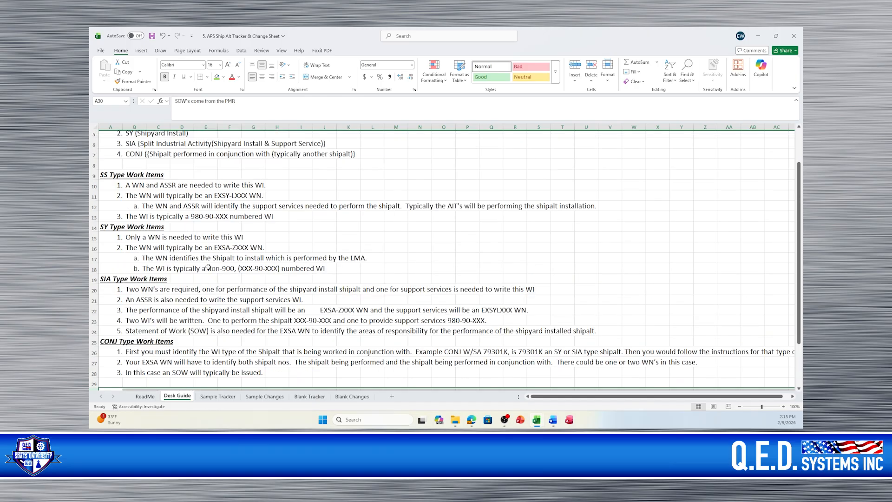
scroll(208, 267, up, 2)
scroll(139, 265, down, 2)
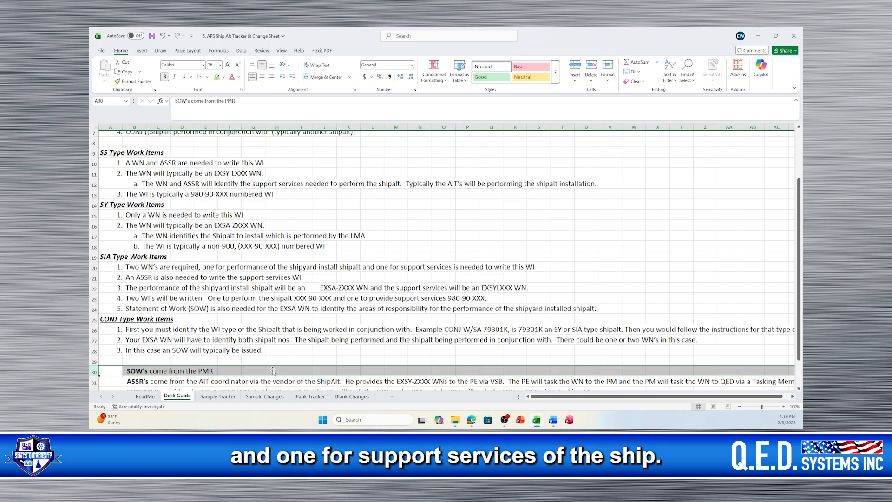
Enter SIA as the work item type in row 24 of the Blank Tracker sheet and remove that cell's blue fill.
click(310, 396)
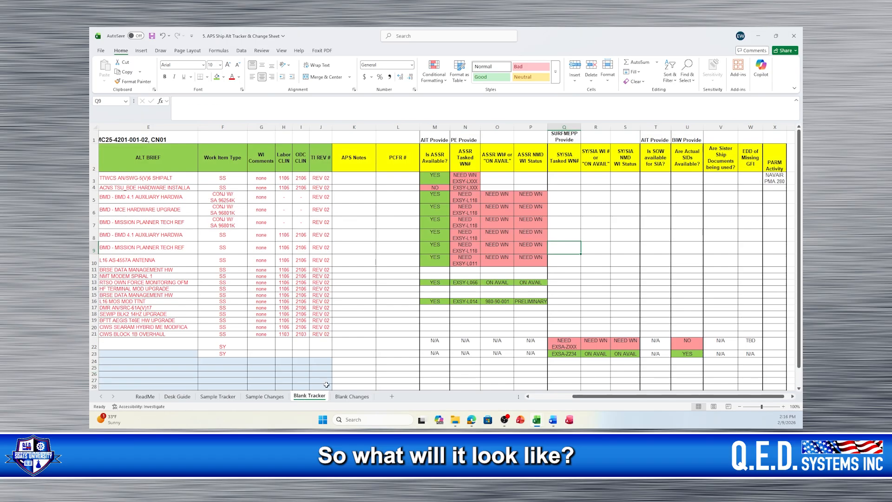
click(229, 360)
text(SIA)
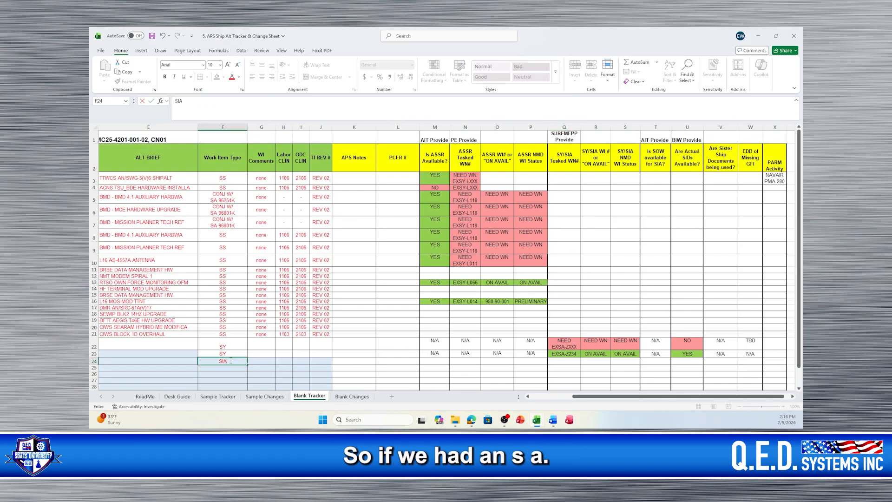
click(263, 374)
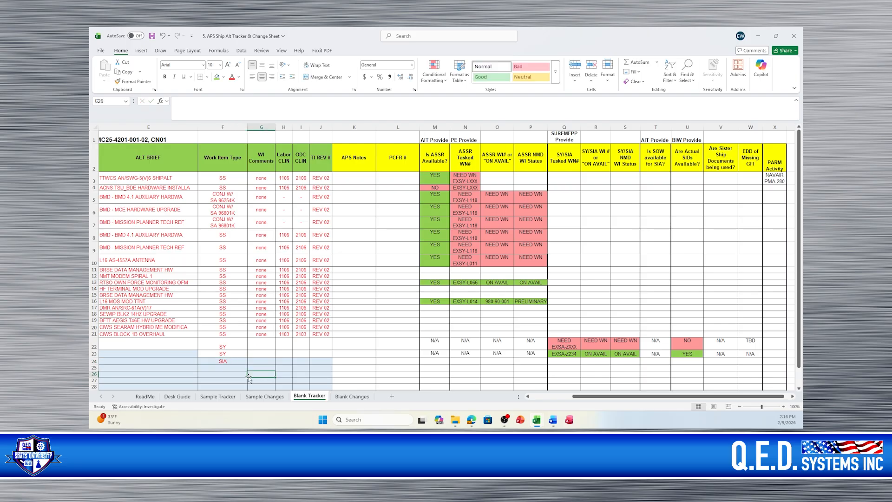
click(233, 361)
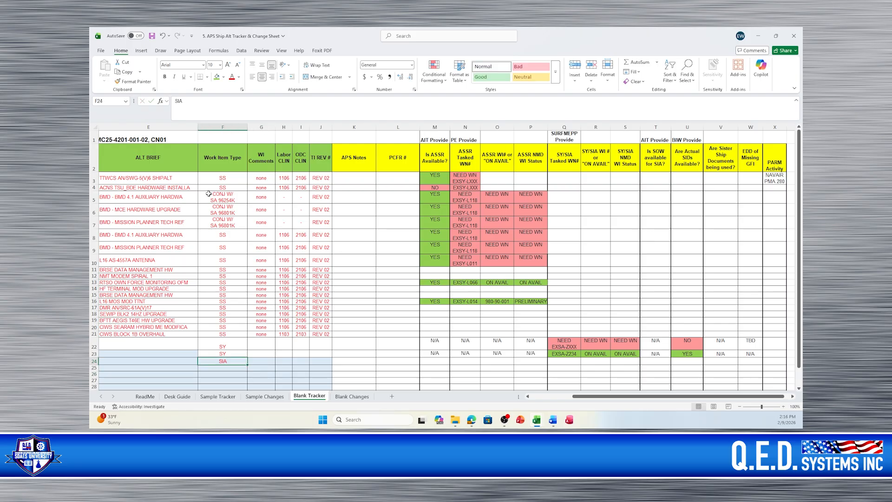
click(224, 77)
click(231, 230)
Enter NO for ASSR availability in row 24 and NEED WN EXSY-LXXX on two lines as its ASSR tasked WN.
click(435, 361)
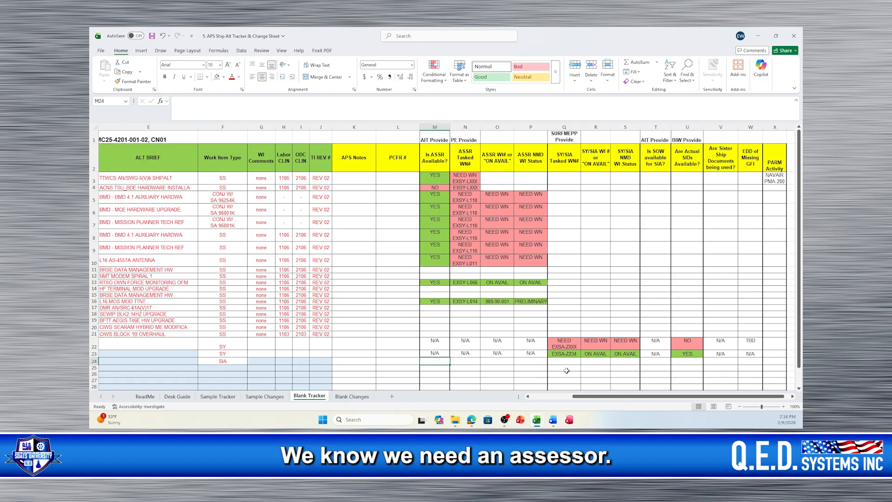
text(NO)
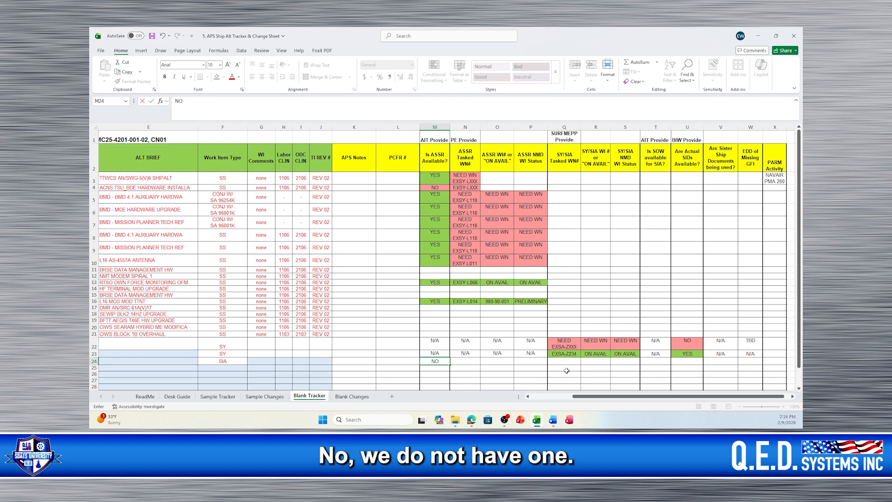
key(Tab)
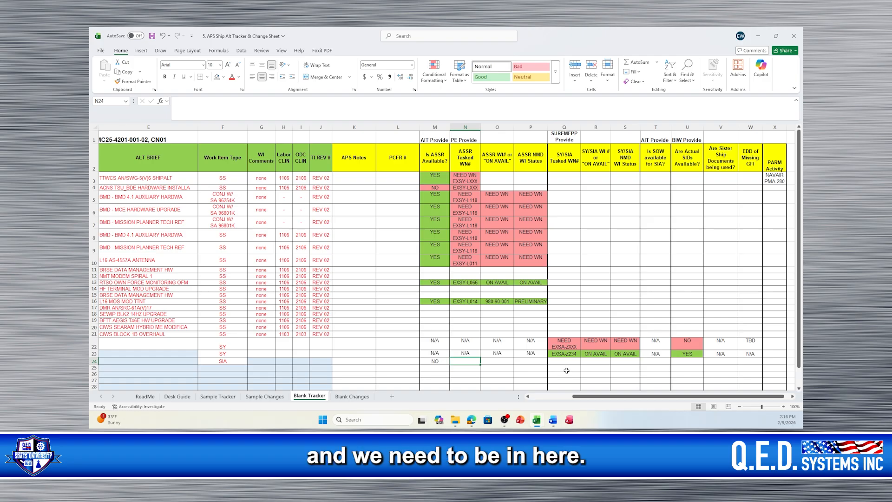
text(N/)
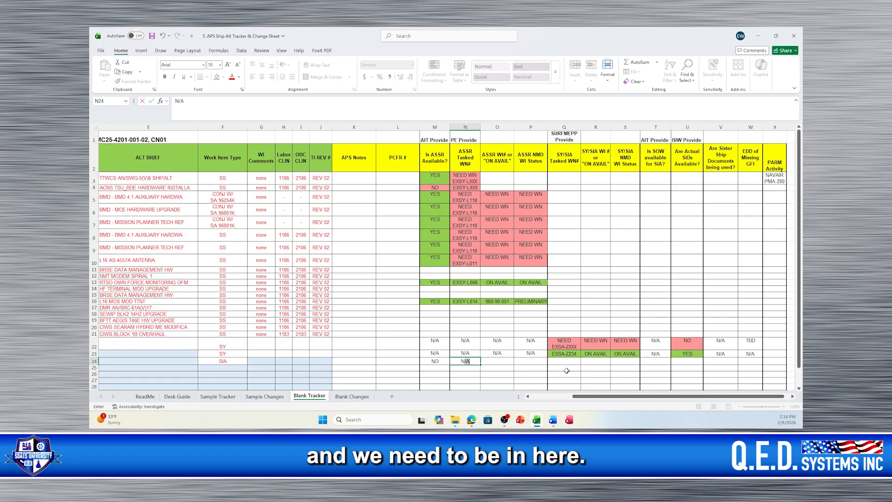
text(ED)
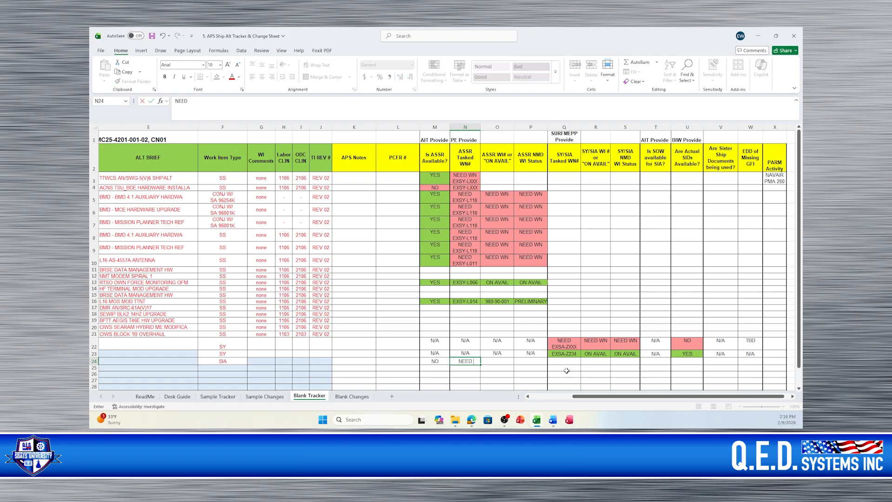
text( WN)
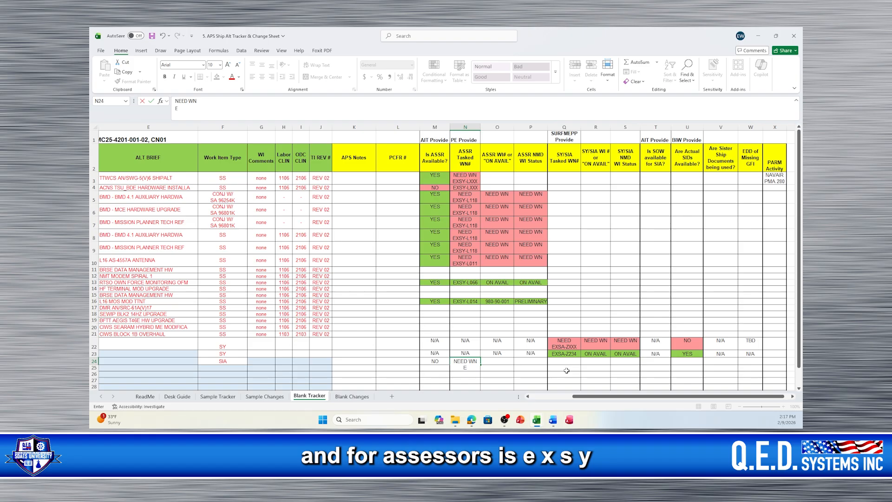
text(EXSY)
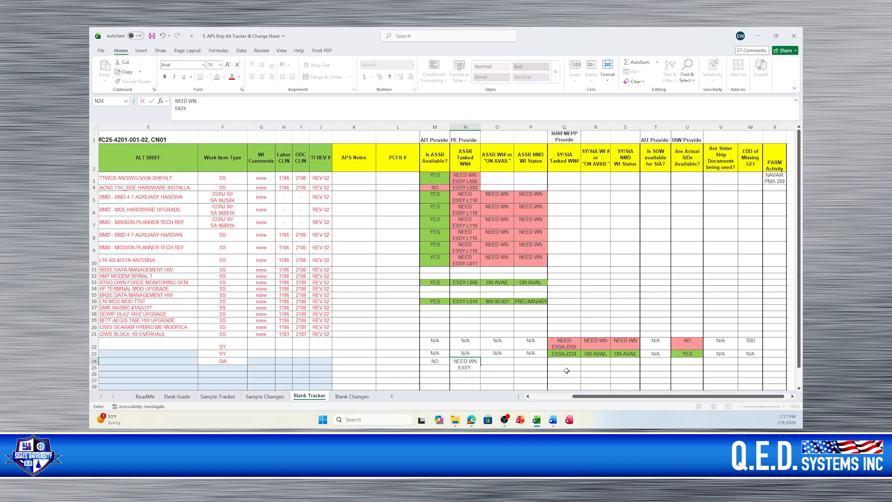
text(-LXXX)
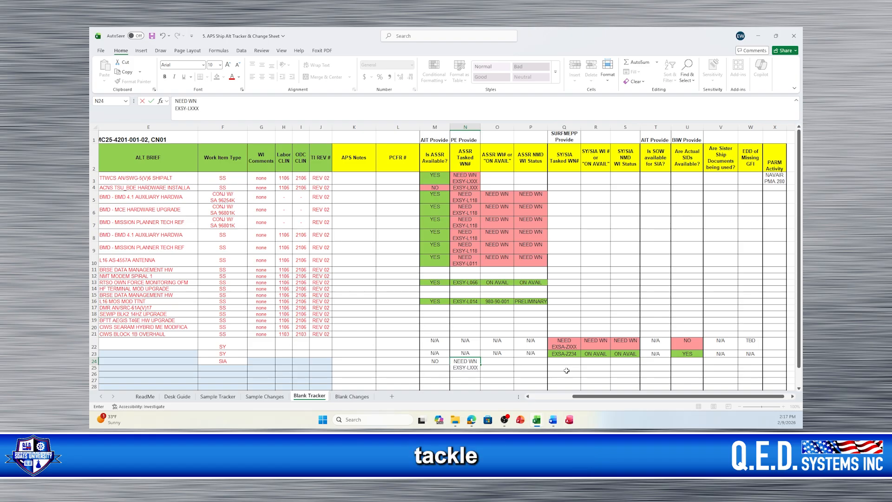
Enter NEED WN in row 24 for both the ASSR WI# or "ON AVAIL" and the ASSR NMD WI Status.
click(518, 376)
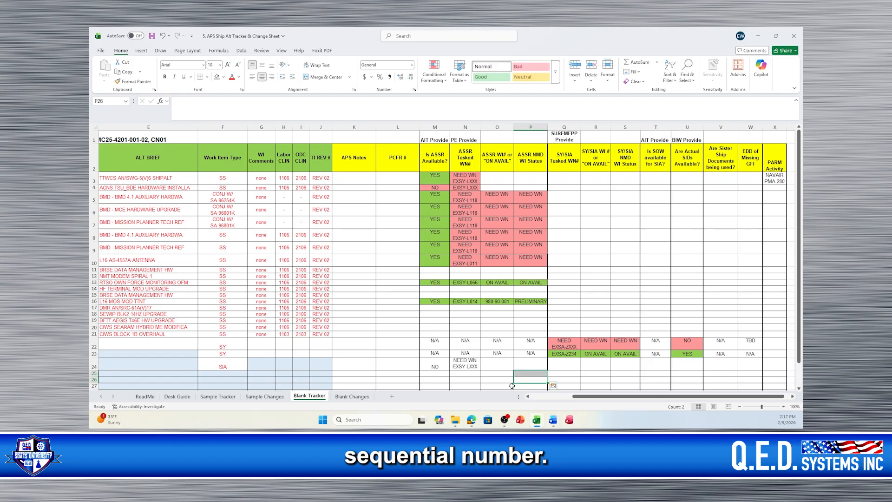
click(492, 366)
text(N/A)
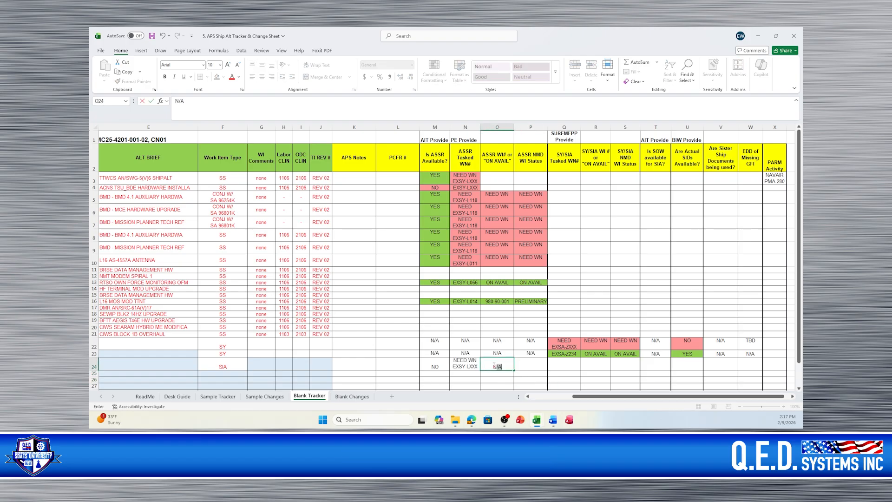
text(WN)
key(BackSpace)
key(BackSpace)
key(BackSpace)
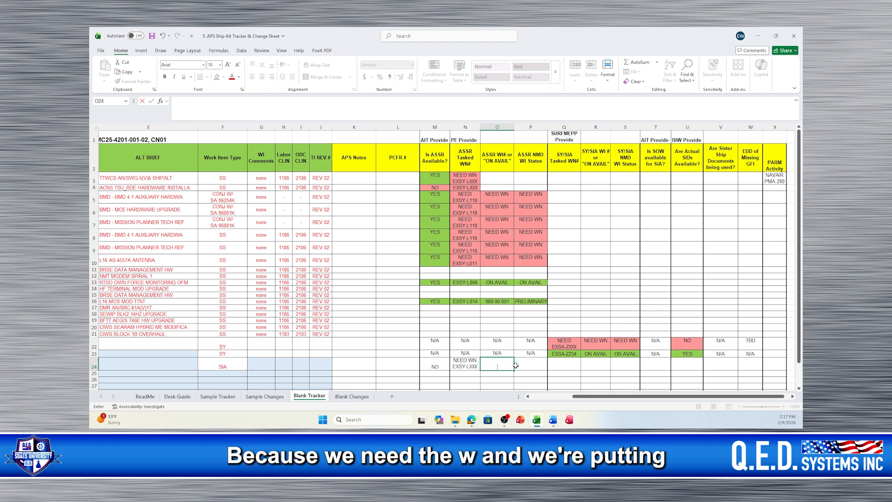
text(NEED WN)
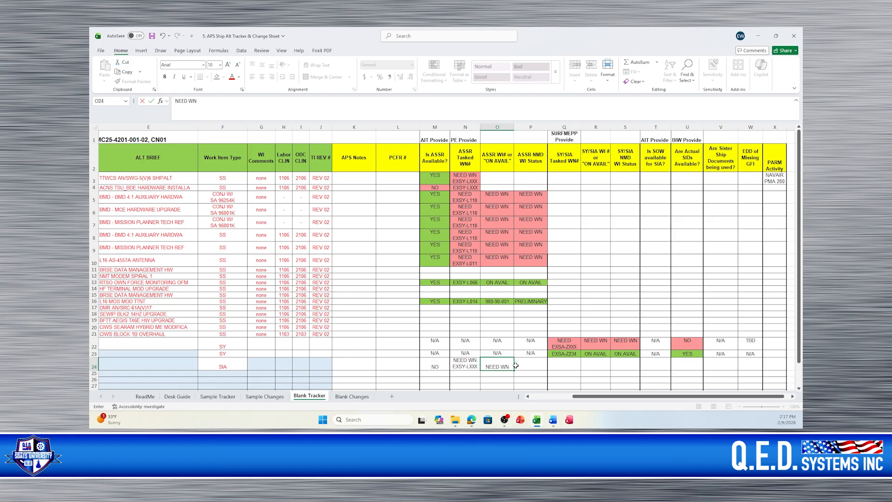
key(Tab)
text(NE)
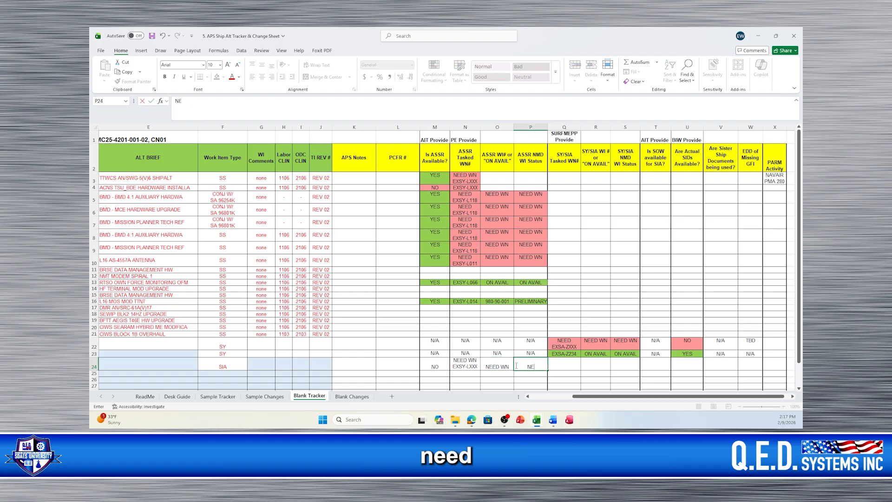
text(ED WN)
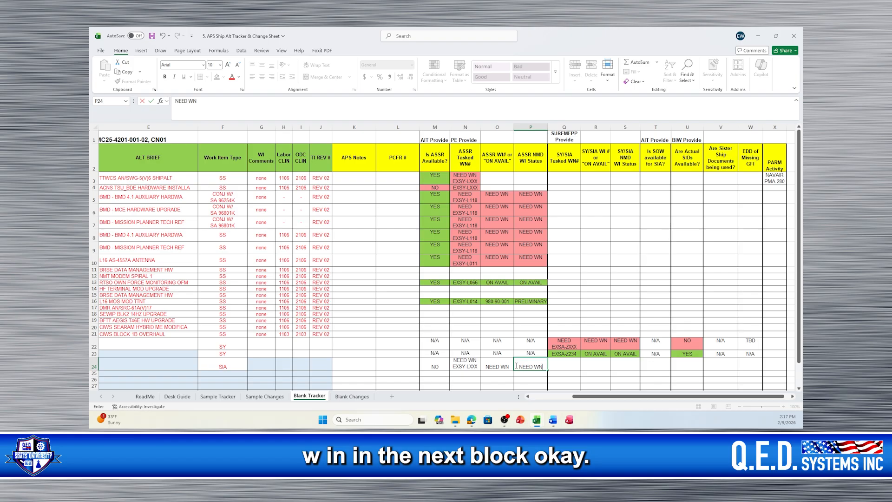
click(580, 384)
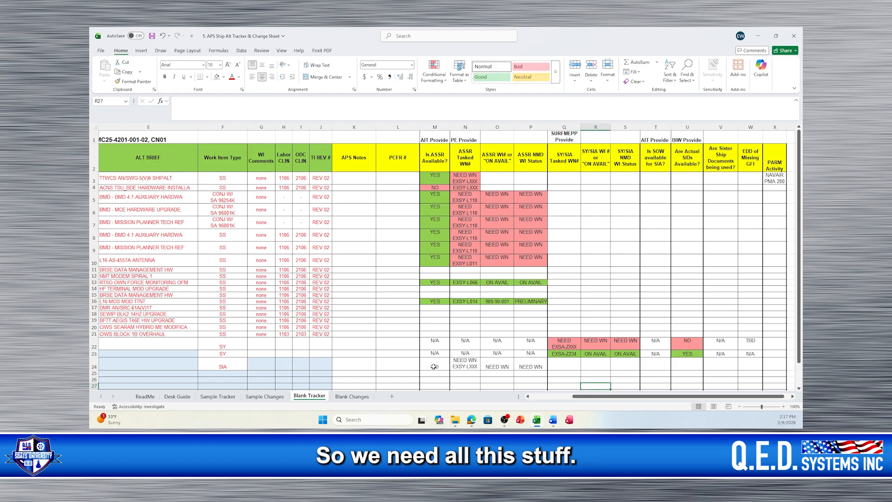
Fill row 24's four ASSR cells, from availability through NMD WI Status, with the recently used light red.
drag(435, 365, 525, 367)
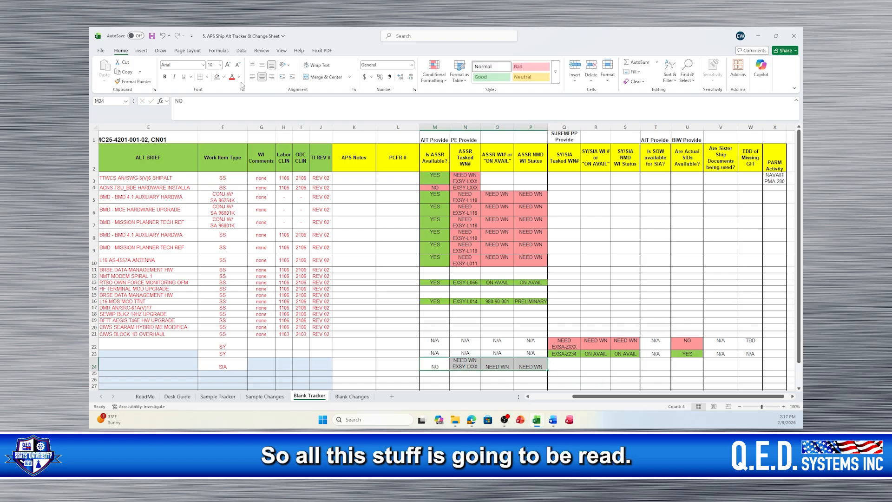
click(224, 77)
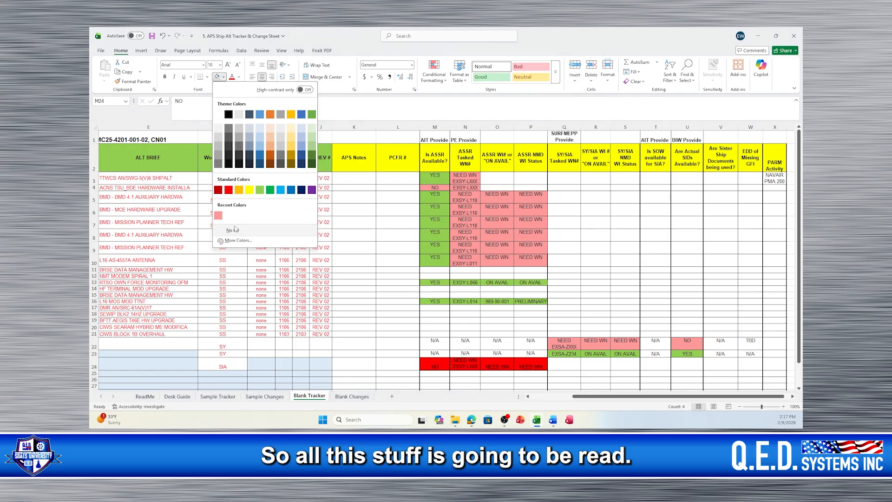
click(219, 215)
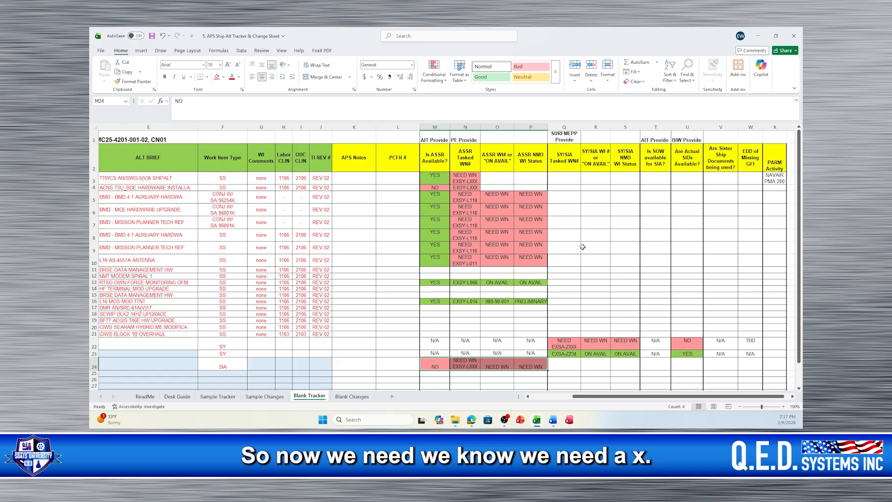
Enter NEED WN and EXSA-ZXXX on two lines as row 24's SY/SIA Tasked WN#.
click(569, 366)
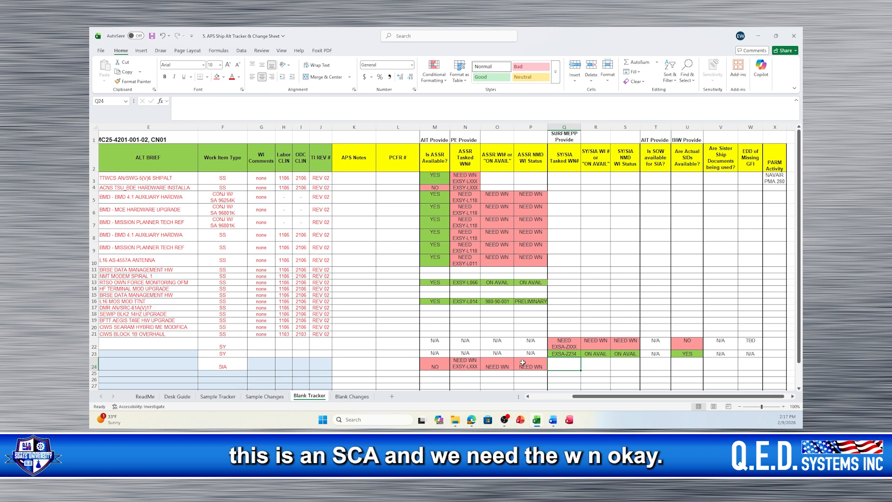
text(NEED)
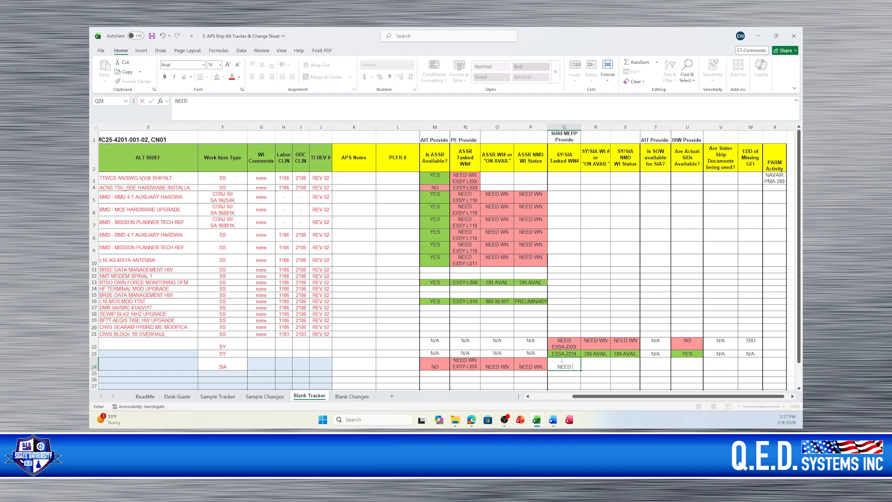
text( WN )
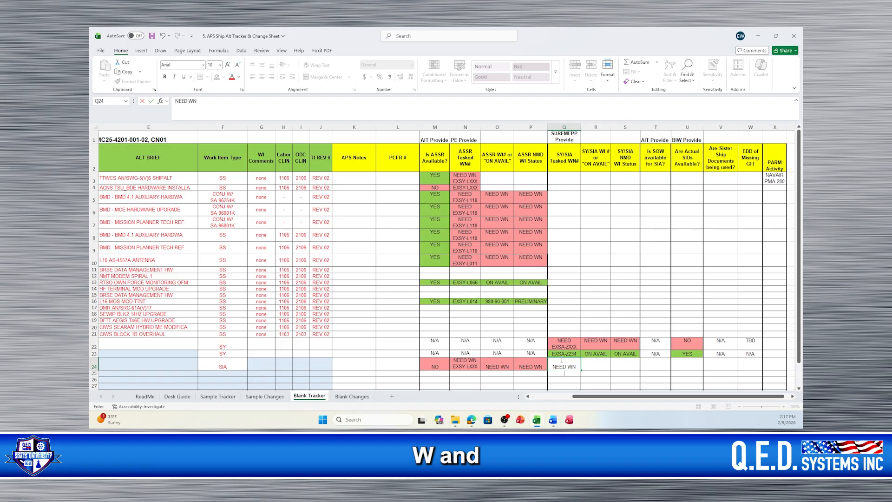
text(EXSA-ZXXX)
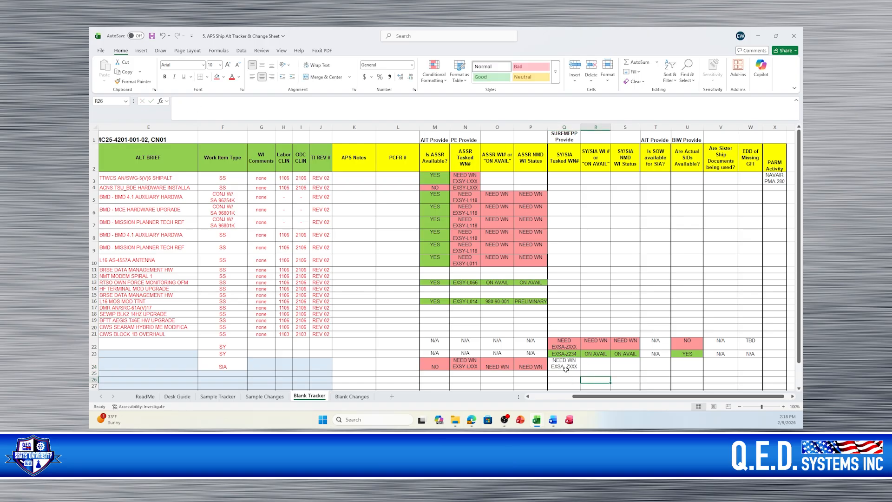
click(566, 369)
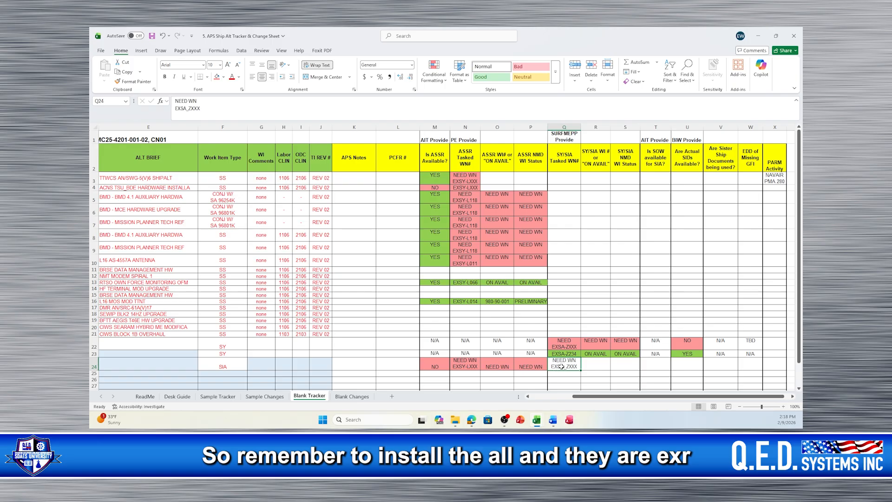
click(187, 110)
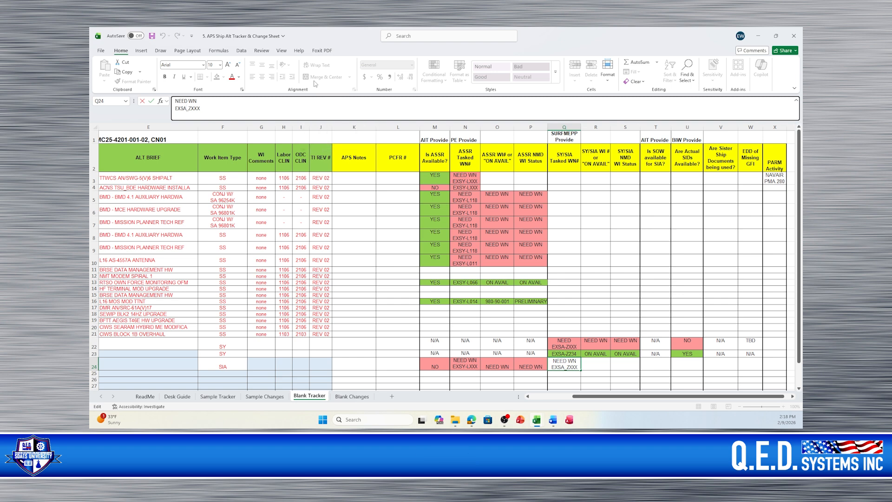
key(BackSpace)
text(-)
click(607, 288)
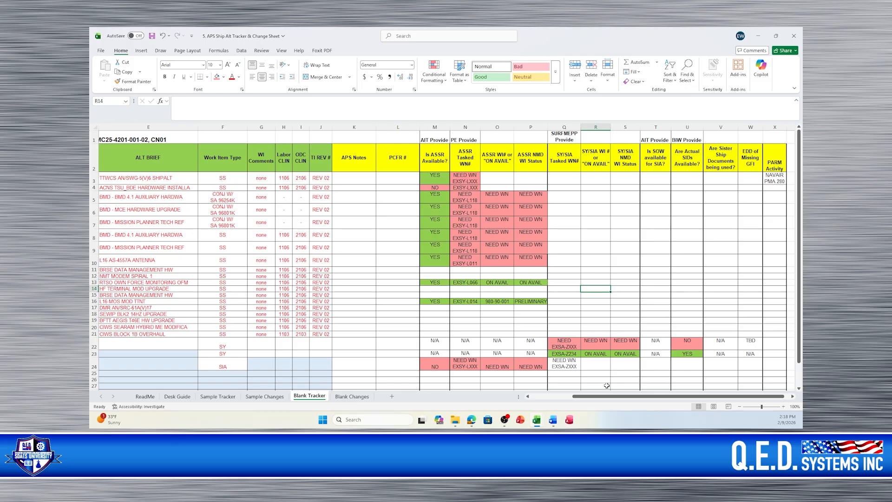
Enter NEED WN in row 24 for the SY/SIA WI # or "ON AVAIL" and the SY/SIA NMD WI Status.
click(590, 365)
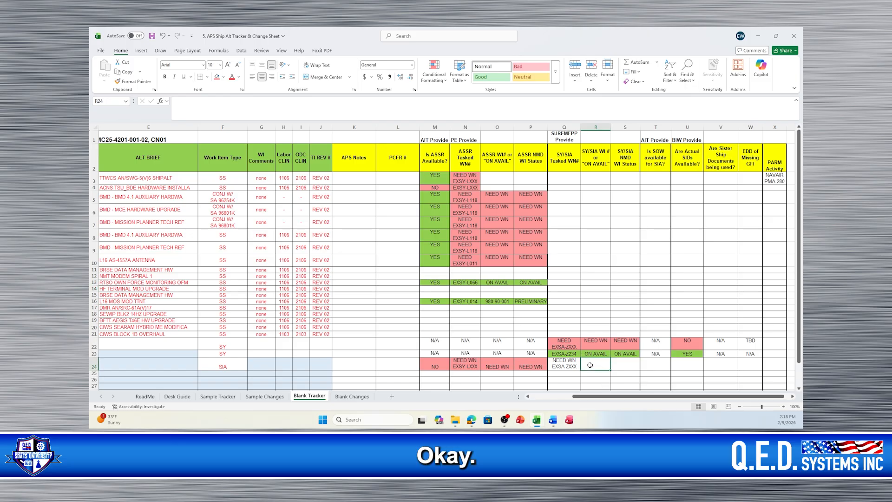
text(NEE)
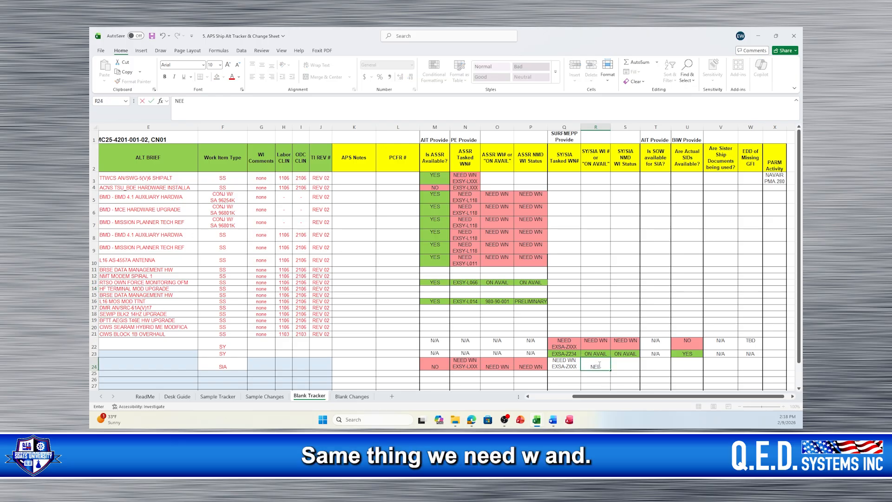
text(D WN)
click(626, 369)
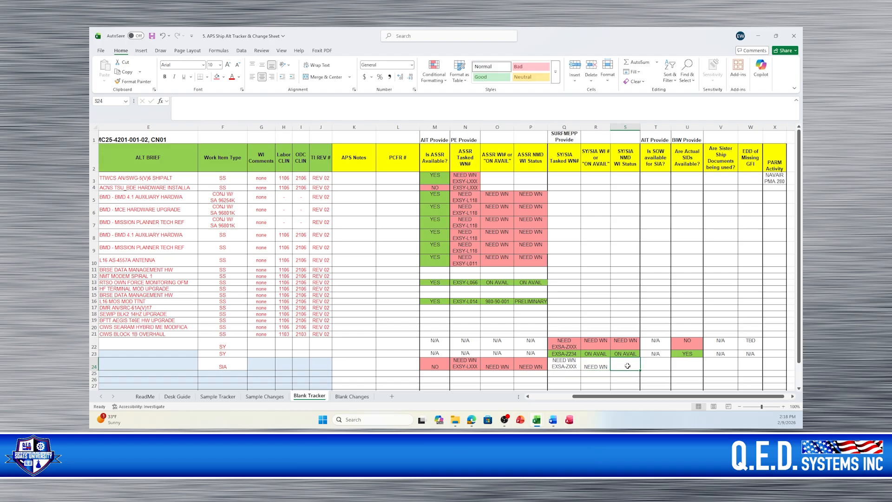
text(NEE)
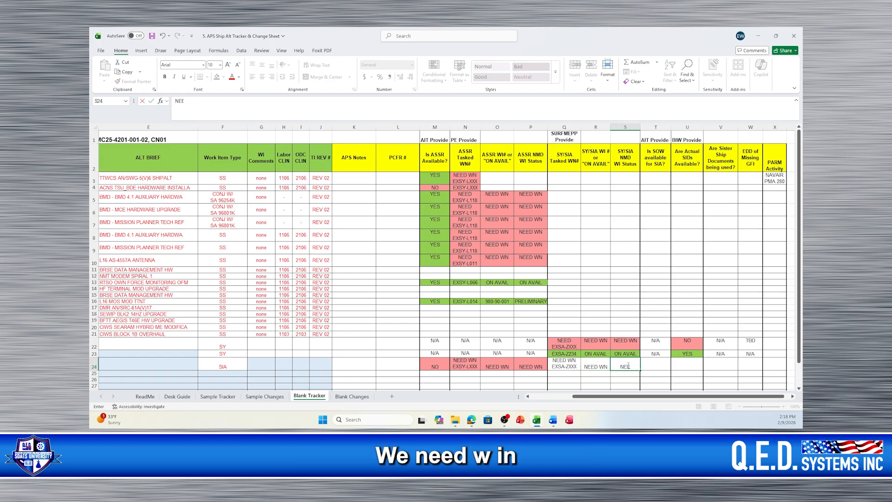
text(D WN)
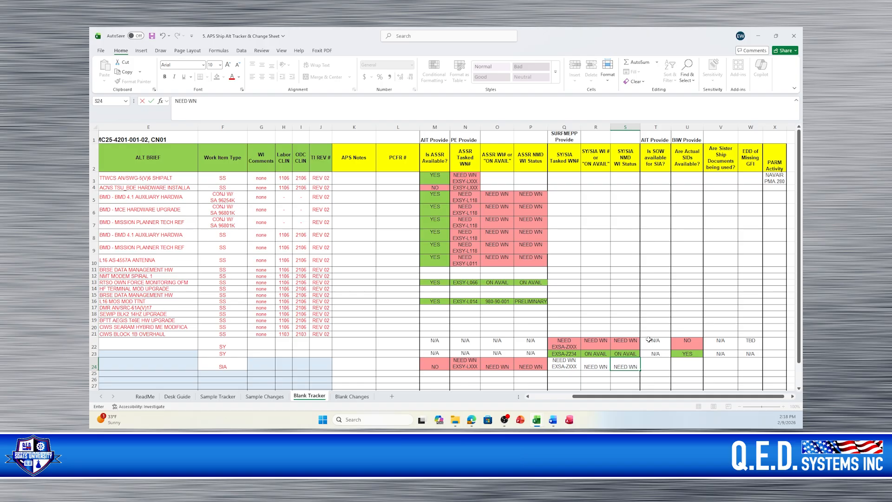
click(649, 340)
Fill row 24's three SY/SIA cells, from Tasked WN# through NMD WI Status, with light red.
click(565, 367)
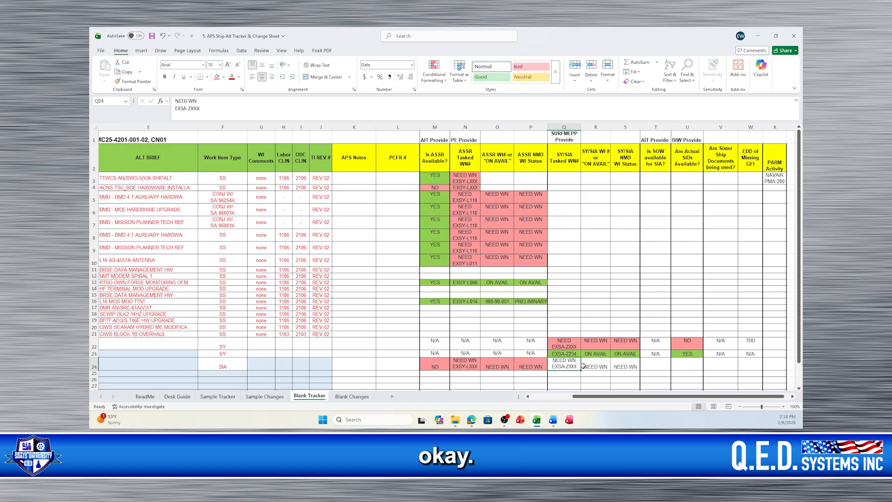
drag(583, 366, 630, 366)
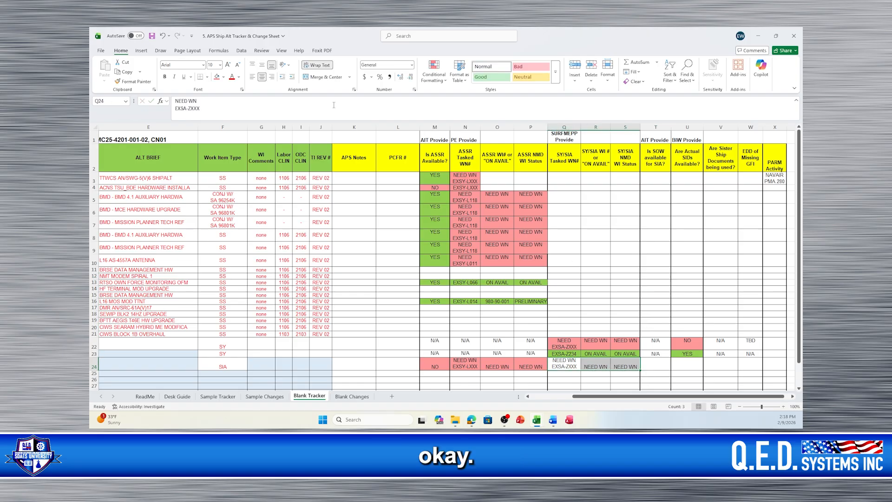
click(216, 77)
click(503, 249)
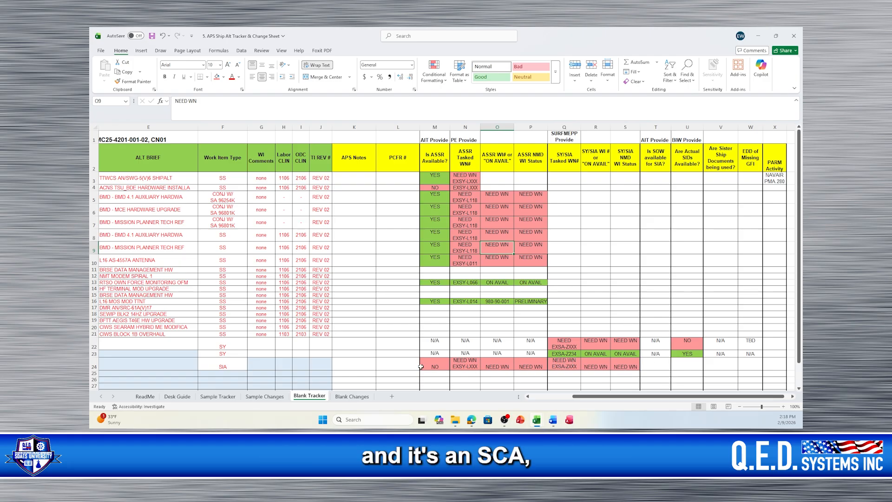
Enter SOW for SOW availability and NO for actual SIDs availability in row 24.
click(660, 366)
text(SOW)
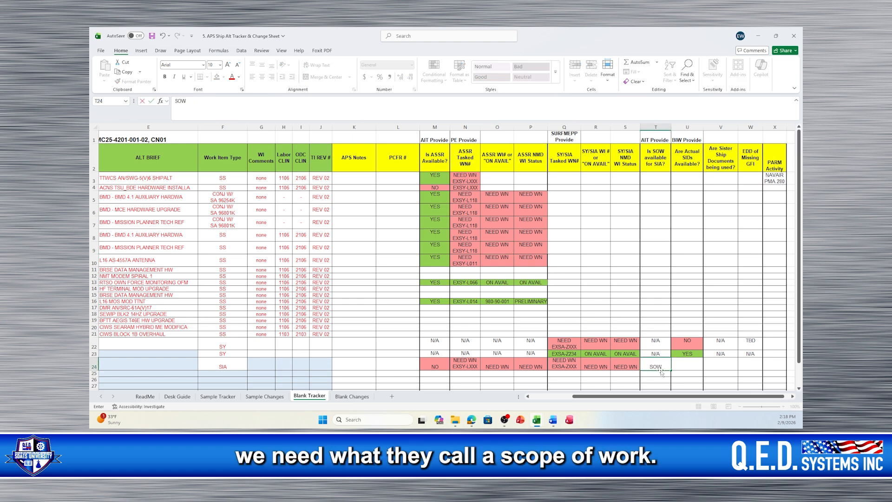
click(661, 284)
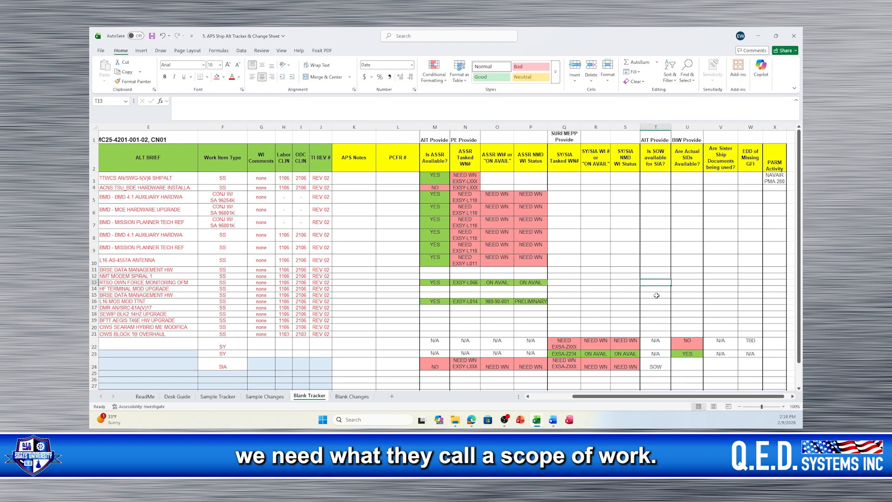
click(690, 366)
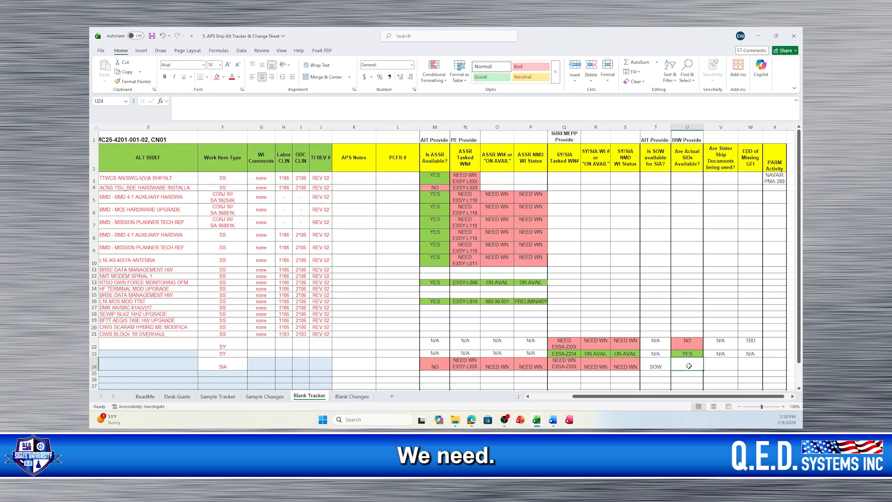
text(NO)
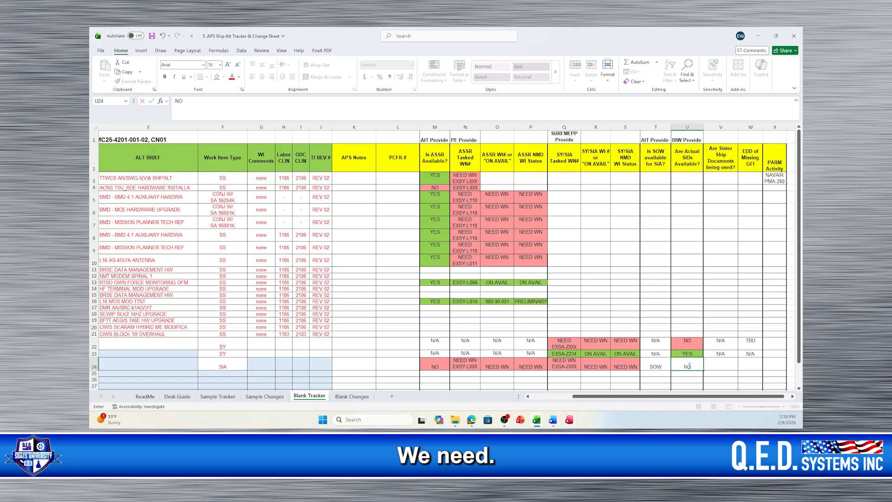
click(578, 150)
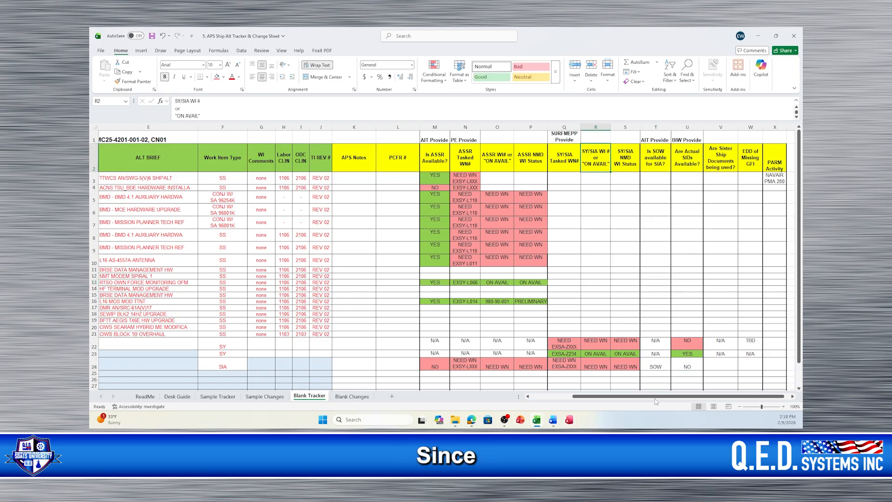
Fill row 24's SOW and actual SIDs availability cells with light red.
drag(655, 367, 688, 367)
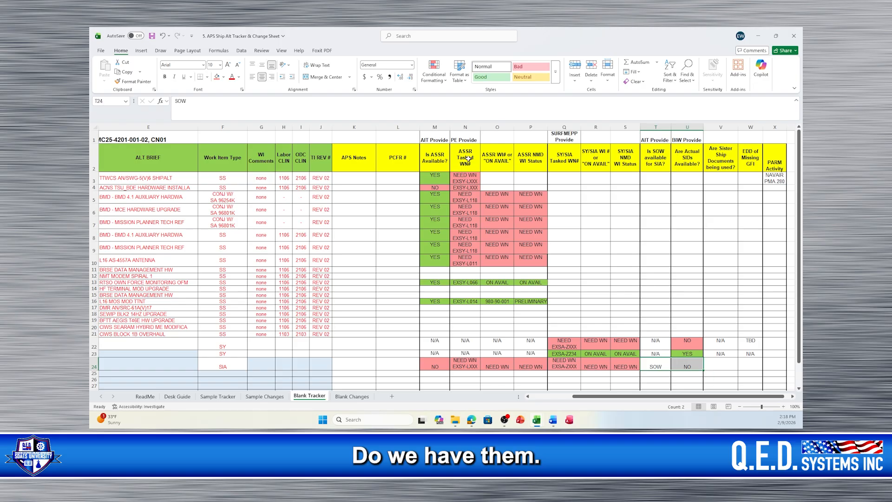
click(217, 77)
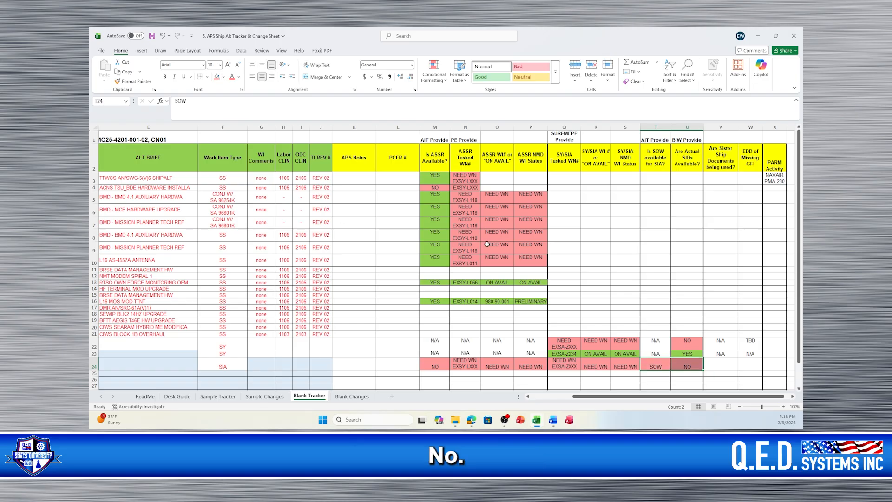
click(558, 232)
Enter N/A in row 24 for whether sister ship documents are being used.
click(724, 364)
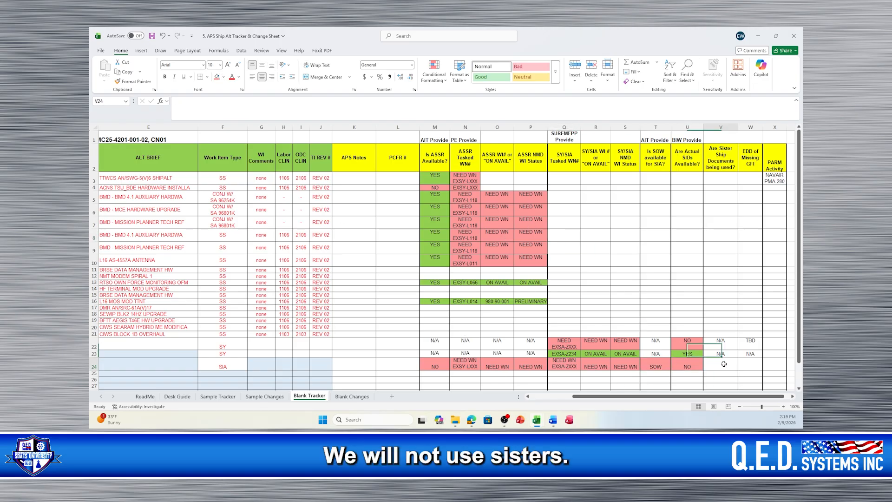
text(N)
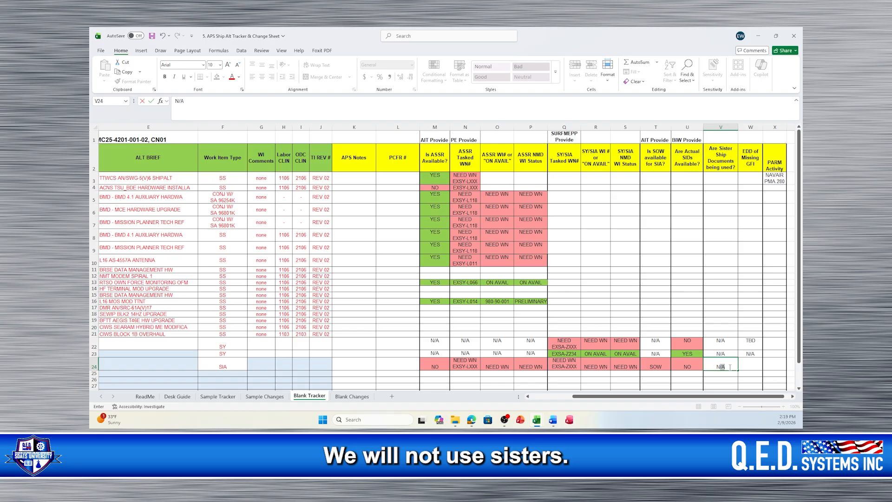
text(/A)
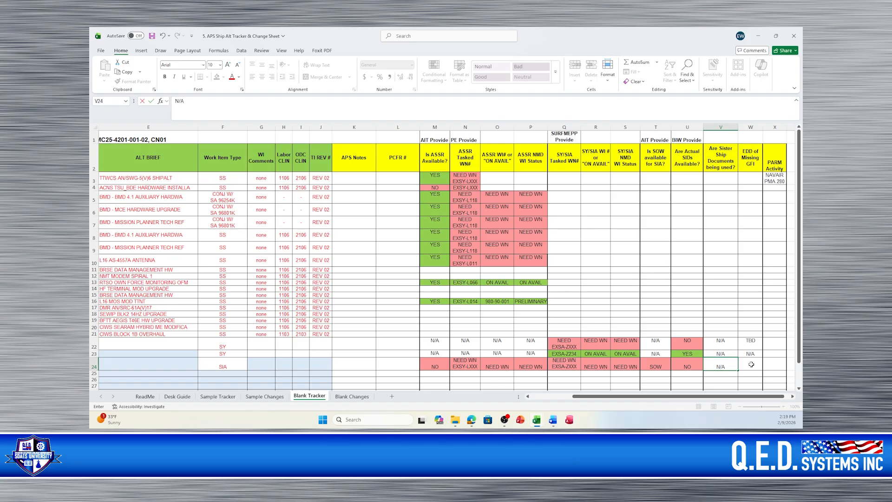
Enter TBD in row 24 for the EDD of missing GFI and select the row's PARM Activity cell.
click(752, 364)
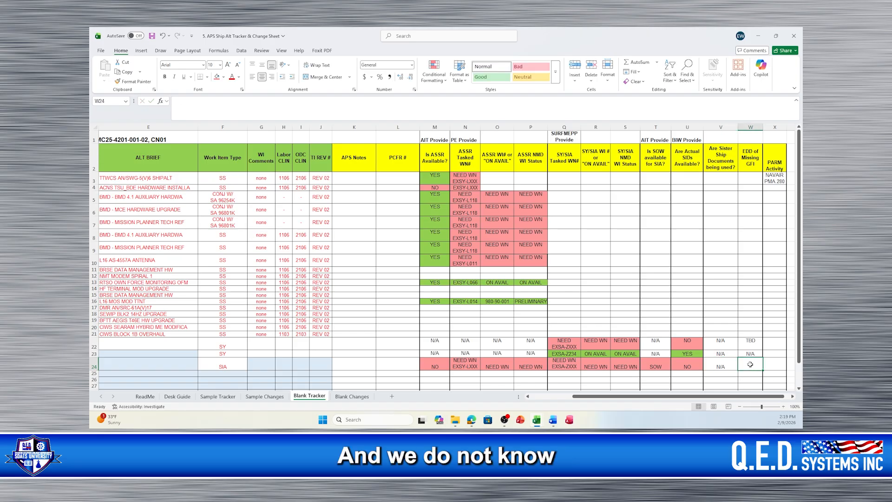
text(TB)
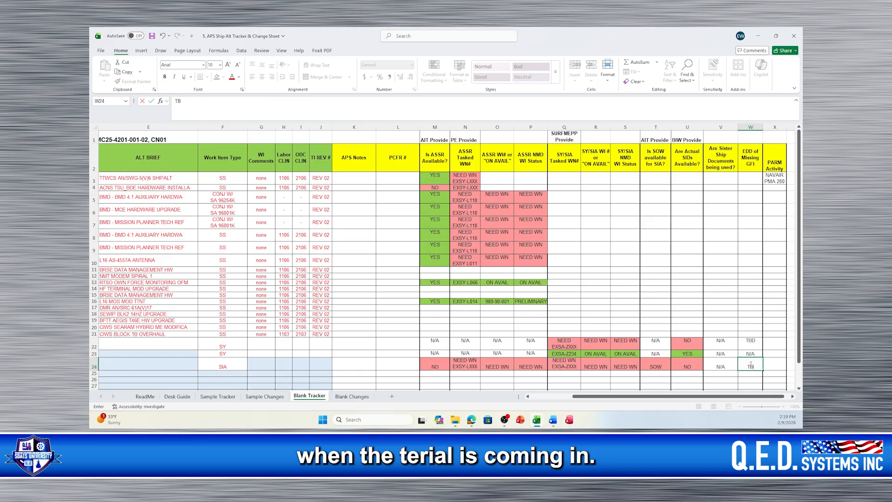
text(D)
click(718, 282)
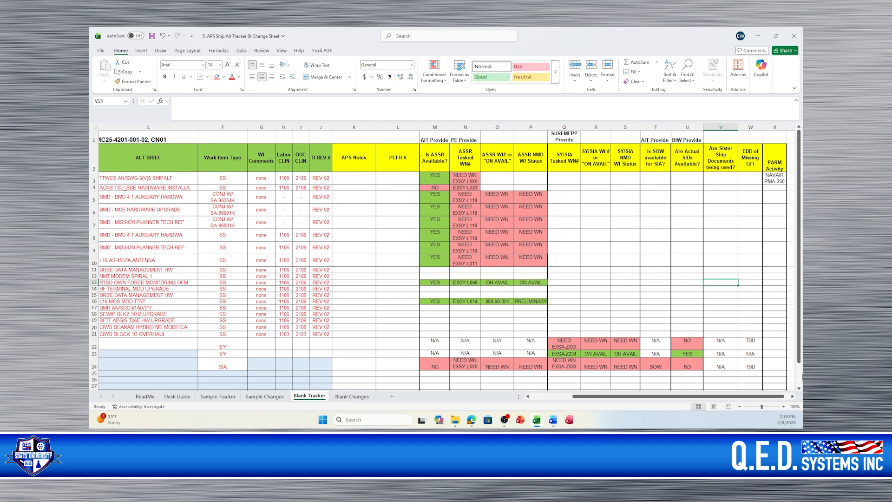
click(774, 364)
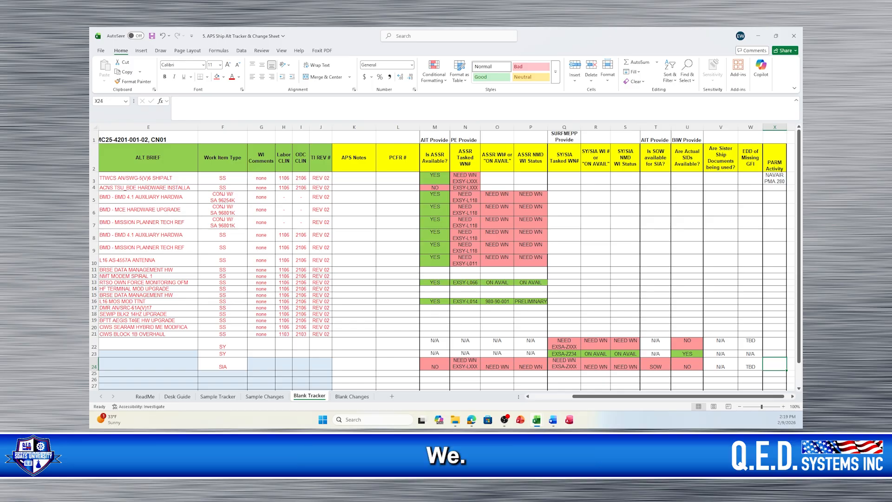
Switch to the USS Ross LOA PDF in the browser and examine the SSR codes of the green-zone authorized ship changes.
drag(90, 100, 385, 29)
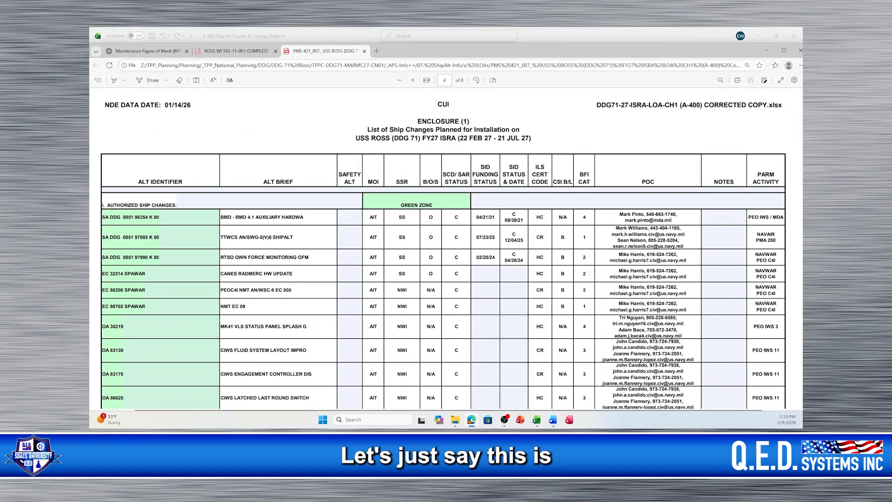
scroll(310, 261, down, 3)
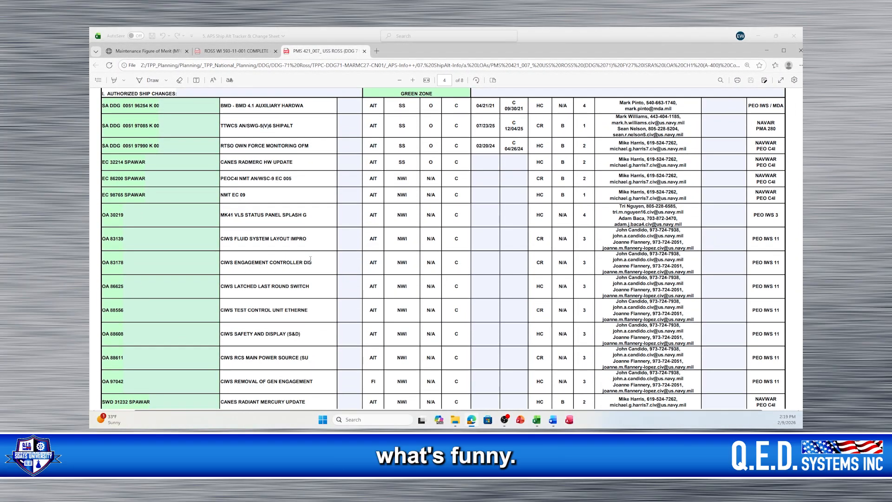
scroll(430, 102, up, 2)
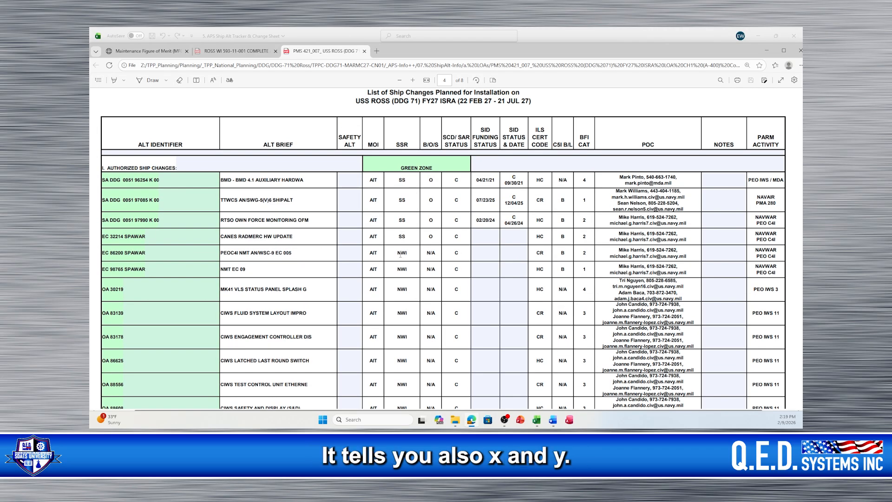
scroll(401, 255, down, 1)
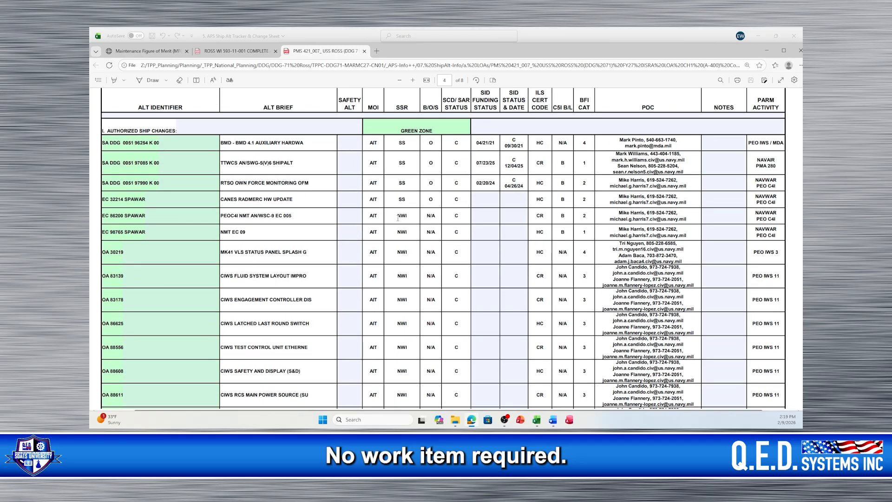
scroll(401, 270, down, 2)
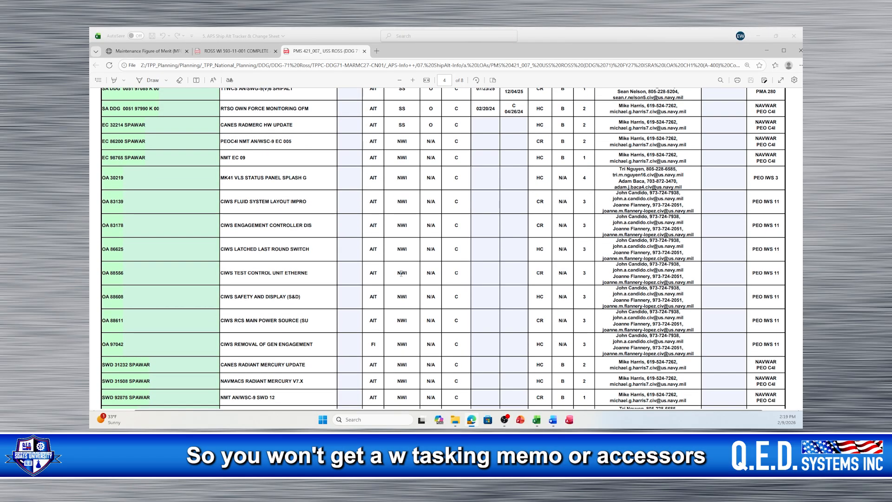
scroll(401, 273, down, 7)
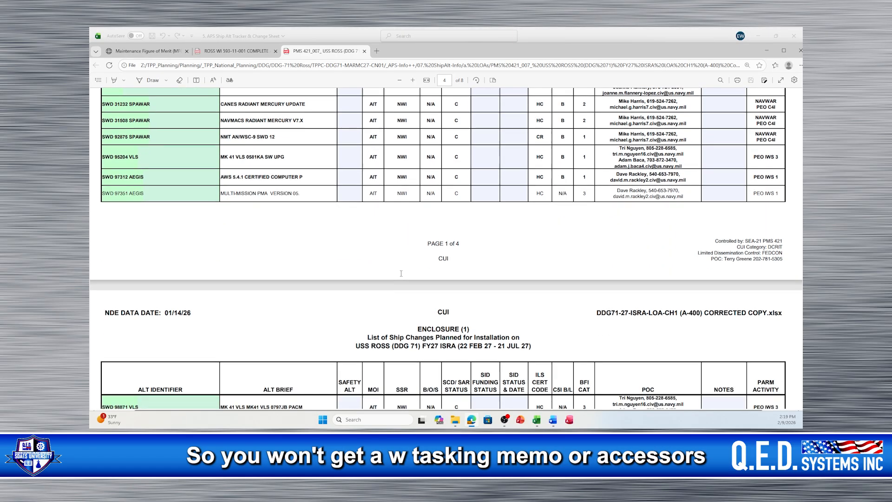
Check the SSR codes of the yellow-zone planned not authorized and grey-zone deferred ship changes for SY and SIA installs.
scroll(401, 273, down, 7)
scroll(401, 273, down, 3)
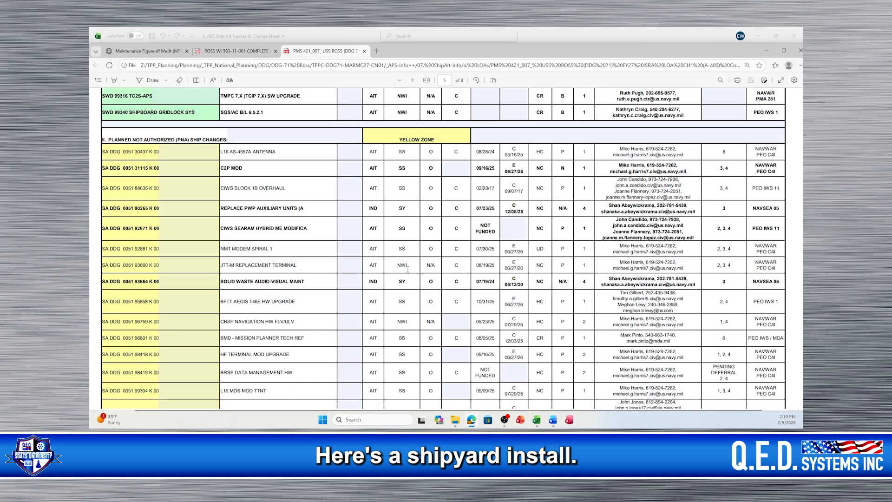
scroll(402, 279, down, 3)
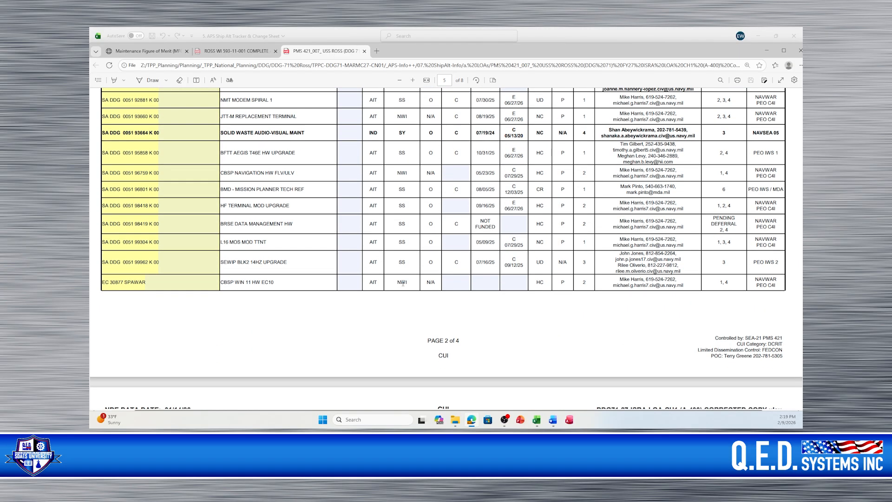
scroll(402, 283, down, 5)
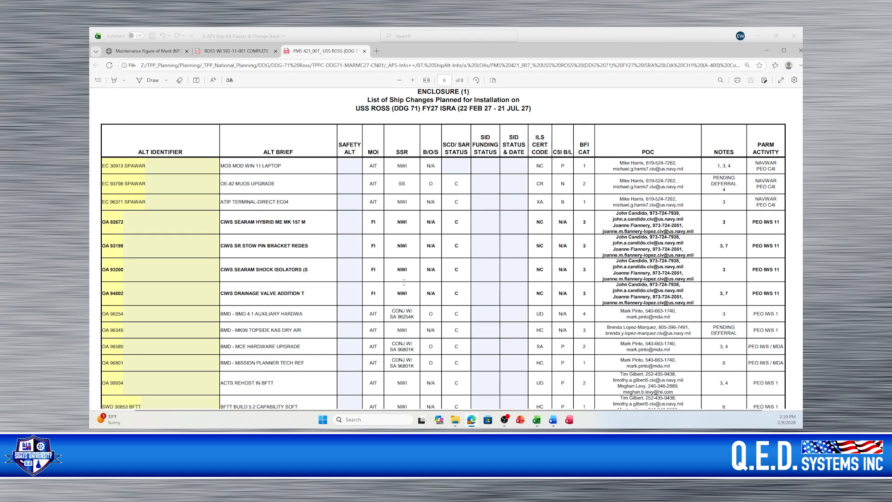
scroll(404, 282, down, 5)
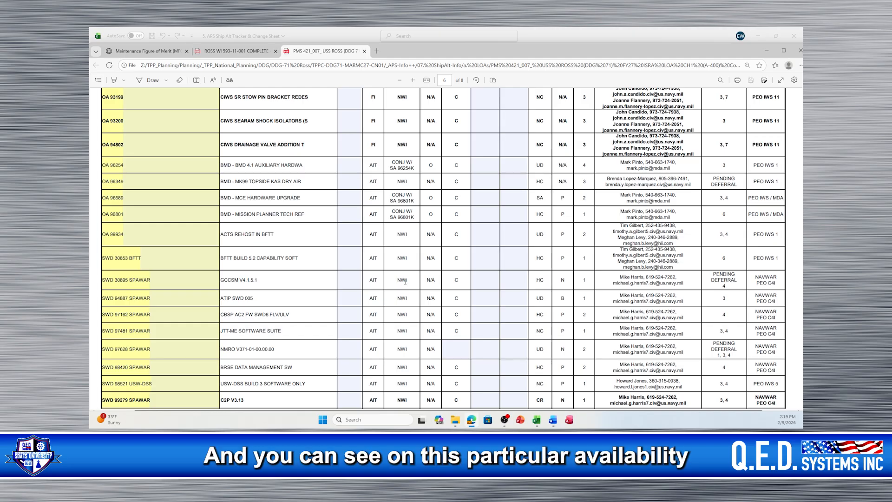
scroll(405, 281, down, 5)
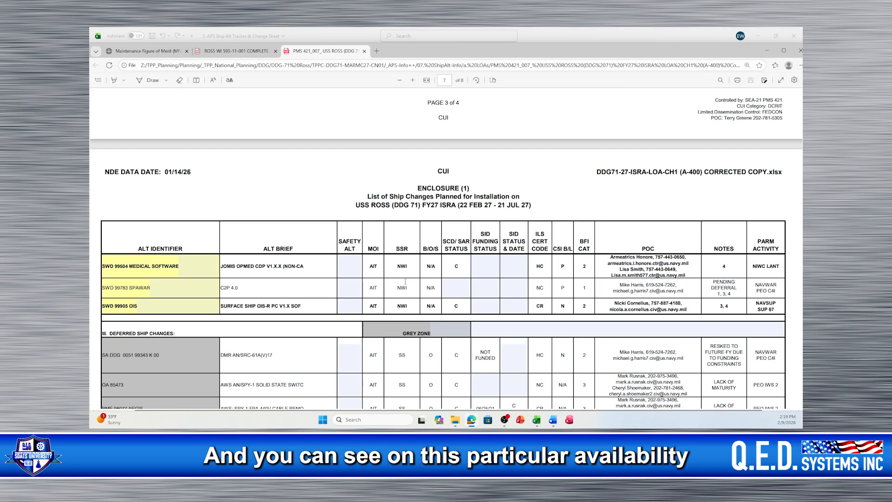
scroll(405, 281, down, 2)
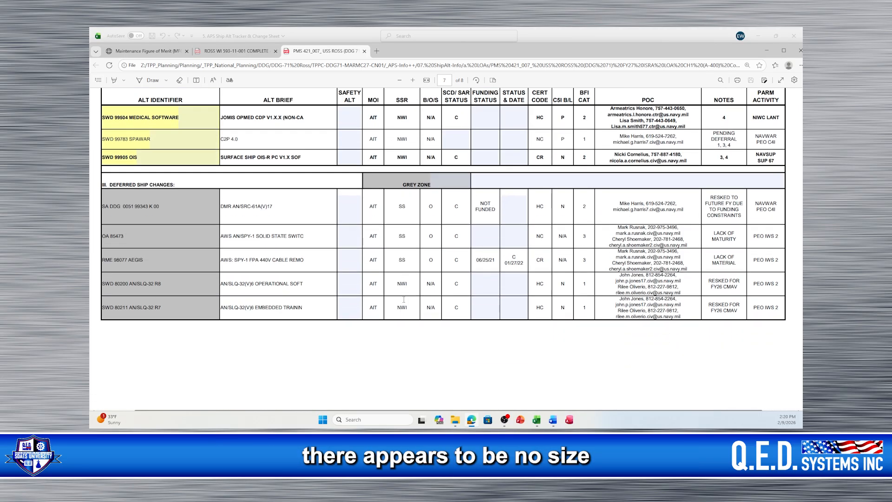
scroll(403, 299, up, 3)
scroll(403, 300, up, 15)
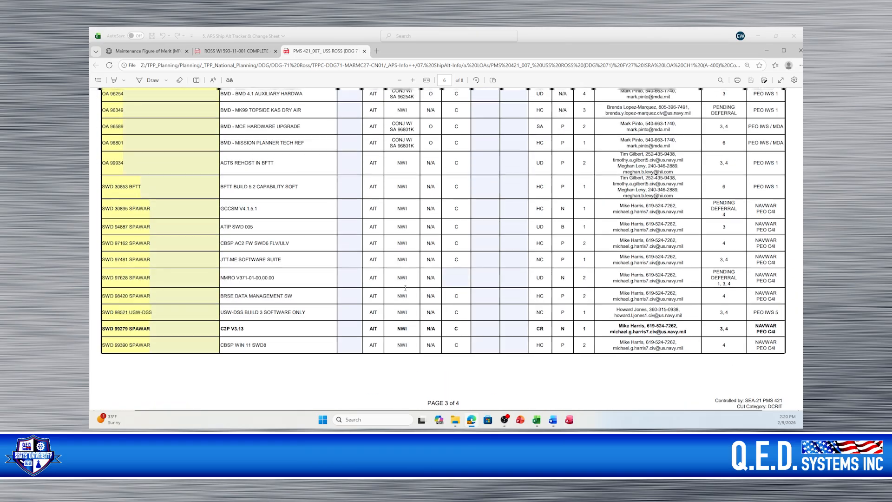
scroll(400, 251, up, 10)
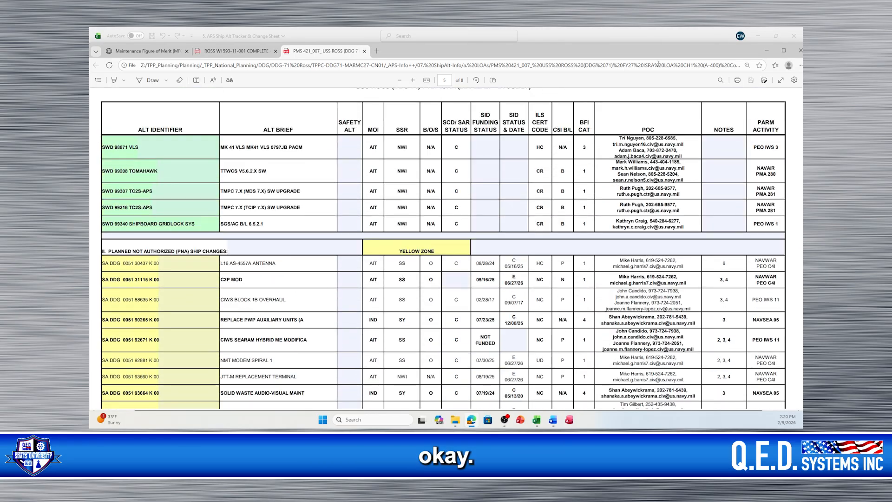
Switch back to the Excel tracker and review row 24's ASSR Tasked WN# and SY/SIA Tasked WN# entries.
drag(589, 47, 0, 42)
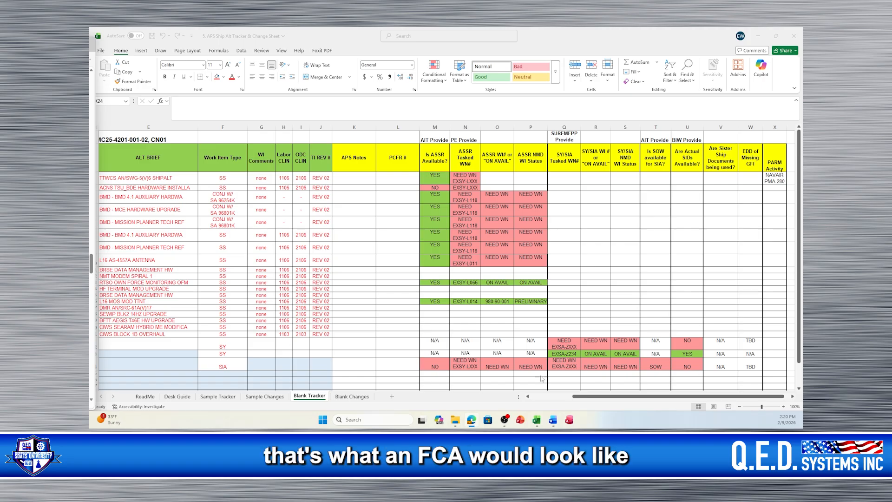
click(466, 366)
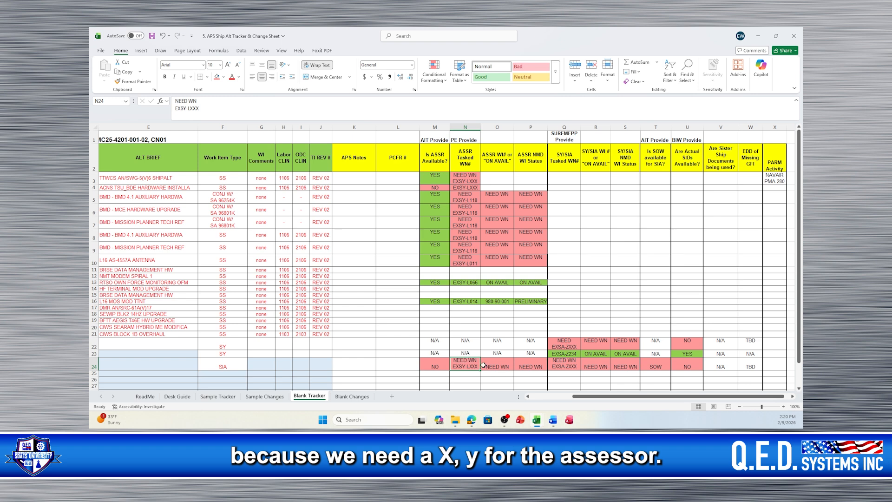
click(576, 362)
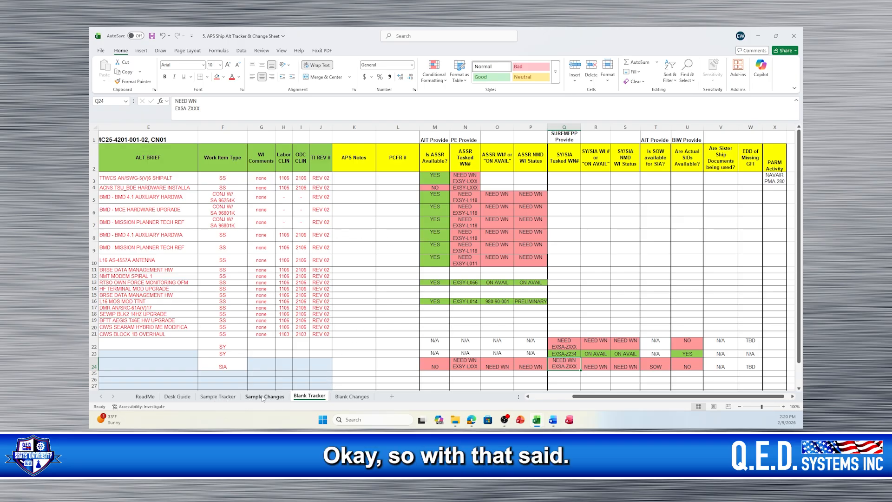
Open the Desk Guide sheet and review the ASSR and WN requirements for SS type work items.
click(218, 396)
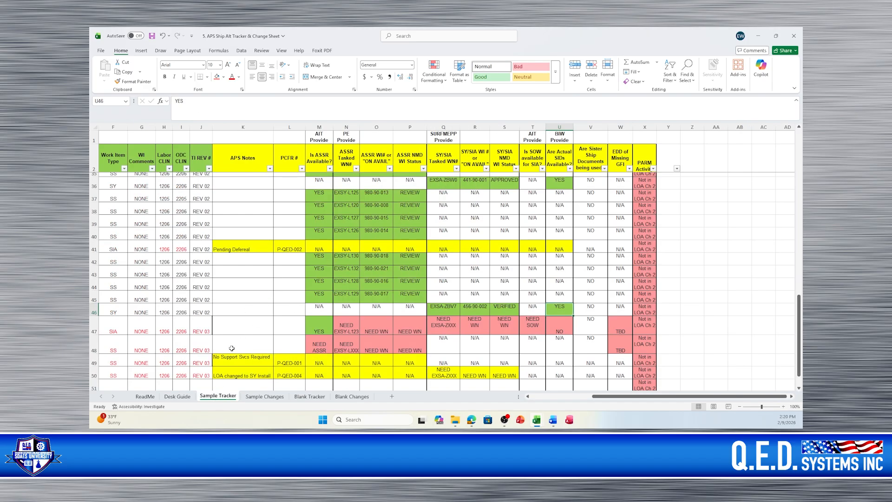
click(189, 396)
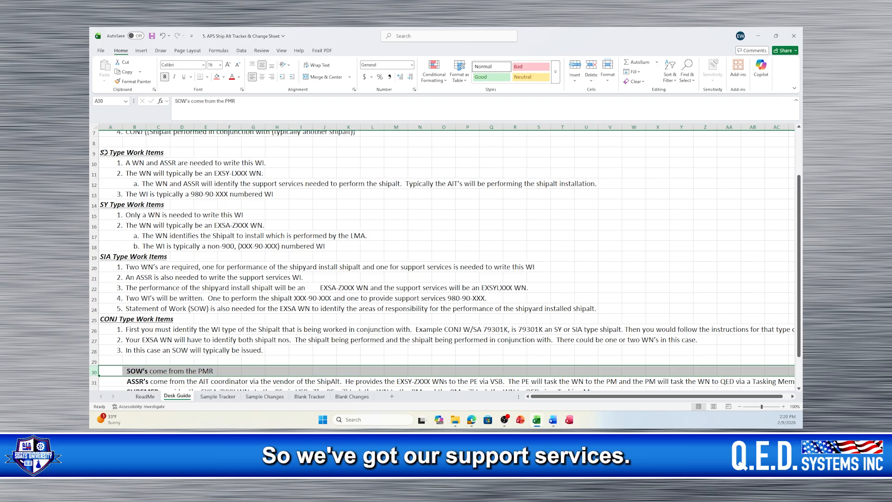
click(102, 205)
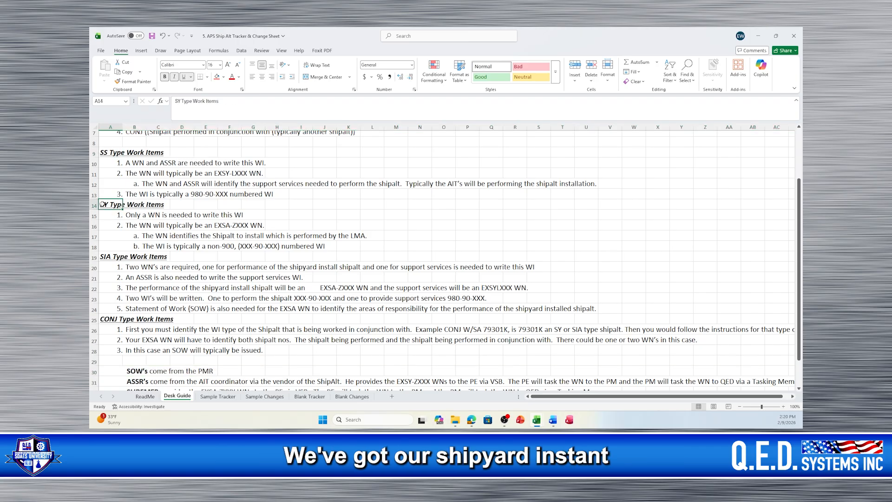
click(115, 158)
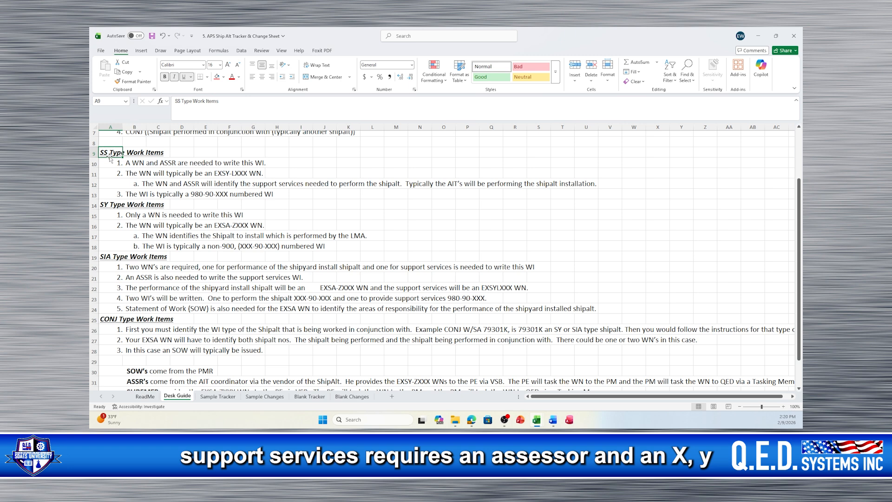
click(187, 163)
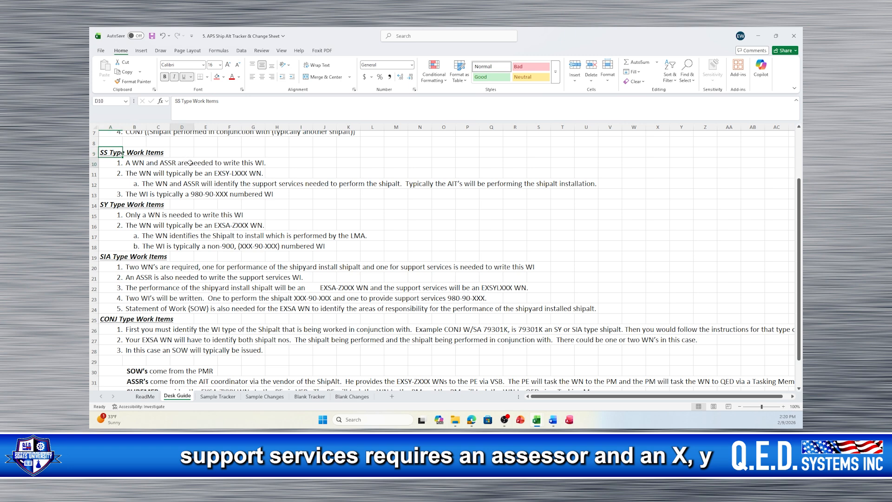
click(238, 174)
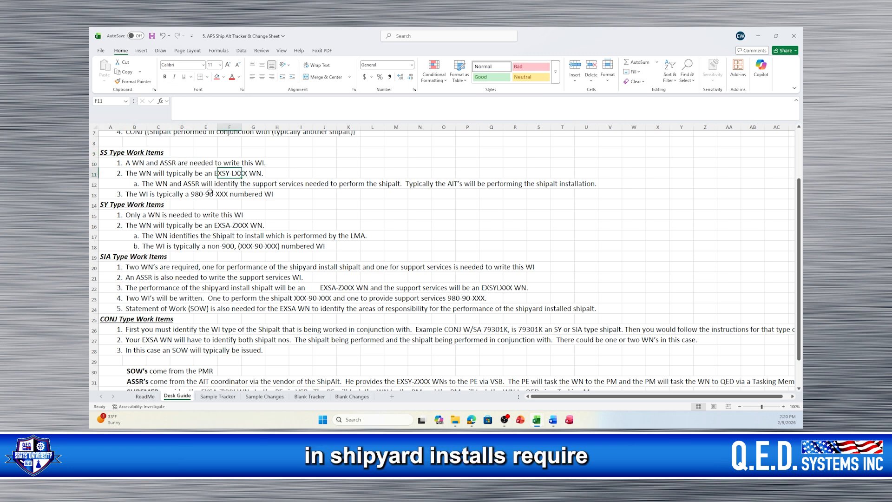
Review the Desk Guide's WN requirement and WN numbering format for SY type work items.
click(123, 206)
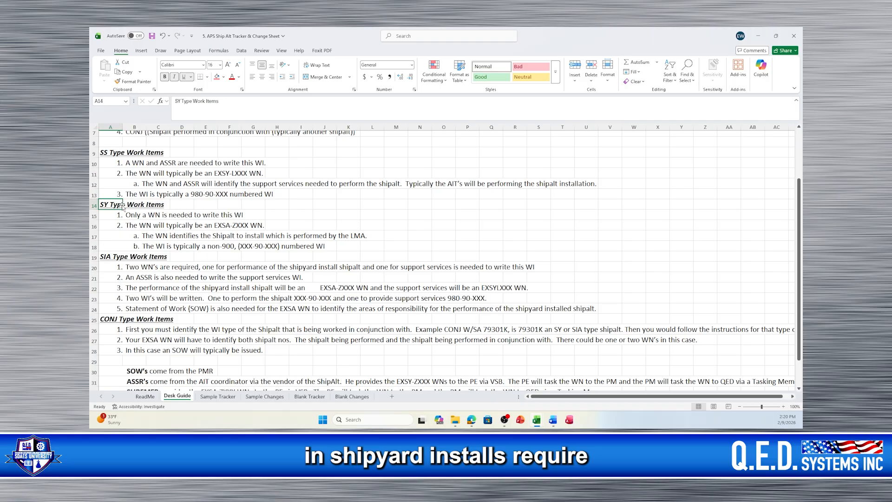
click(157, 215)
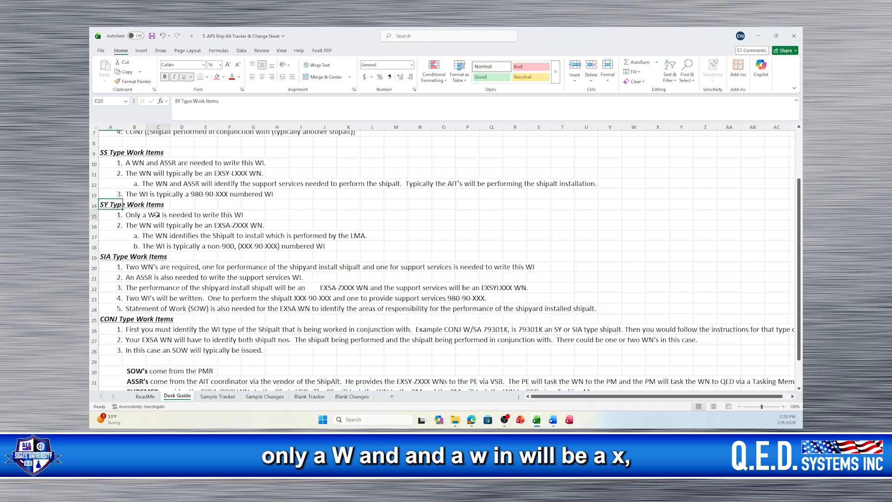
click(226, 226)
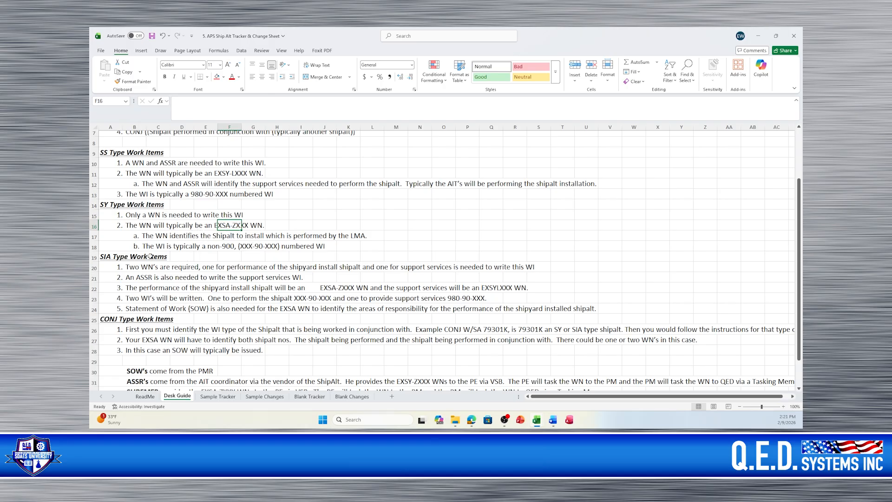
Review the Desk Guide's SIA type work item rules on required WNs, their number formats and the ASSR.
click(119, 256)
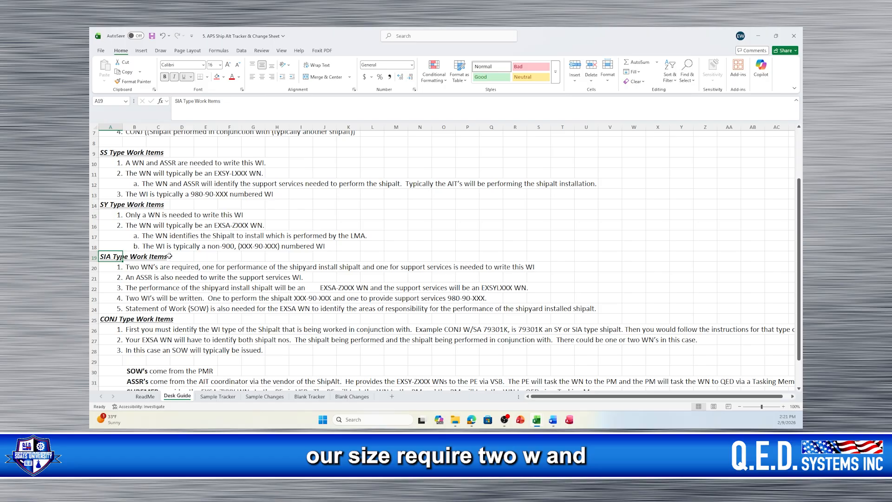
click(148, 267)
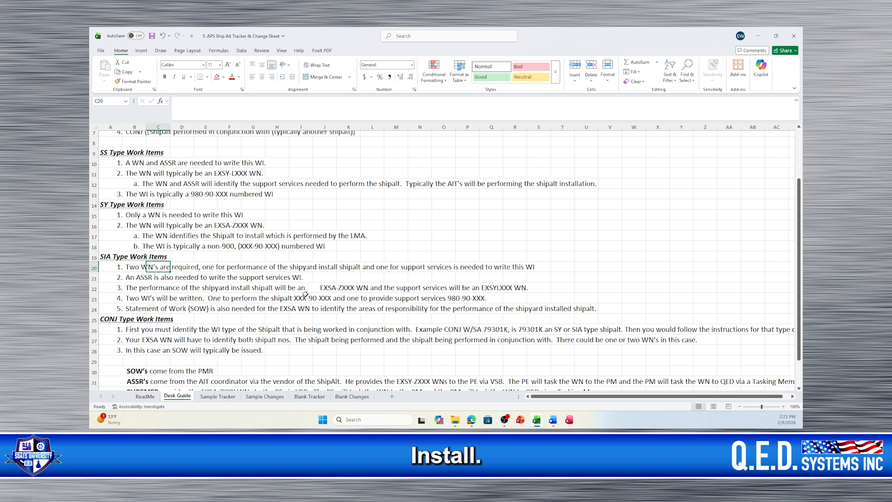
click(335, 289)
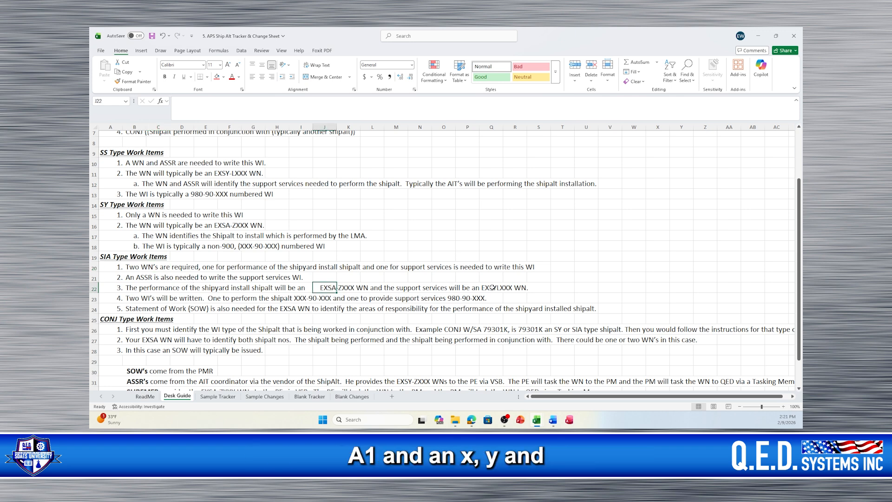
click(491, 288)
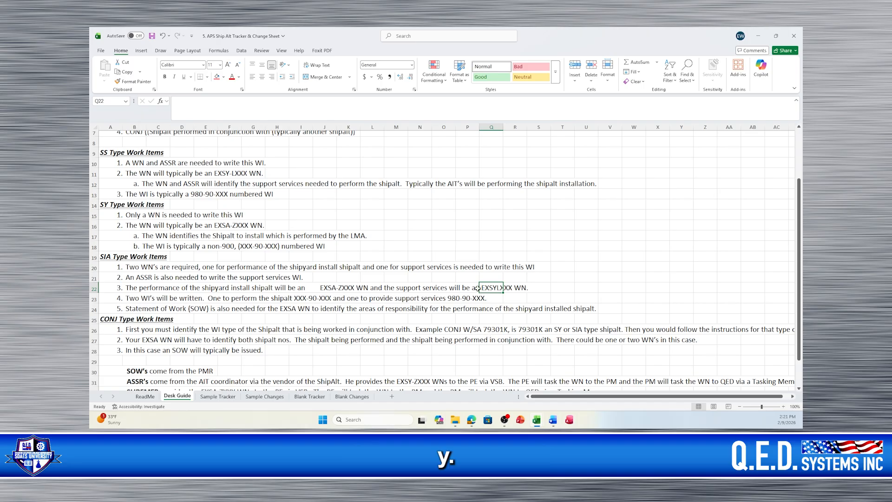
click(139, 277)
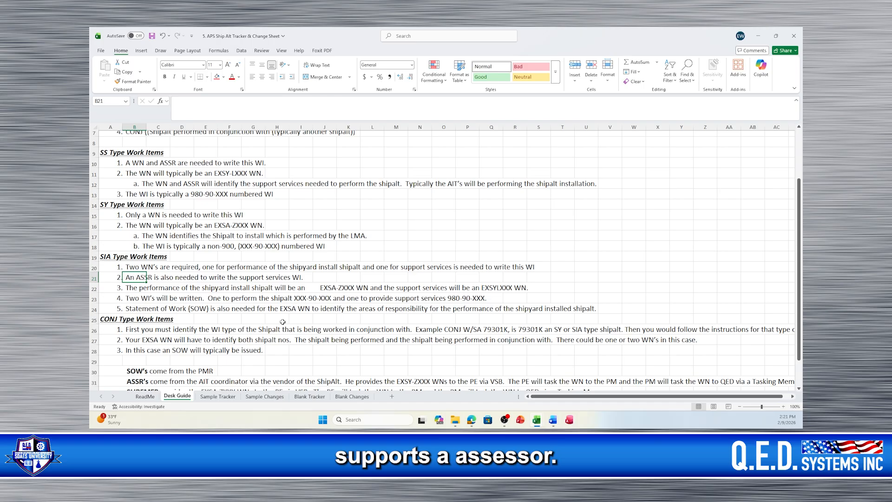
Review the Desk Guide's CONJ type work item rules and the notes on where SOWs, ASSRs and SURFMEP WNs come from.
scroll(276, 323, down, 3)
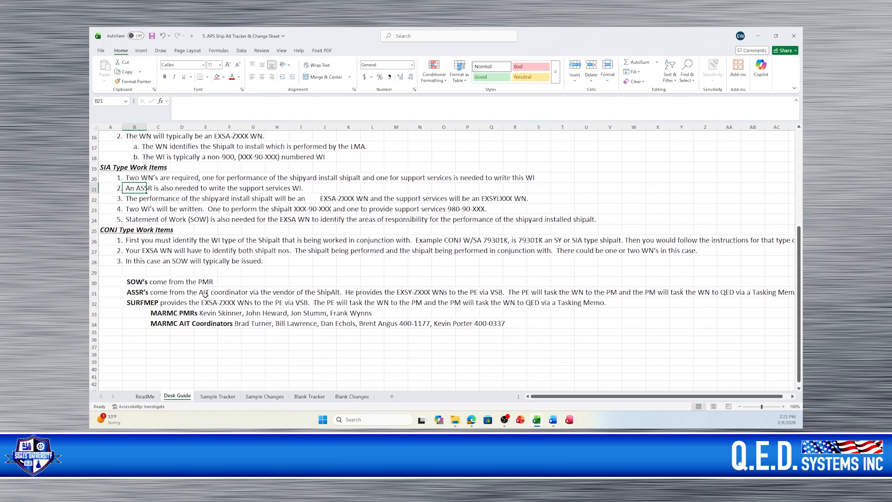
click(107, 229)
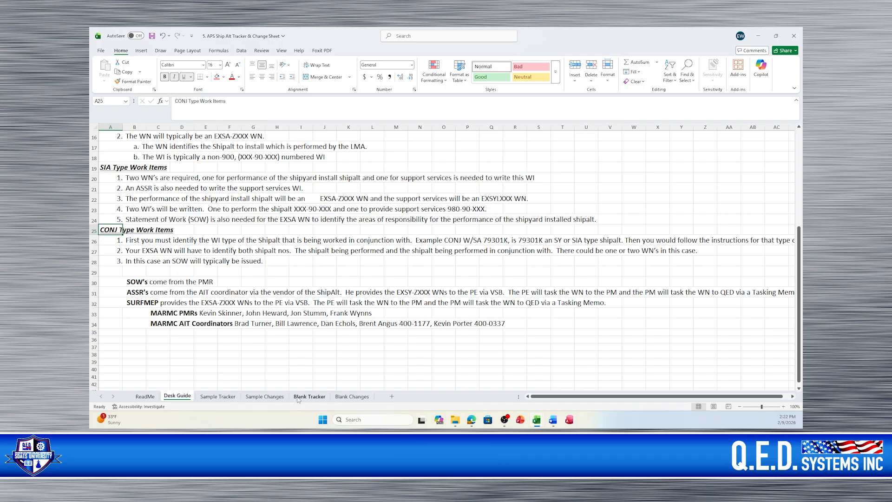
Open the Sample Tracker sheet and review how the ASSR, SY/SIA, SOW and SID blocks are filled out across all rows.
click(215, 396)
scroll(274, 291, up, 2)
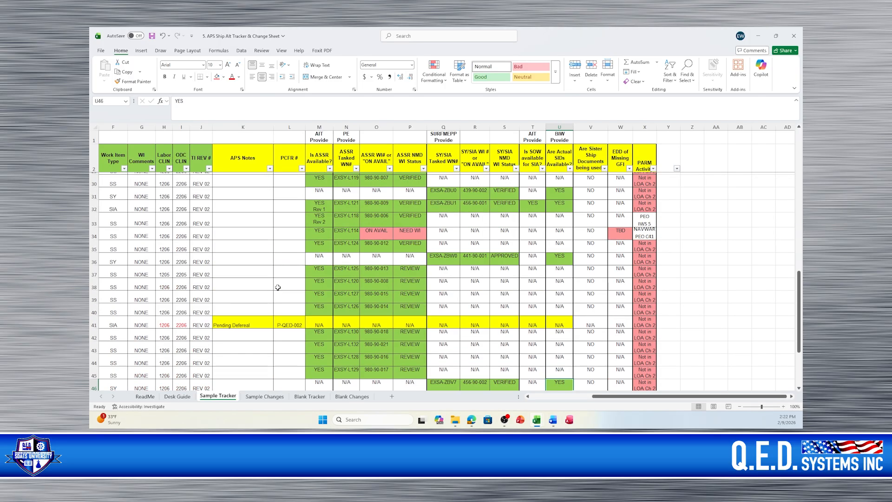
scroll(278, 287, up, 9)
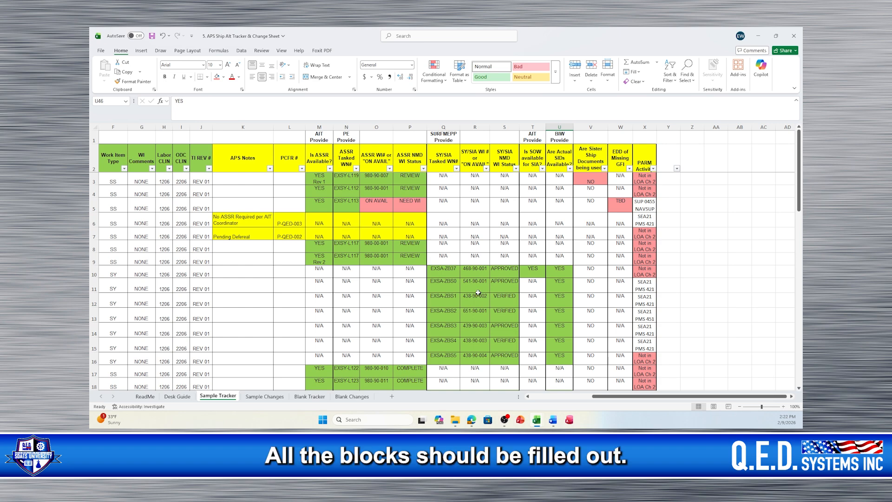
scroll(478, 293, down, 9)
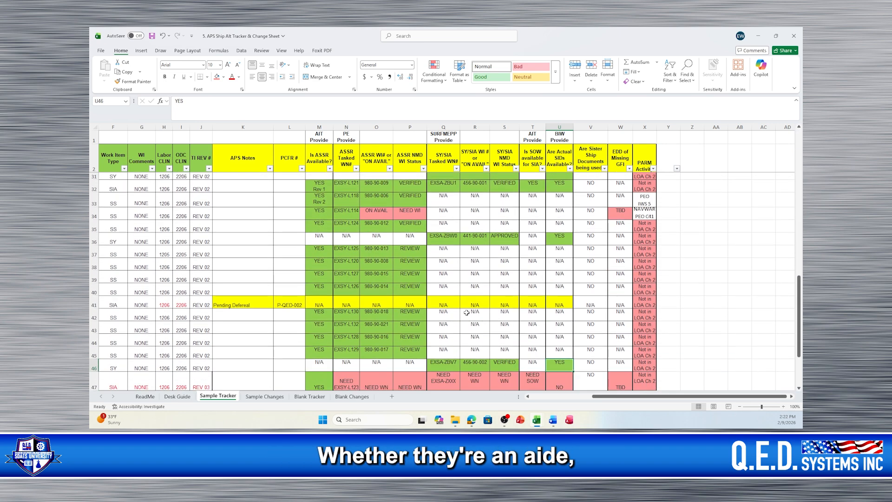
scroll(467, 312, down, 4)
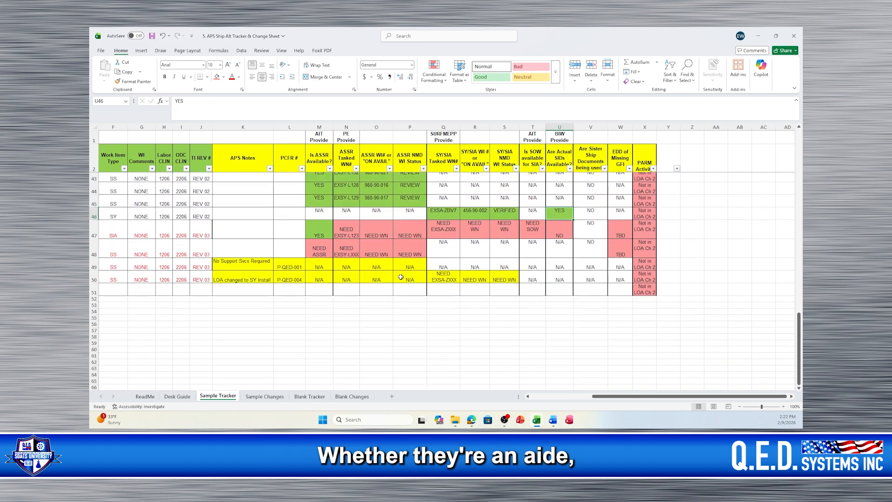
scroll(356, 272, up, 2)
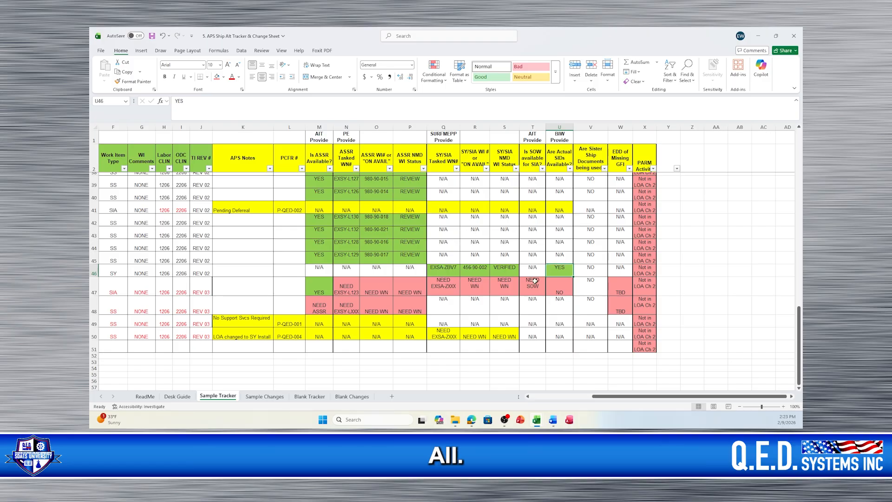
scroll(487, 269, up, 4)
scroll(488, 269, up, 5)
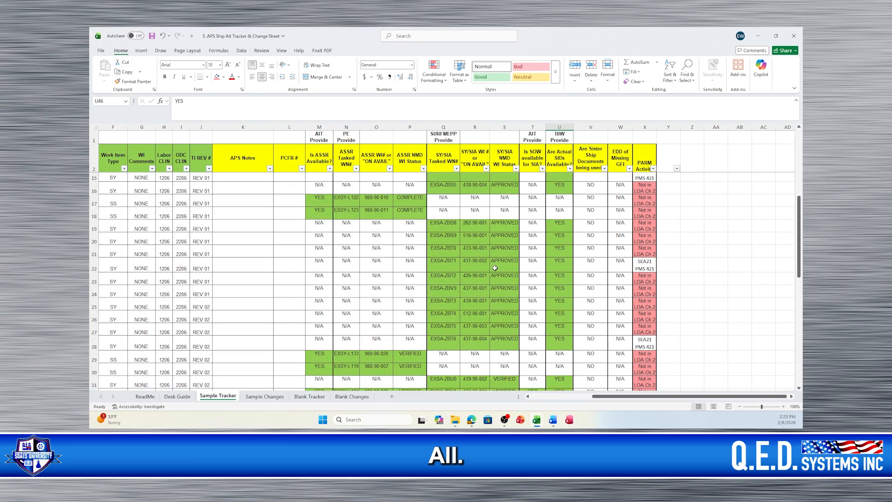
scroll(496, 266, up, 3)
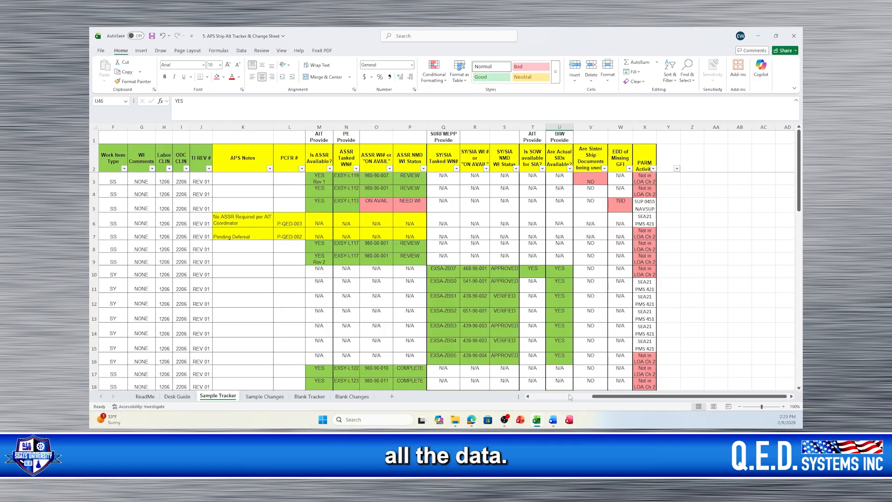
Bring up the REV 02 DDG 71 ROSS ship alts funding workbook full-screen and review its ship alteration list.
mouse_move(536, 420)
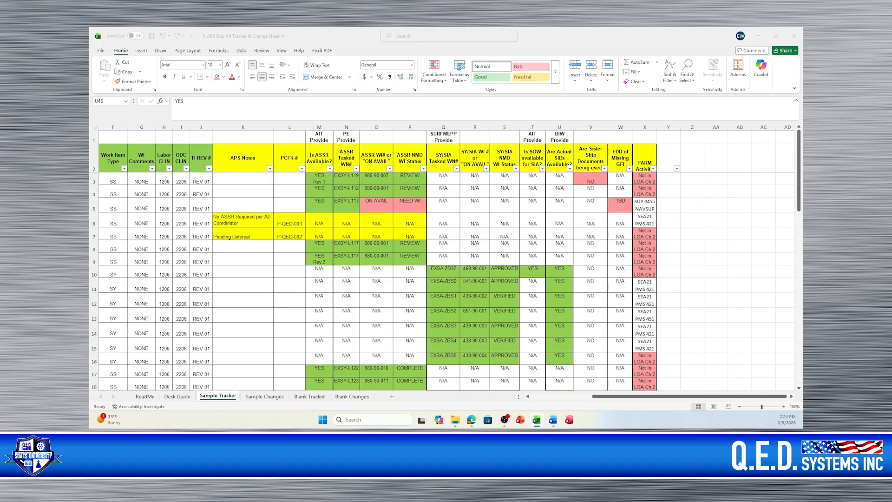
drag(90, 112, 562, 48)
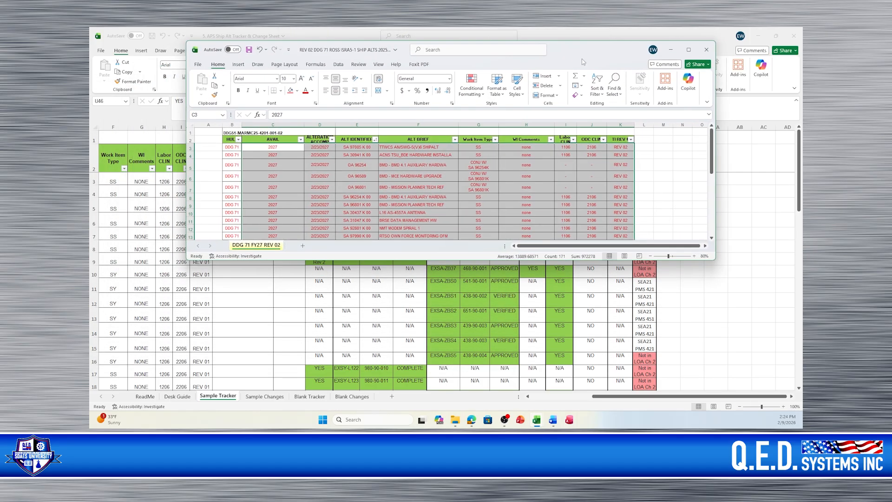
click(690, 50)
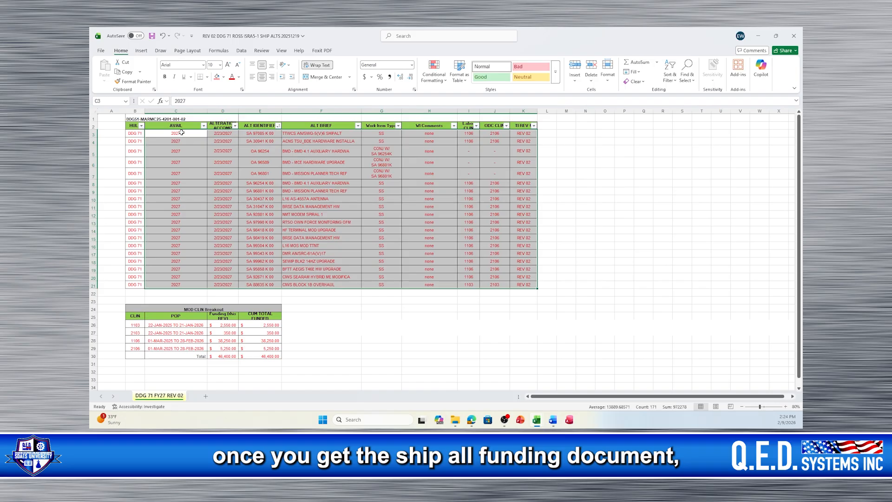
click(279, 206)
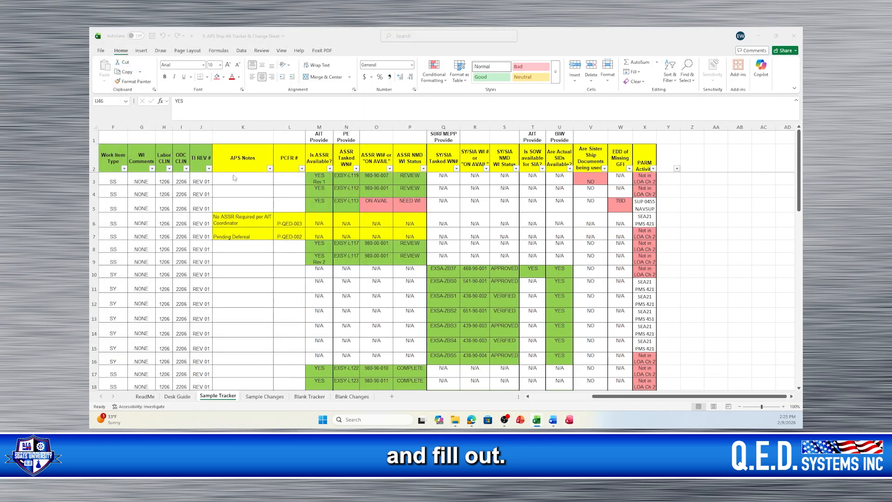
Return to the APS Ship Alt Tracker workbook, maximize it and open the Blank Tracker sheet.
mouse_move(561, 42)
mouse_down()
mouse_move(593, 33)
mouse_move(551, 41)
mouse_up()
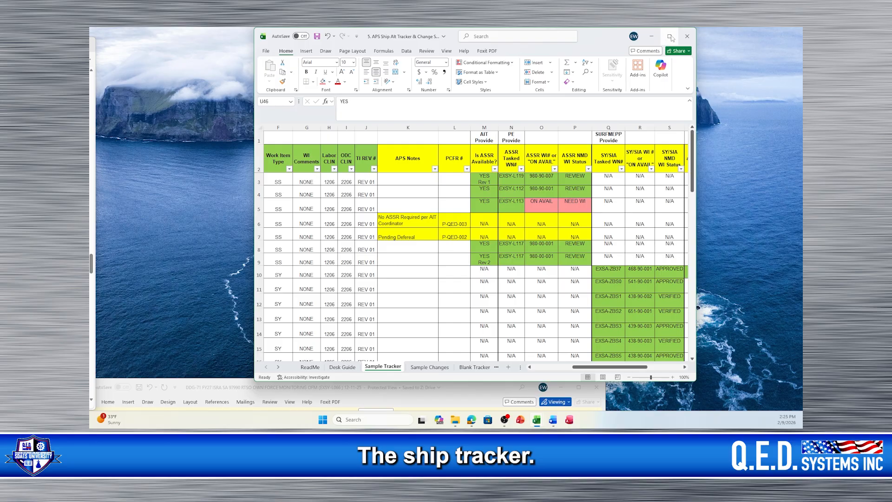
click(669, 36)
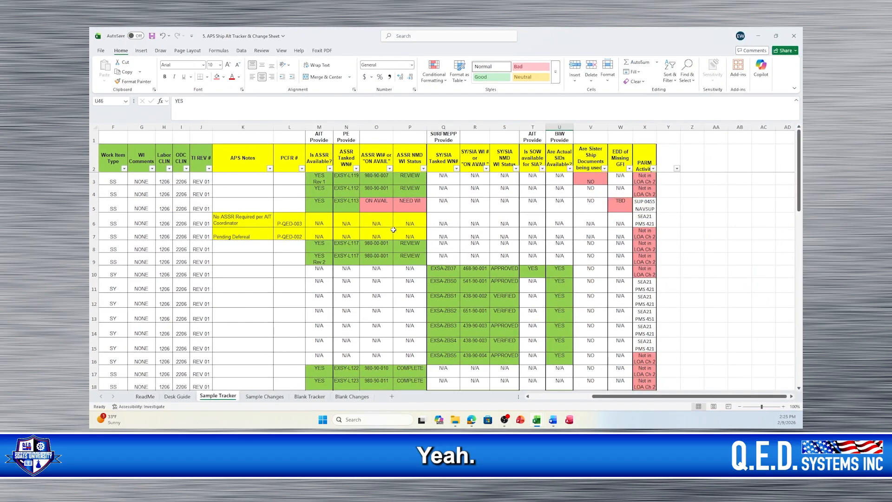
click(309, 396)
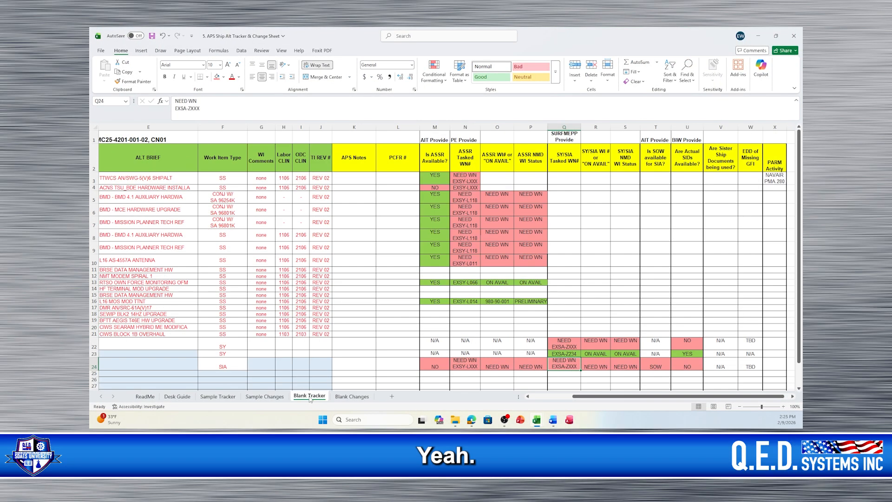
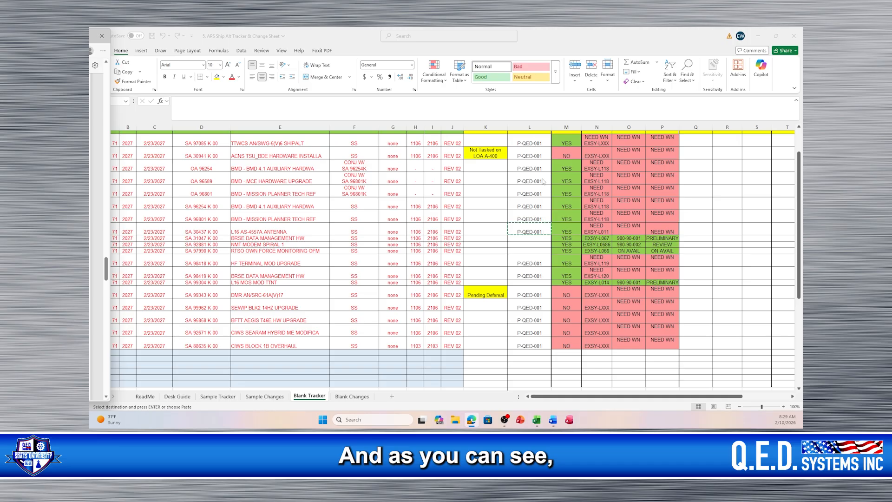
Review the Blank Tracker's PCFR # column and the ASSR availability and tasked WN# entries for SA 30941 K 00.
click(756, 179)
scroll(747, 181, up, 1)
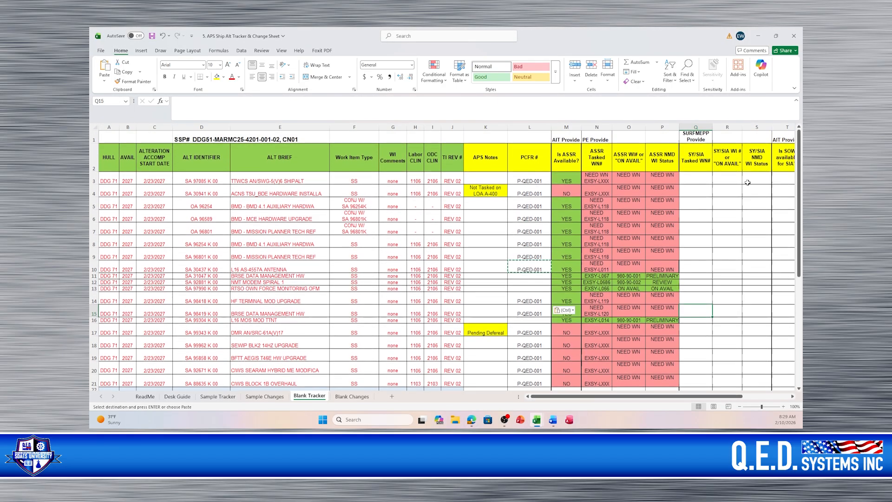
click(529, 160)
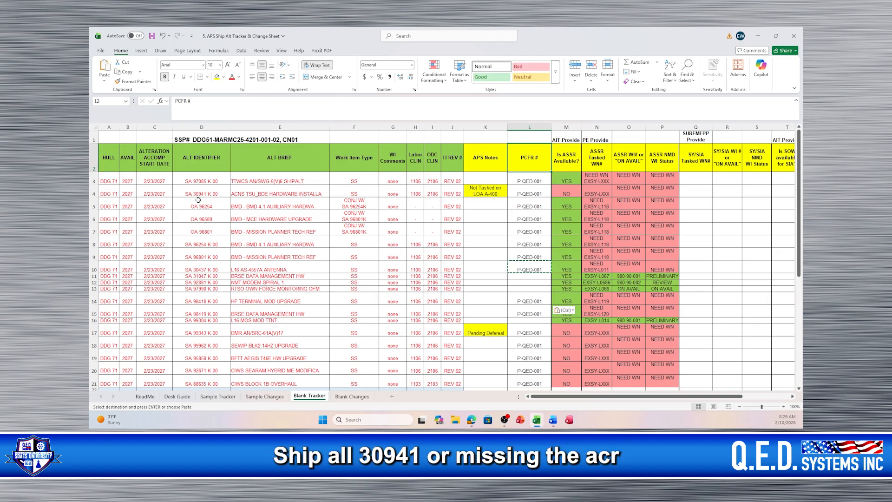
click(565, 194)
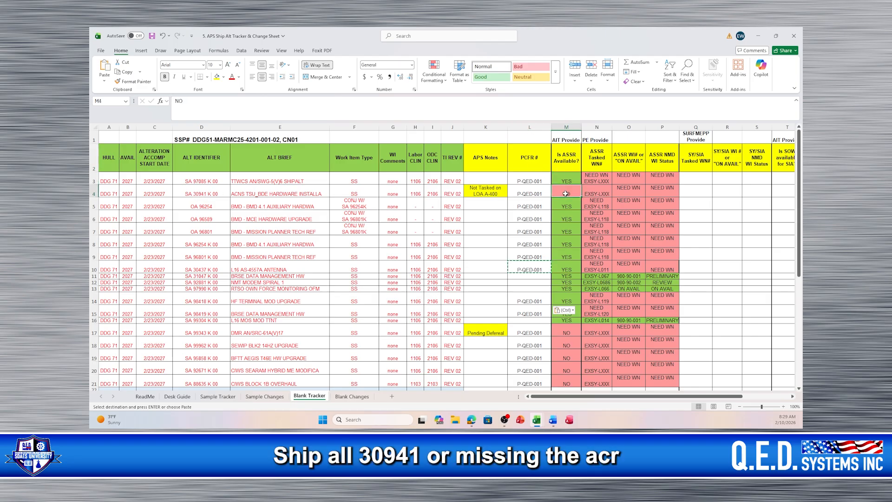
click(600, 191)
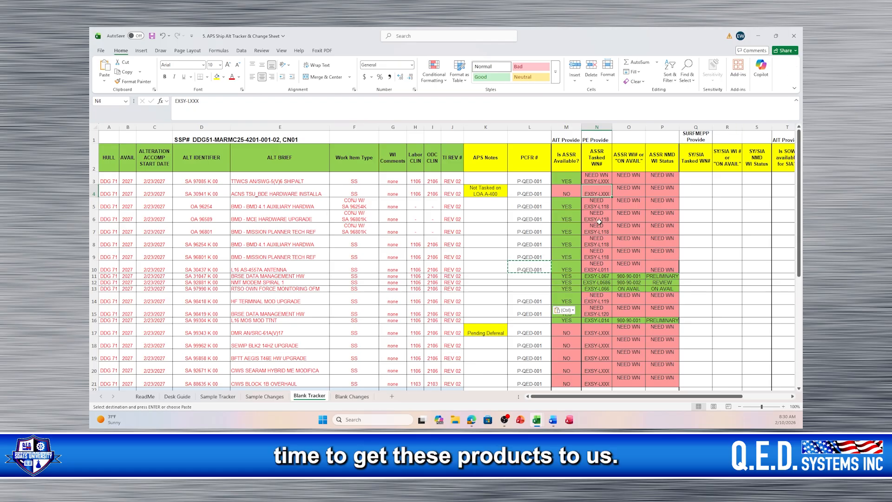
scroll(604, 215, down, 1)
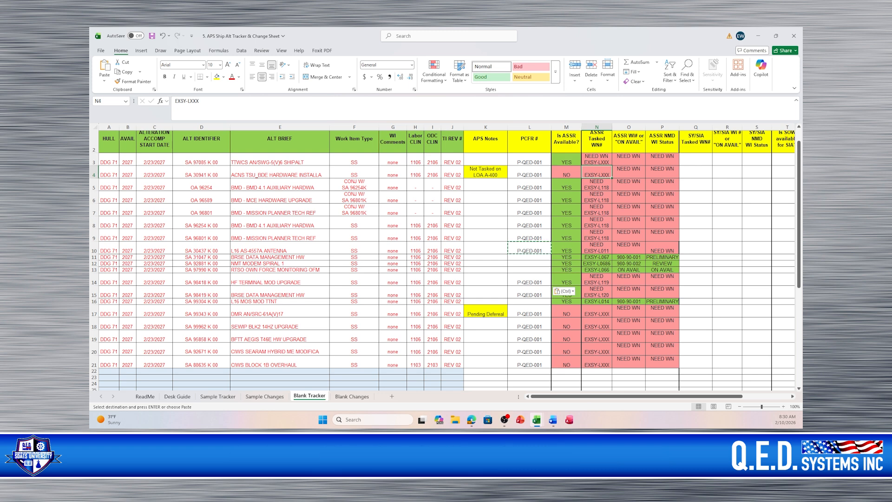
Bring up the PMS 421 USS ROSS LOA Change 1 A-400 PDF and view the cover letter on its first page.
drag(90, 70, 397, 35)
scroll(345, 190, up, 6)
scroll(344, 189, up, 15)
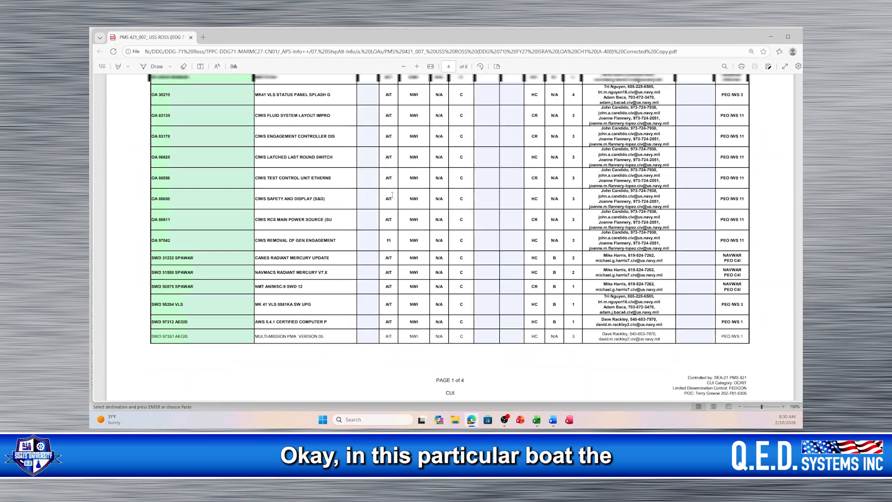
scroll(392, 183, up, 15)
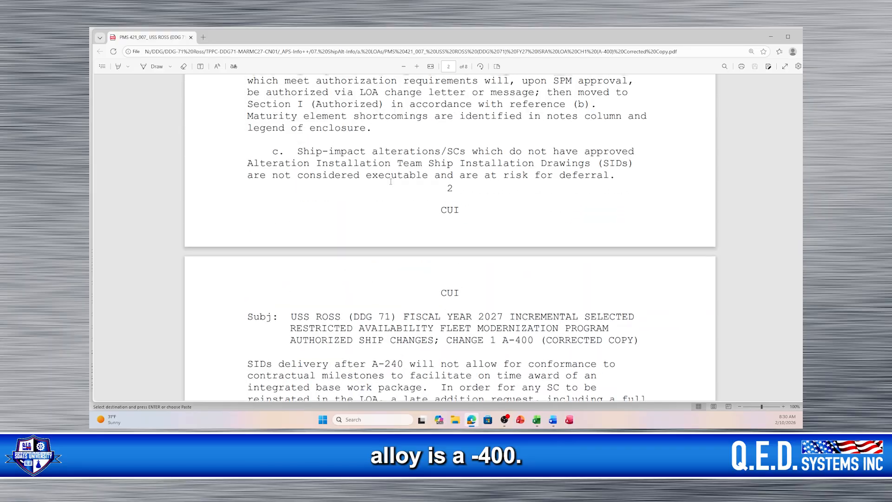
scroll(391, 171, up, 10)
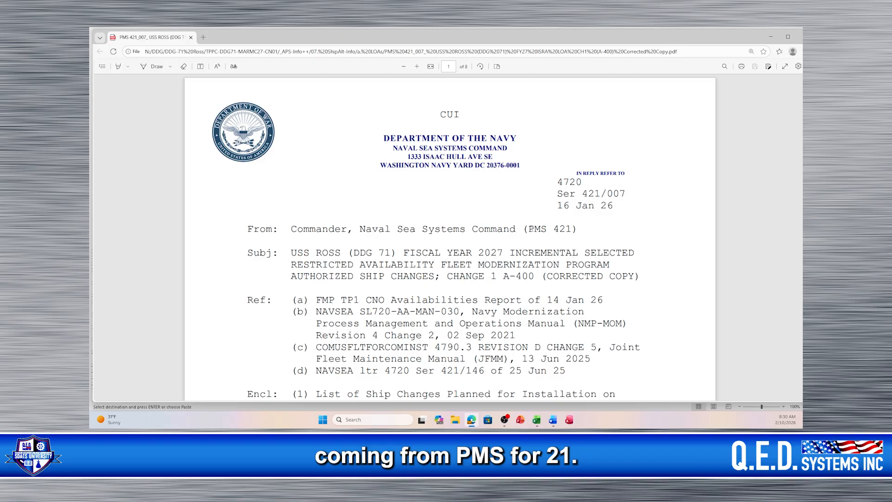
Review the LOA letter's references and its Enclosure (1) list of ship changes planned for installation.
scroll(472, 228, down, 20)
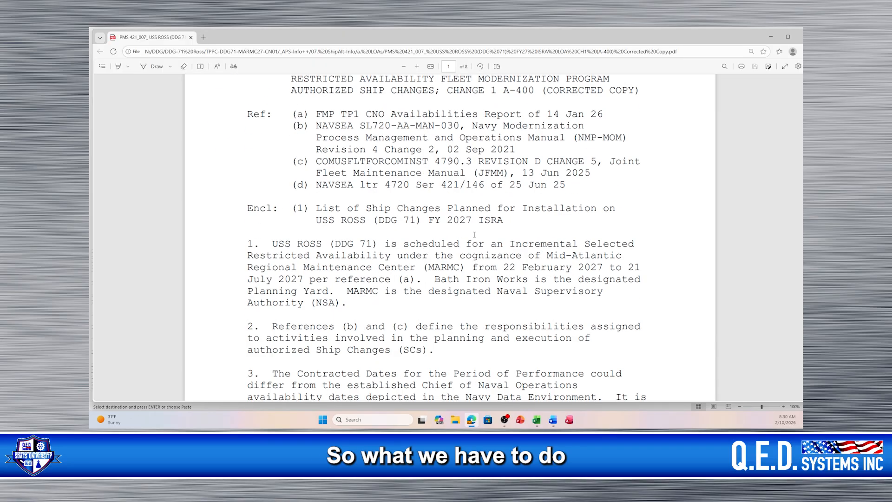
scroll(472, 243, down, 20)
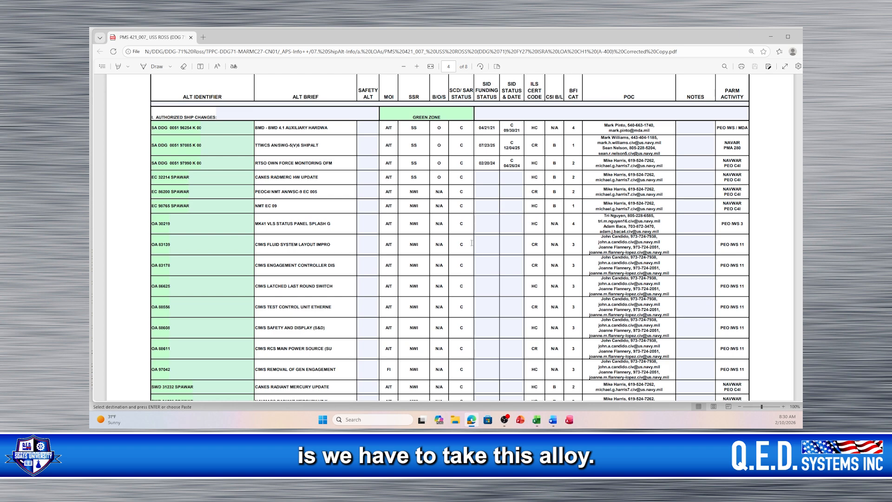
scroll(471, 242, up, 1)
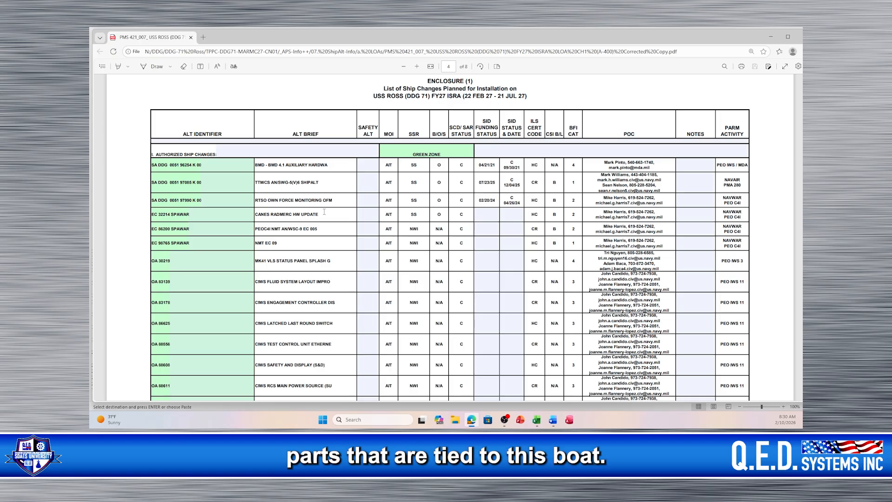
scroll(324, 212, down, 5)
scroll(324, 212, down, 15)
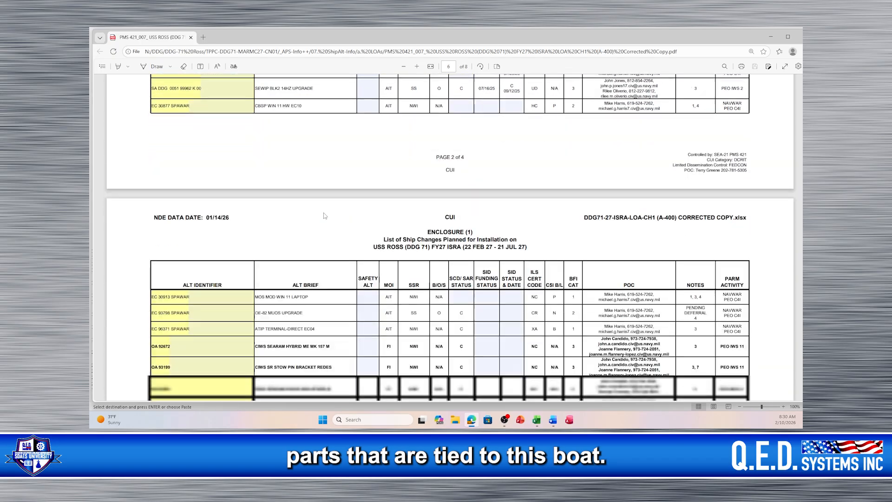
scroll(325, 214, up, 10)
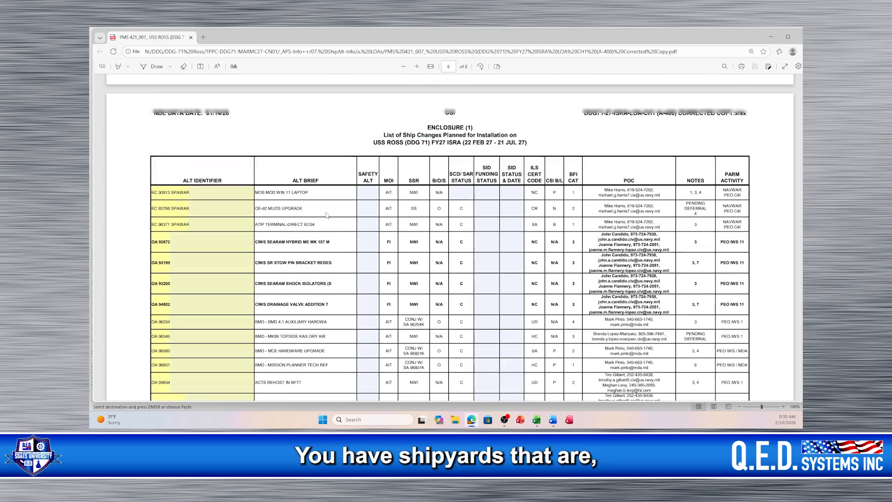
Examine the LOA's authorized green zone, planned not authorized yellow zone and deferred grey zone ship changes.
scroll(328, 209, up, 8)
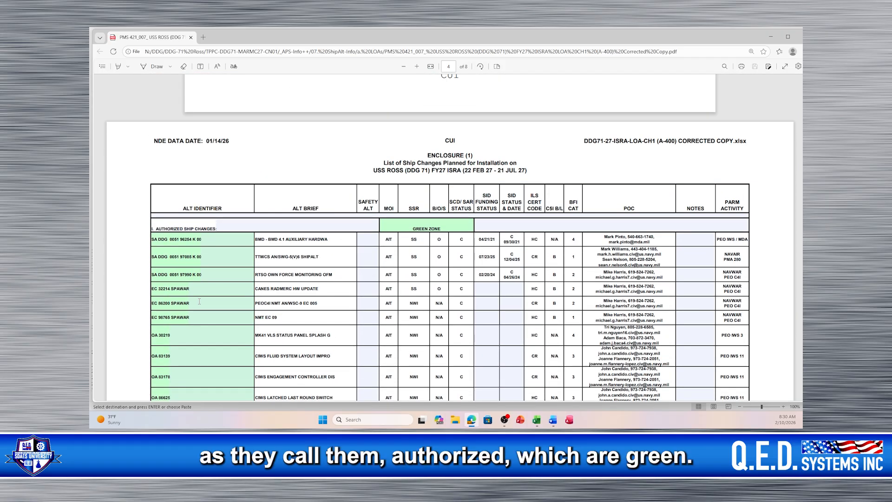
scroll(194, 269, down, 10)
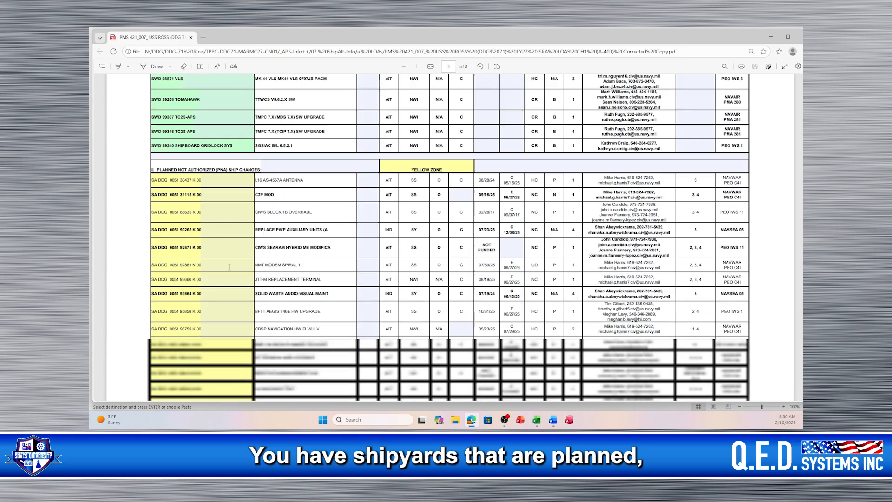
scroll(231, 265, up, 2)
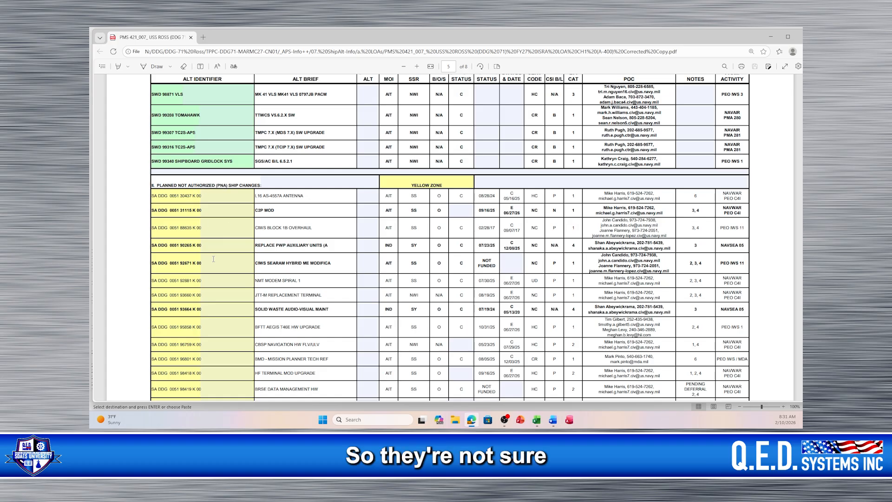
scroll(213, 259, down, 15)
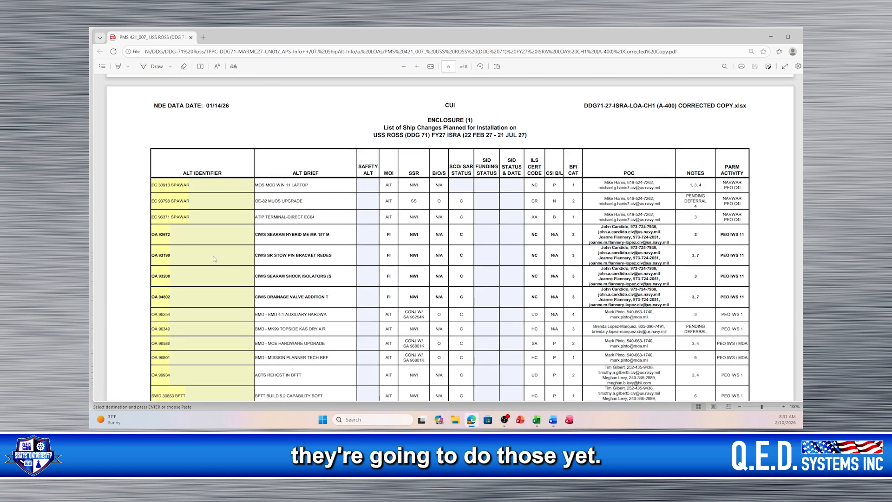
scroll(214, 256, down, 9)
scroll(206, 184, up, 2)
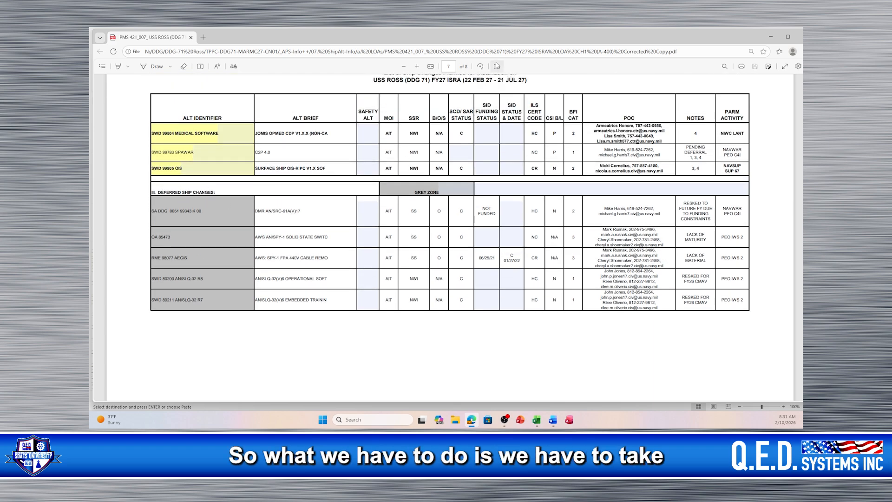
Compare the LOA's Enclosure (1) ship changes and SSR types, back to the authorized green zone, with the alterations in the Blank Tracker.
scroll(331, 203, up, 8)
scroll(331, 204, up, 6)
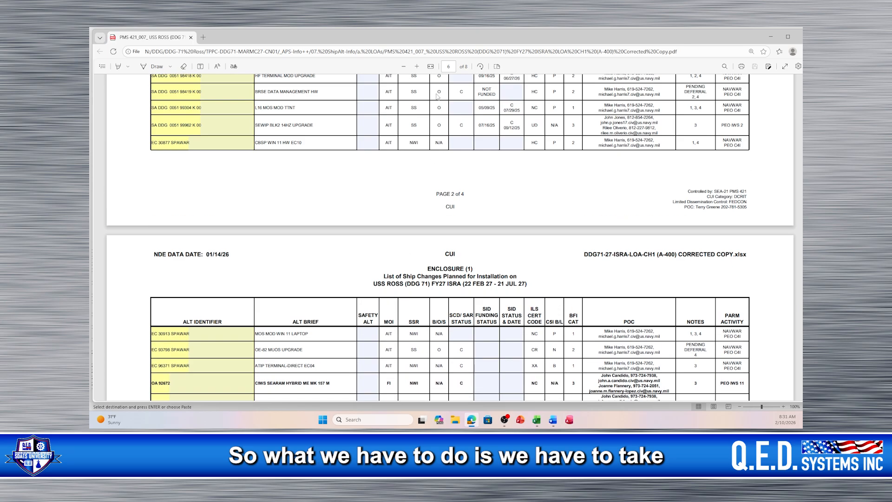
drag(459, 40, 90, 114)
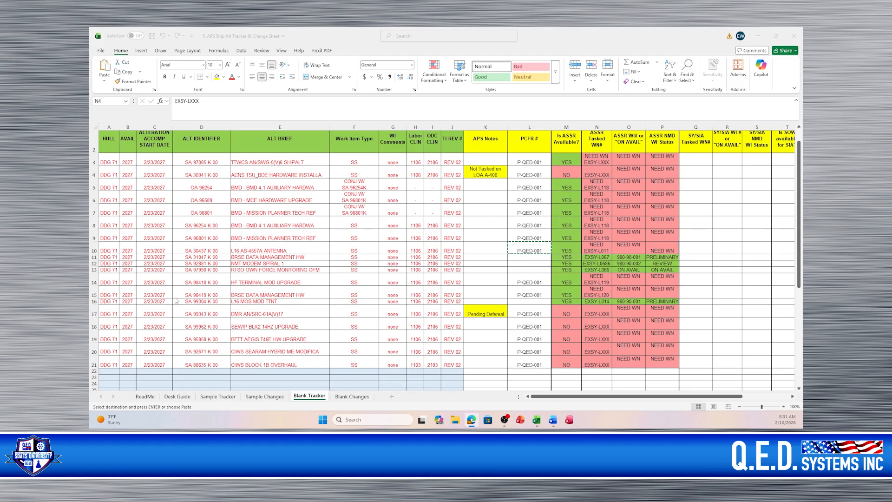
drag(89, 103, 524, 61)
scroll(322, 158, up, 10)
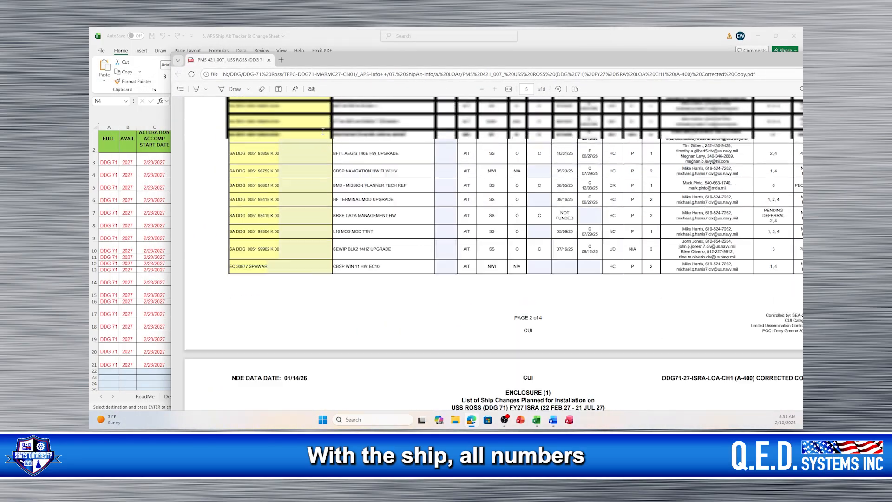
scroll(323, 158, up, 10)
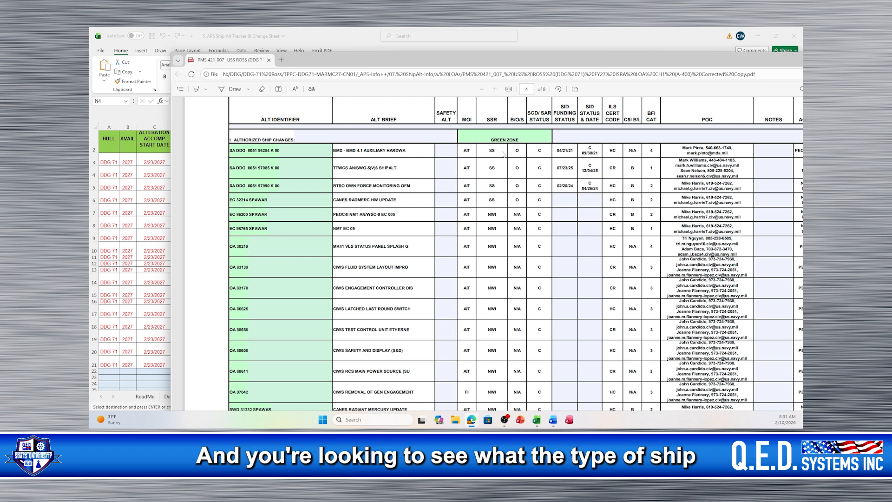
scroll(497, 134, up, 2)
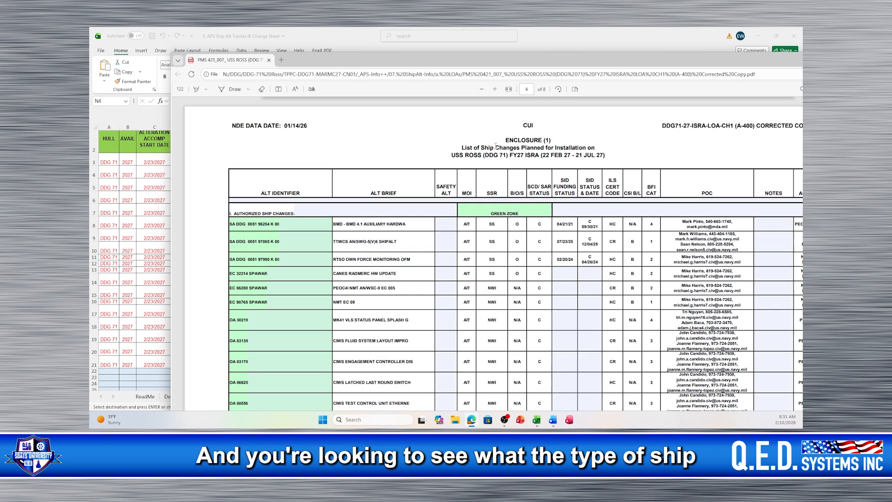
scroll(502, 192, down, 1)
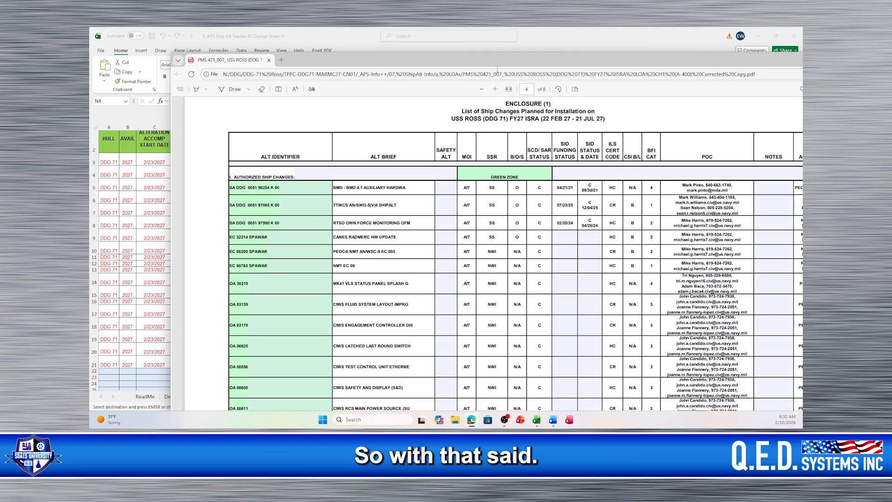
Add P-QED-004 below P-QED-001 in the Blank Tracker's PCFR # cell for SA 30941 K 00, which is not tasked on the LOA.
drag(497, 61, 90, 122)
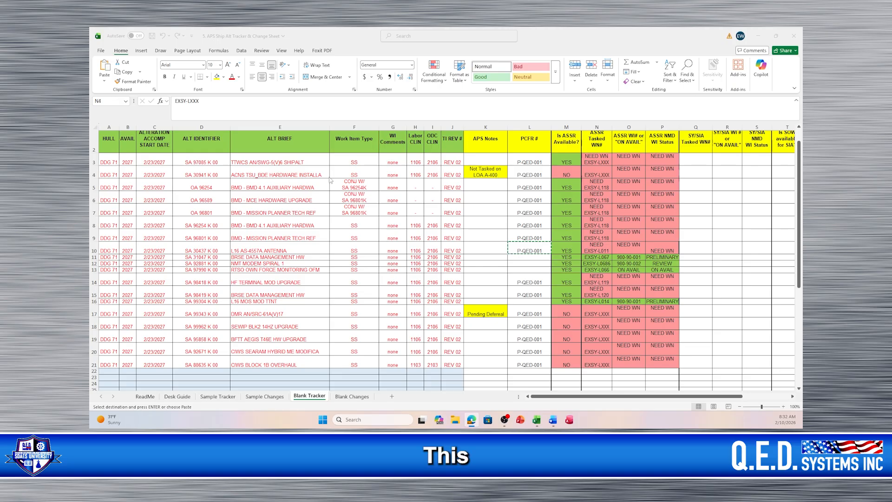
click(94, 174)
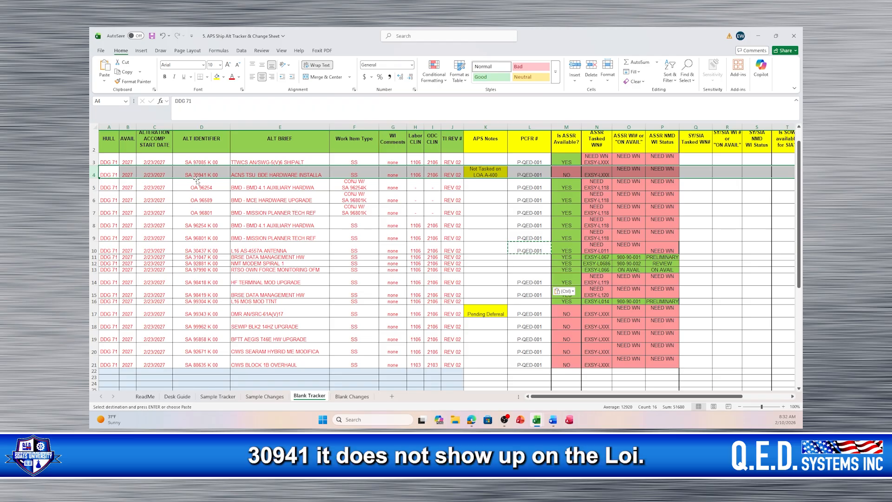
click(488, 173)
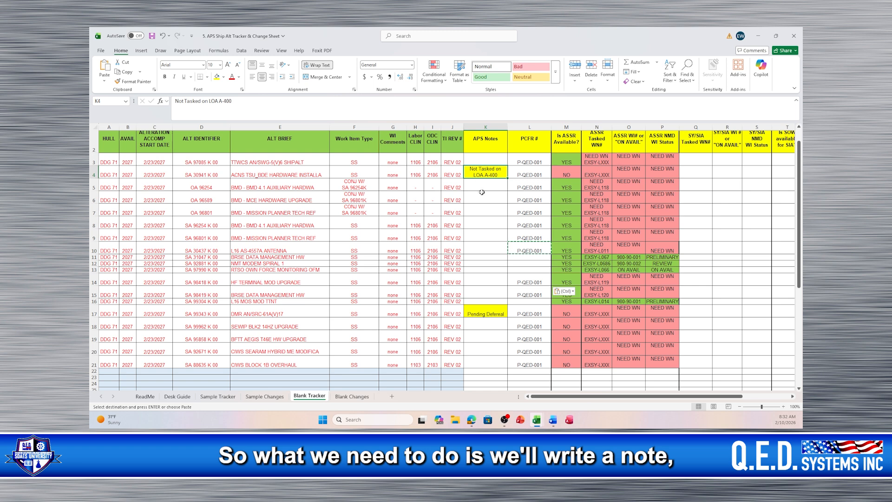
click(526, 174)
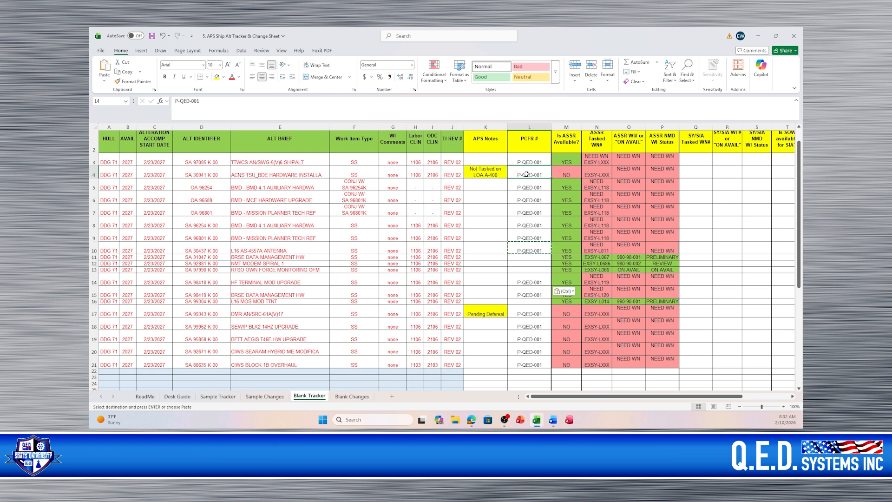
click(208, 98)
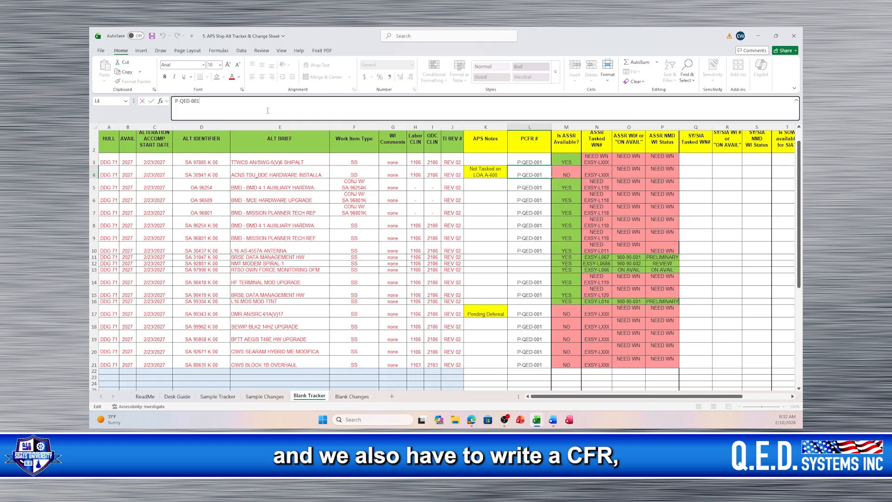
key(Escape)
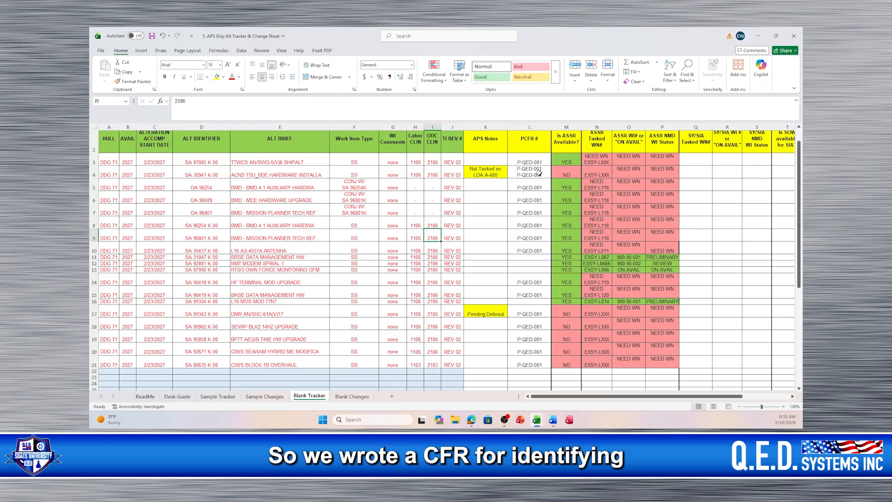
click(539, 173)
click(481, 173)
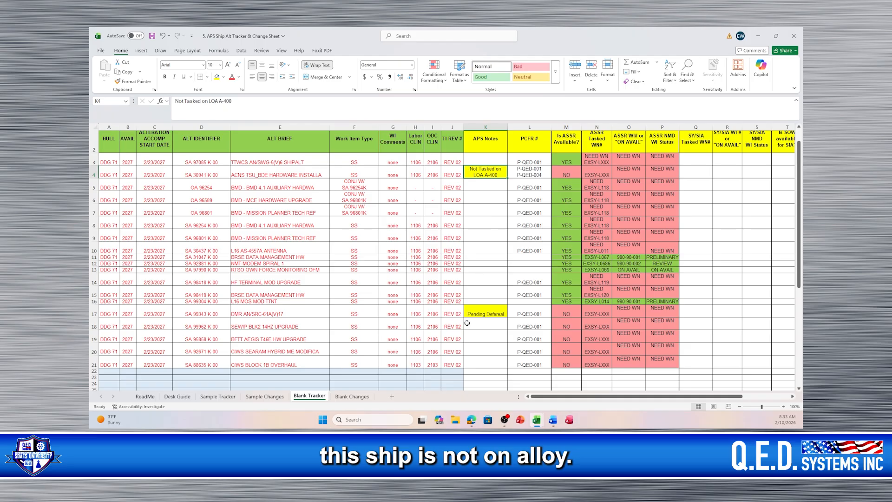
Check the tracker's pending-deferral DMR AN/SRC-61A(V)17 alteration against the deferred grey zone list in the LOA PDF.
click(486, 311)
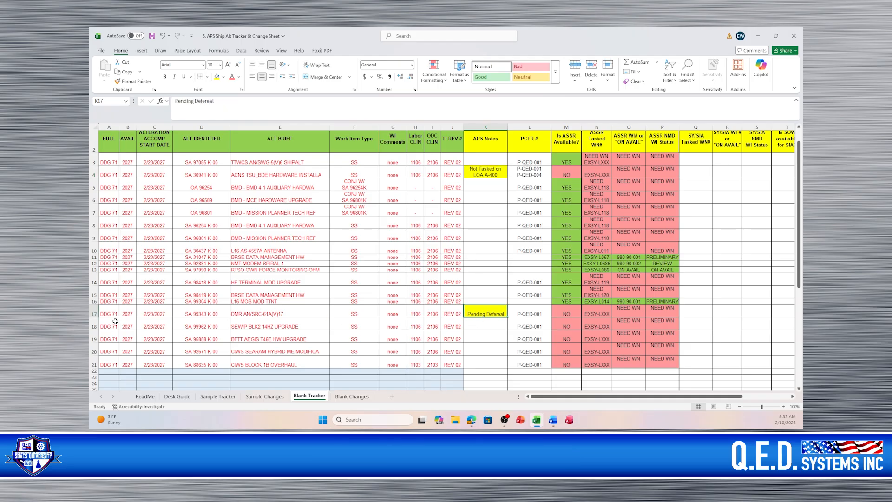
click(94, 314)
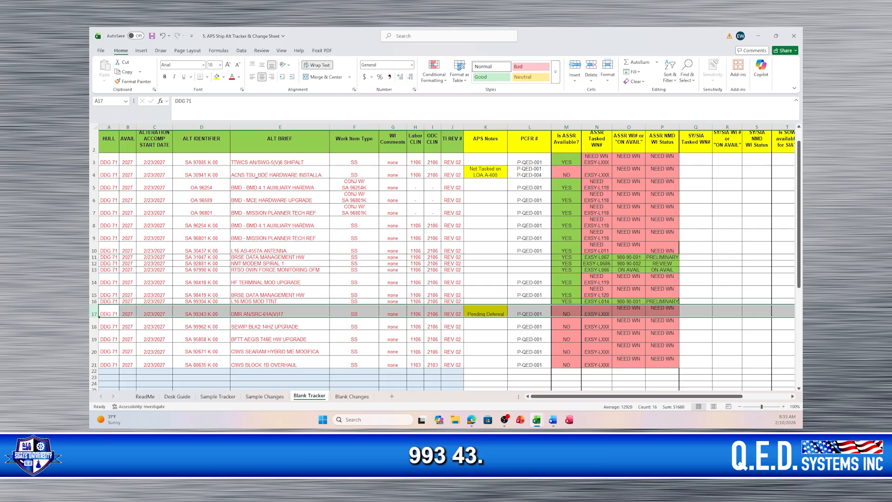
key(alt+Tab)
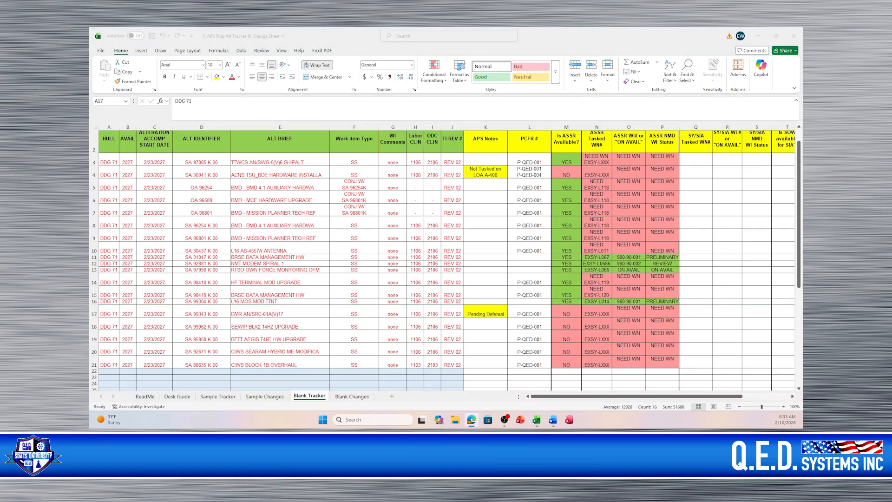
drag(89, 121, 460, 35)
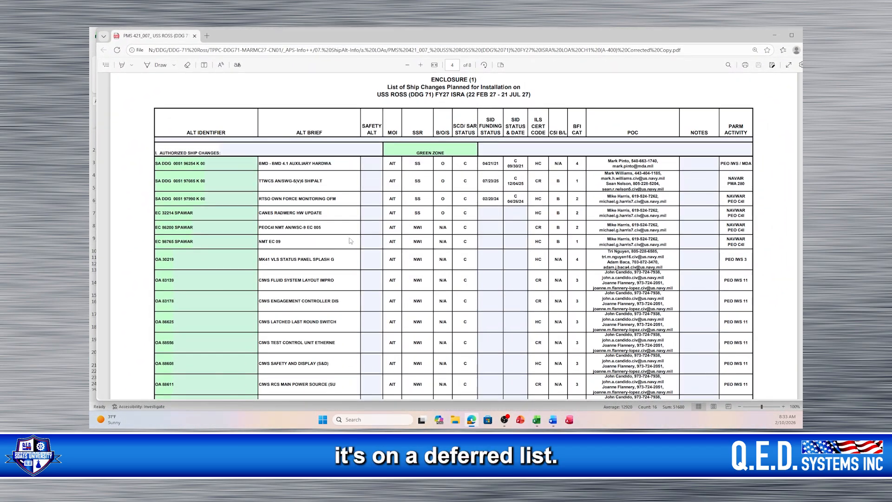
scroll(338, 285, down, 10)
scroll(338, 285, down, 20)
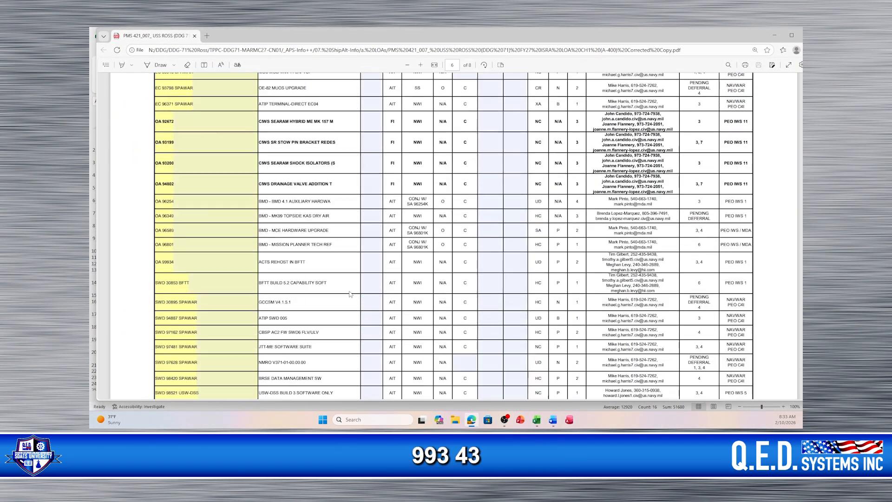
scroll(358, 288, down, 2)
scroll(325, 284, up, 2)
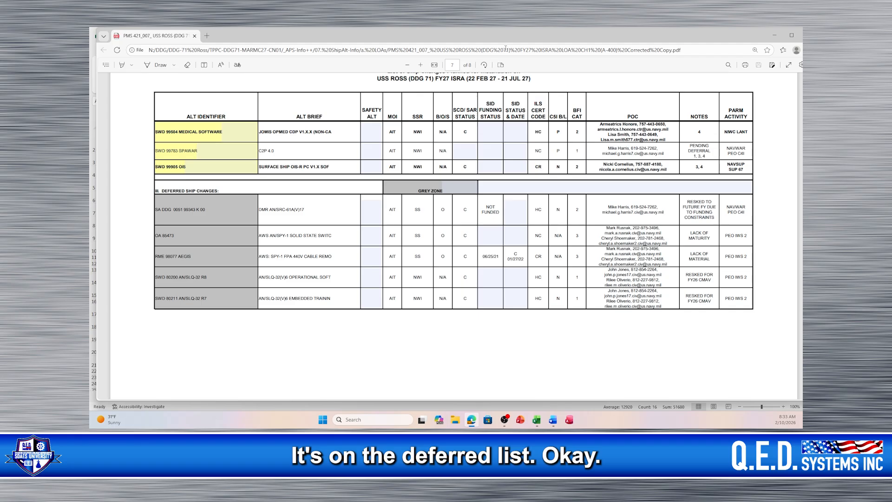
Add P-QED-005 below P-QED-001 in the Blank Tracker's PCFR # cell for the DMR AN/SRC-61A(V)17 alteration.
drag(509, 38, 90, 120)
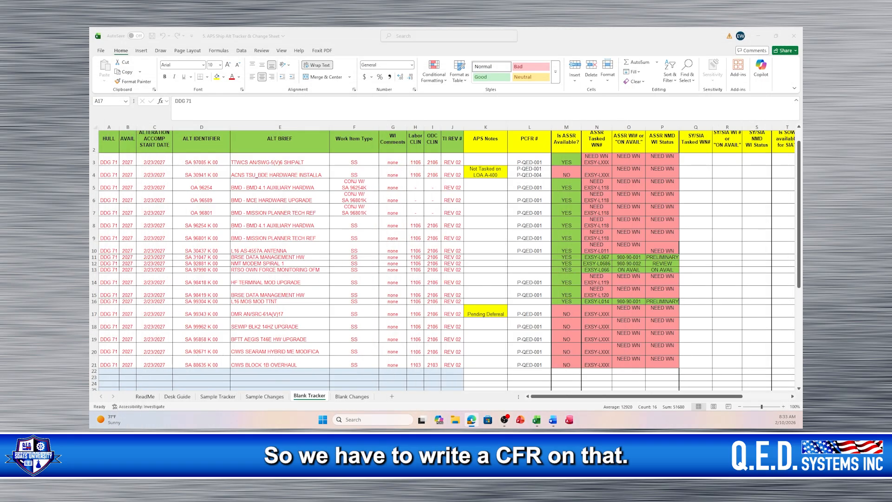
click(528, 313)
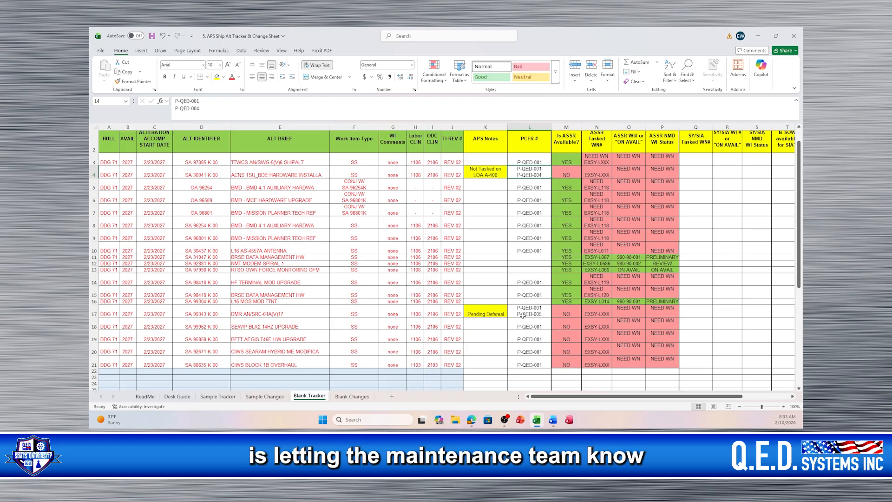
click(521, 177)
click(535, 310)
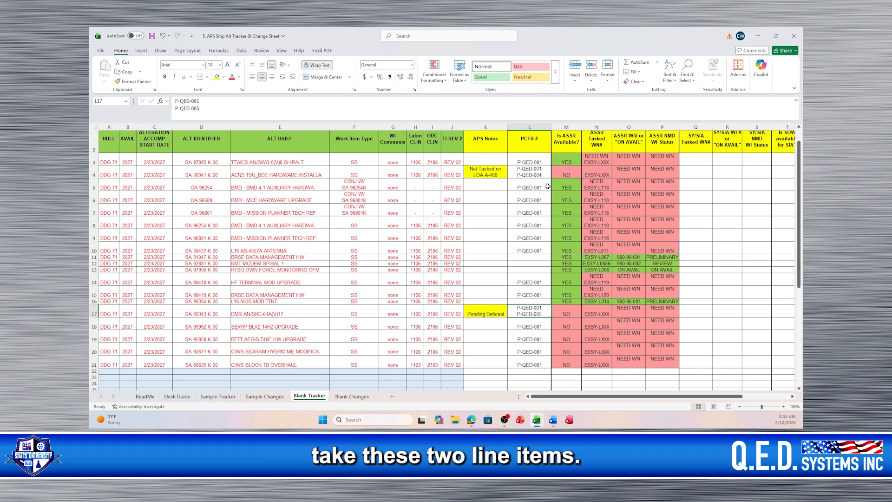
click(94, 173)
right_click(96, 174)
click(115, 201)
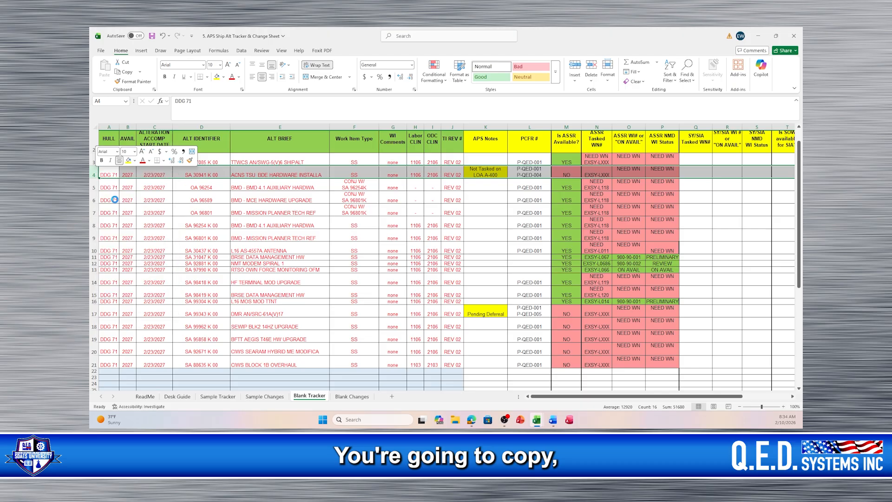
click(356, 398)
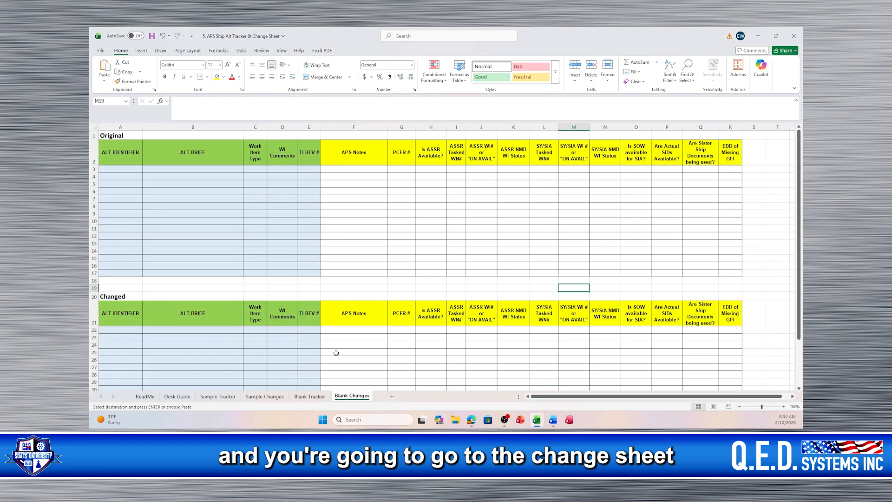
click(93, 169)
right_click(92, 169)
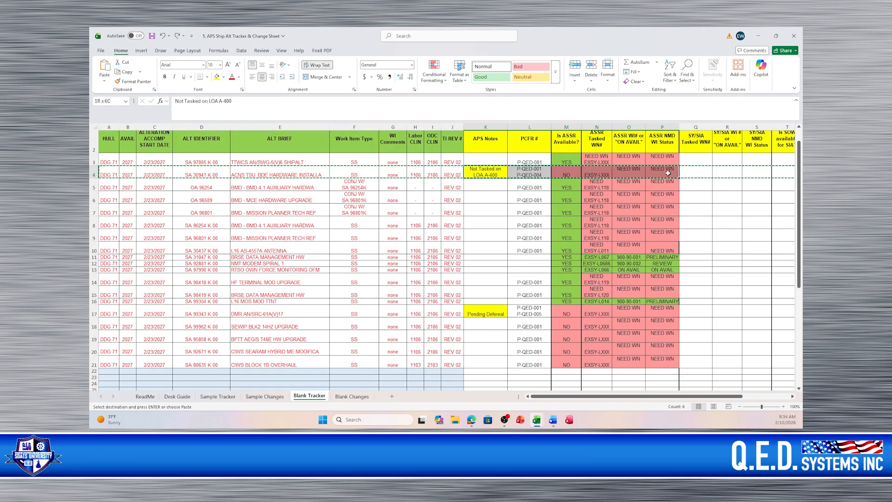
Copy SA 30941 K 00's APS Notes through ASSR NMD WI Status cells into row 4 of the Original table on Blank Changes.
right_click(670, 176)
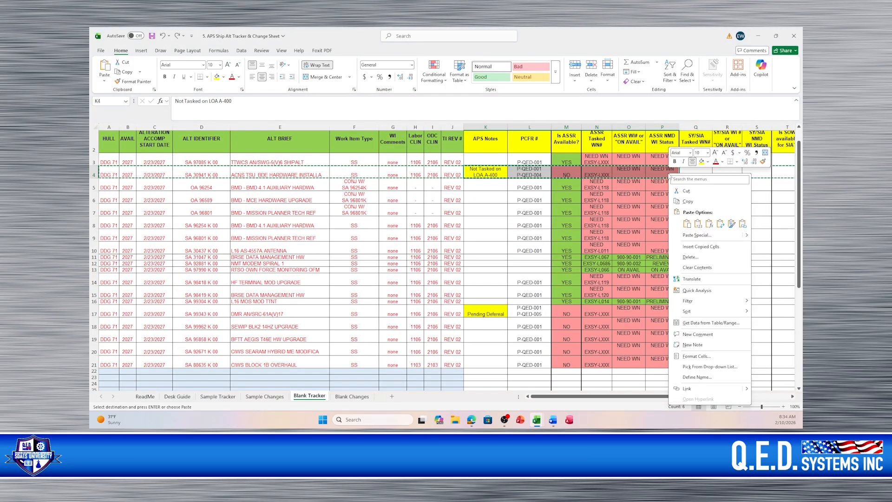
click(687, 202)
click(352, 396)
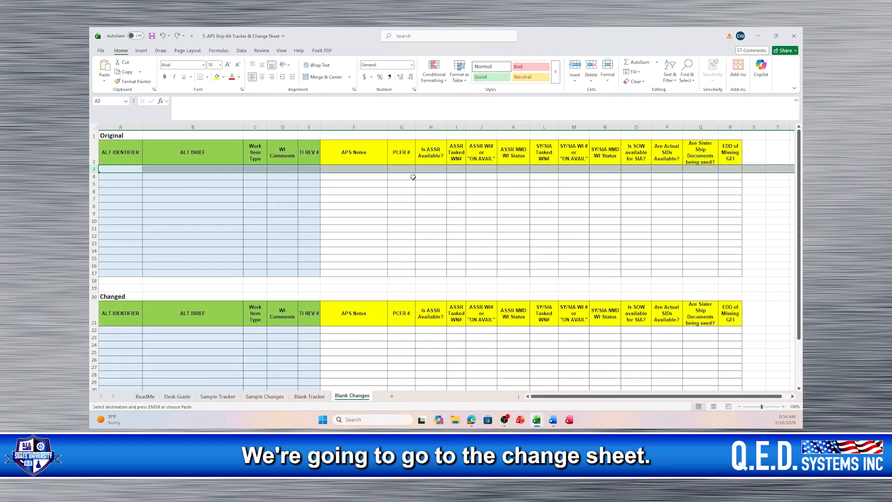
click(349, 177)
right_click(349, 177)
click(367, 228)
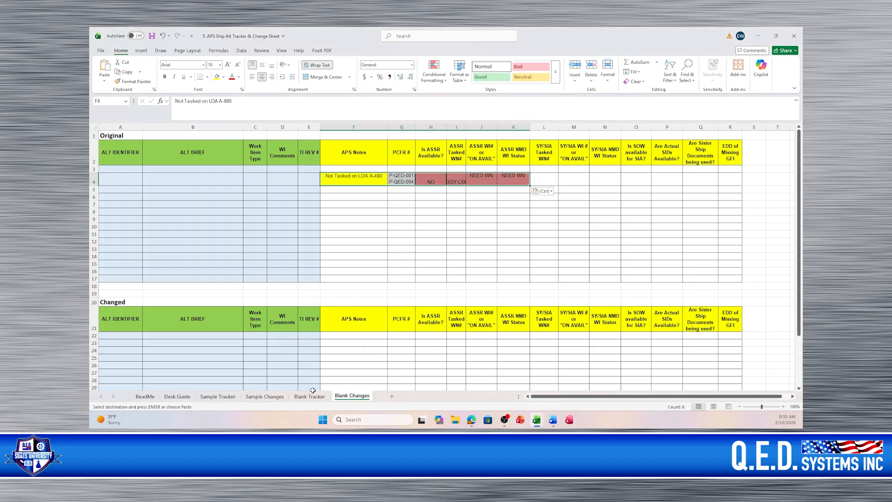
click(309, 396)
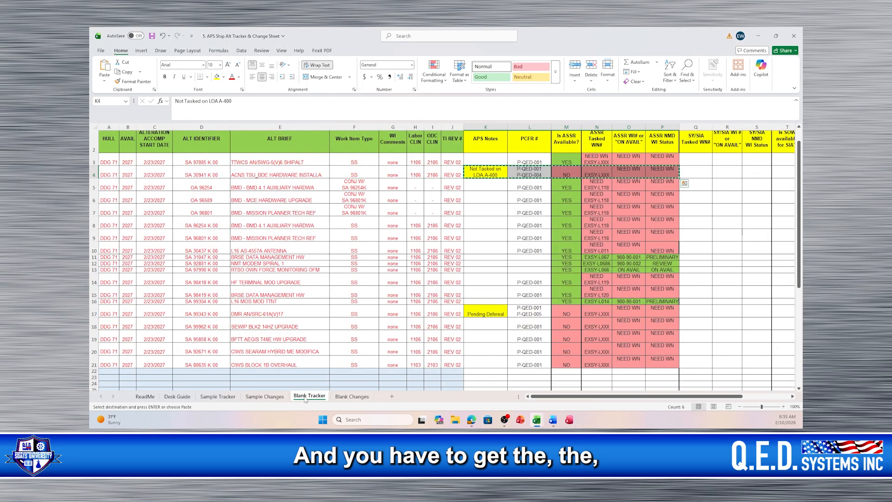
click(106, 175)
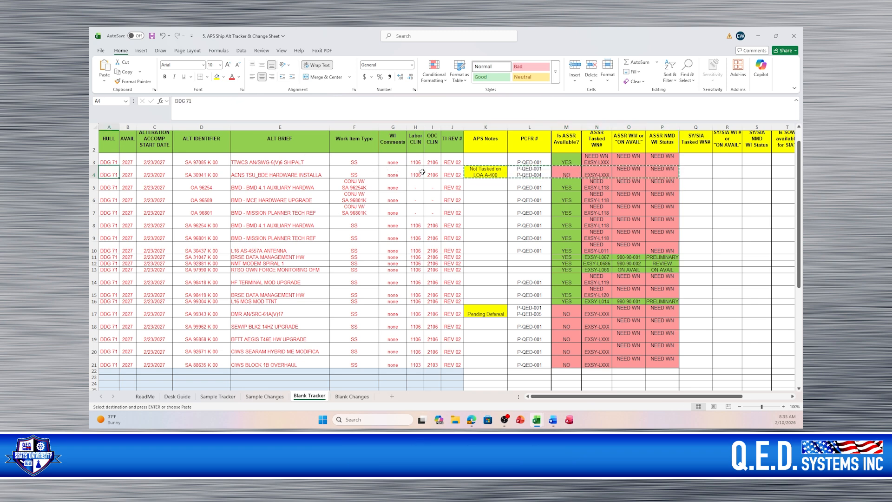
drag(107, 174, 354, 170)
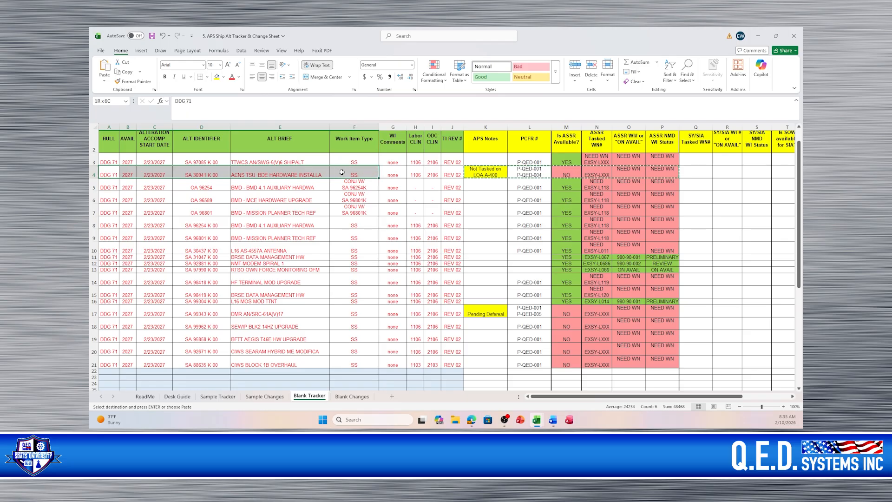
right_click(354, 170)
click(386, 197)
click(336, 397)
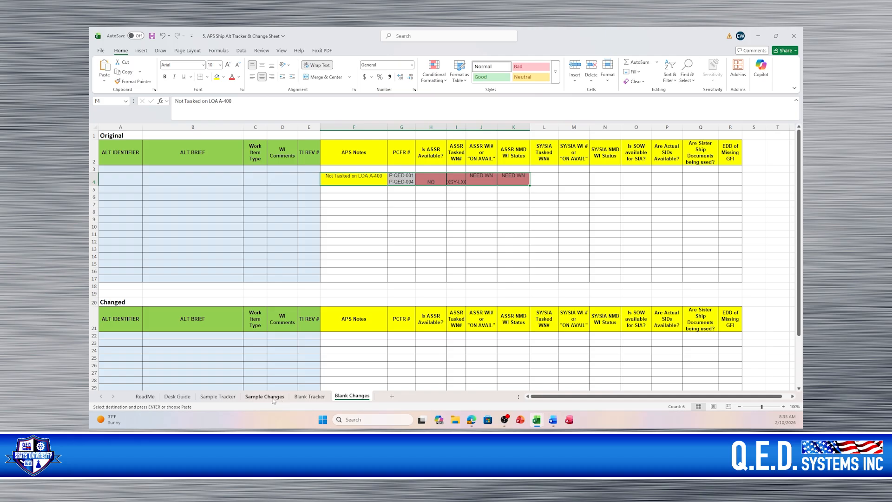
Copy SA 30941 K 00's ALT IDENTIFIER, ALT BRIEF and Work Item Type from Blank Tracker into row 4 of the Original table on Blank Changes.
click(309, 397)
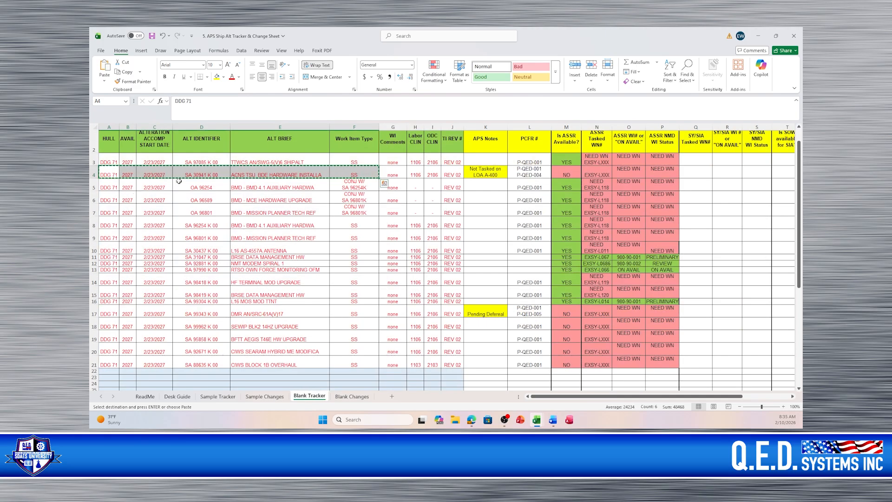
drag(194, 172, 369, 177)
right_click(369, 177)
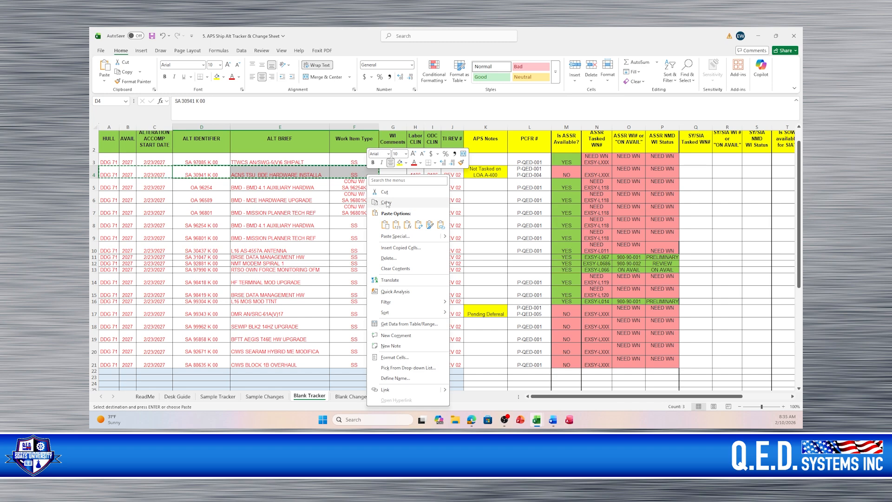
key(Escape)
click(352, 396)
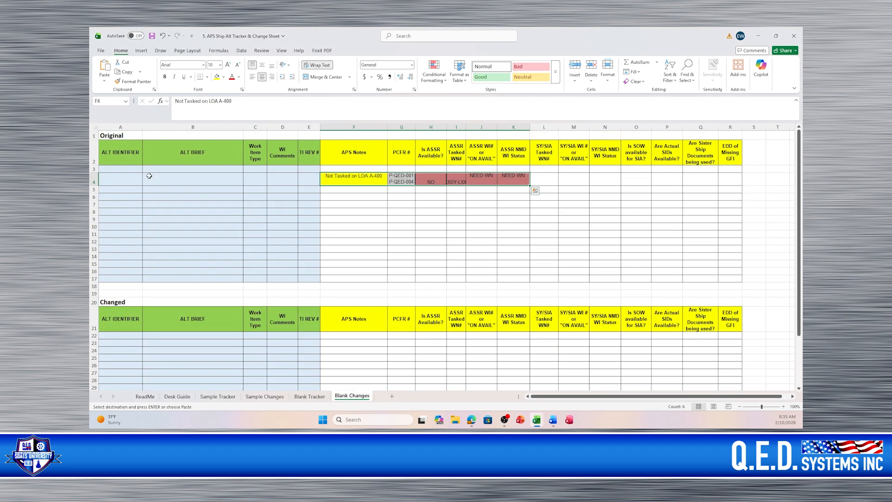
right_click(115, 181)
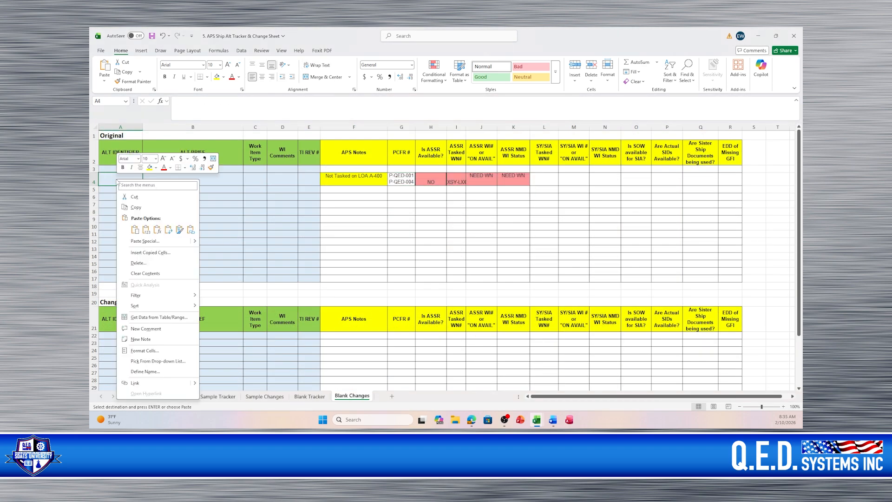
click(136, 229)
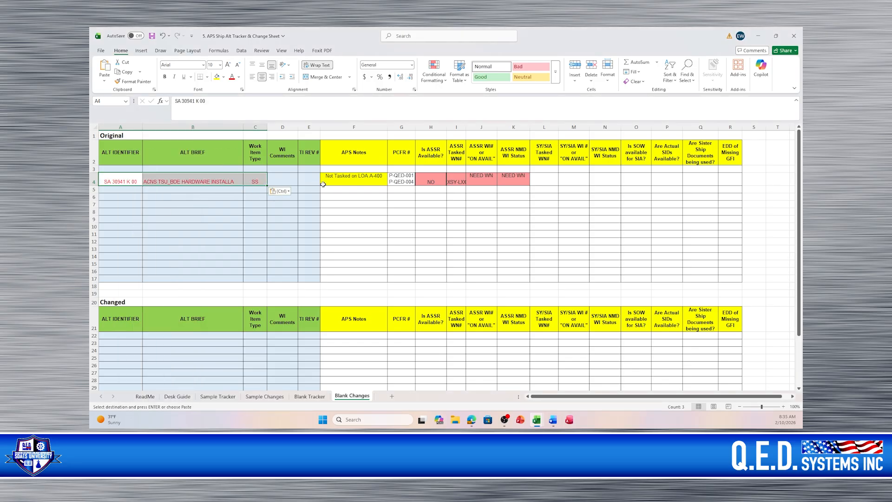
Copy SA 30941 K 00's WI Comments cell from Blank Tracker into row 4 of the Original table on Blank Changes.
click(309, 396)
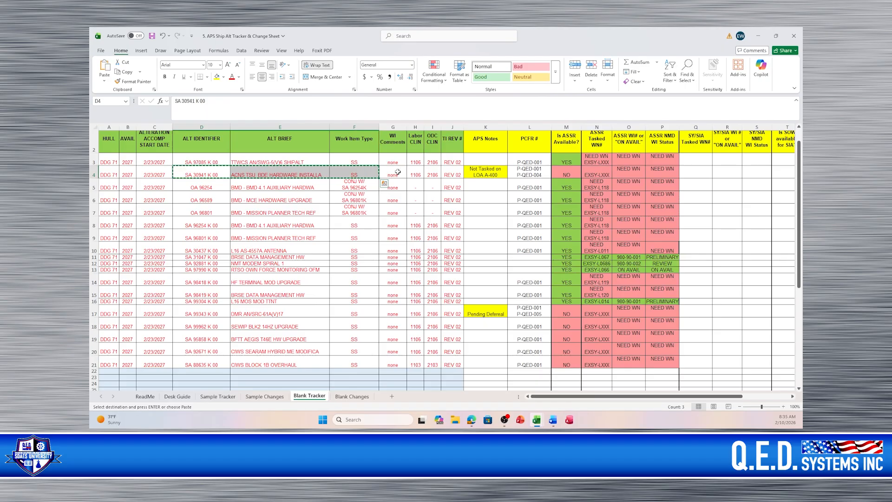
mouse_move(399, 174)
mouse_down()
mouse_move(411, 173)
mouse_move(403, 168)
mouse_up()
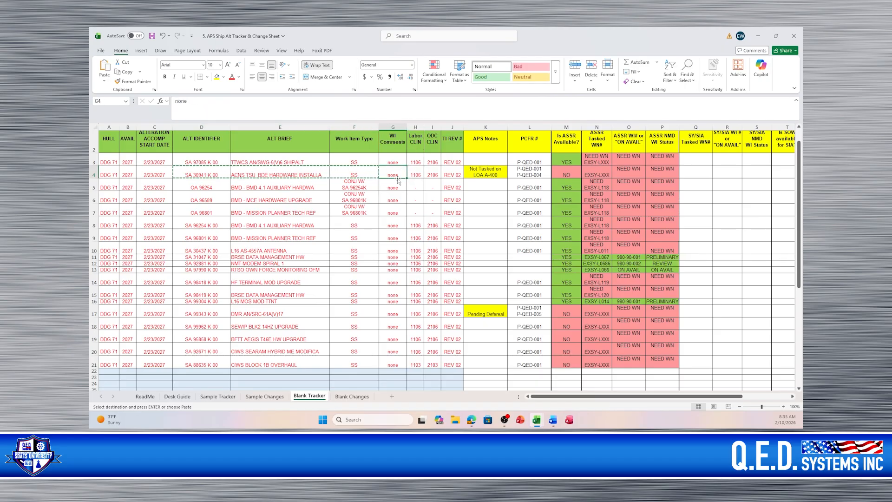
right_click(395, 176)
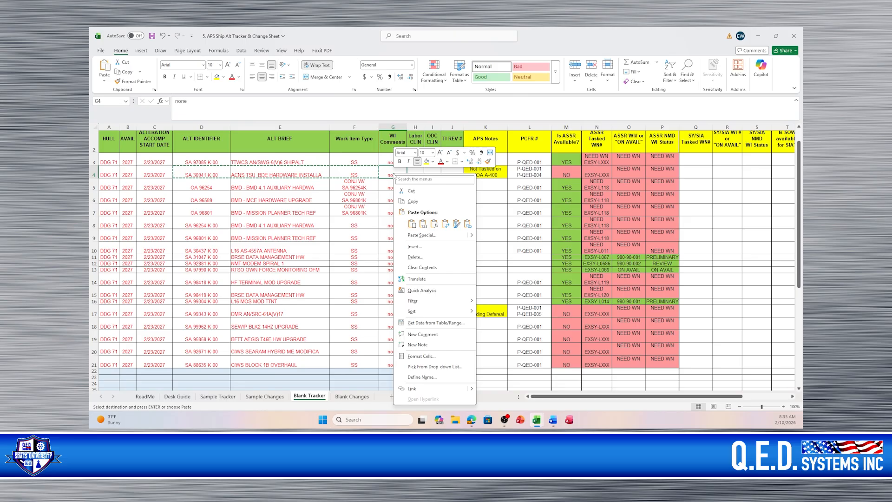
click(413, 201)
click(355, 396)
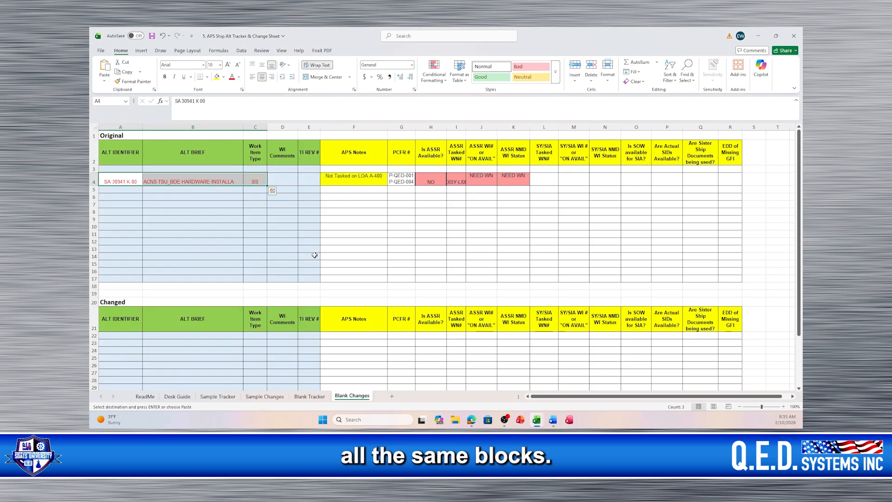
click(281, 181)
right_click(280, 181)
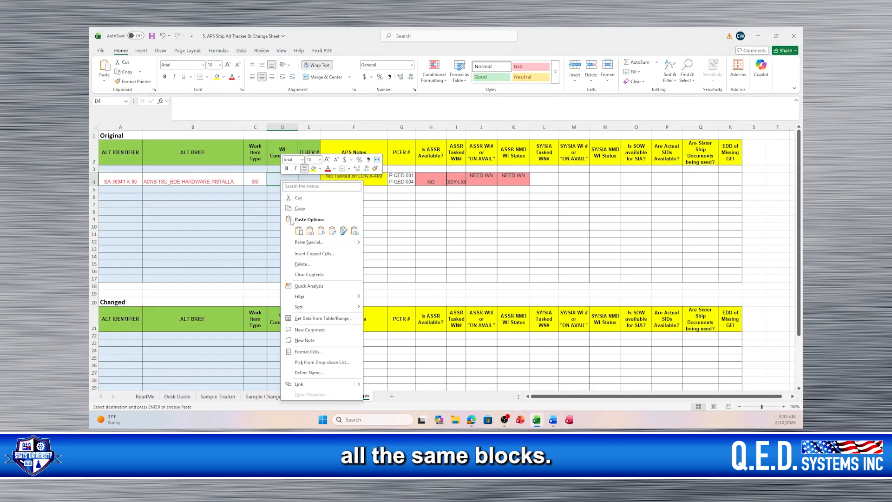
click(300, 233)
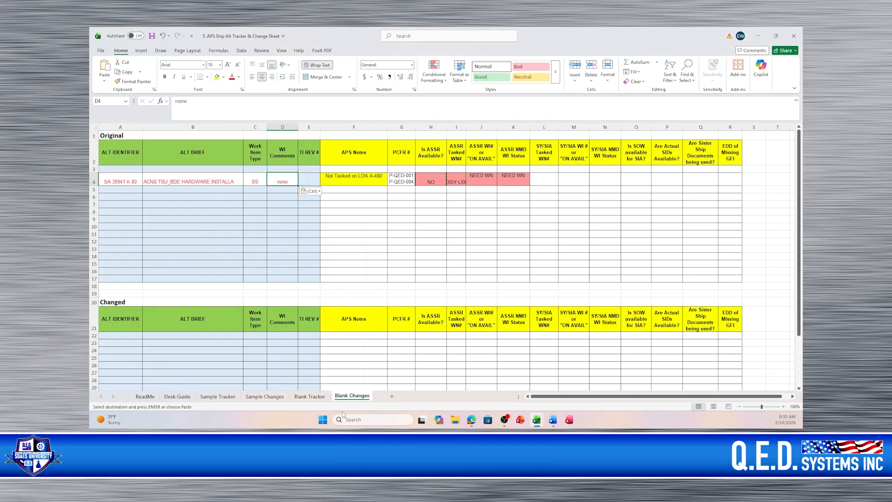
Copy SA 30941 K 00's TI REV # cell from Blank Tracker into row 4 of the Original table on Blank Changes.
click(305, 397)
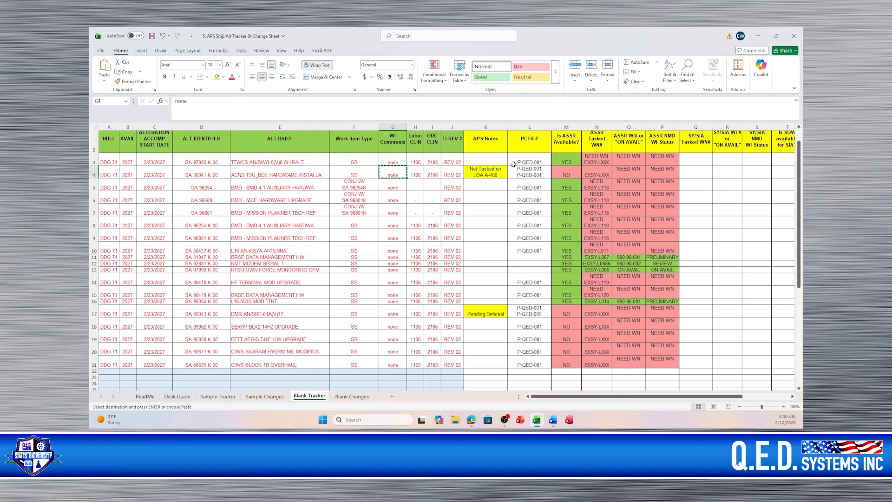
click(449, 173)
right_click(449, 173)
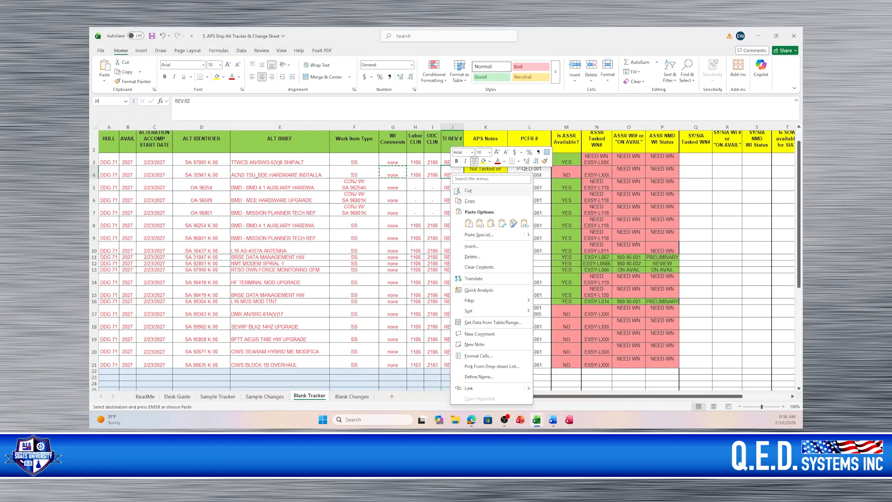
click(474, 202)
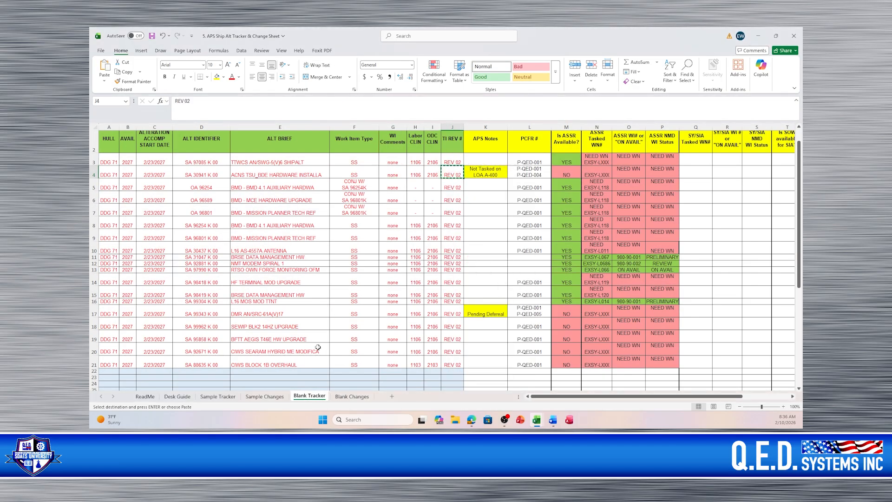
click(352, 396)
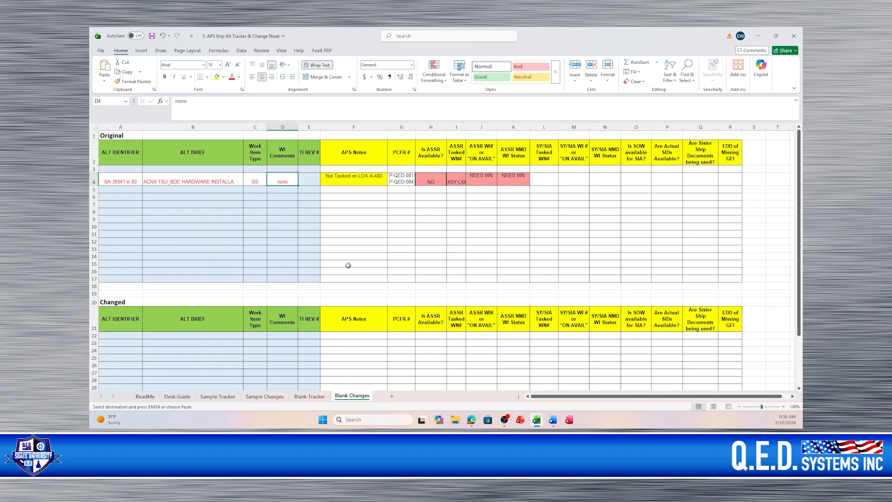
click(313, 180)
right_click(312, 180)
click(330, 230)
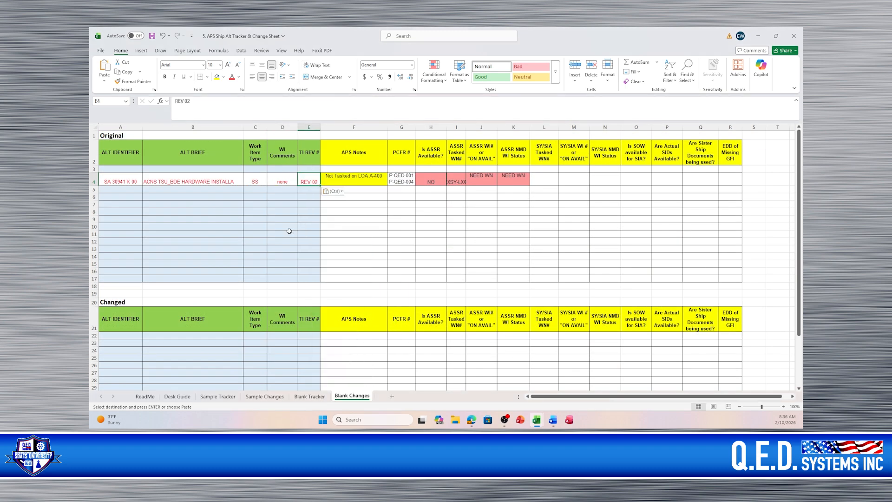
Fill row 4's ALT IDENTIFIER through TI REV # cells with light blue to match the rest of the Original table.
click(283, 234)
drag(107, 179, 307, 181)
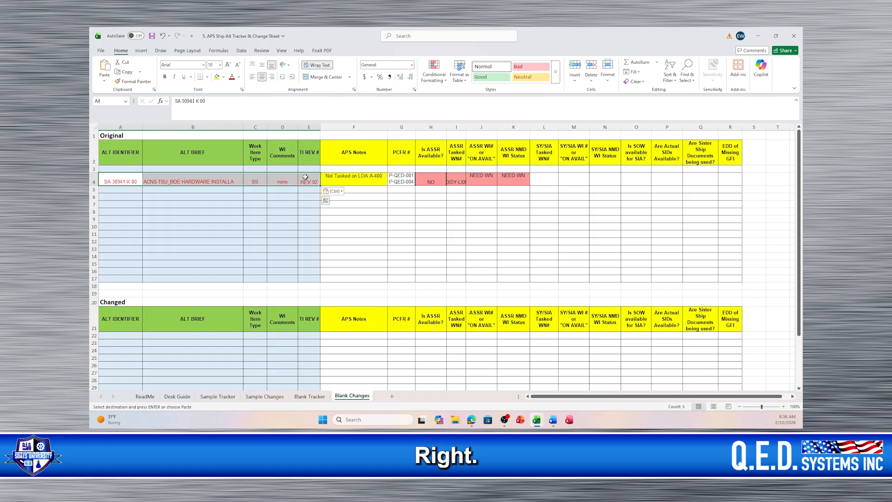
click(223, 77)
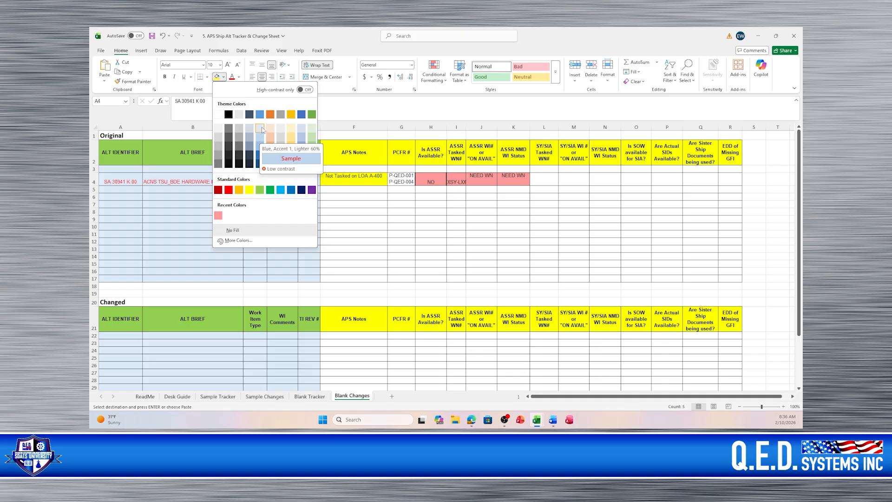
click(260, 135)
click(226, 248)
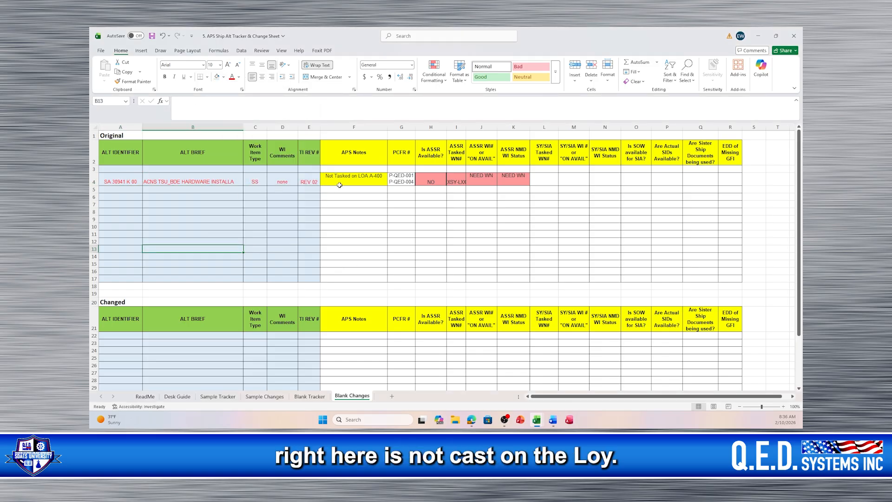
Bottom-align row 4's cells from ALT IDENTIFIER through ASSR NMD WI Status in the Original table.
drag(131, 180, 491, 173)
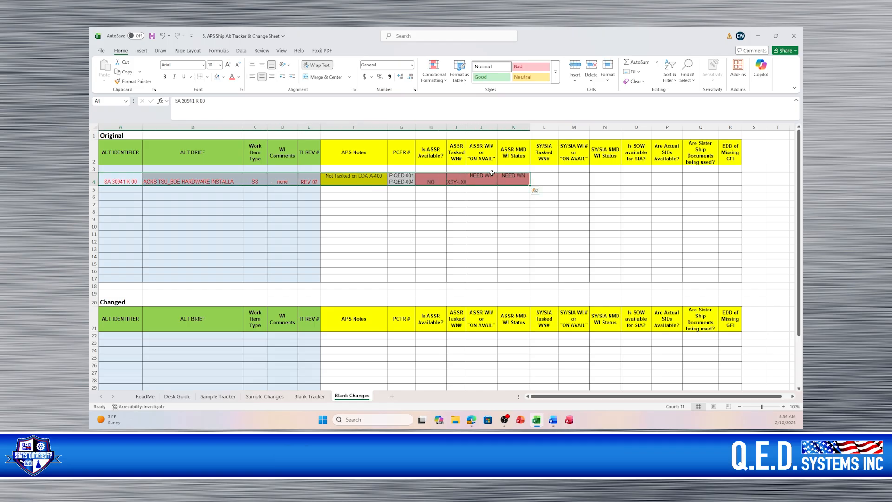
click(273, 67)
click(329, 271)
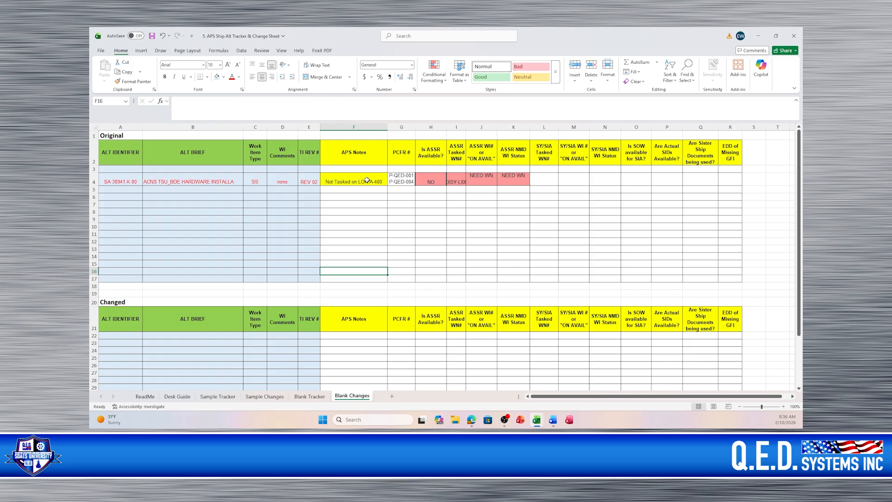
Widen the ASSR Tasked WN# and ASSR WI# or "ON AVAIL" columns, and try to bottom-align row 4's two NEED WN cells.
click(401, 175)
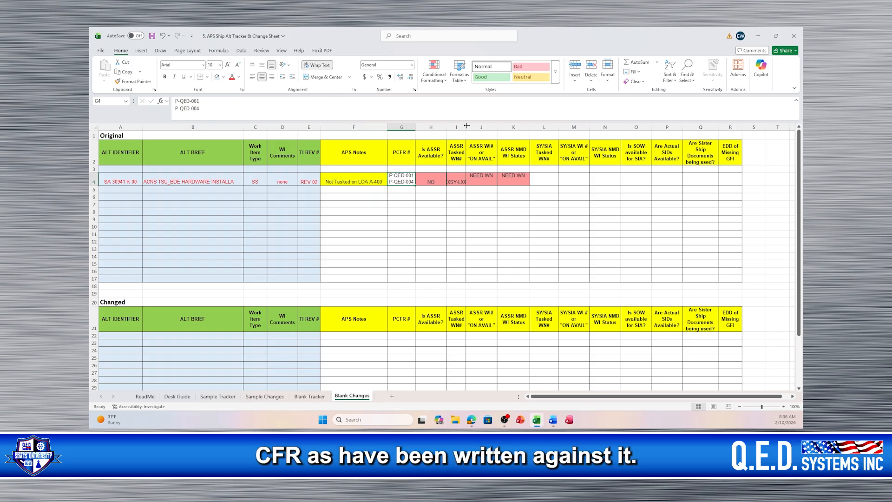
drag(466, 125, 480, 127)
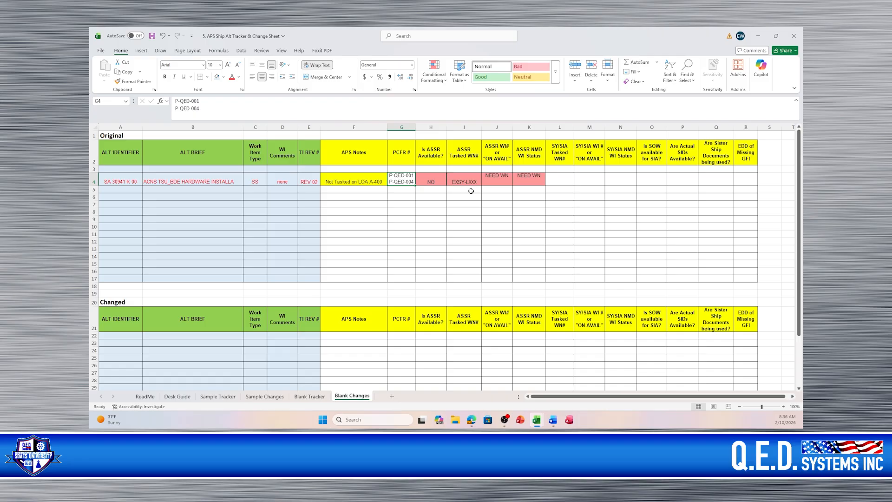
drag(511, 127, 551, 128)
drag(492, 183, 533, 178)
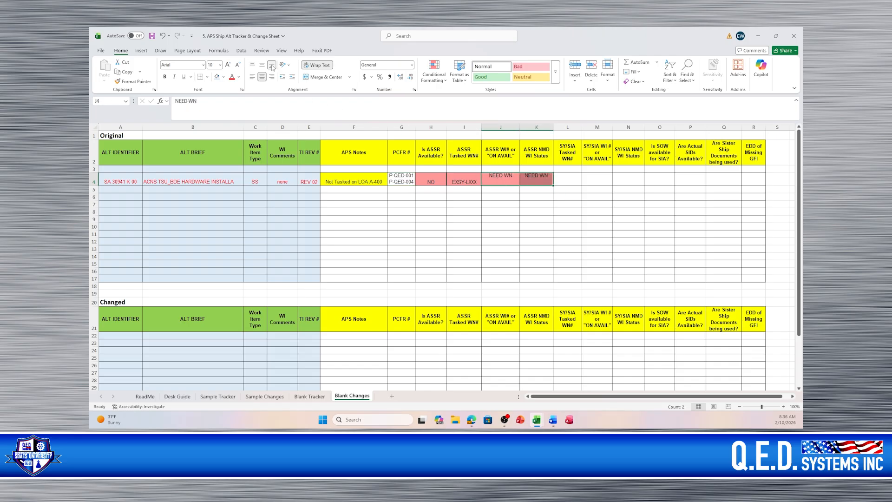
click(485, 184)
click(479, 248)
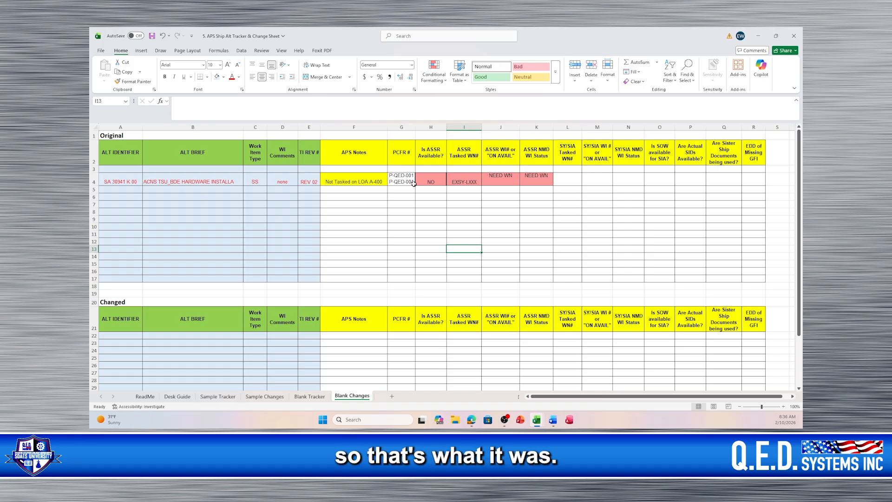
Copy the DMR AN/SRC-61A(V)17 alteration's TI REV # through ASSR NMD WI Status cells into row 5 of the Original table on Blank Changes.
click(310, 397)
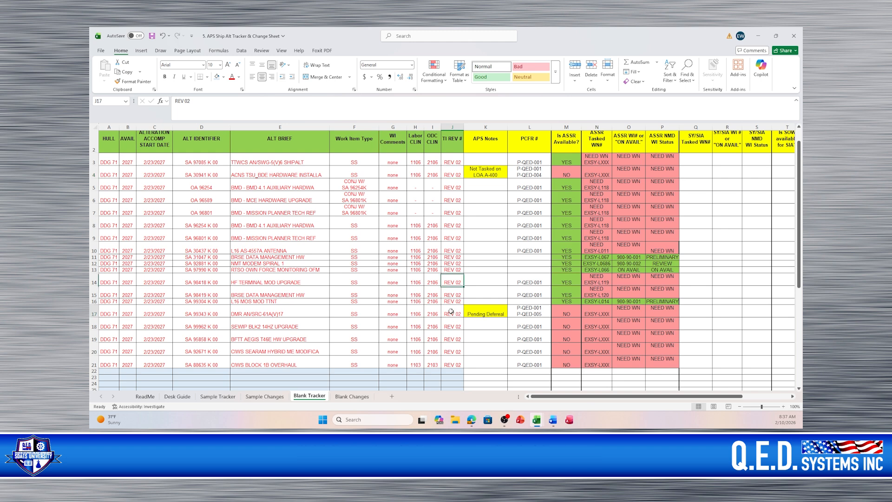
drag(452, 314, 657, 314)
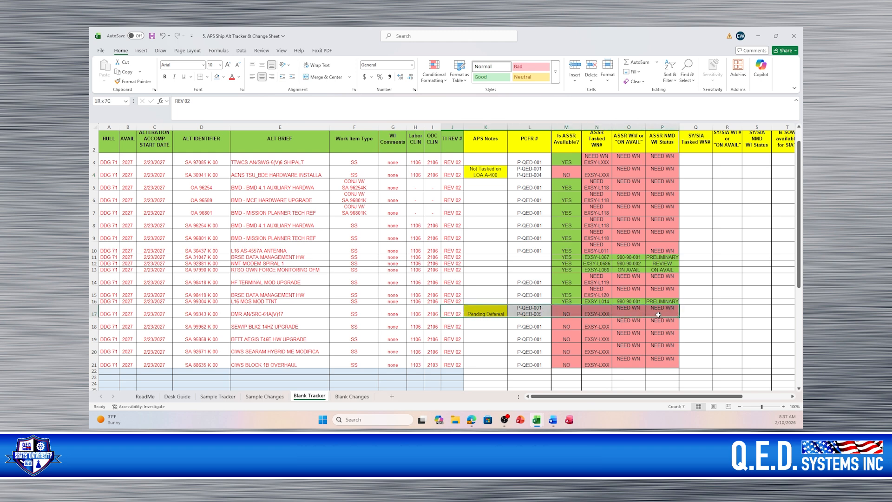
right_click(661, 314)
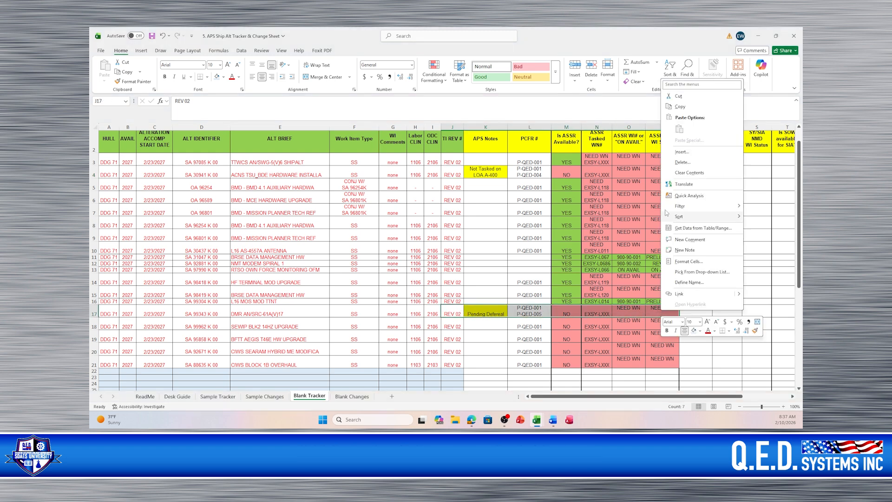
click(680, 107)
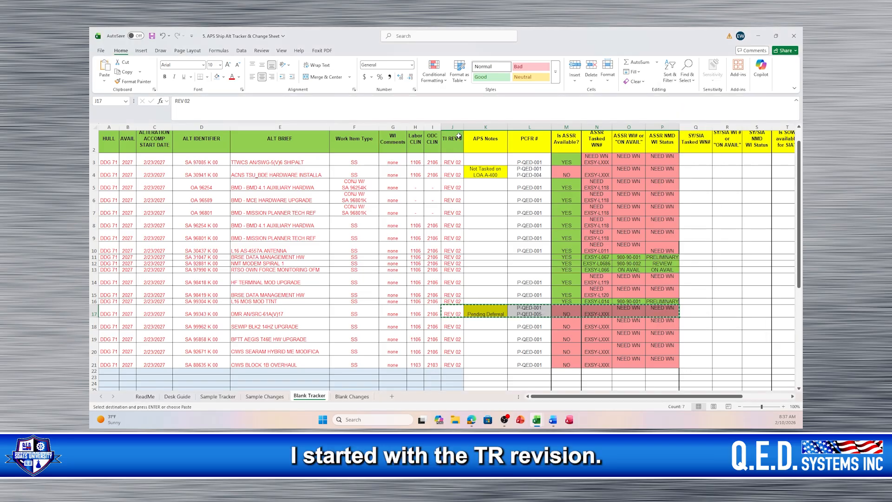
click(357, 397)
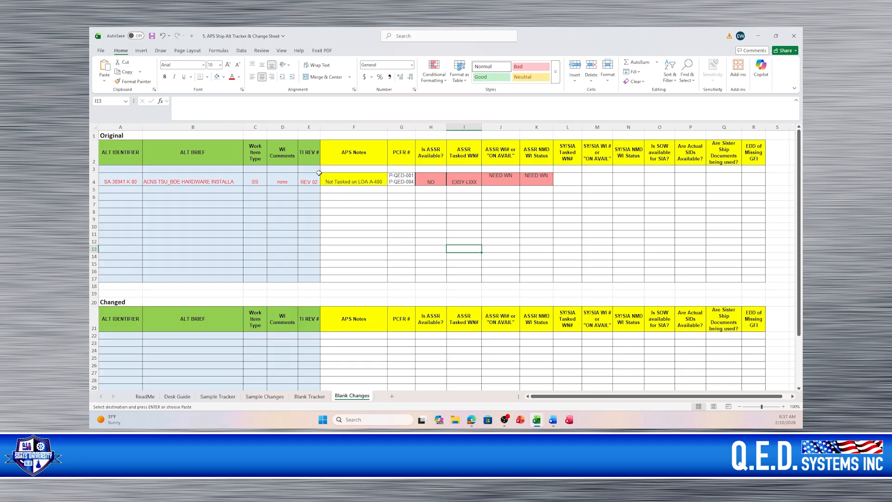
click(309, 191)
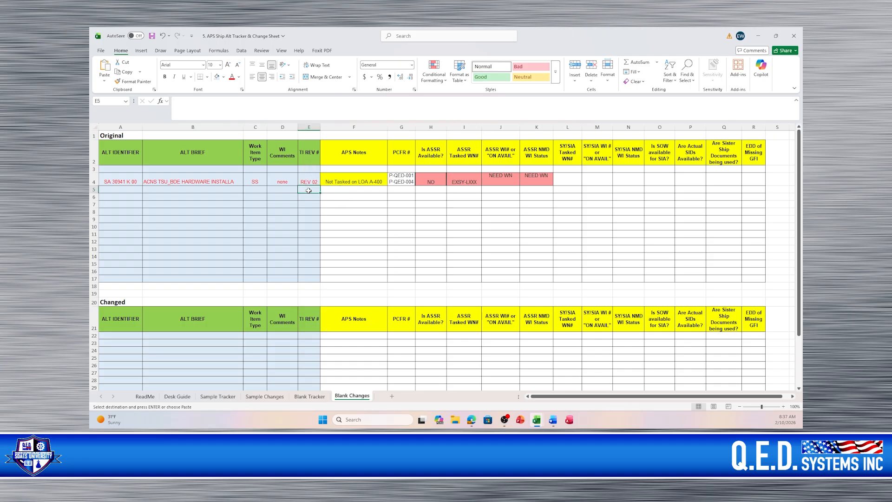
right_click(308, 191)
click(327, 239)
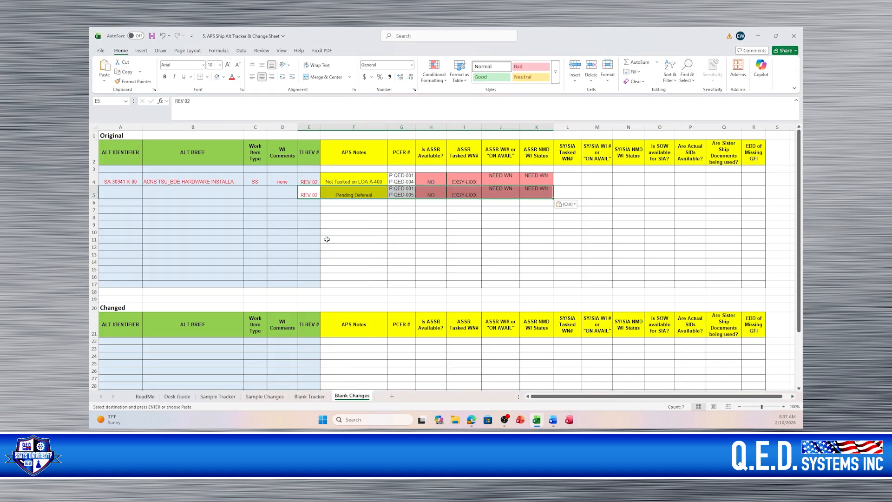
click(323, 259)
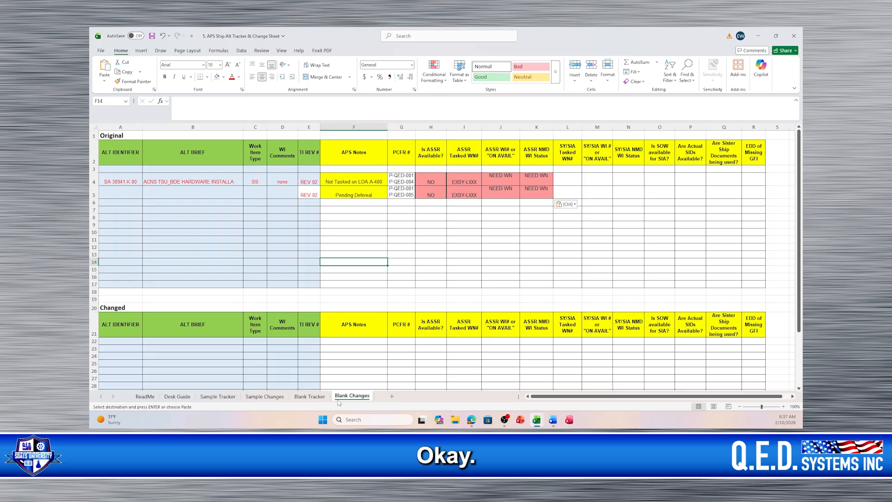
Copy the DMR AN/SRC-61A(V)17 alteration's ALT IDENTIFIER through WI Comments cells from Blank Tracker into row 5 of the Original table on Blank Changes.
click(307, 397)
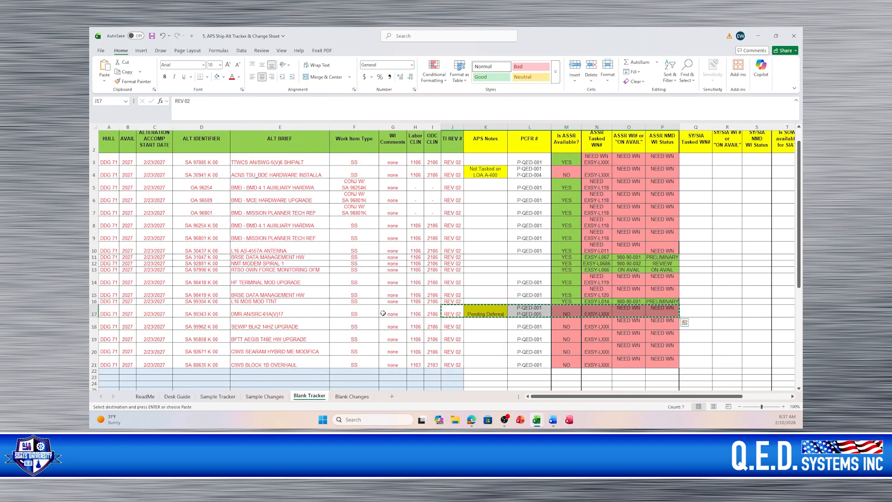
drag(201, 314, 393, 314)
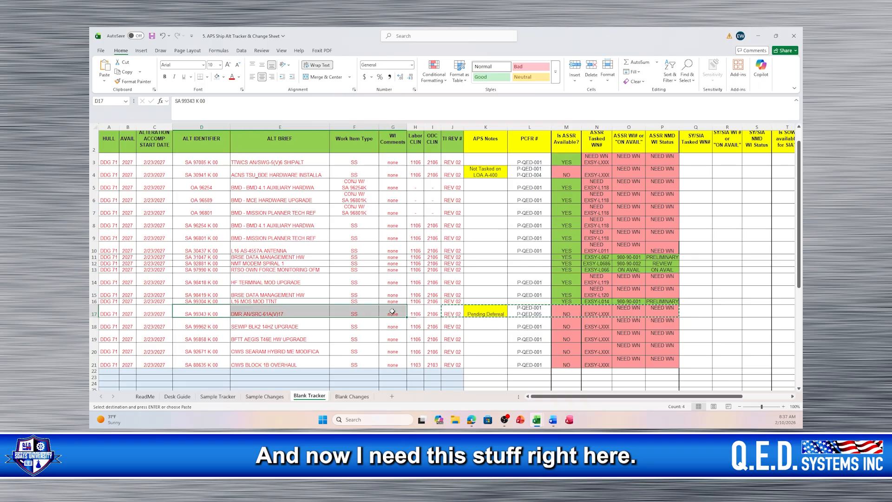
right_click(393, 314)
click(412, 108)
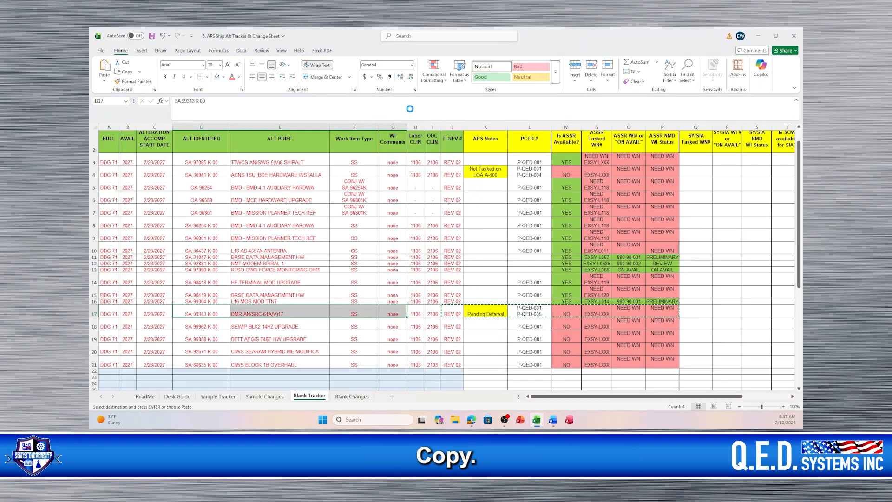
click(349, 395)
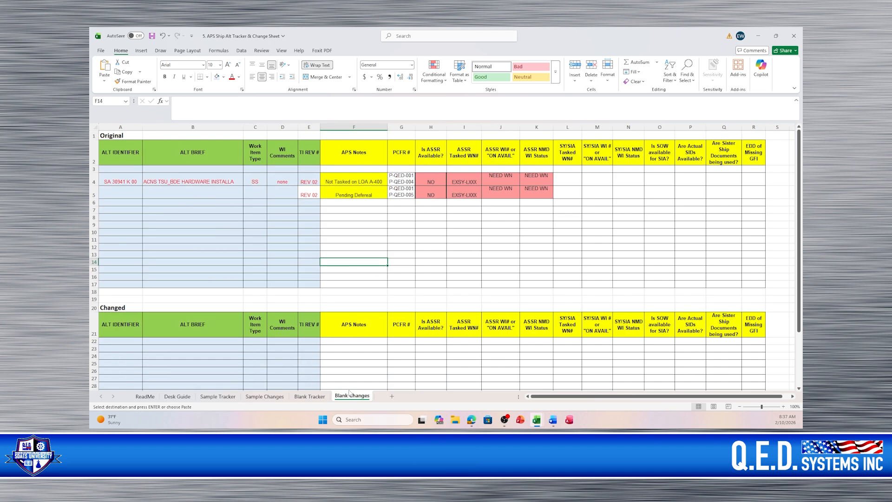
click(130, 199)
right_click(129, 199)
click(139, 238)
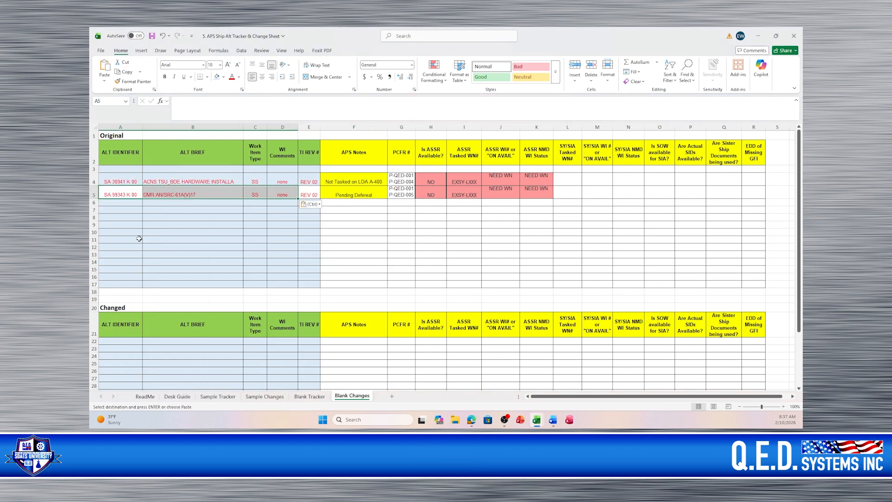
click(230, 255)
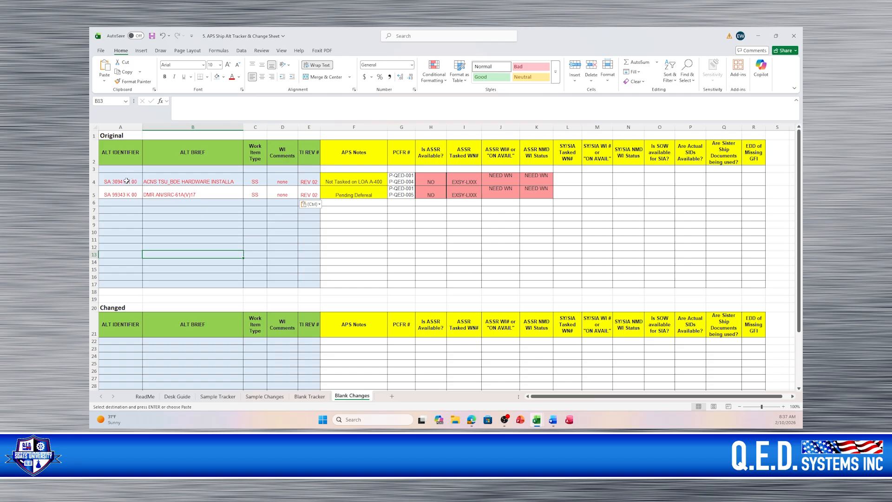
Fill row 5's ALT IDENTIFIER through TI REV # cells with light blue in the Original table.
drag(120, 194, 310, 195)
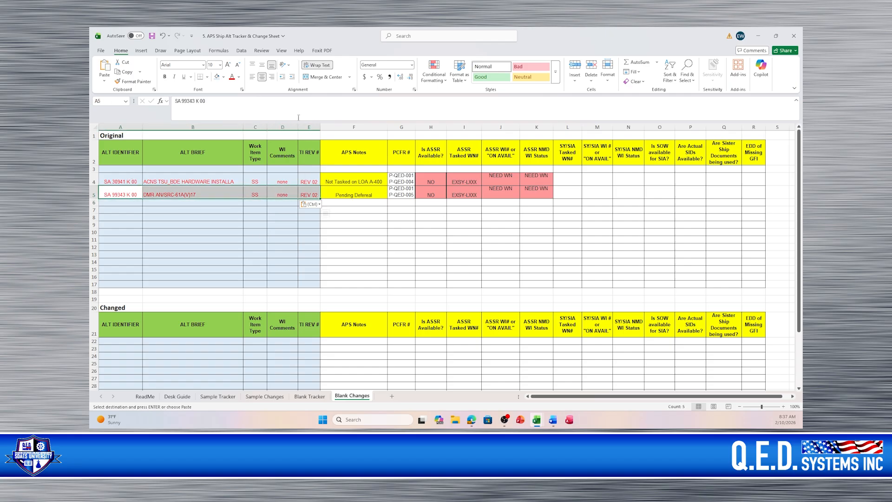
click(223, 77)
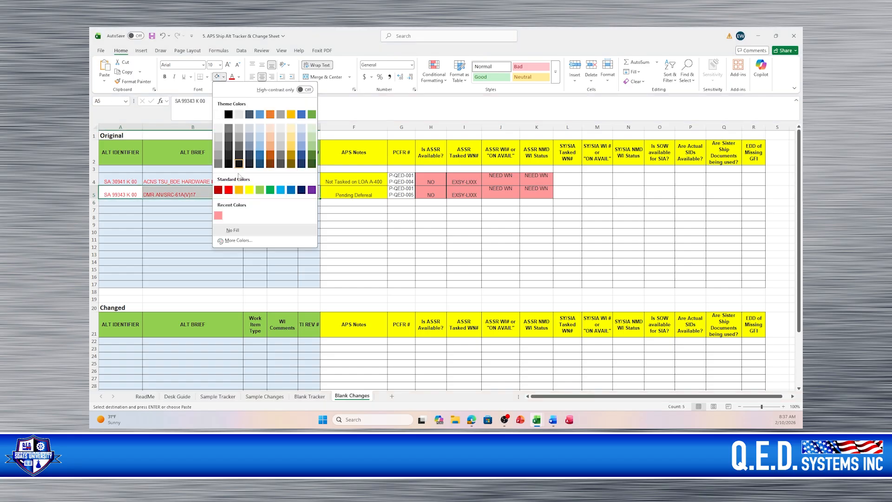
click(260, 126)
click(283, 269)
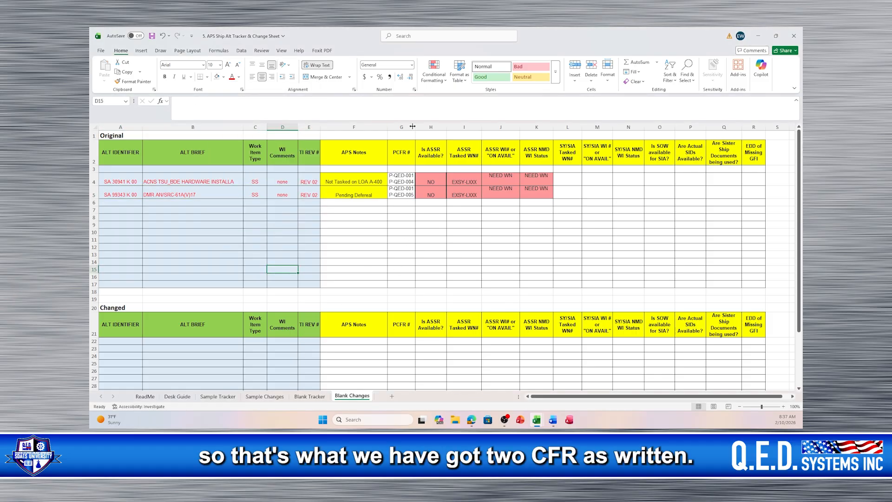
Widen the PCFR # column slightly, and delete the empty row 3 above the entries in the Original table.
drag(412, 126, 416, 126)
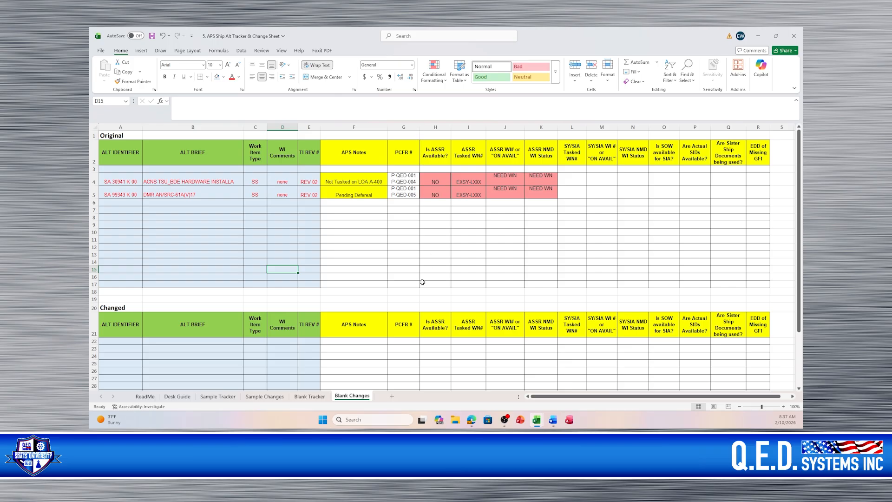
click(411, 268)
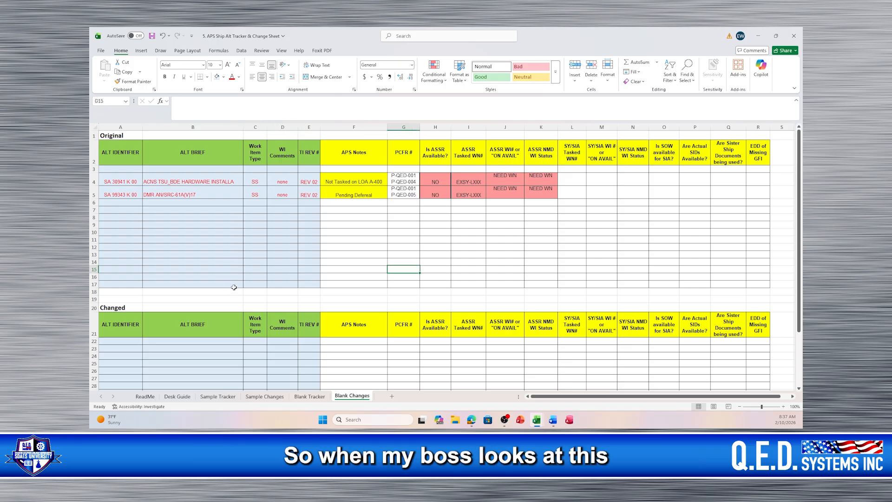
click(92, 169)
right_click(93, 169)
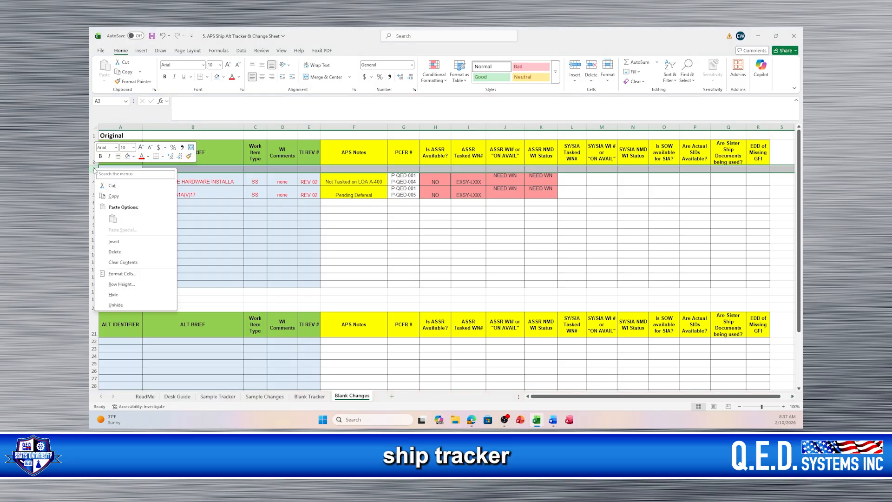
click(114, 249)
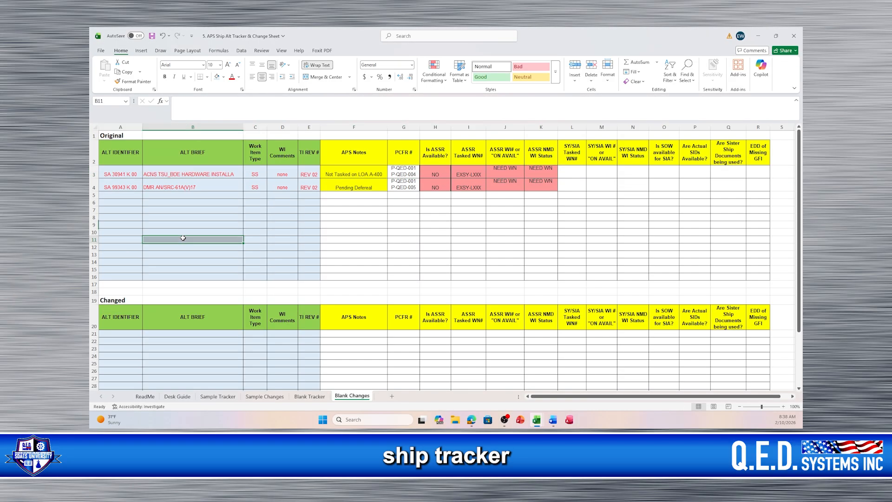
click(184, 238)
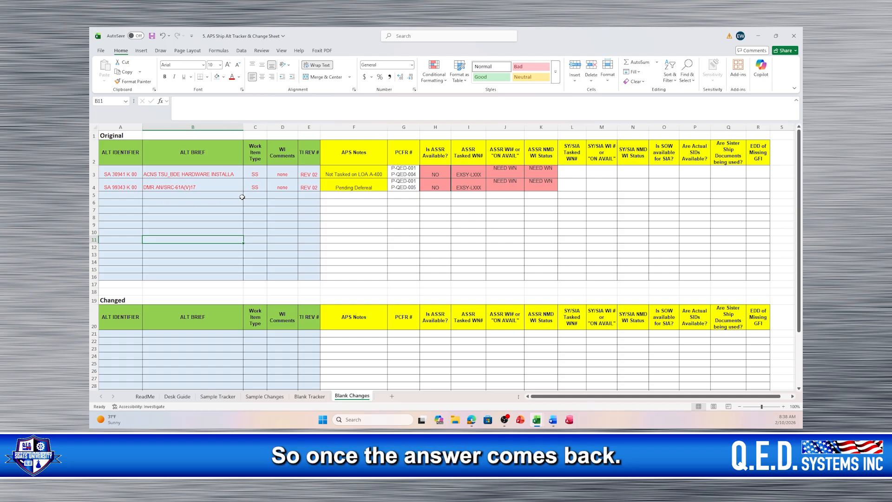
Copy the two alteration rows of the Original table into the Changed table, starting at row 21.
drag(96, 174, 95, 188)
right_click(127, 184)
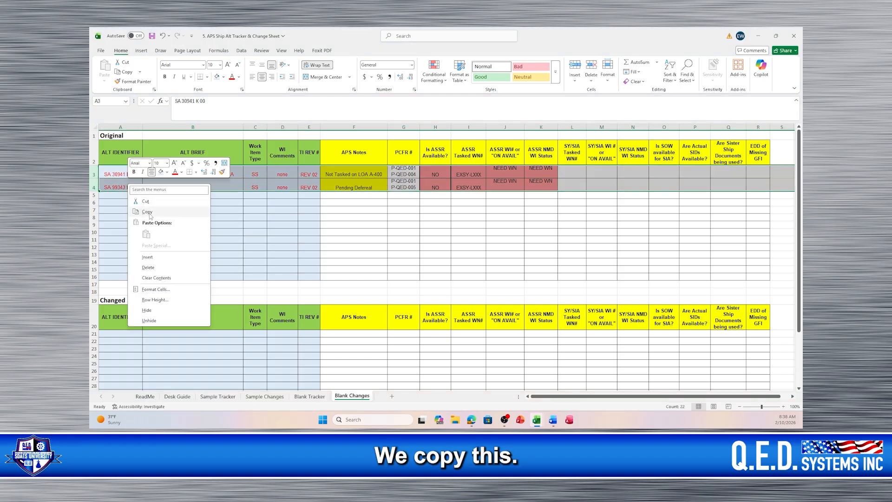
click(146, 212)
click(92, 333)
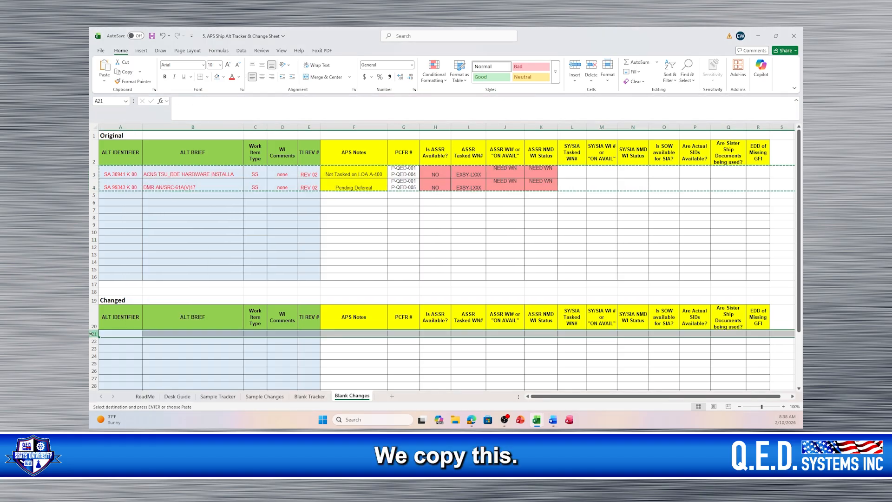
right_click(92, 333)
click(111, 243)
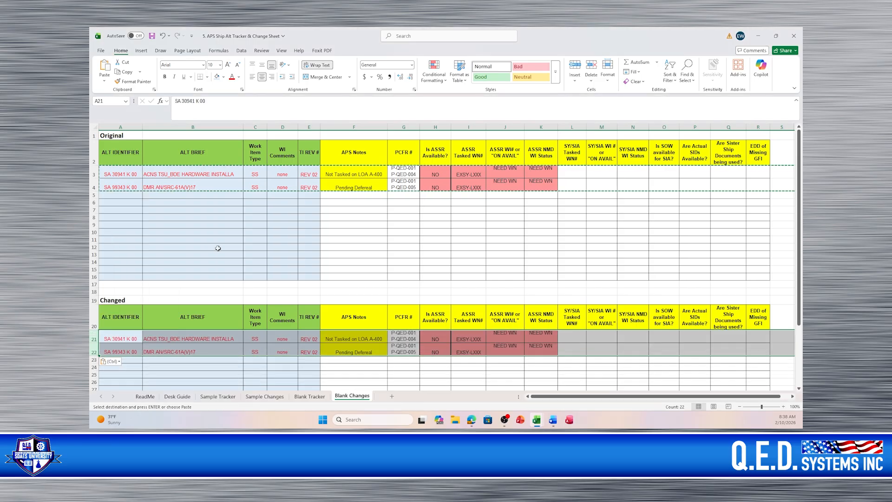
click(179, 293)
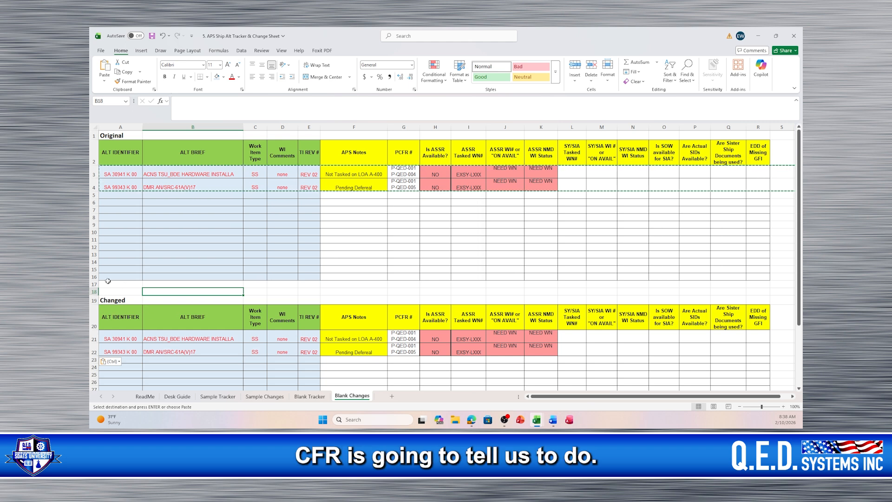
Enter N/A in the Is ASSR Available? through ASSR NMD WI Status cells of both rows in the Changed table.
click(437, 339)
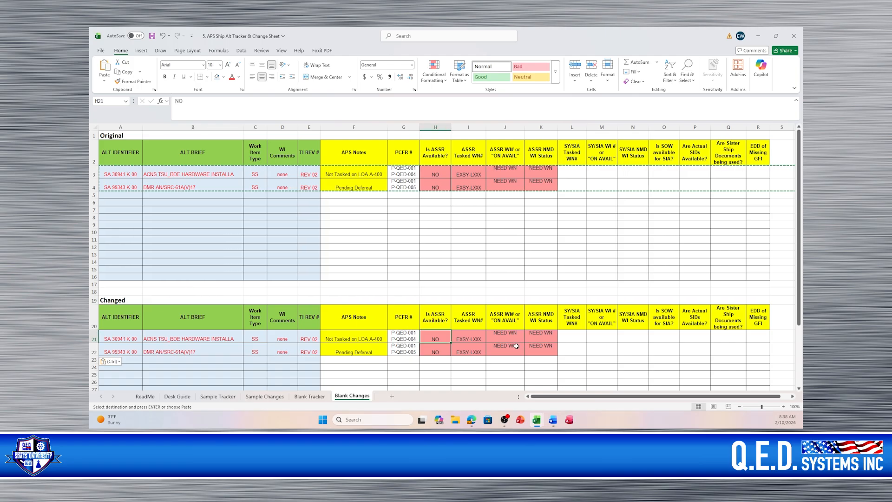
text(N)
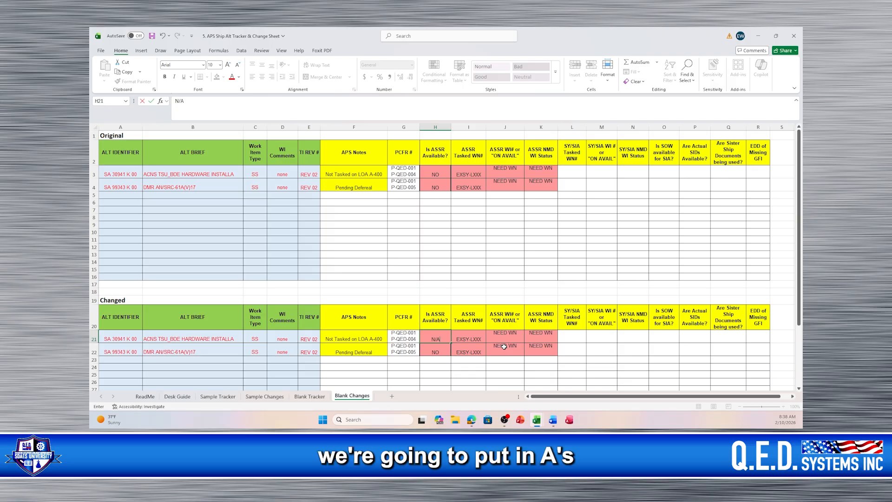
key(Return)
text(N/A)
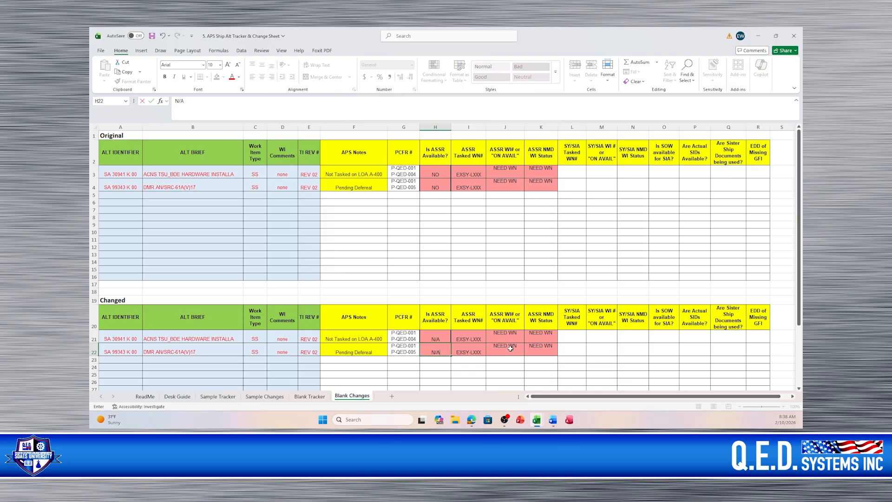
click(504, 373)
drag(436, 337, 542, 359)
Fill the N/A cells of both Changed table rows with yellow.
drag(429, 339, 539, 353)
click(224, 77)
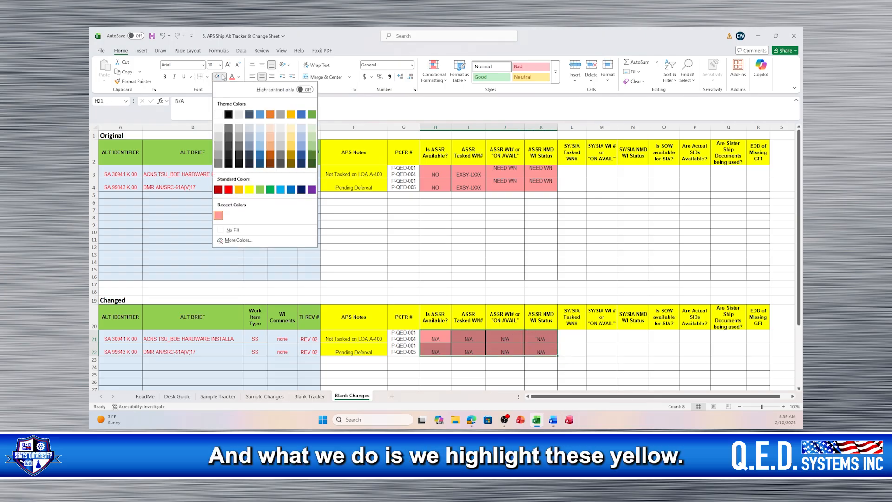
click(249, 190)
click(412, 248)
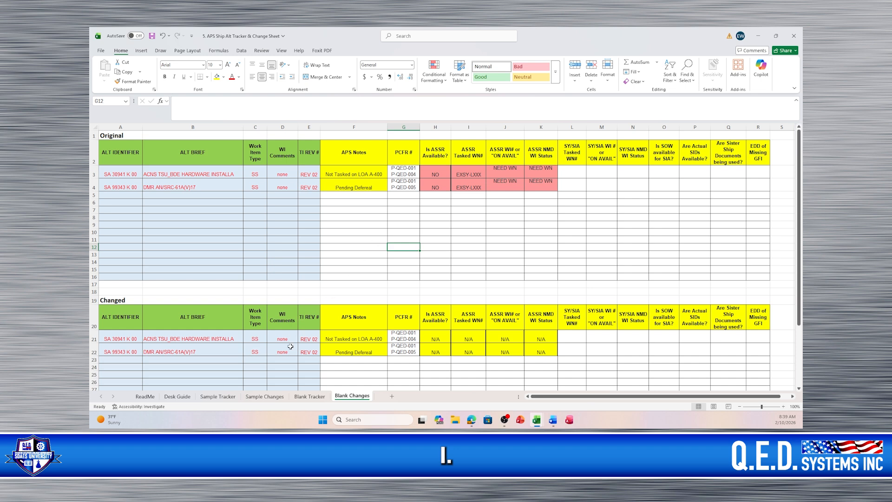
mouse_move(431, 337)
mouse_down()
mouse_move(539, 338)
mouse_move(536, 349)
mouse_up()
right_click(537, 348)
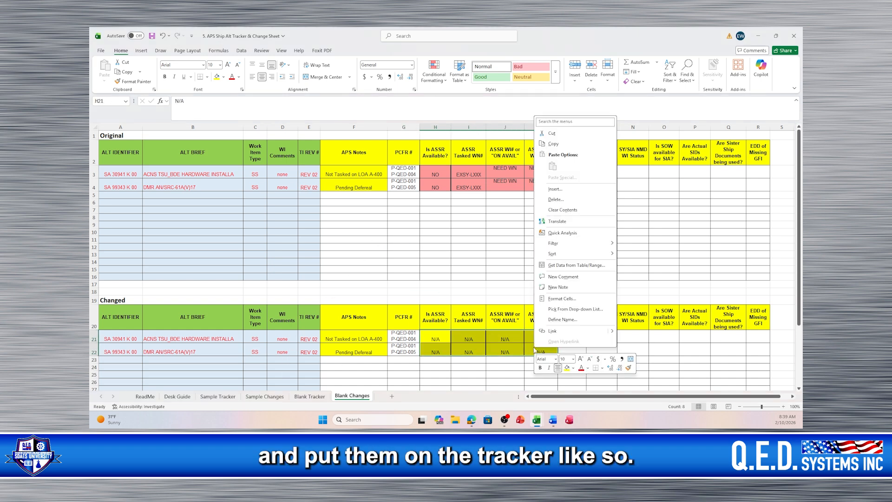
click(554, 144)
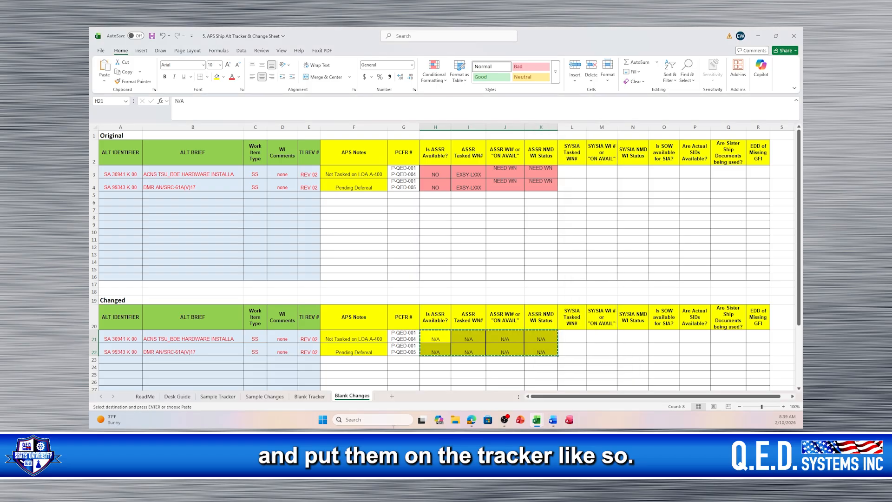
click(309, 397)
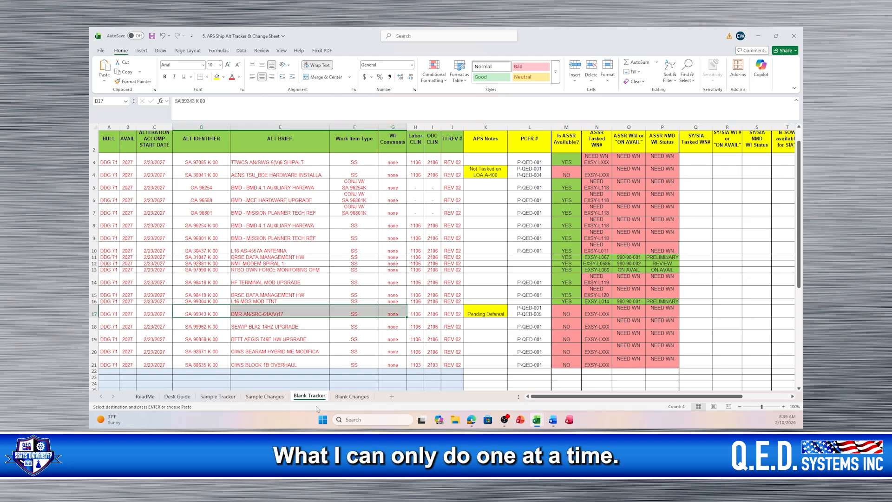
click(352, 396)
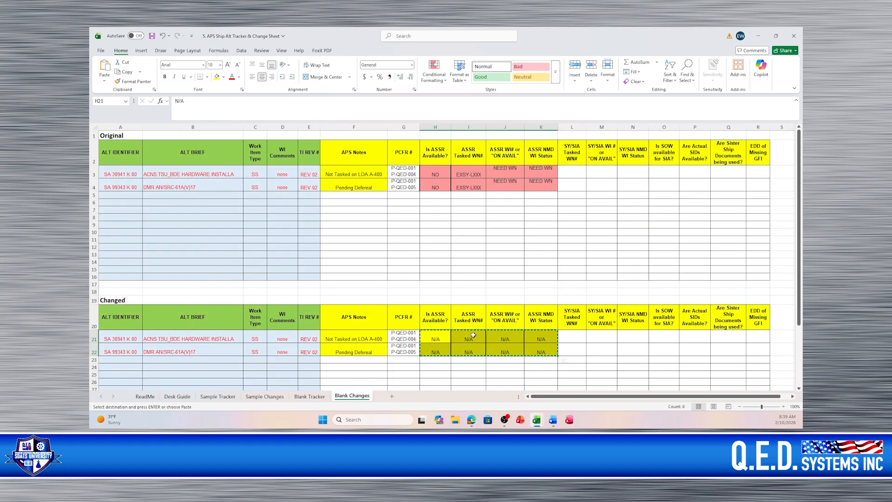
Copy row 21's four yellow N/A cells from the Changed table over the ACNS TSU_BDE alteration's ASSR cells in row 4 of Blank Tracker.
drag(433, 339, 539, 339)
right_click(539, 339)
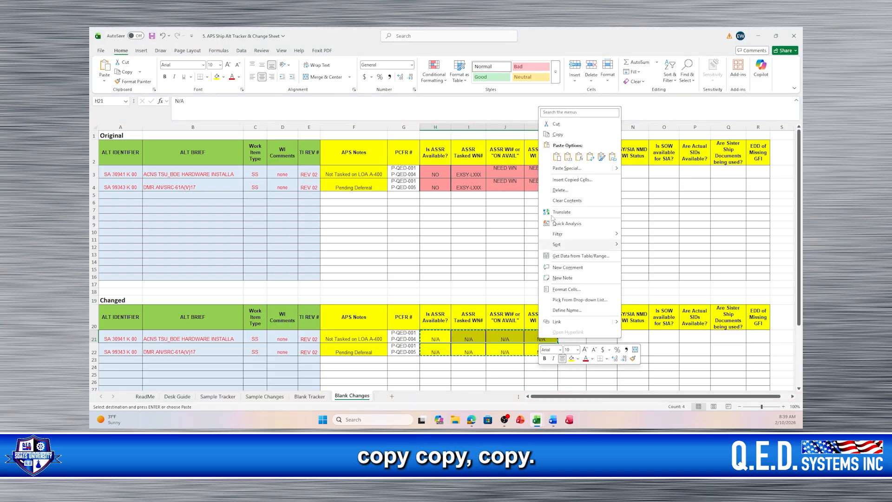
click(558, 134)
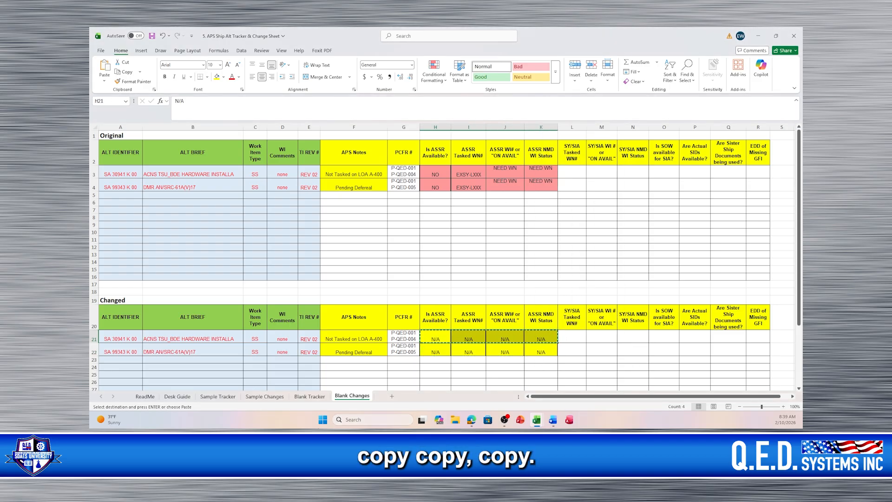
click(311, 397)
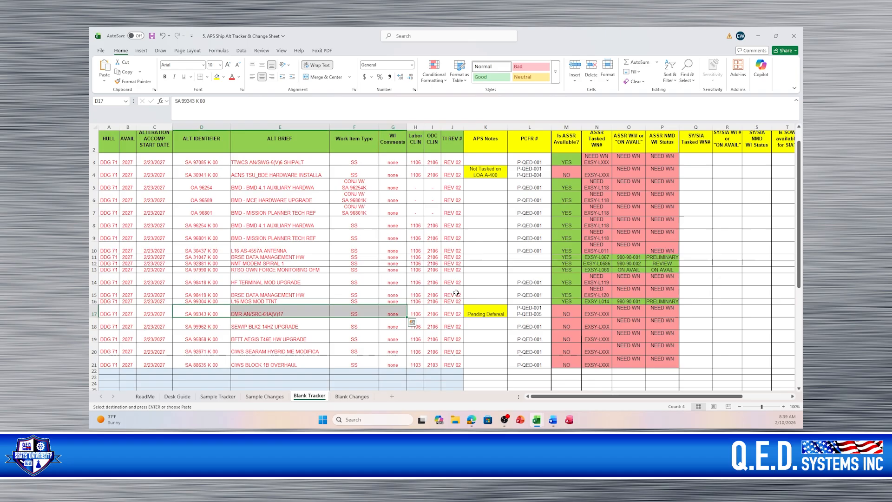
click(562, 172)
right_click(562, 172)
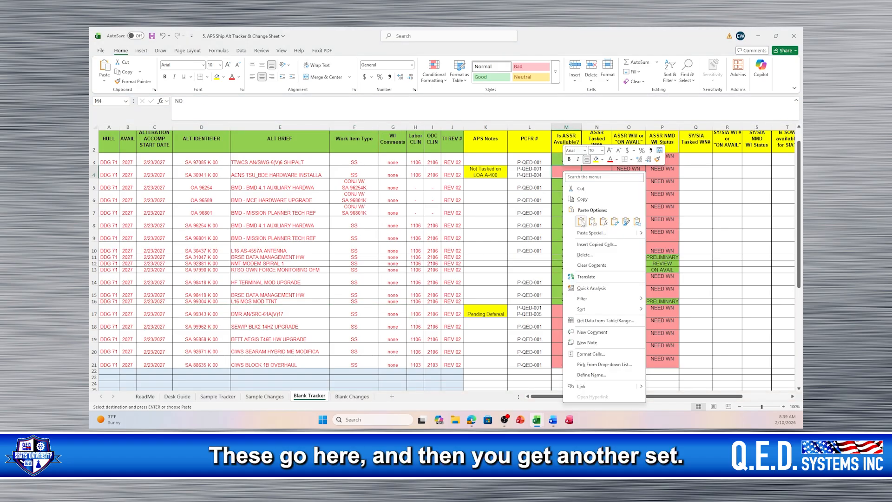
click(582, 221)
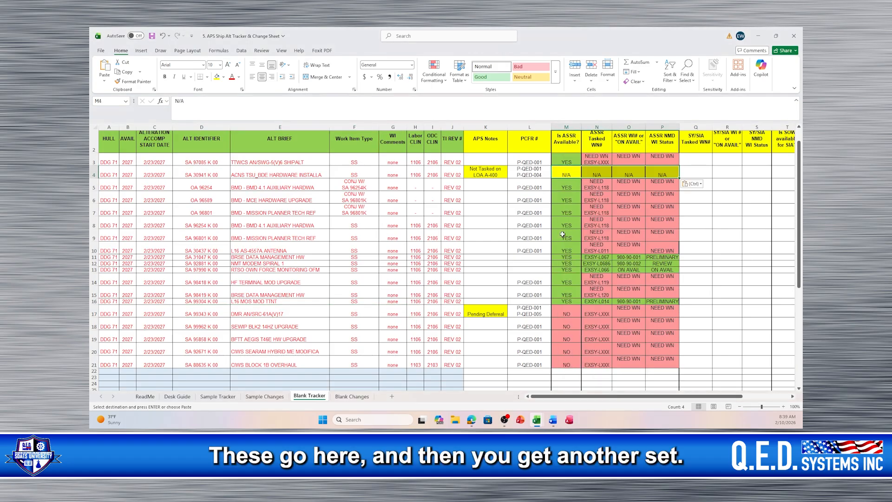
Paste the same four yellow N/A cells over the DMR AN/SRC-61A(V)17 alteration's ASSR cells in row 17 of Blank Tracker.
click(566, 311)
right_click(566, 310)
click(565, 146)
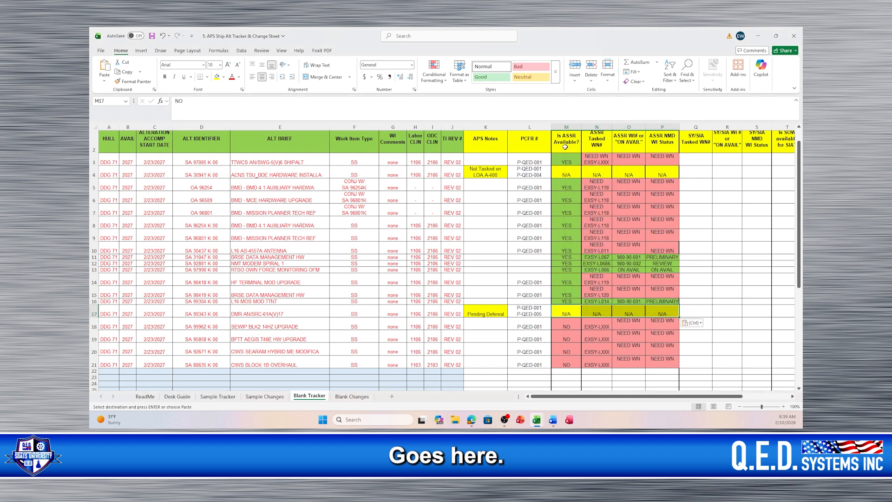
click(427, 273)
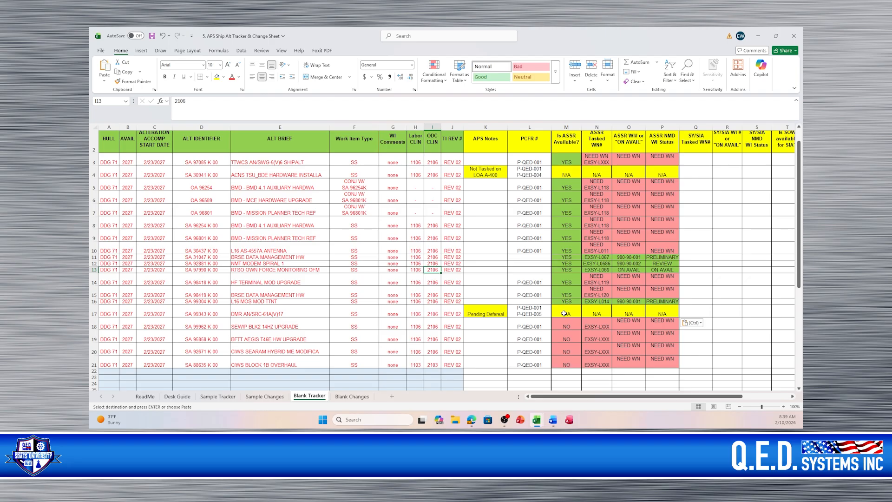
click(562, 175)
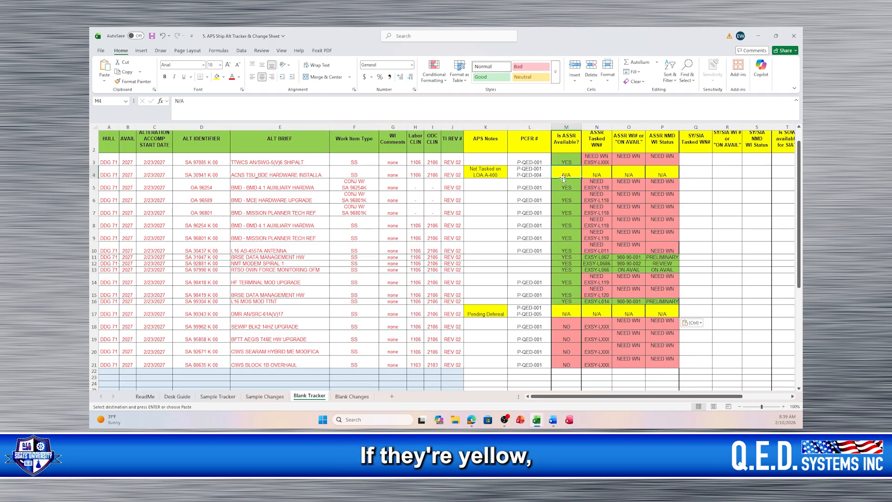
Review the Original and Changed tables on the Blank Changes sheet and return to Blank Tracker.
click(351, 396)
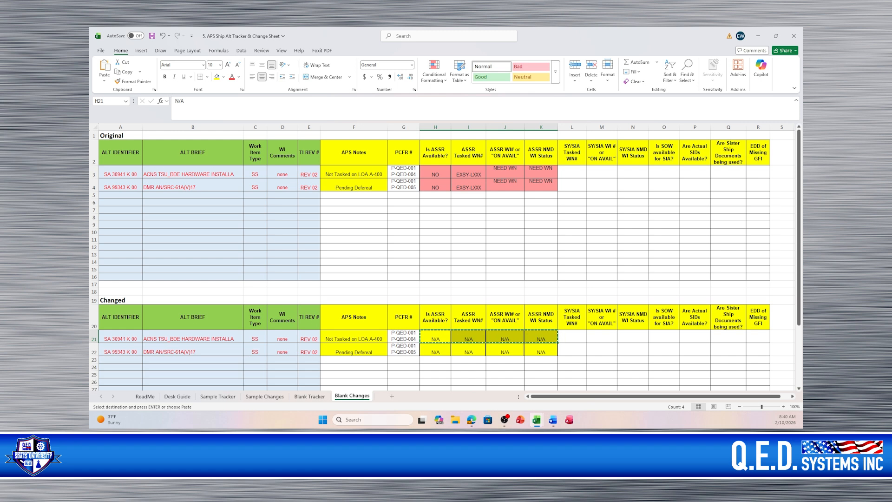
key(alt+Tab)
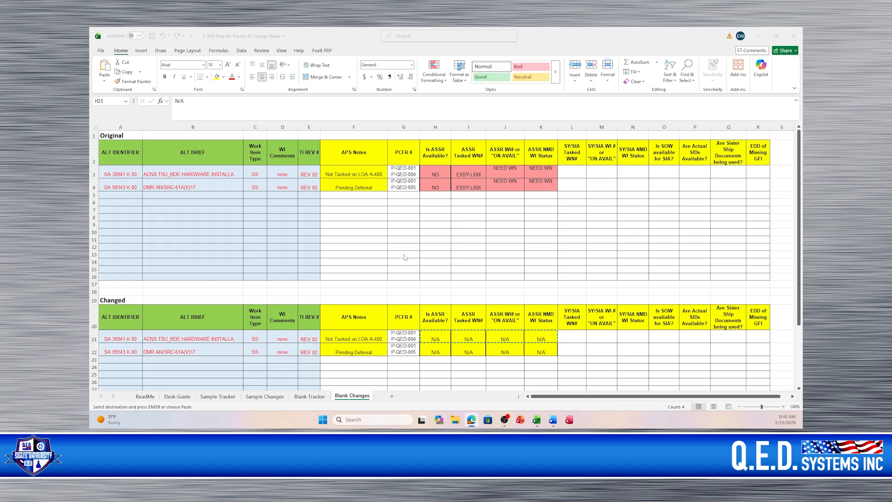
click(307, 399)
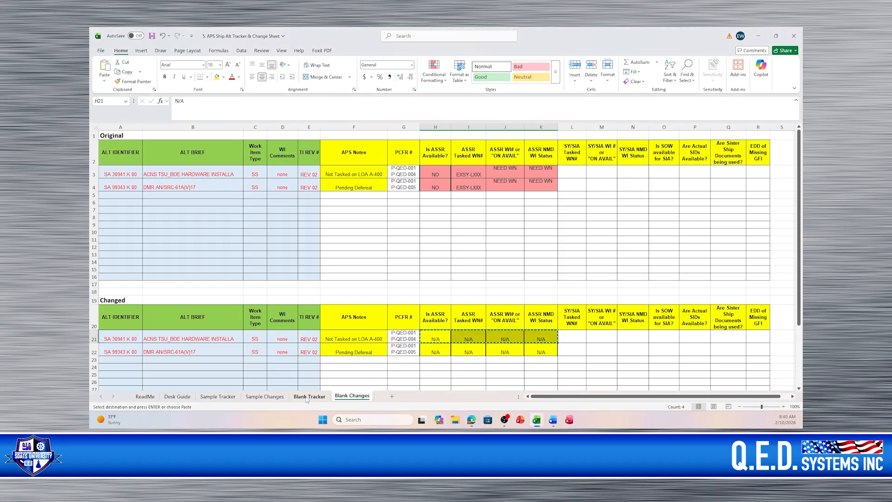
click(307, 398)
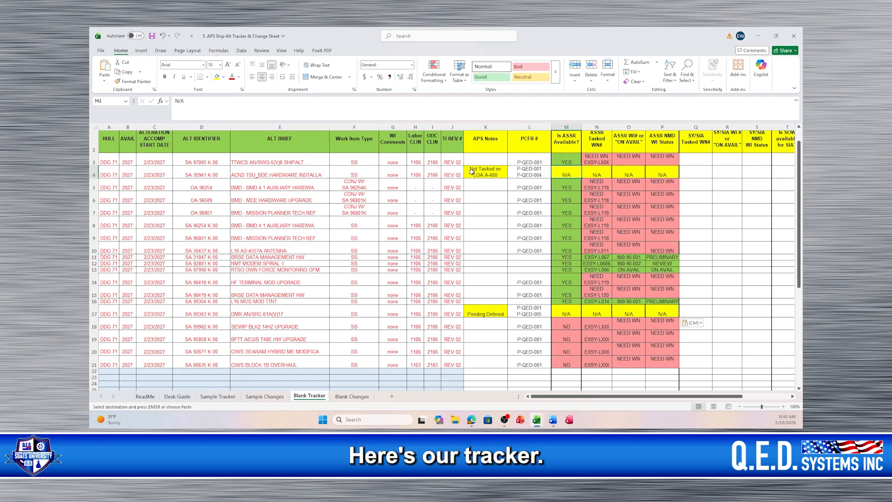
Examine the PCFR # entries in rows 3 to 21 of Blank Tracker, including the ACNS TSU_BDE alteration's additional PCFR.
click(534, 176)
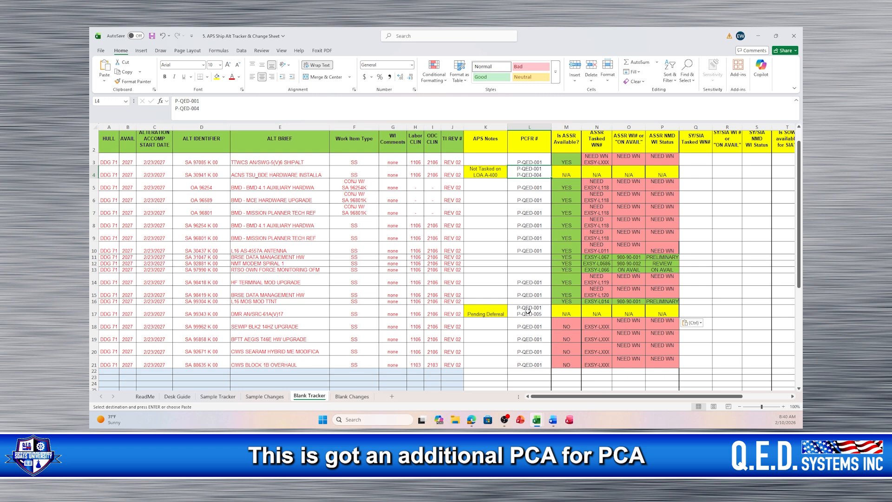
drag(531, 159, 530, 364)
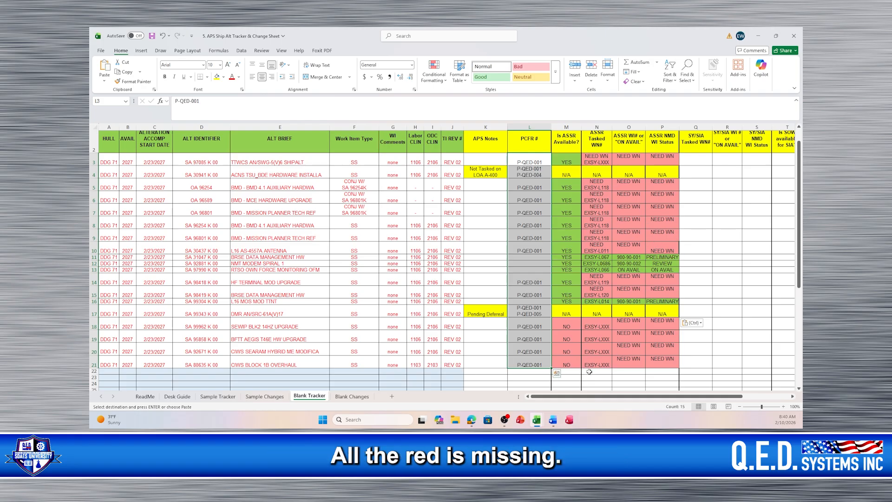
click(537, 175)
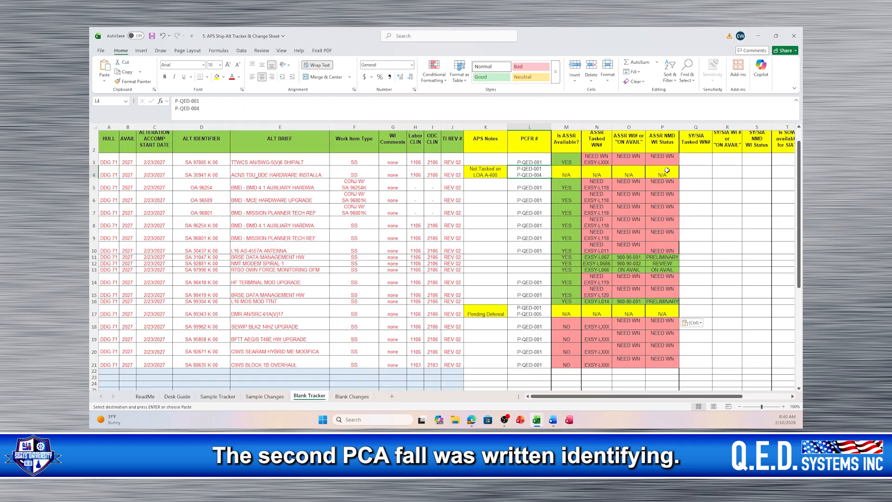
Compare the APS Notes of the ACNS TSU_BDE alteration in row 4 and the DMR AN/SRC-61A(V)17 alteration in row 17.
click(479, 175)
click(485, 314)
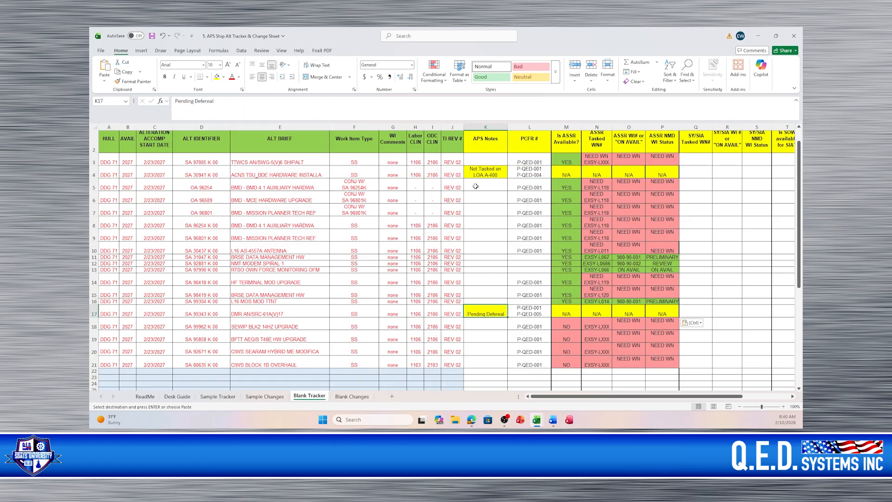
click(477, 172)
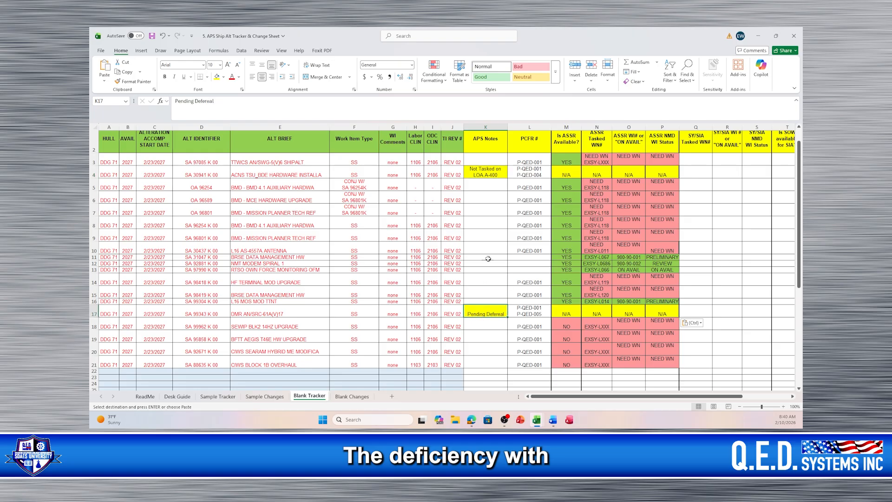
click(483, 315)
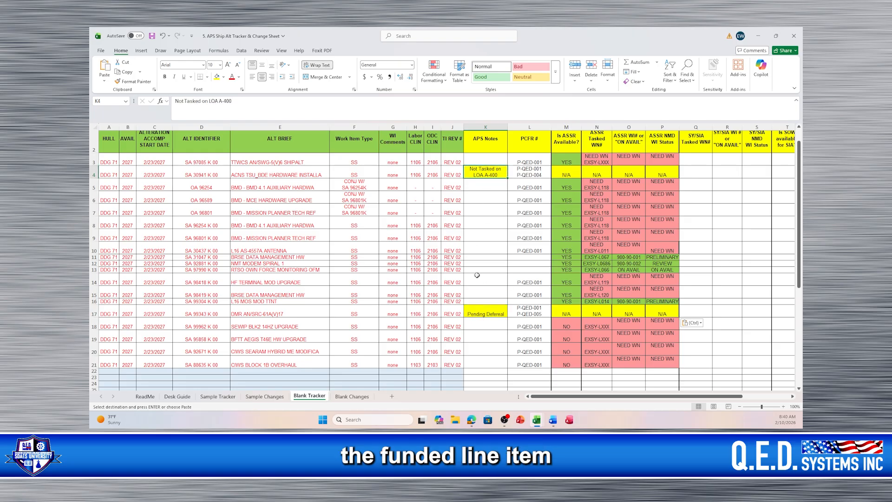
click(484, 170)
click(495, 310)
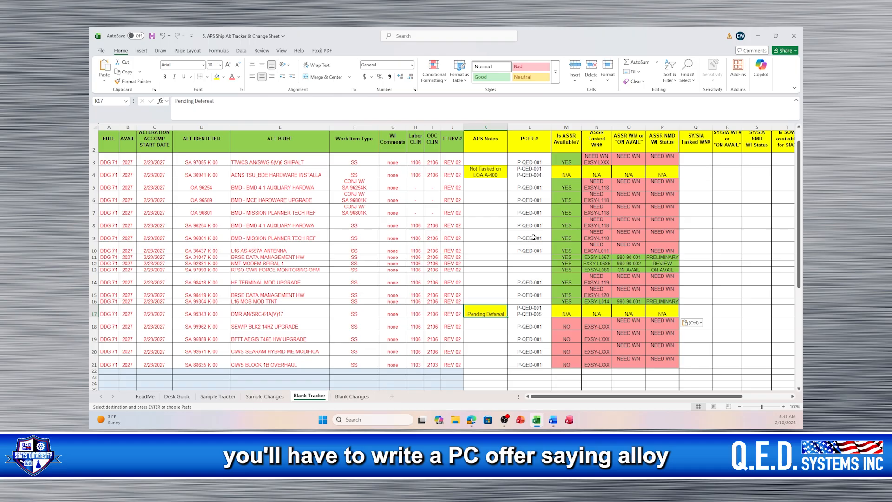
Recheck the recorded alterations on Blank Changes against the alteration list on Blank Tracker.
click(354, 234)
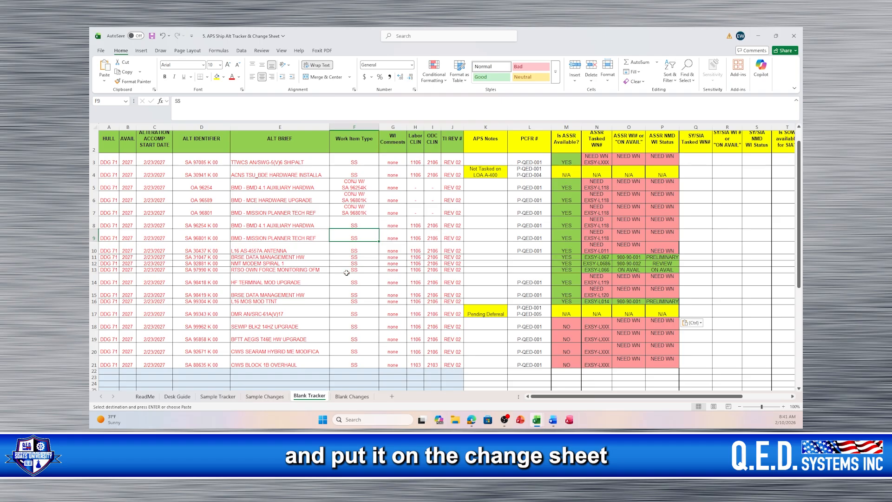
click(352, 396)
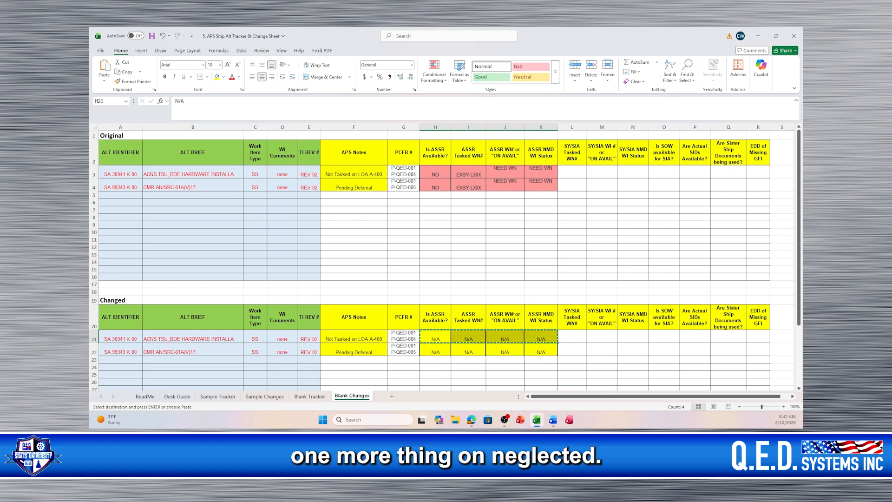
click(310, 396)
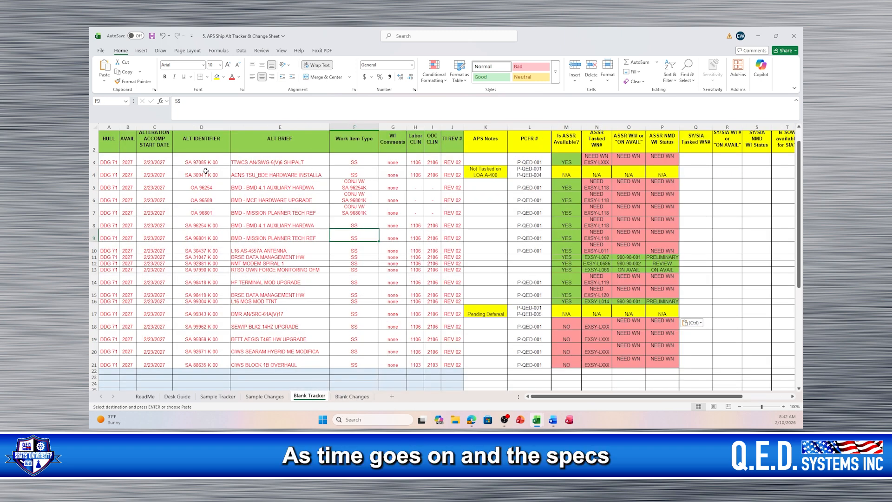